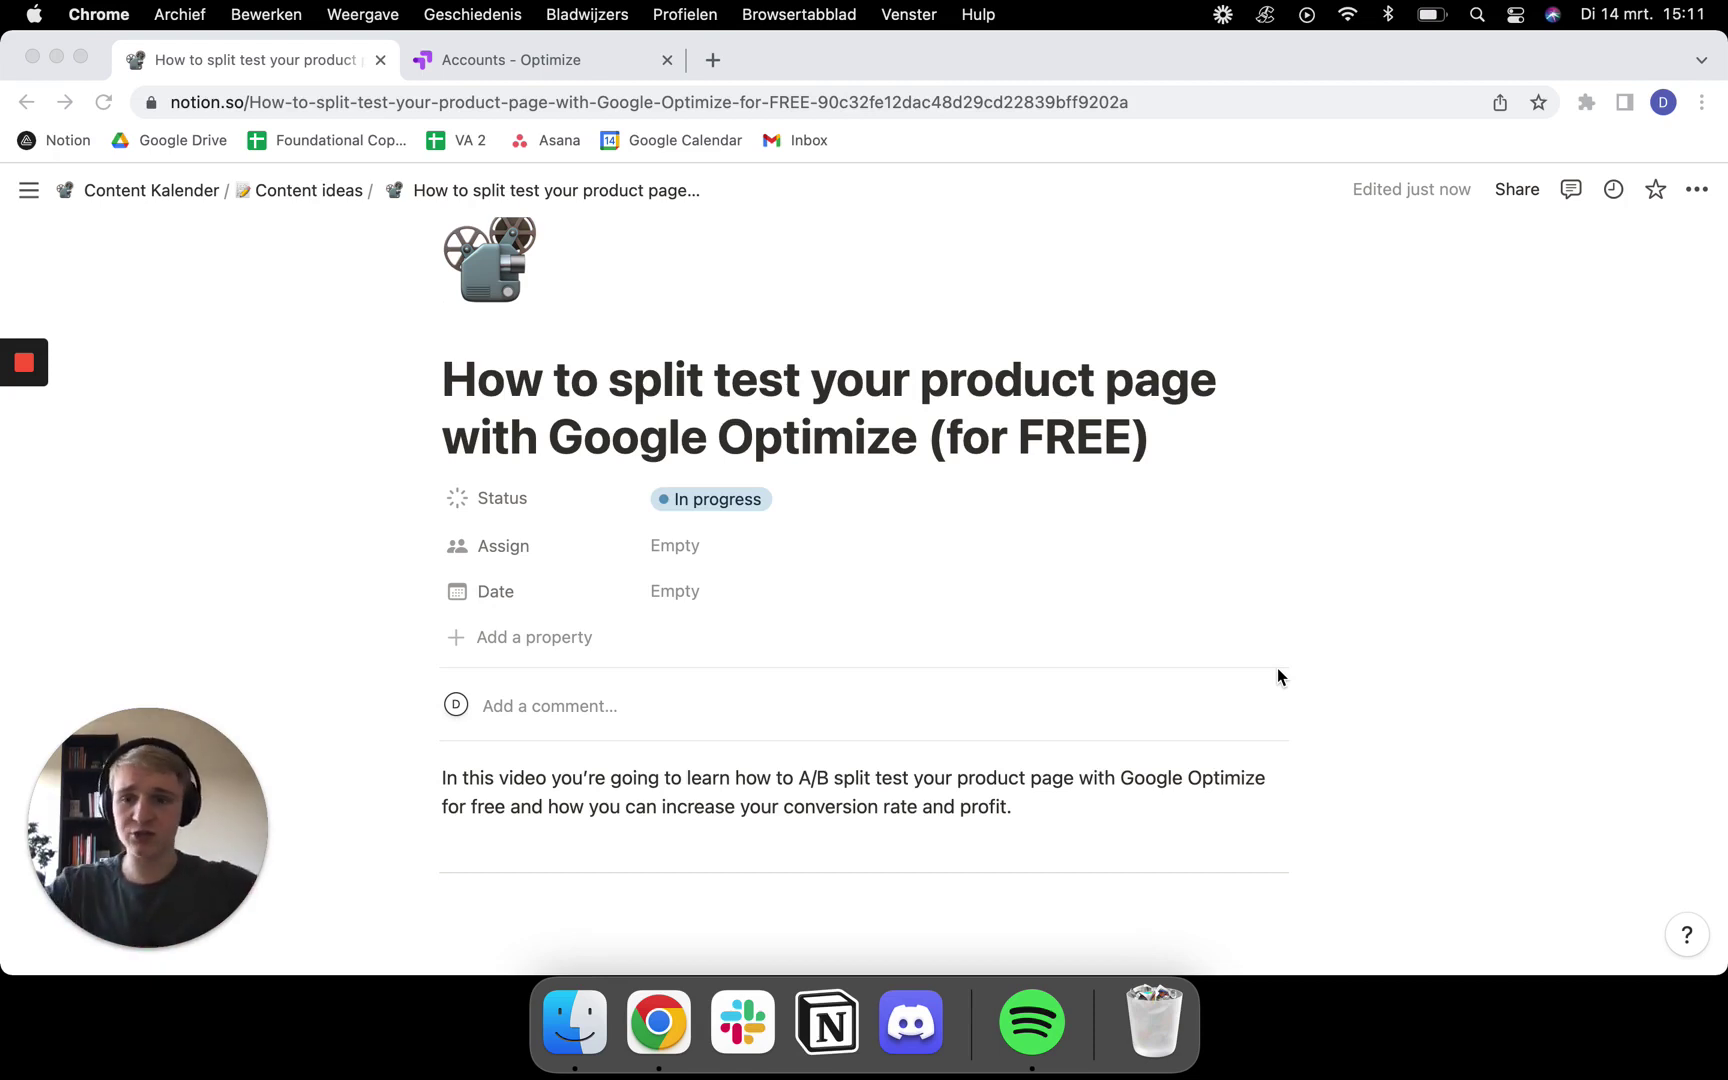
pyautogui.scroll(-5, 1278, 676)
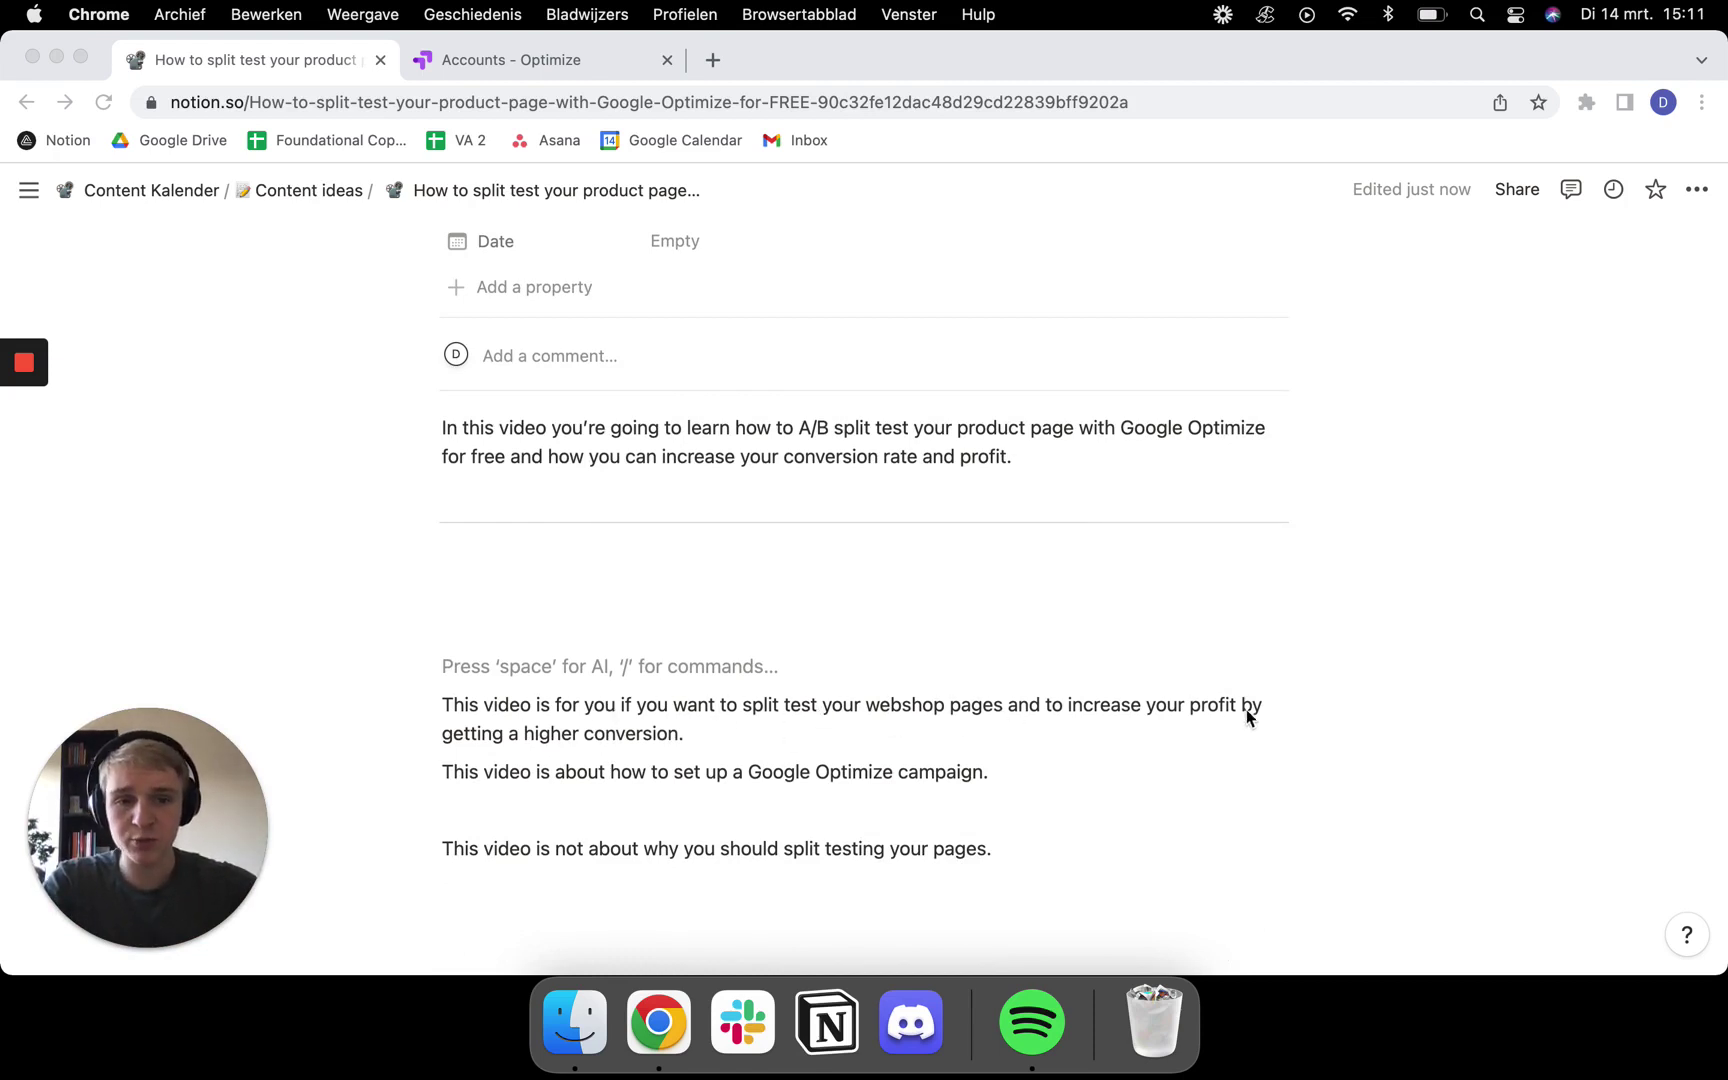
pyautogui.click(688, 733)
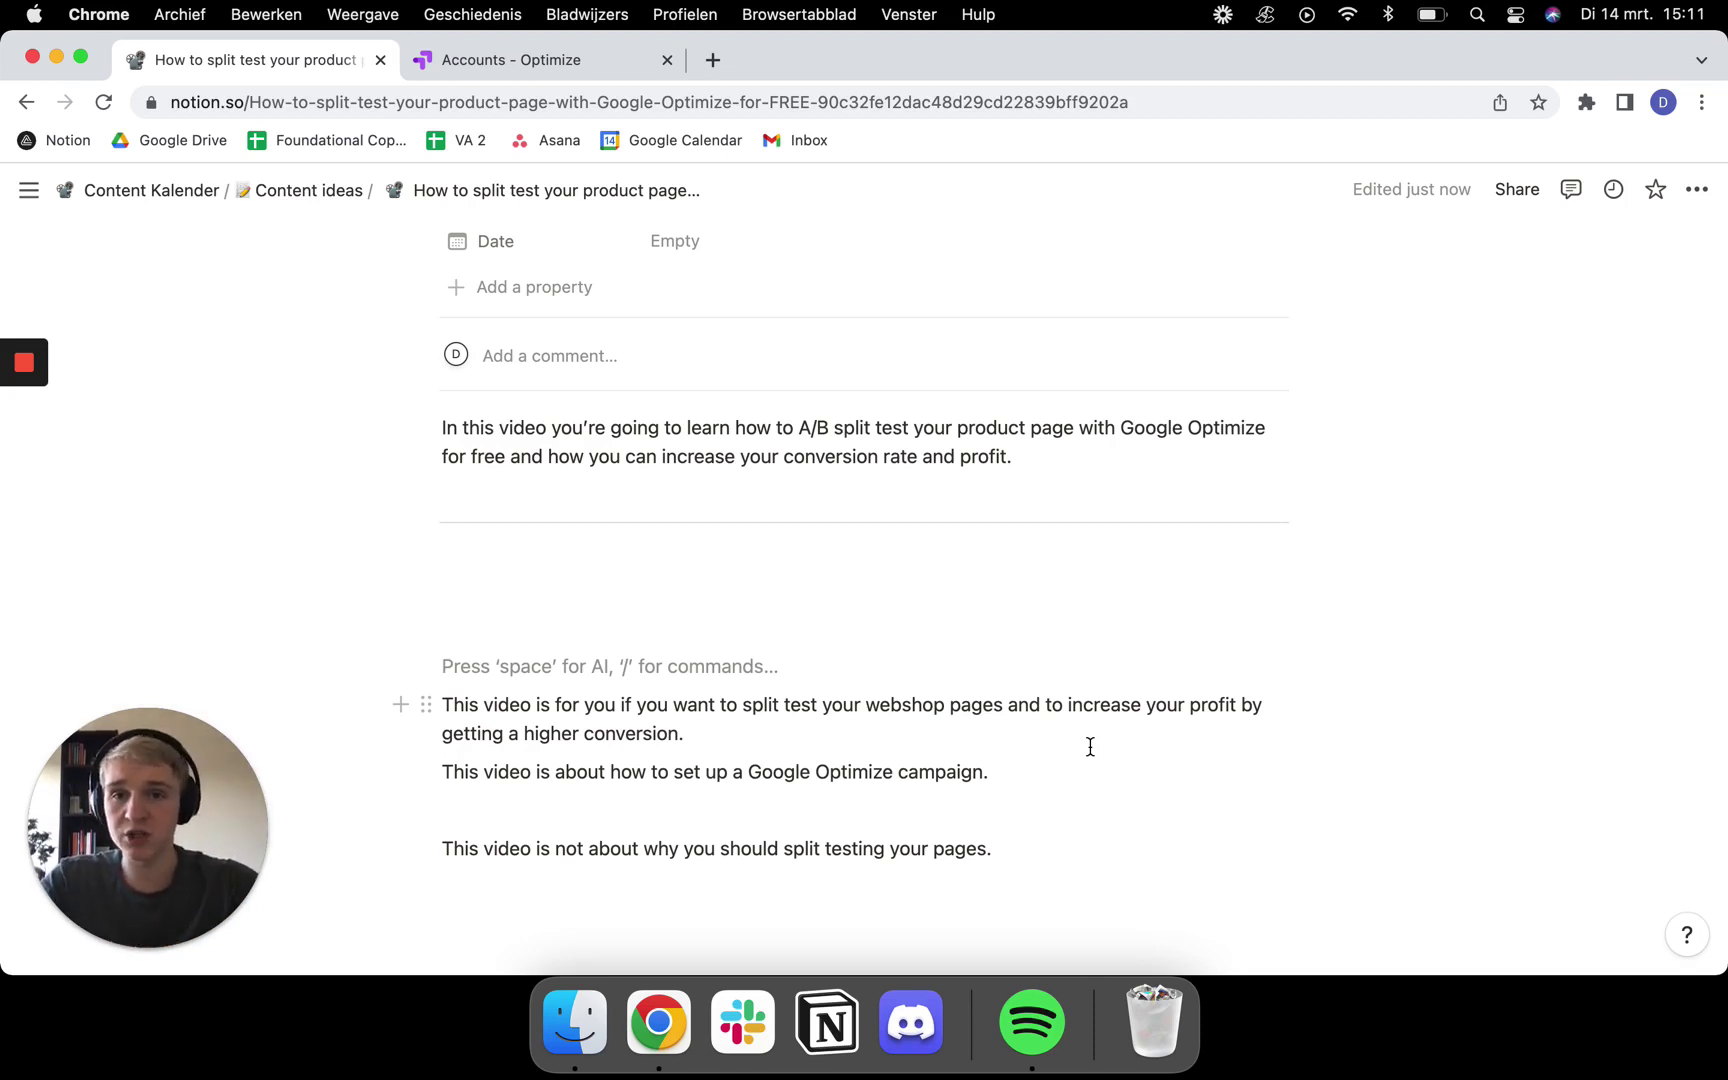
pyautogui.moveTo(933, 852); pyautogui.dragTo(976, 852)
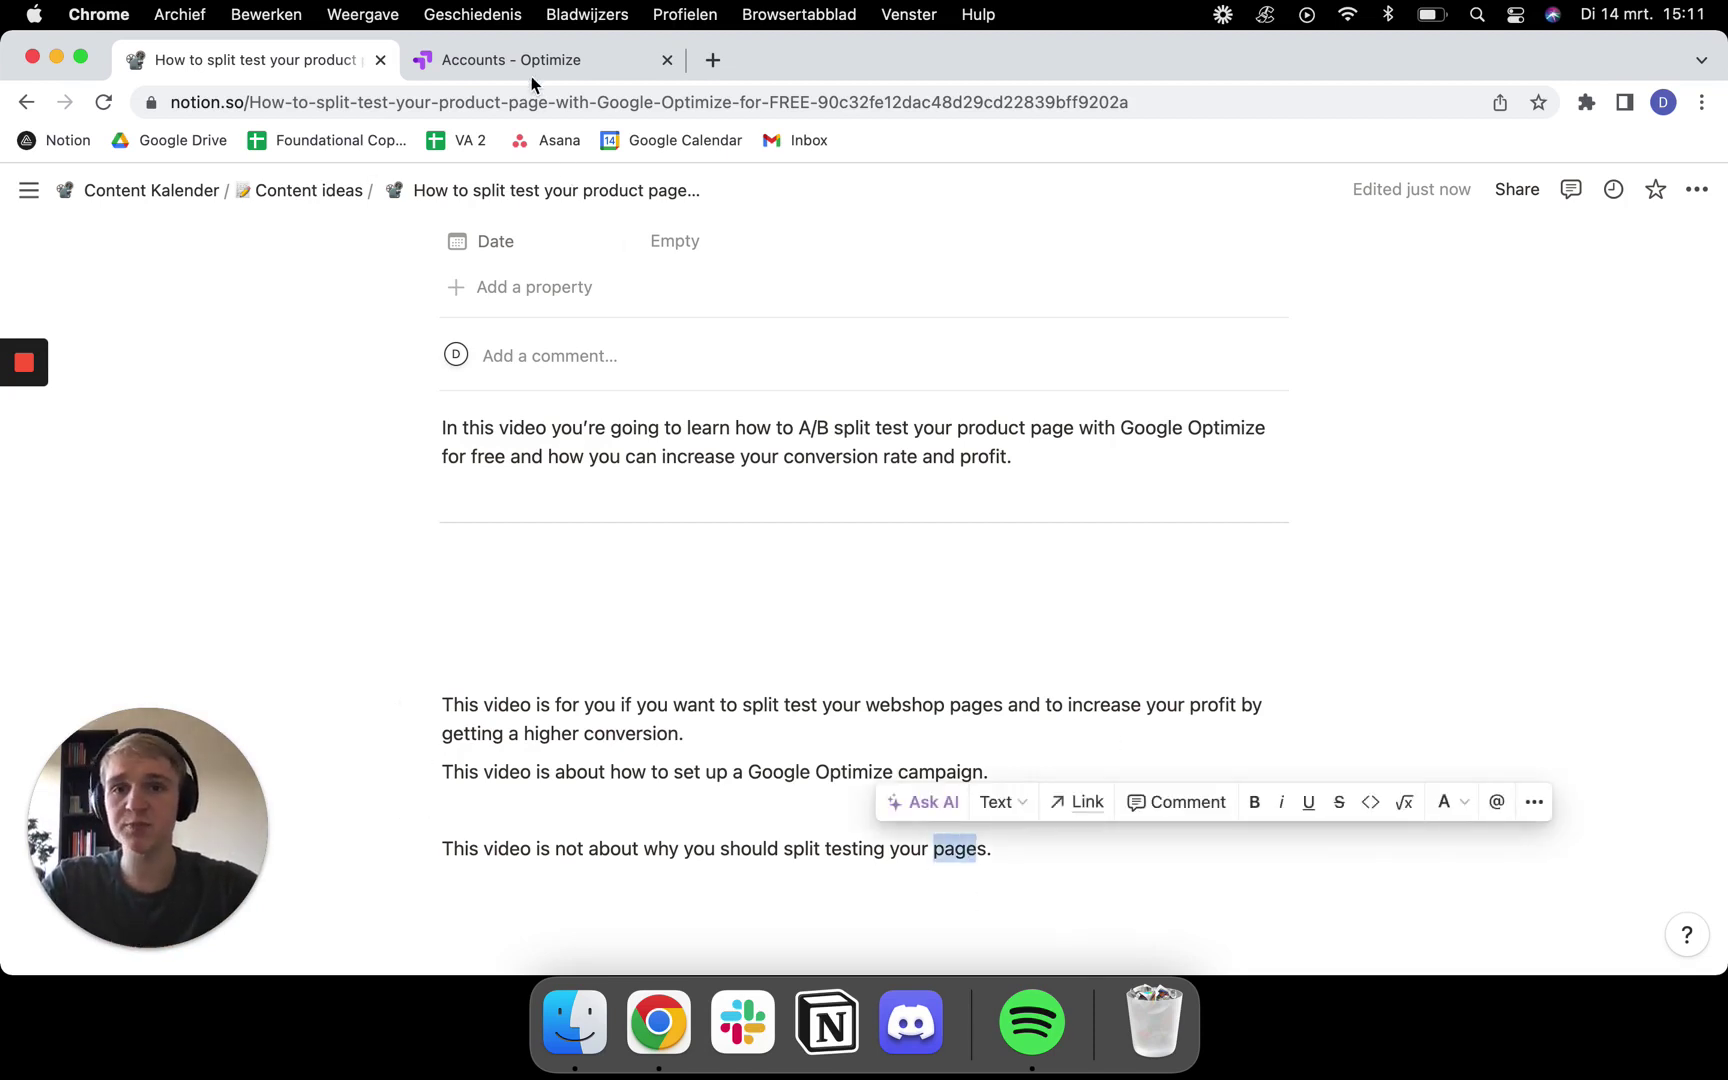
pyautogui.click(780, 625)
# Step: Switch to Google Optimize and start a new account with the account name Profit First Media
pyautogui.click(560, 70)
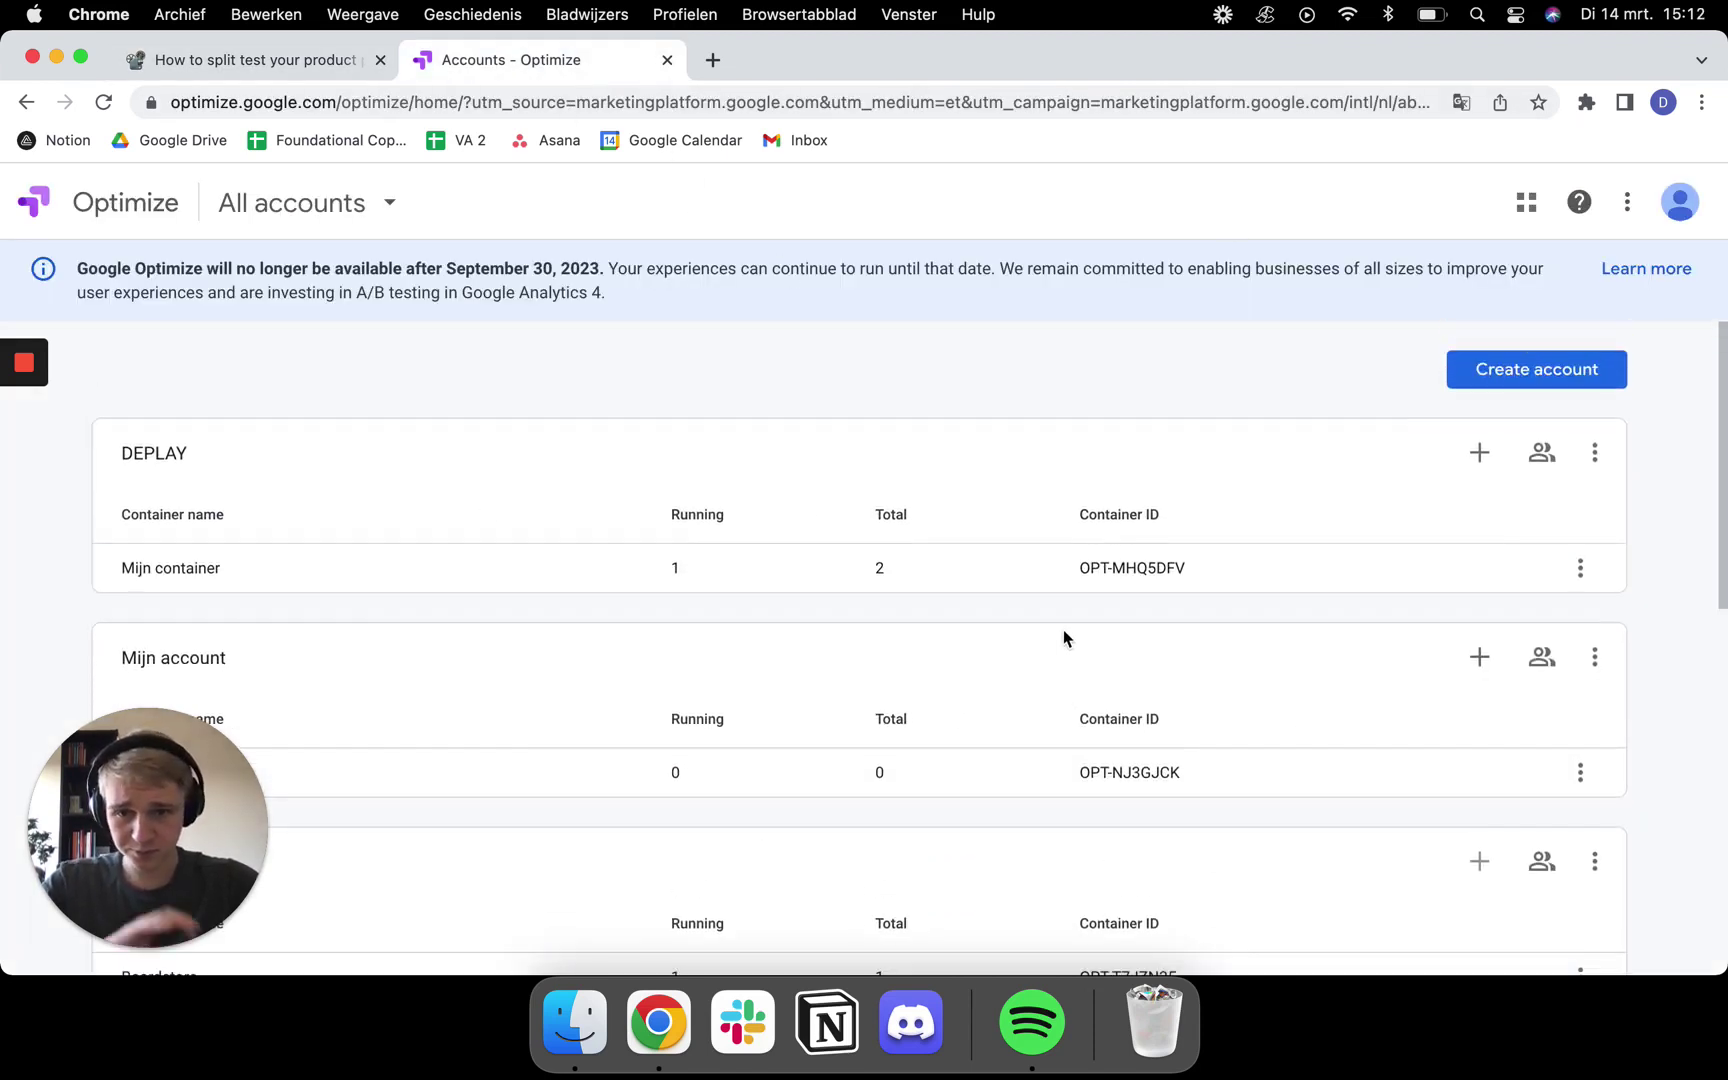
pyautogui.scroll(-1, 940, 488)
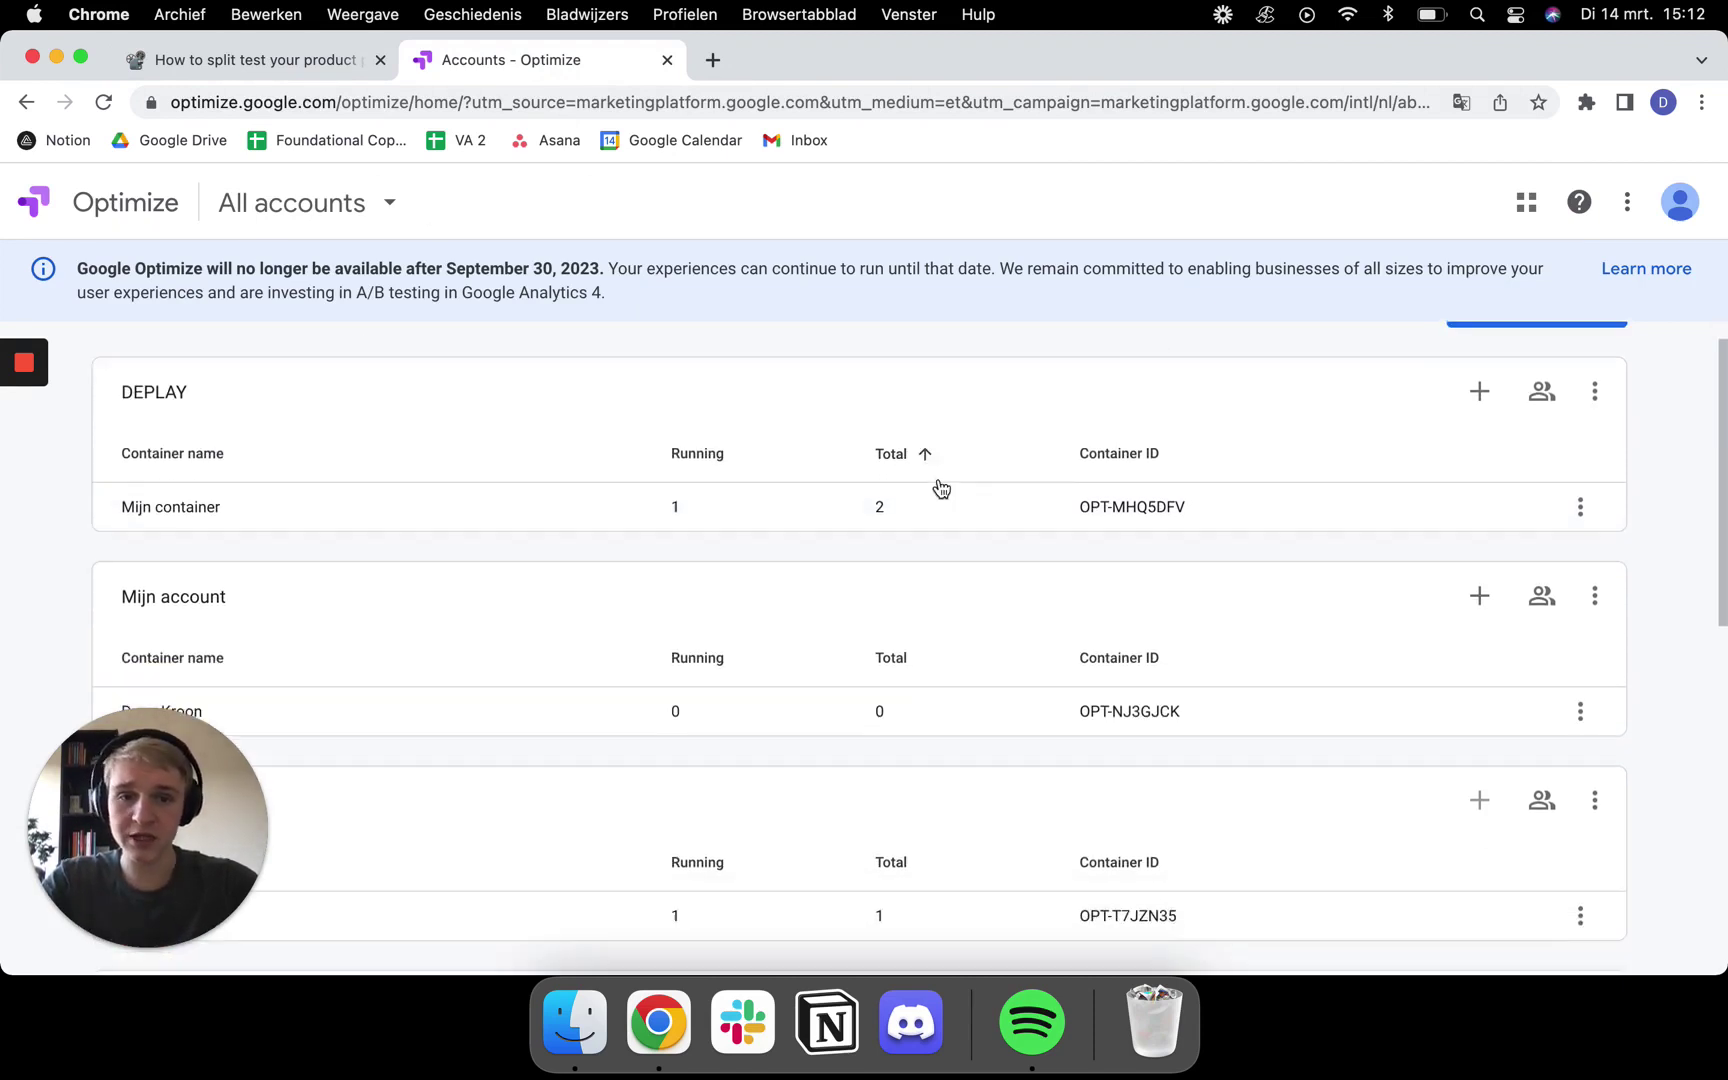
pyautogui.scroll(-1, 938, 486)
pyautogui.scroll(2, 895, 482)
pyautogui.scroll(-2, 768, 463)
pyautogui.scroll(3, 823, 460)
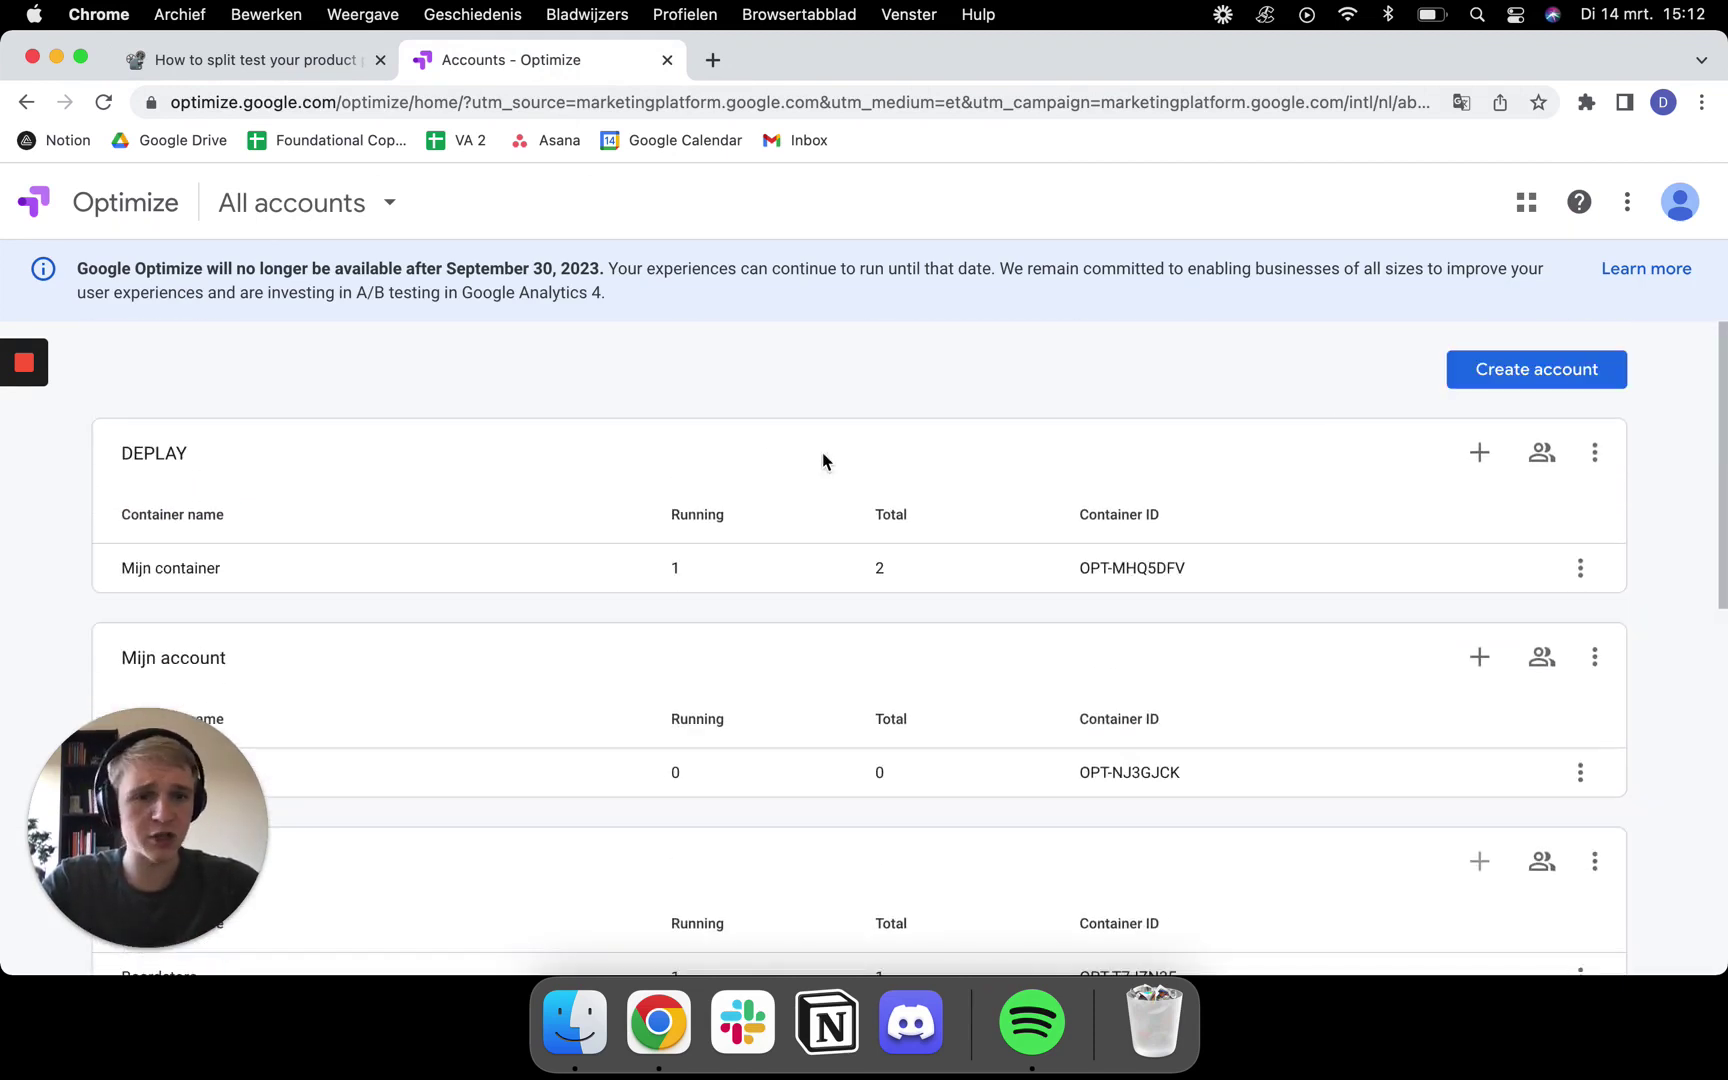
pyautogui.click(1477, 377)
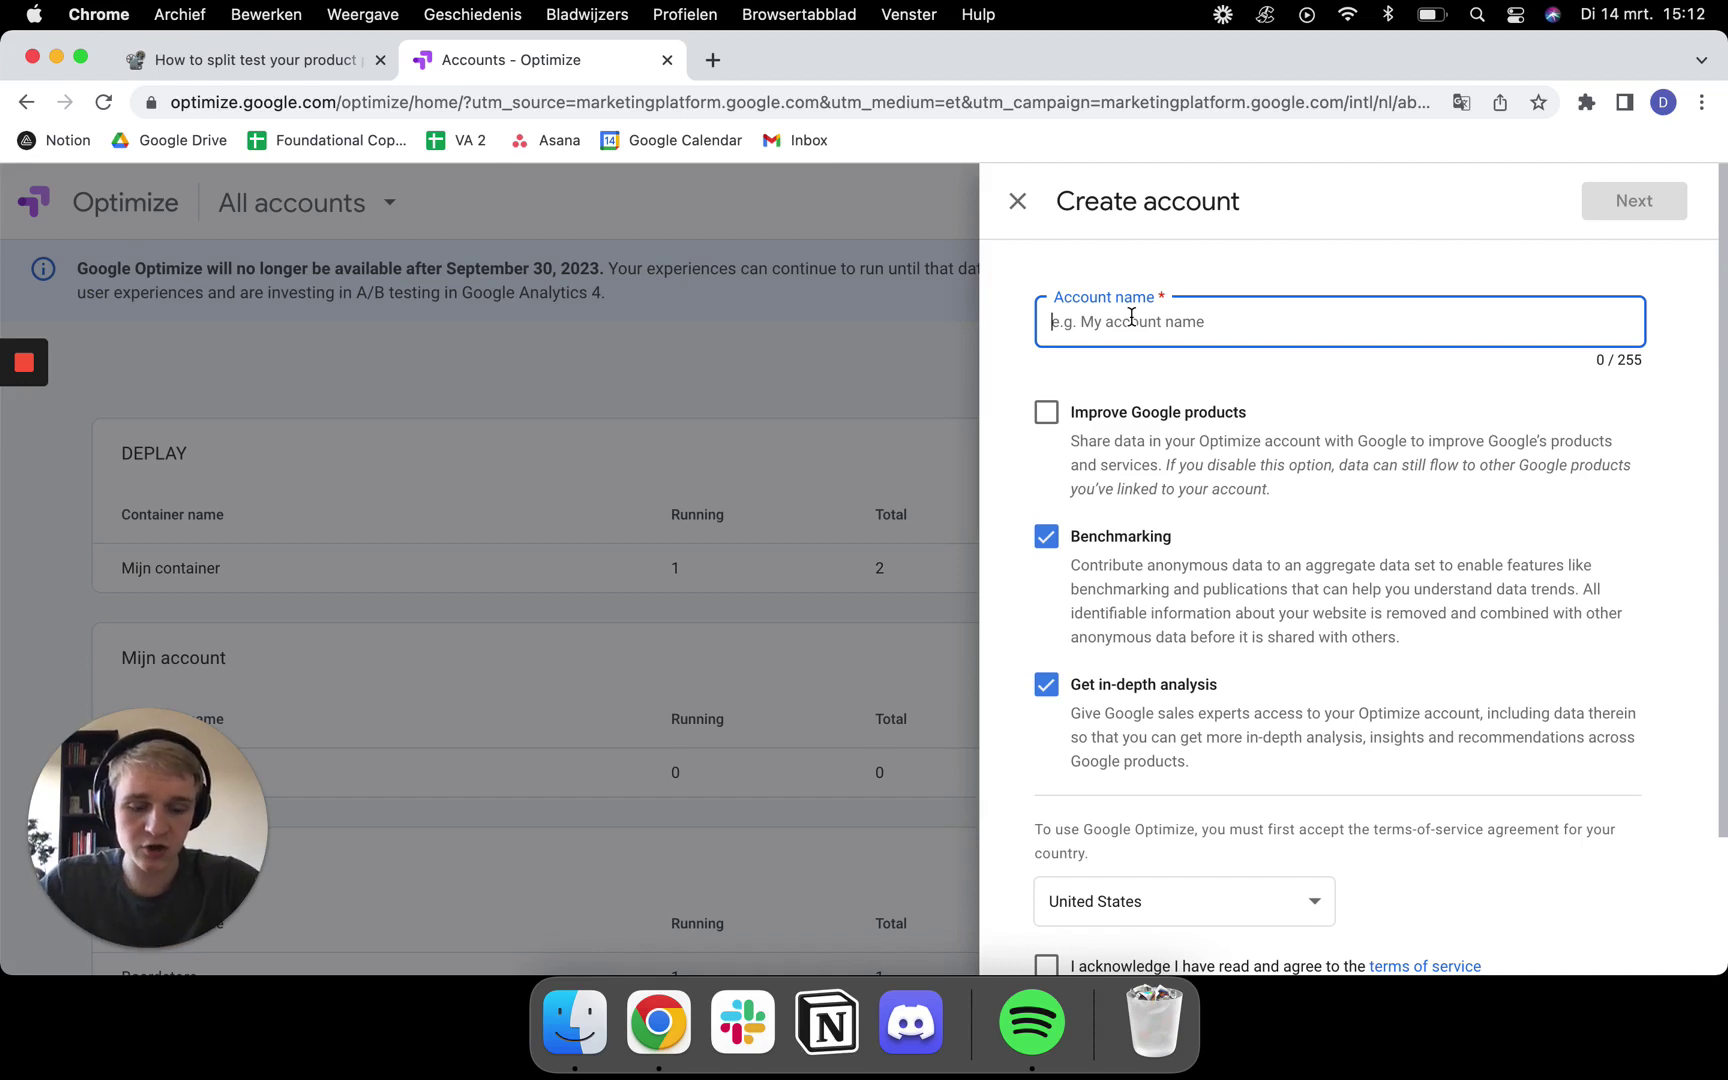
pyautogui.write('Profi')
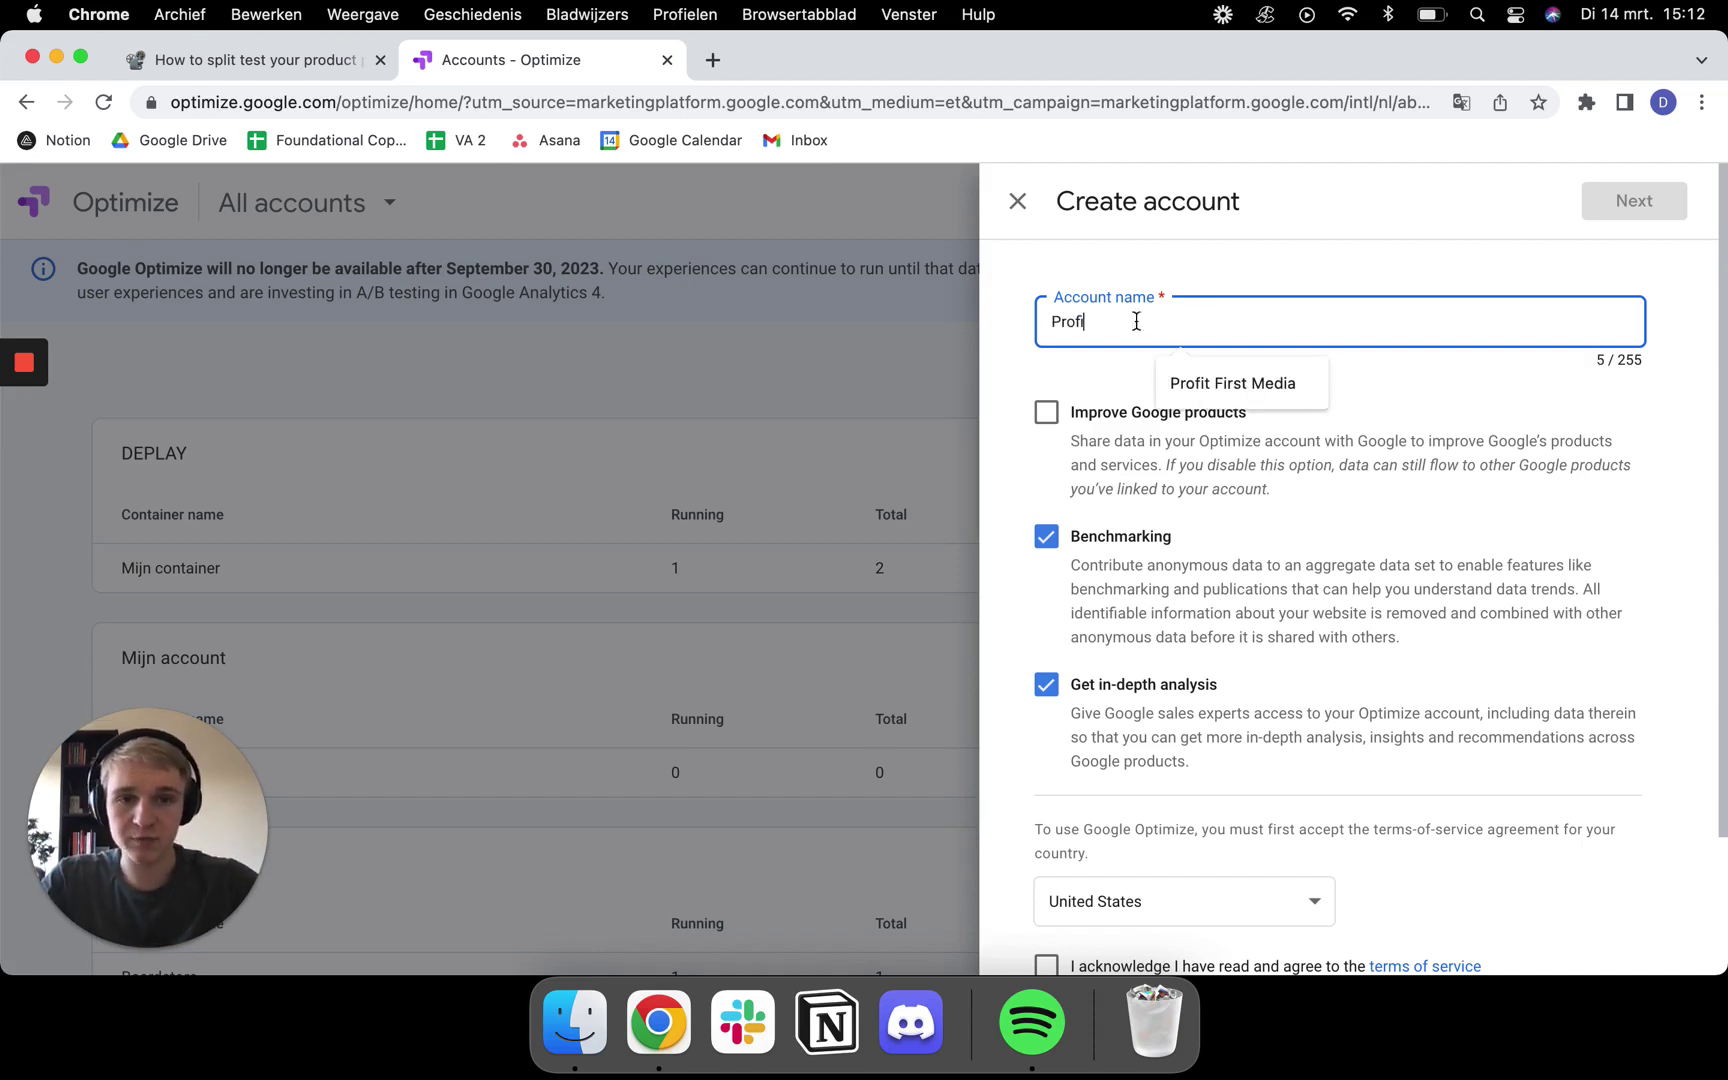
pyautogui.click(1168, 382)
pyautogui.scroll(-3, 1254, 386)
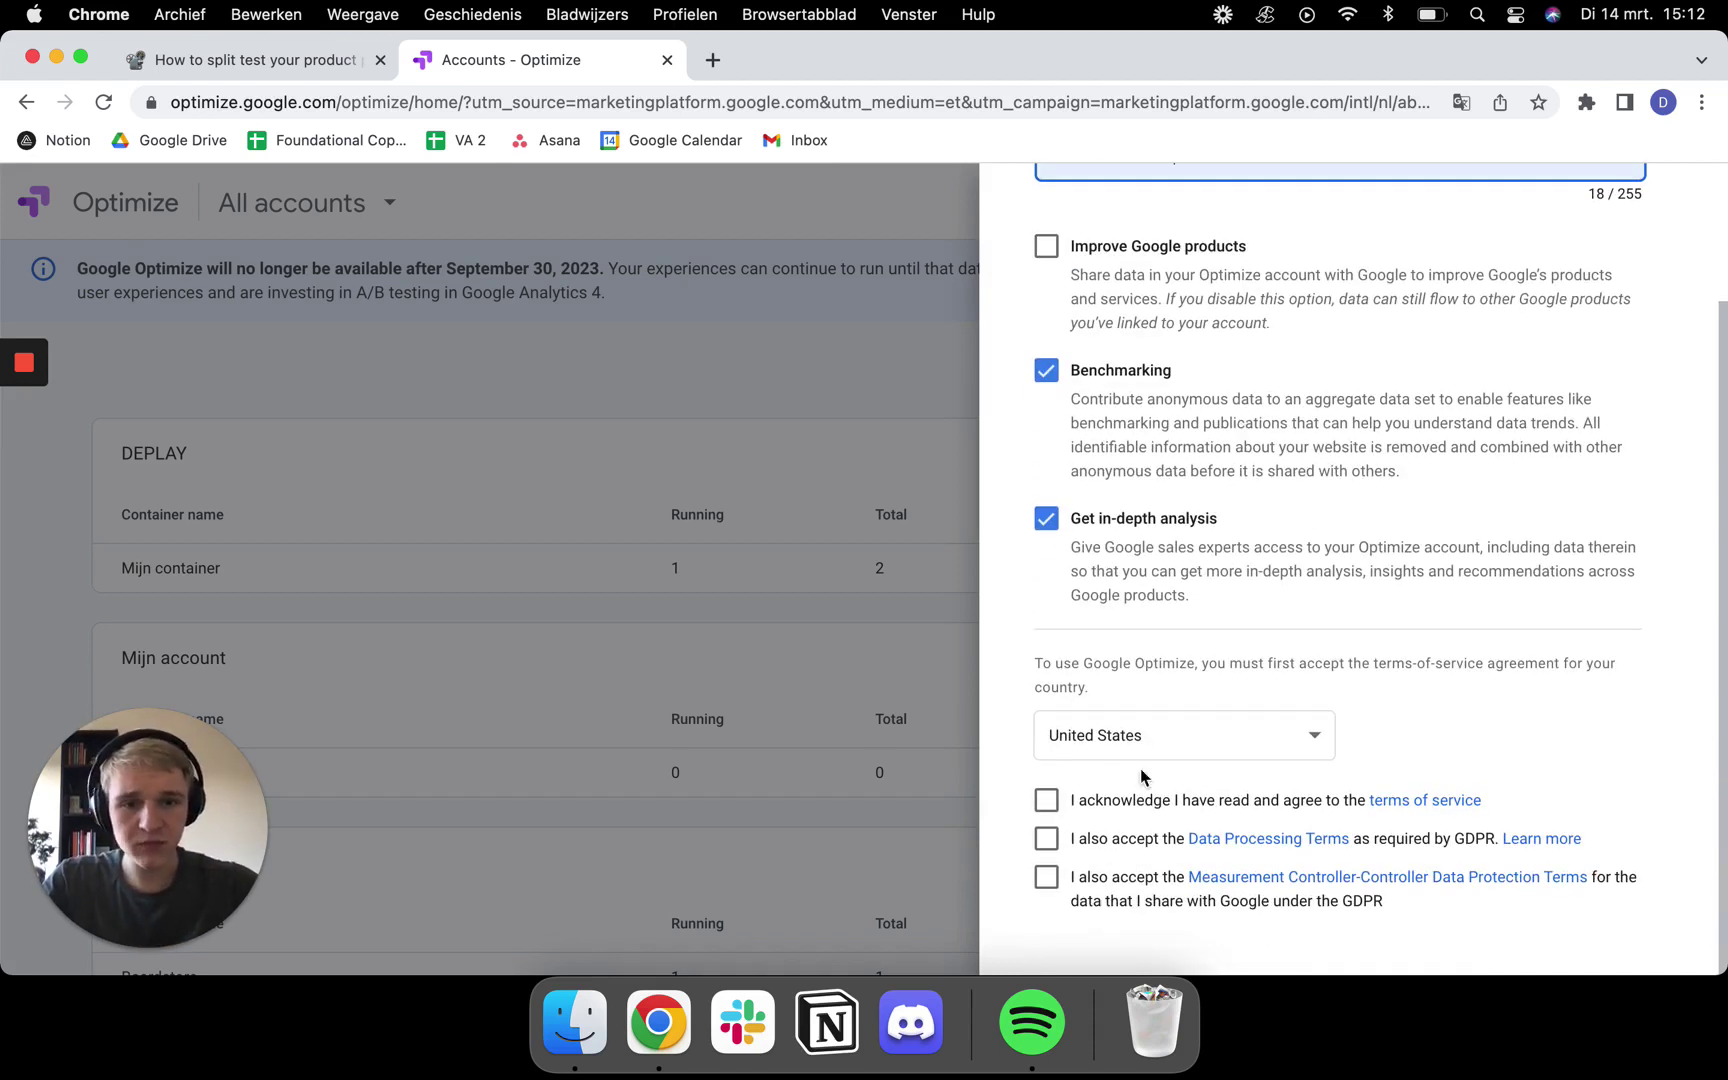
# Step: Accept the terms of service, Data Processing Terms and Measurement Controller-Controller Data Protection Terms, and continue to the container setup
pyautogui.click(1046, 800)
pyautogui.click(1046, 838)
pyautogui.click(1046, 876)
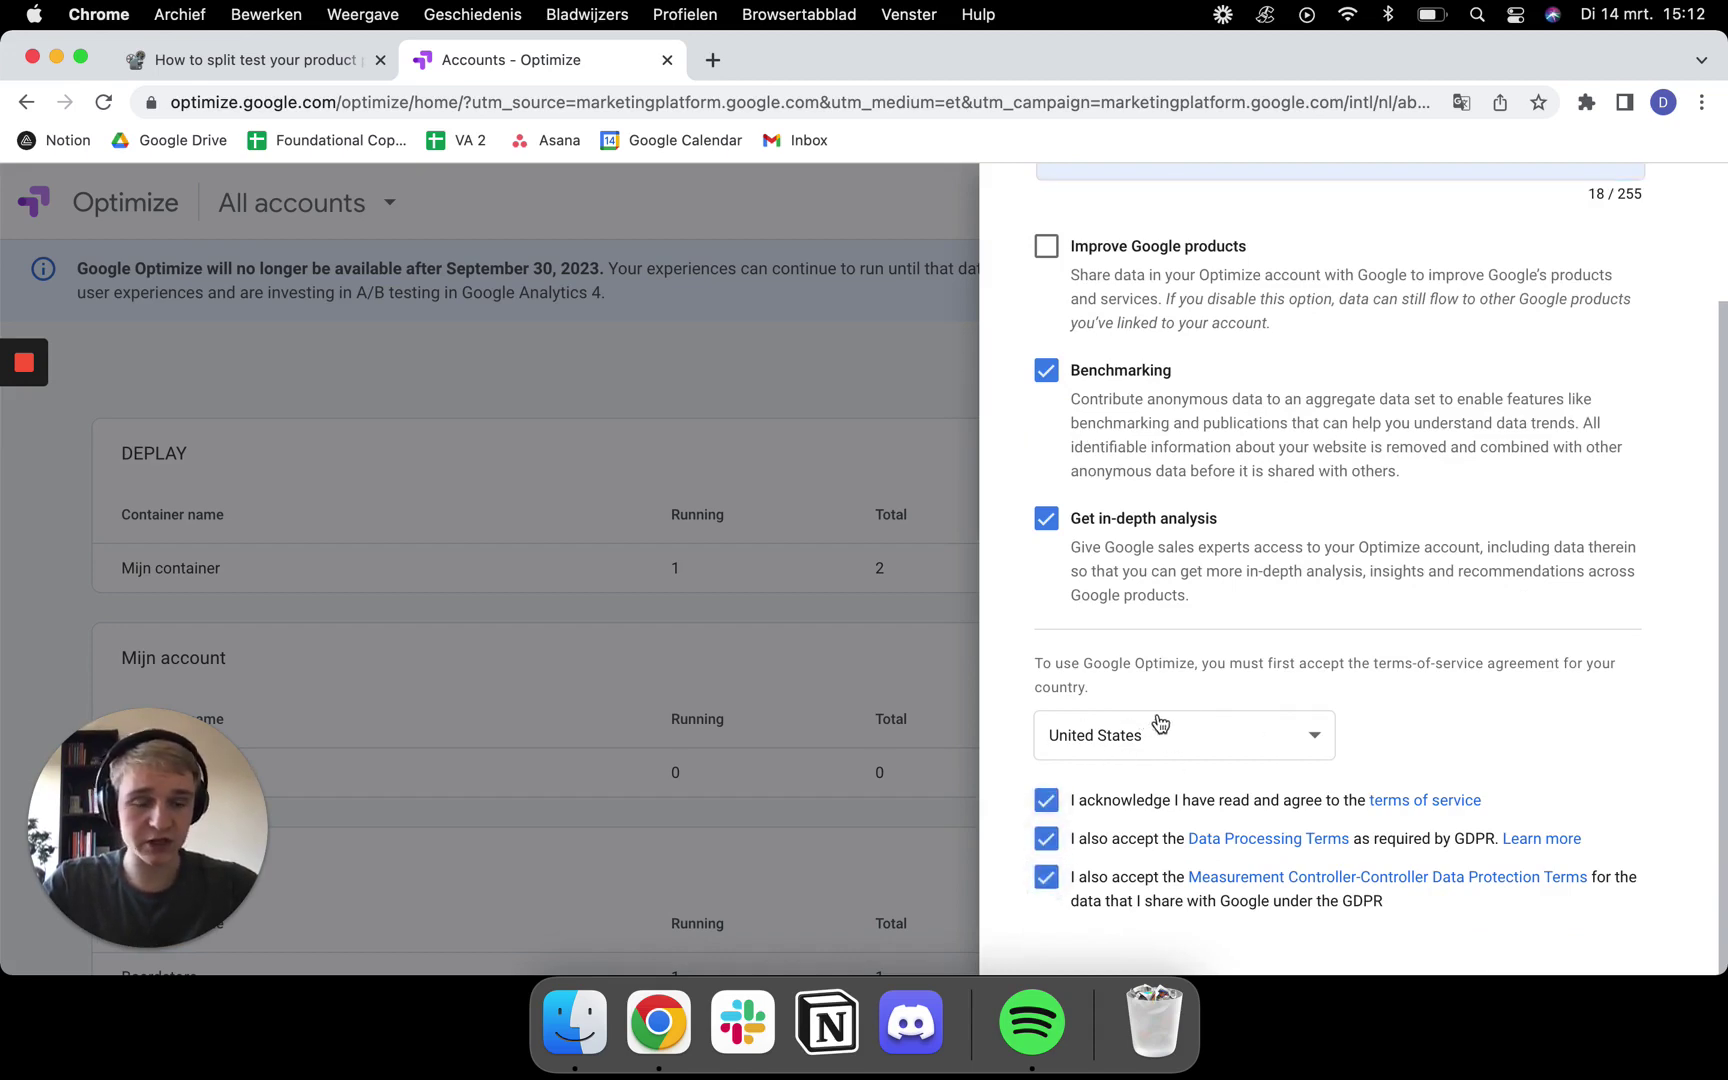
pyautogui.scroll(3, 1188, 706)
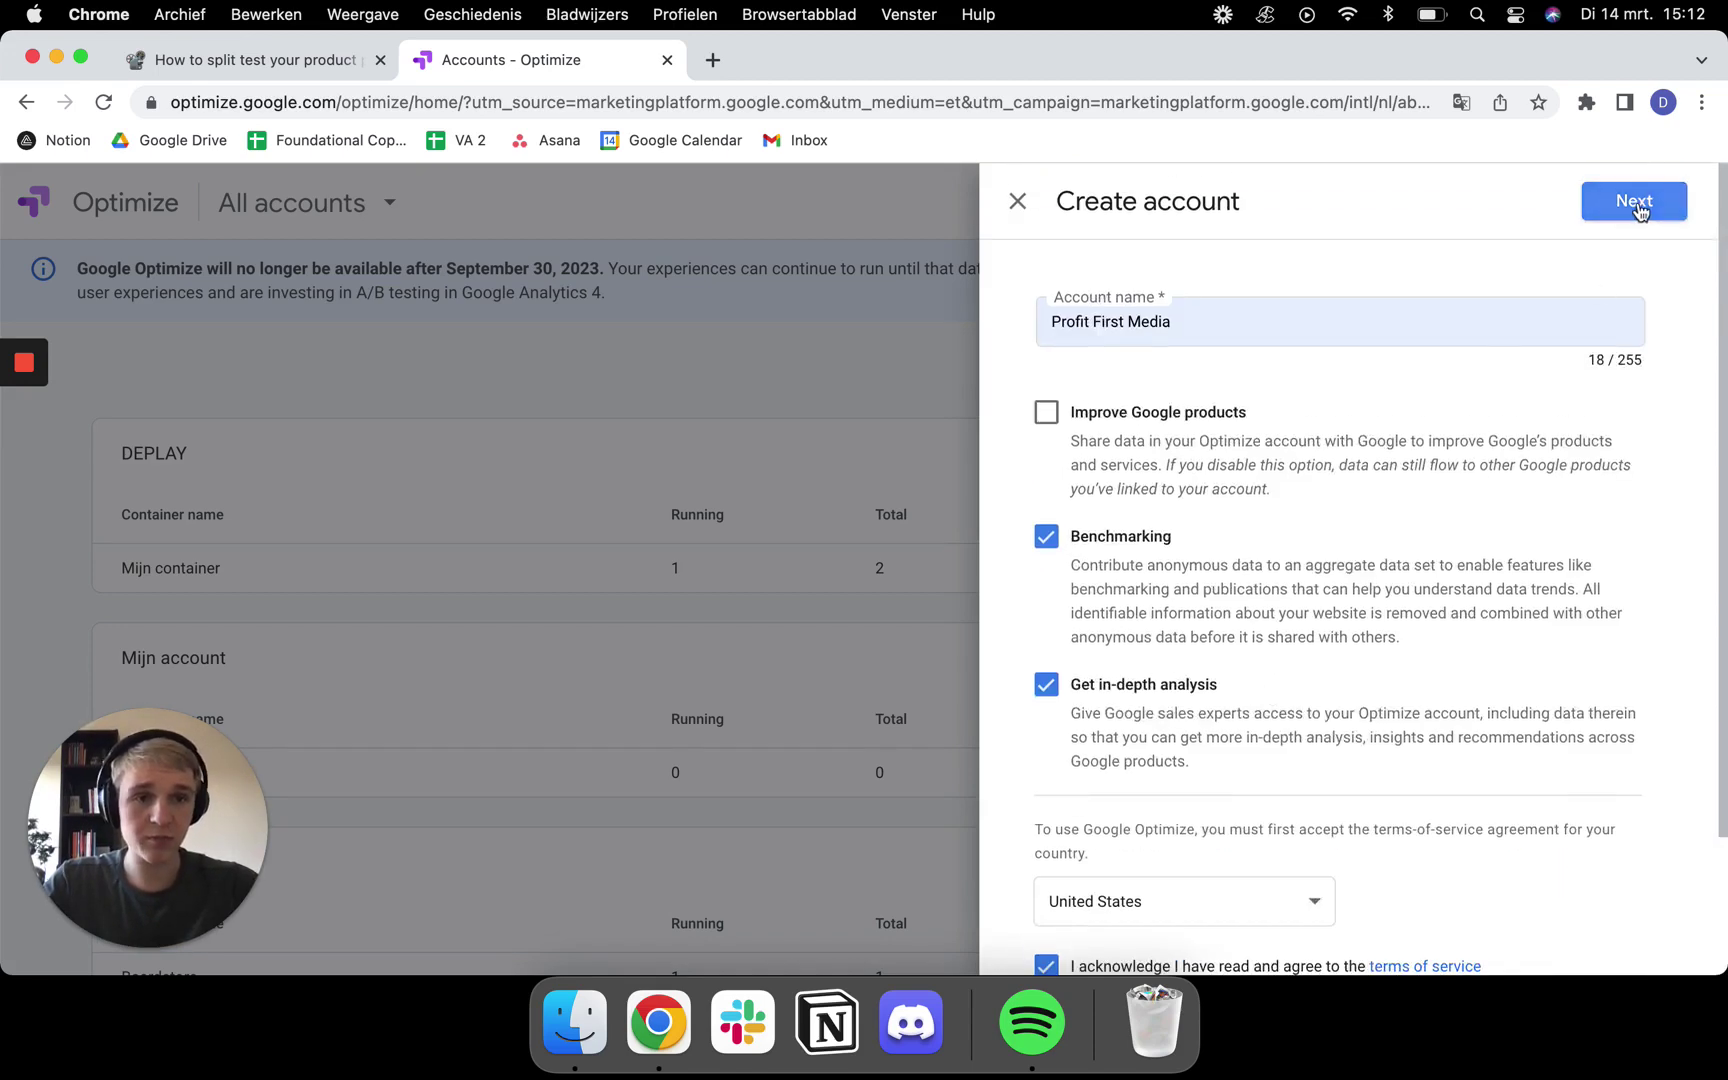
pyautogui.click(1635, 202)
# Step: Name the container profitfirstmedia.com and create it
pyautogui.click(1198, 321)
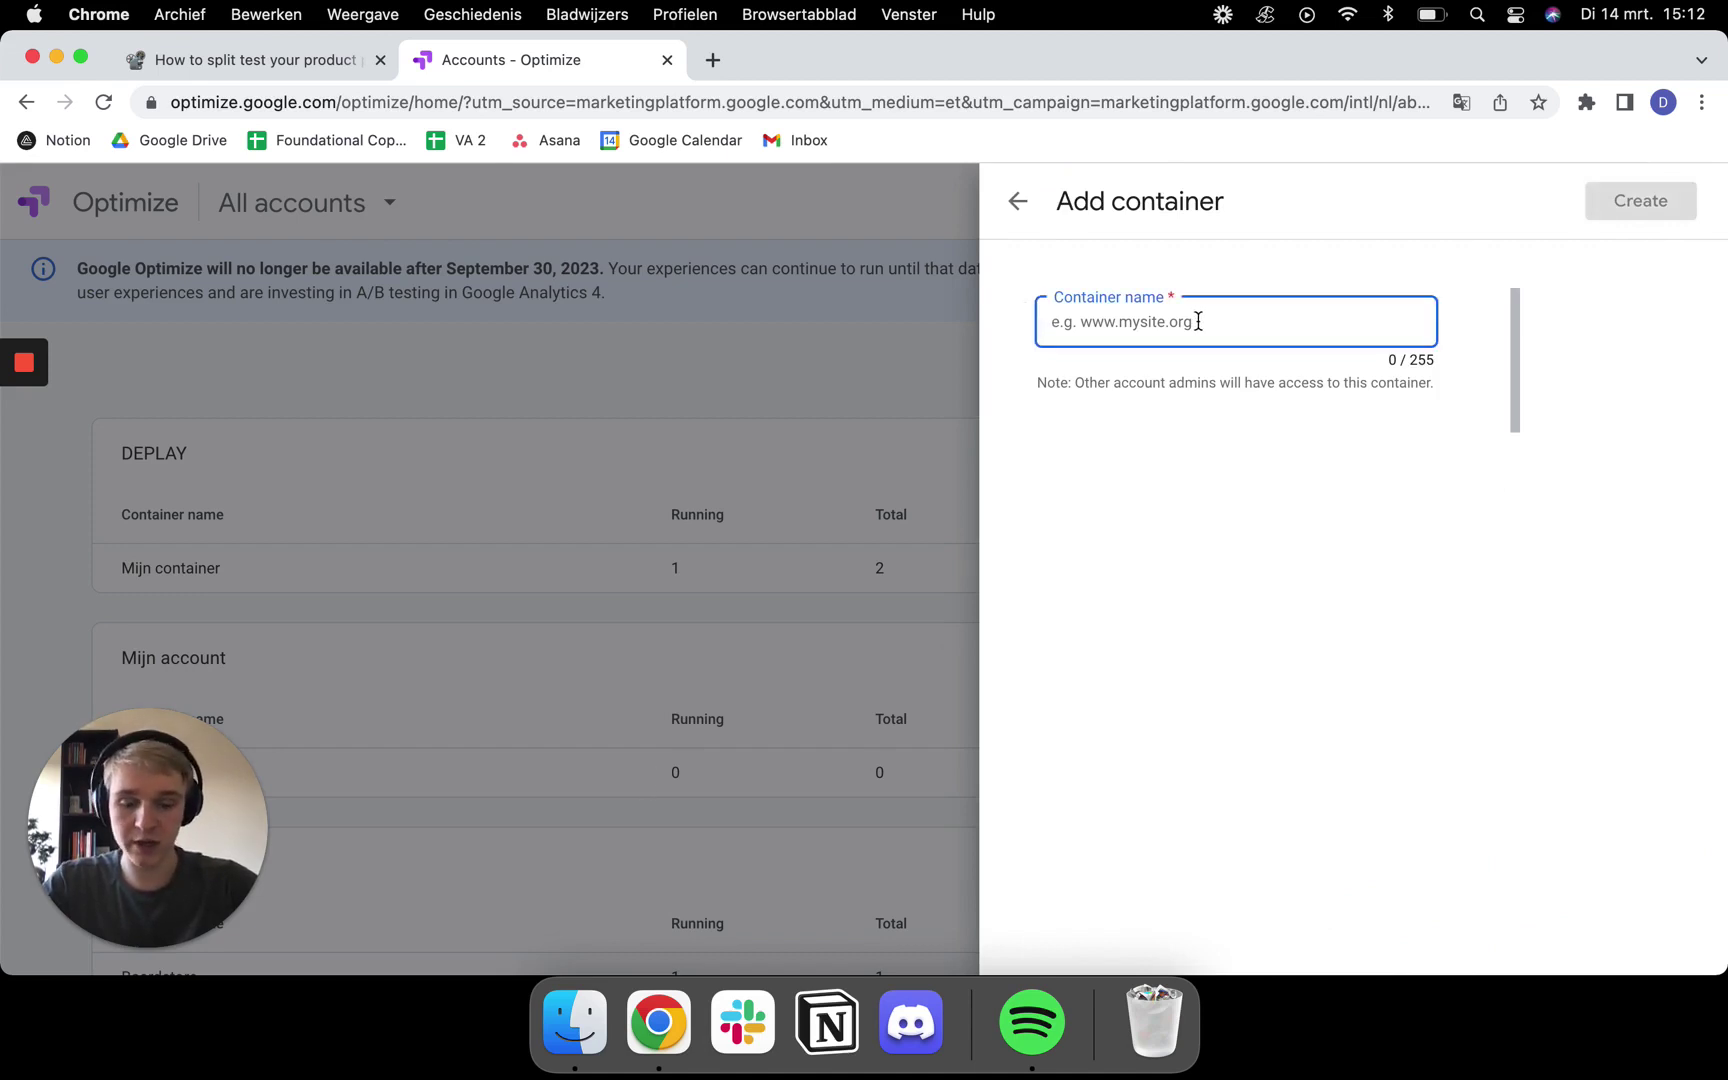
pyautogui.write('profitf')
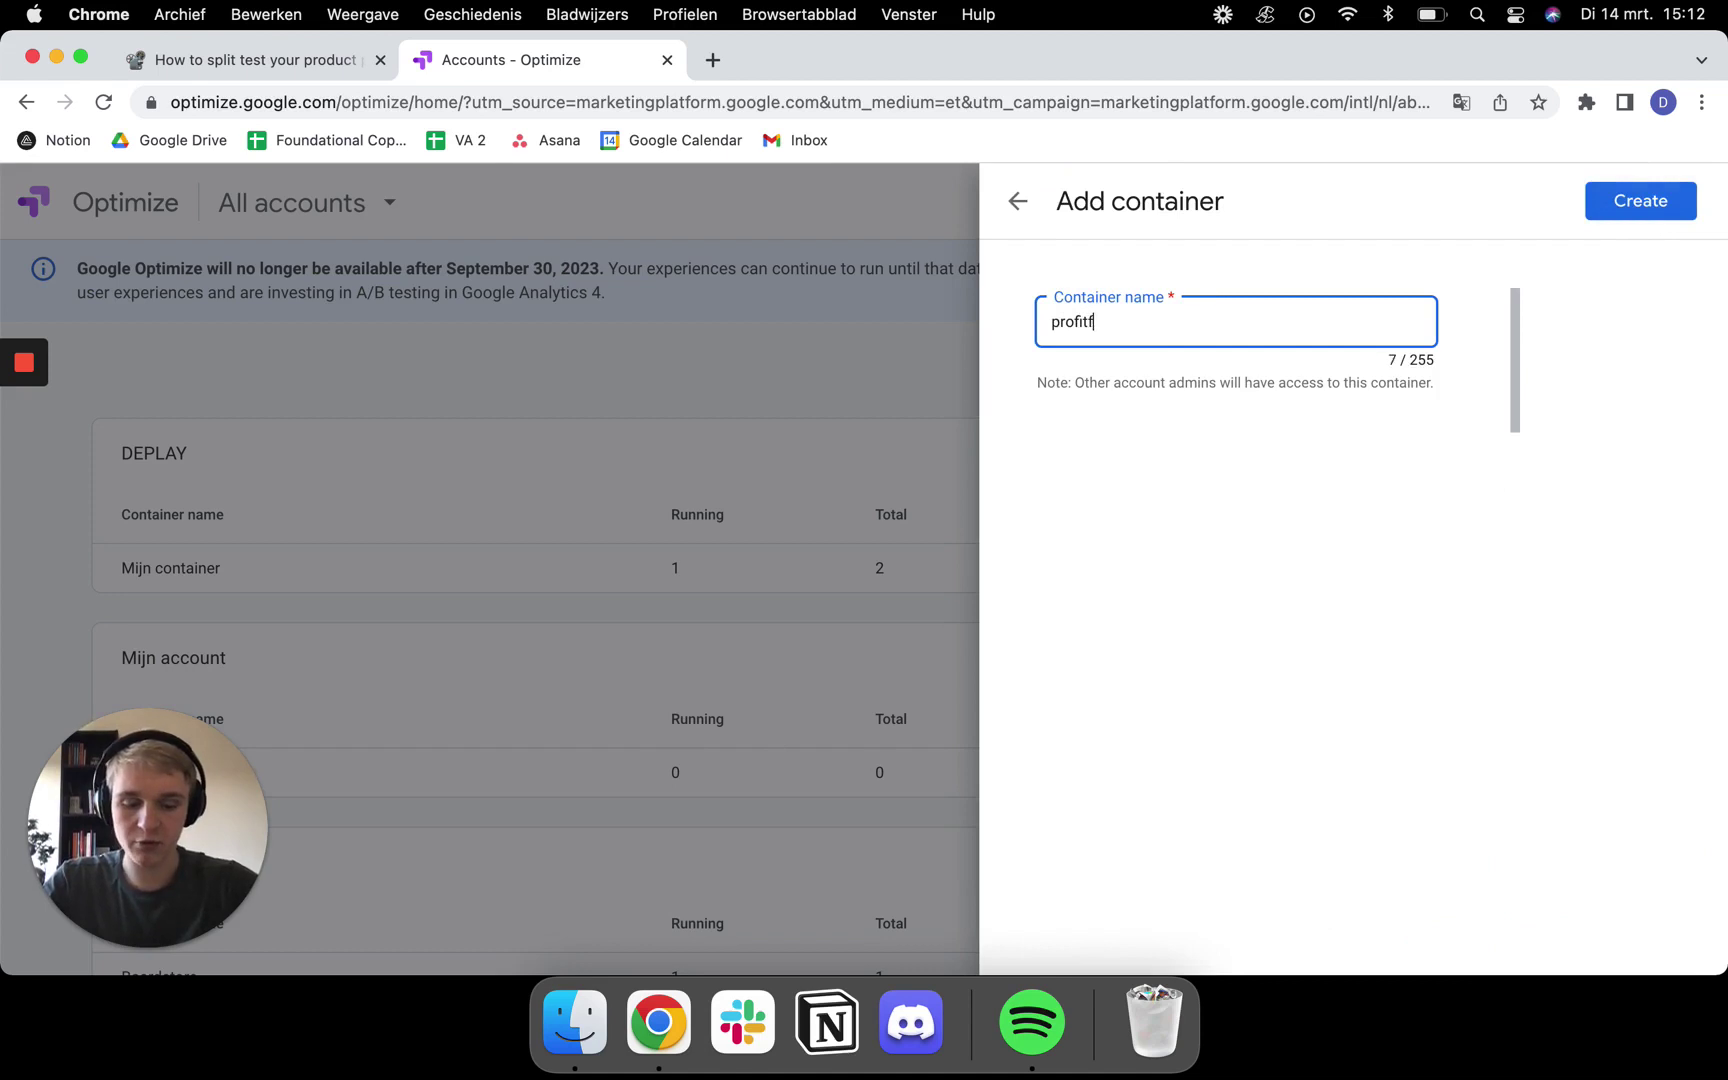
pyautogui.write('irstmedia.com')
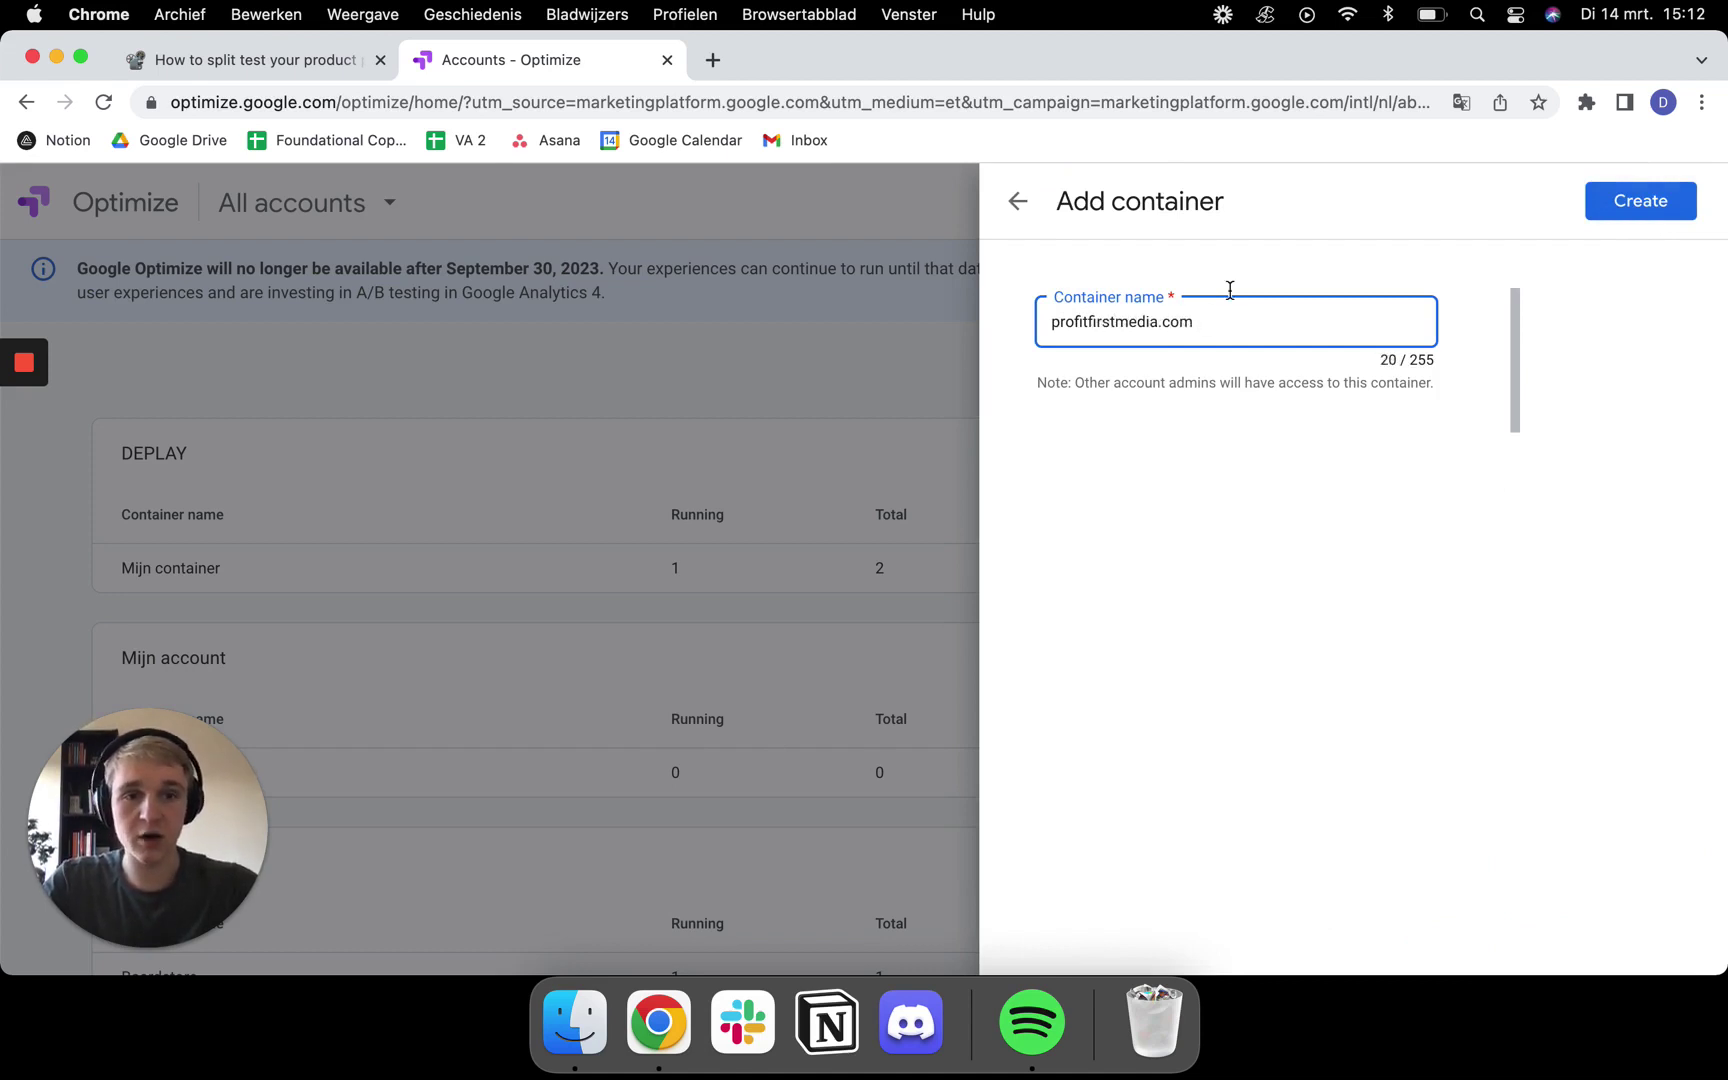
pyautogui.click(1640, 201)
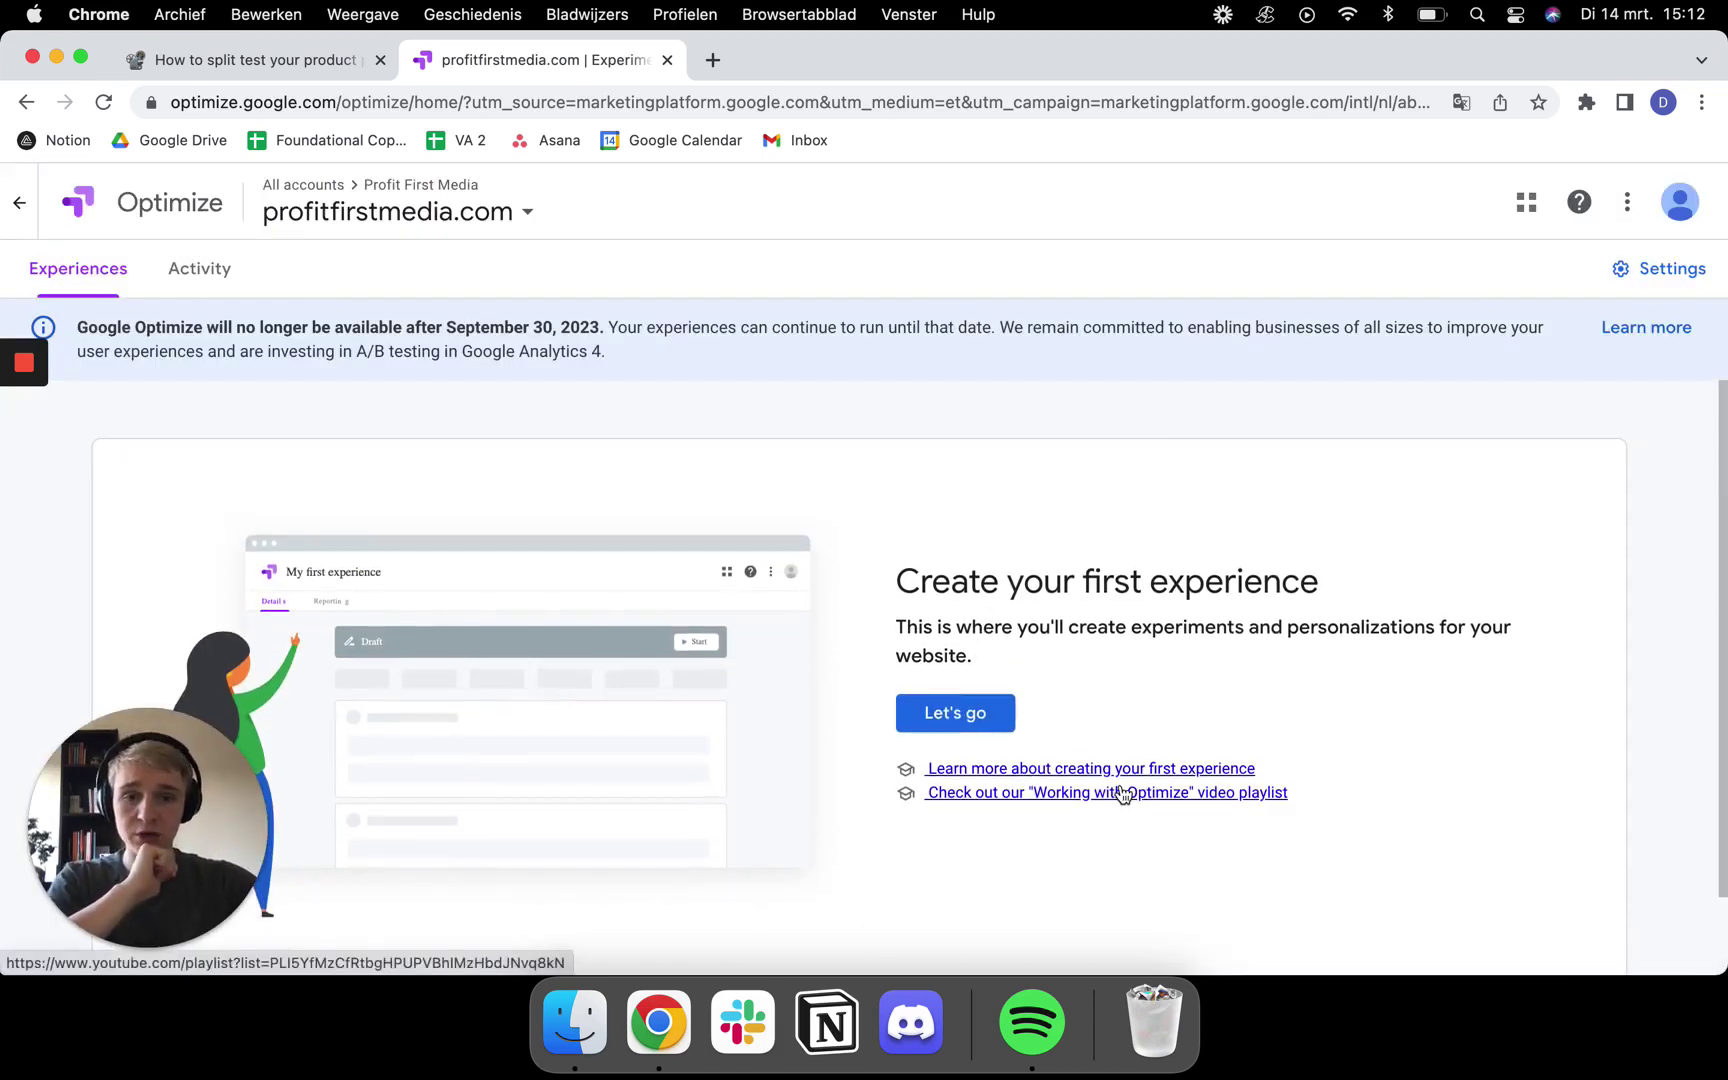
# Step: Start creating the first experience in the container and name it Home page
pyautogui.scroll(-2, 1000, 765)
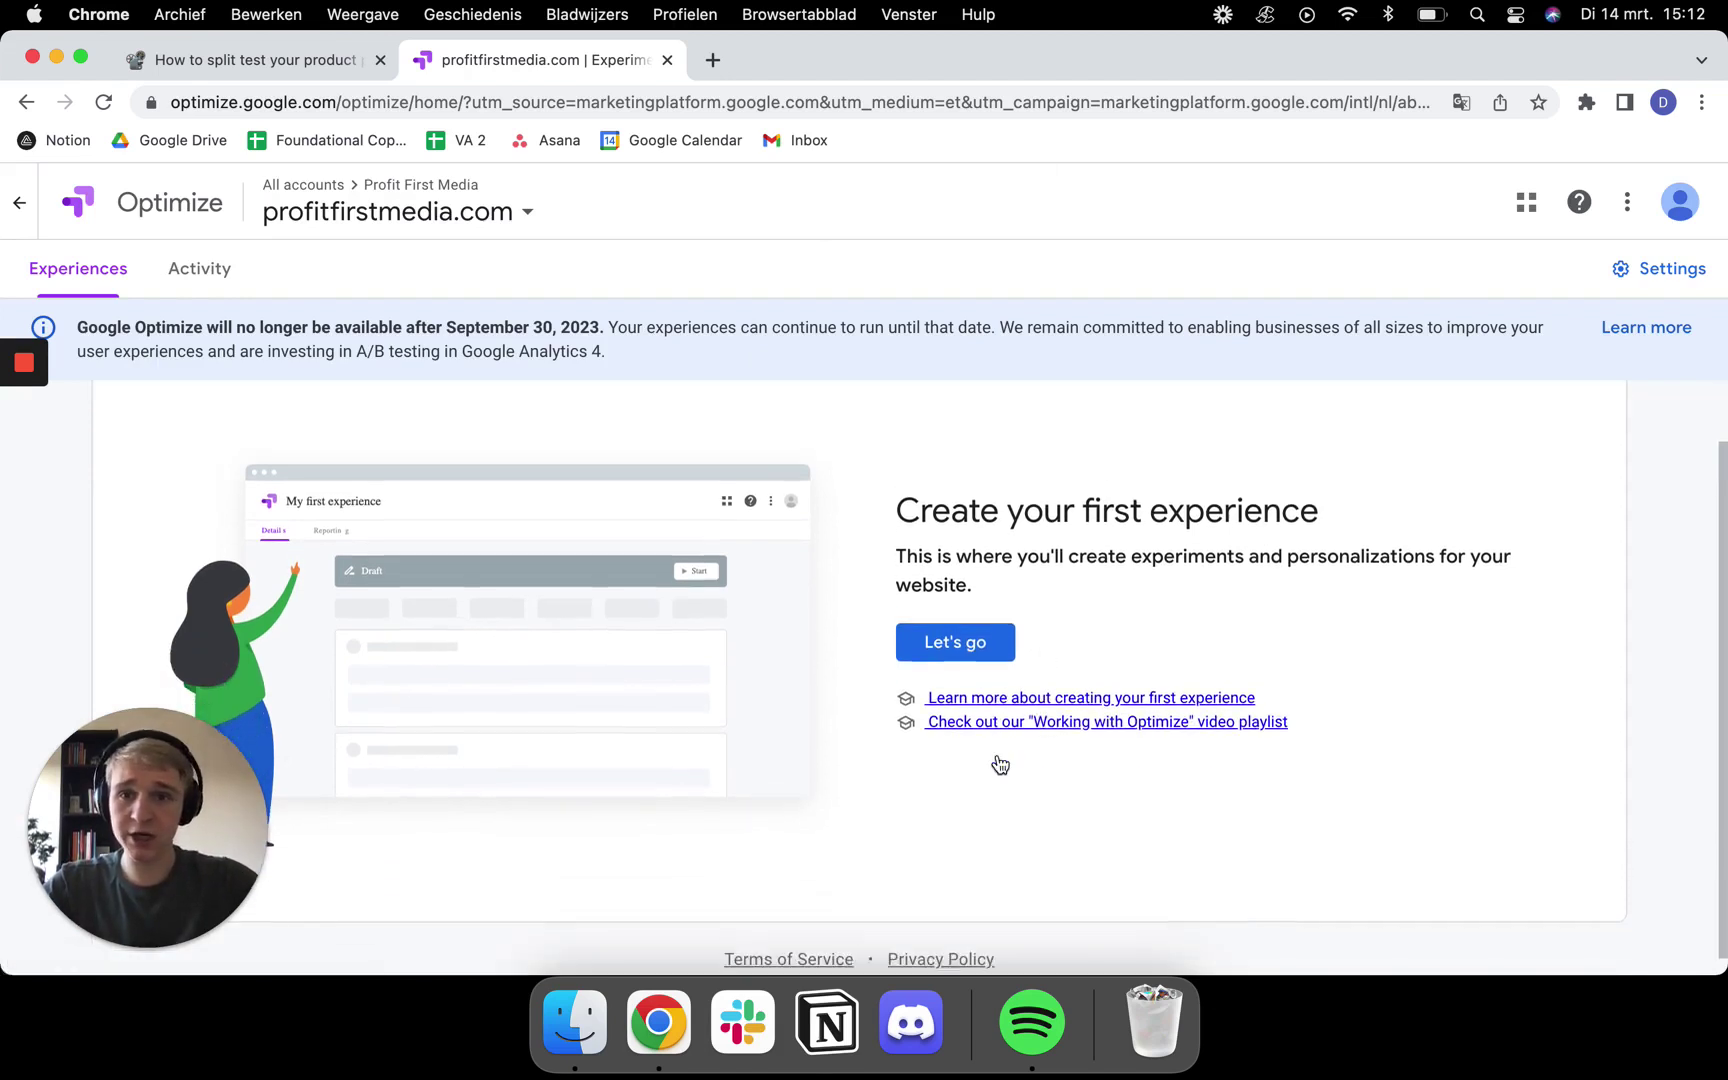
pyautogui.scroll(-1, 1000, 765)
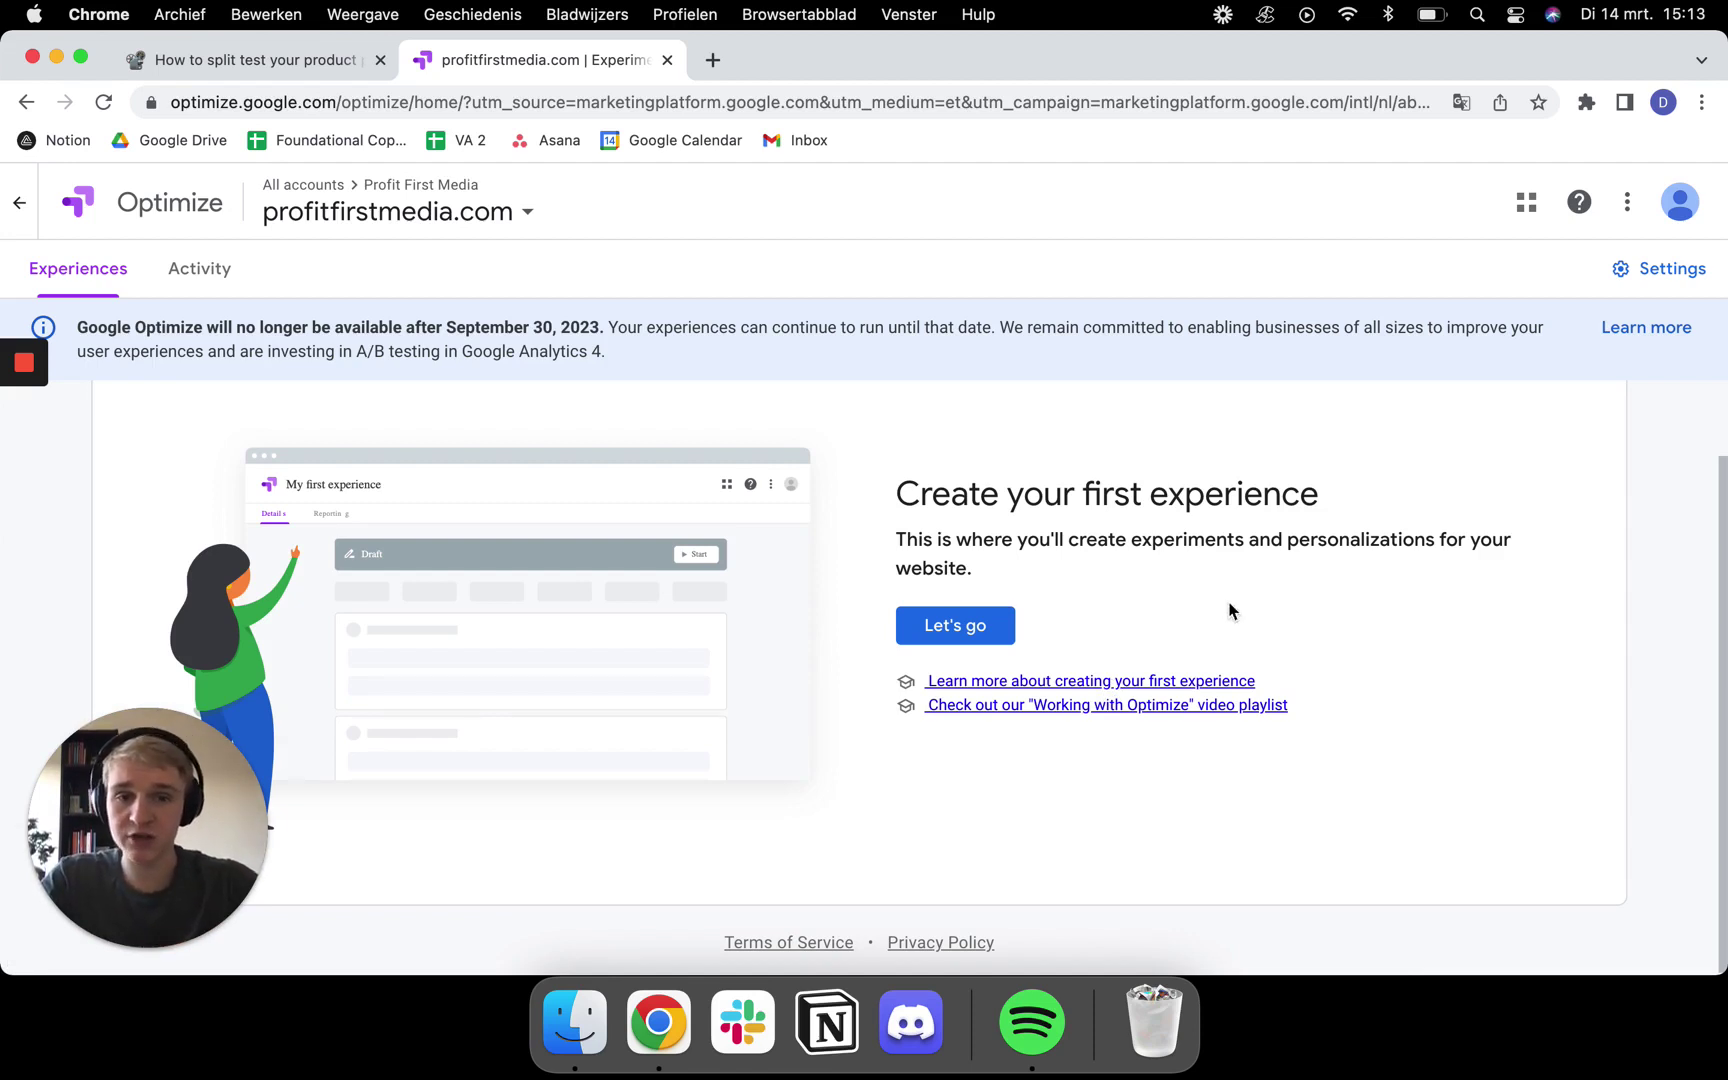
pyautogui.click(930, 630)
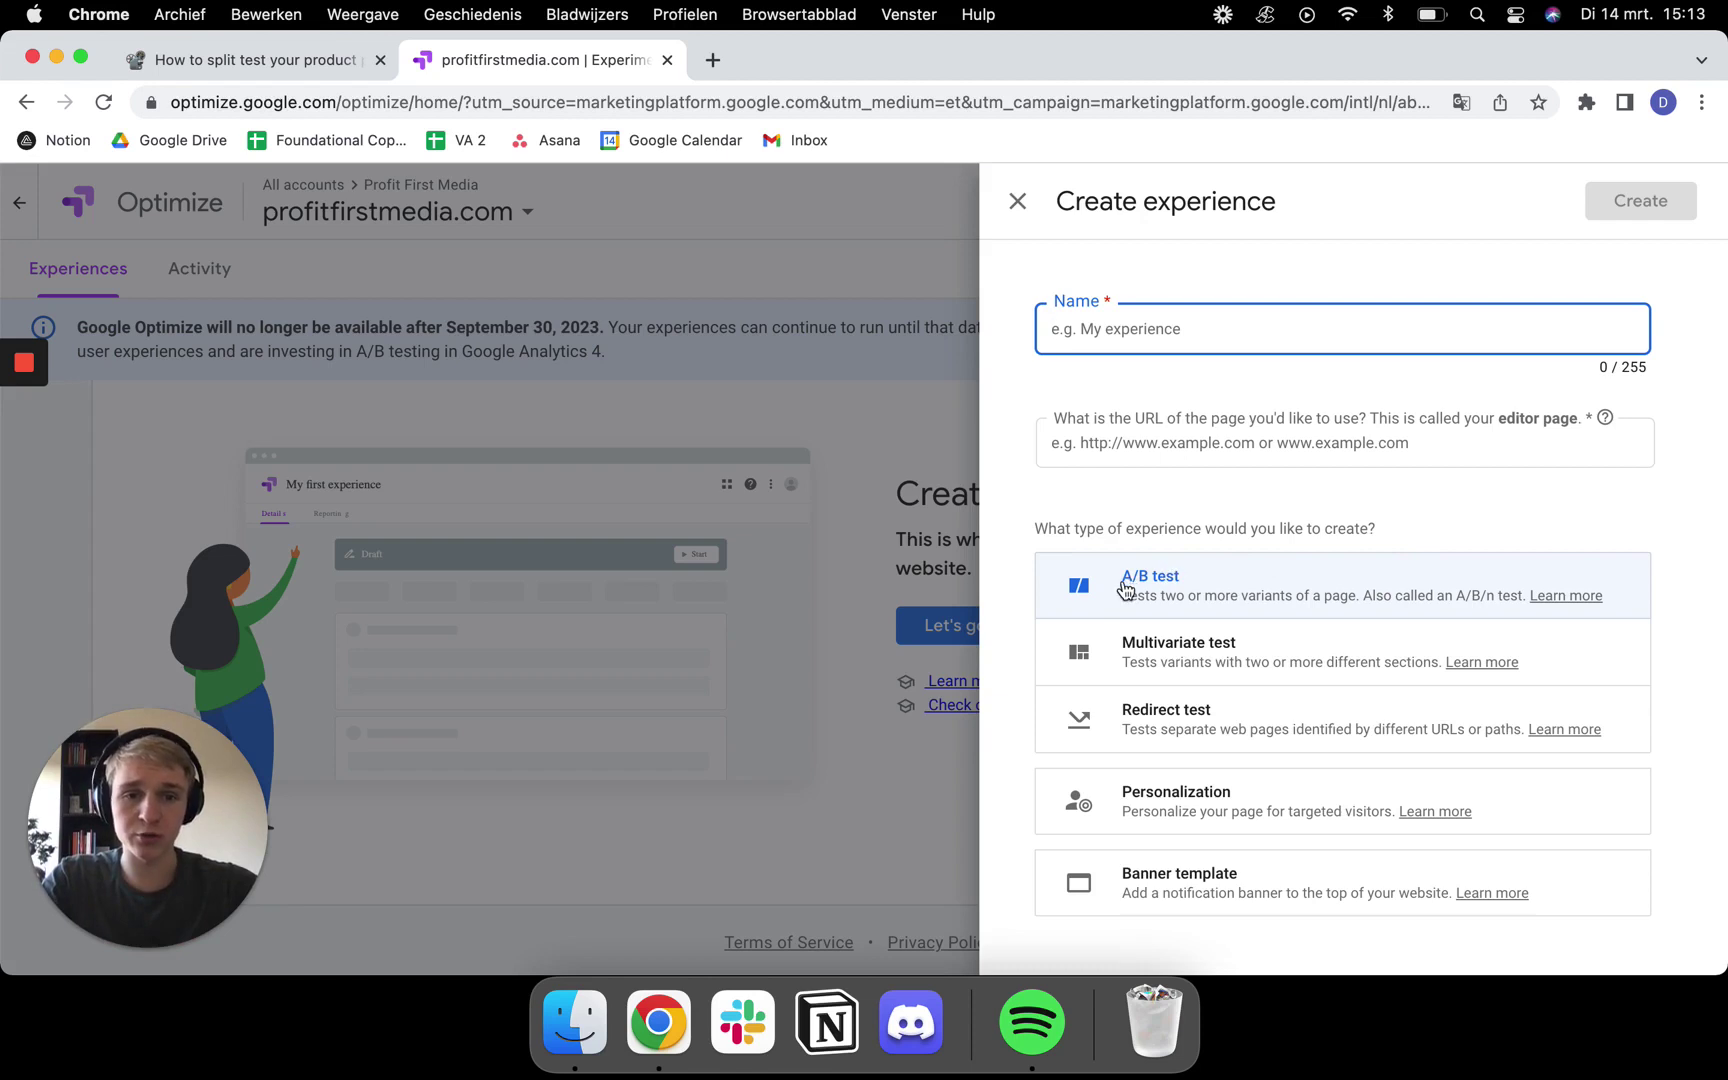
pyautogui.click(1124, 333)
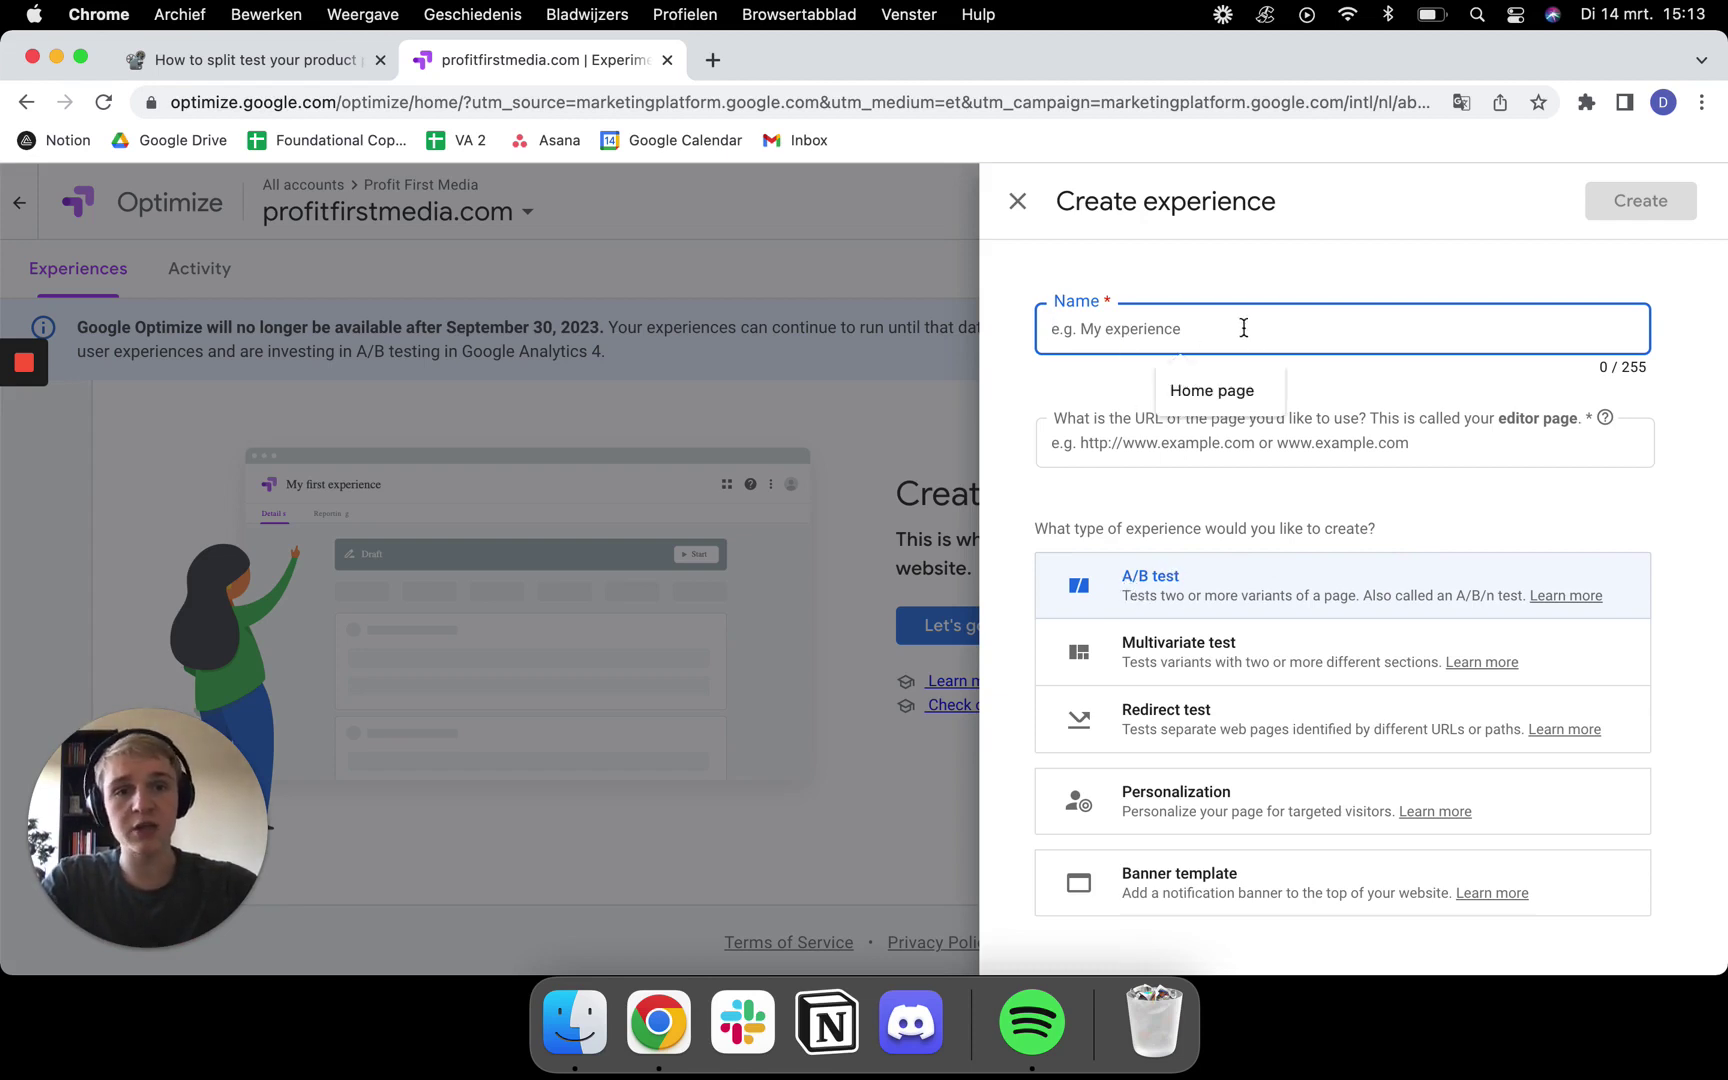
pyautogui.click(1210, 390)
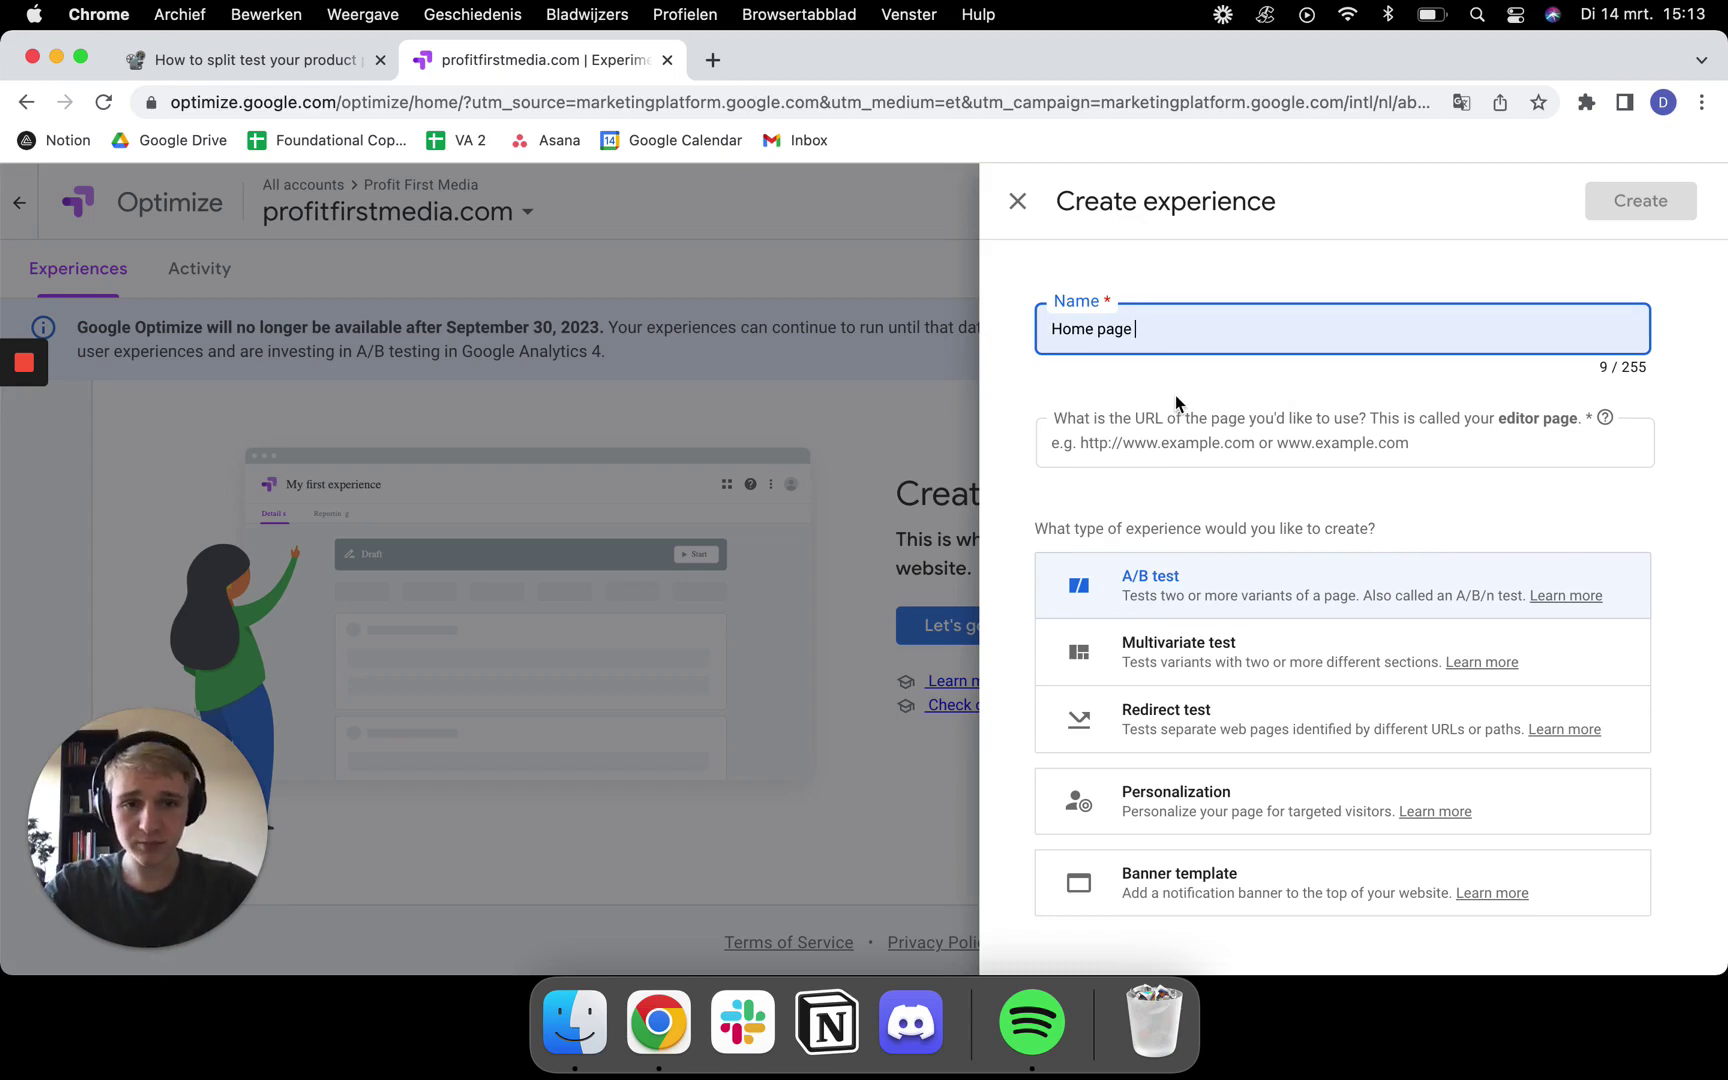
# Step: Open profitfirstmedia.com in a new browser tab and look over its home page
pyautogui.click(720, 68)
pyautogui.write('pr')
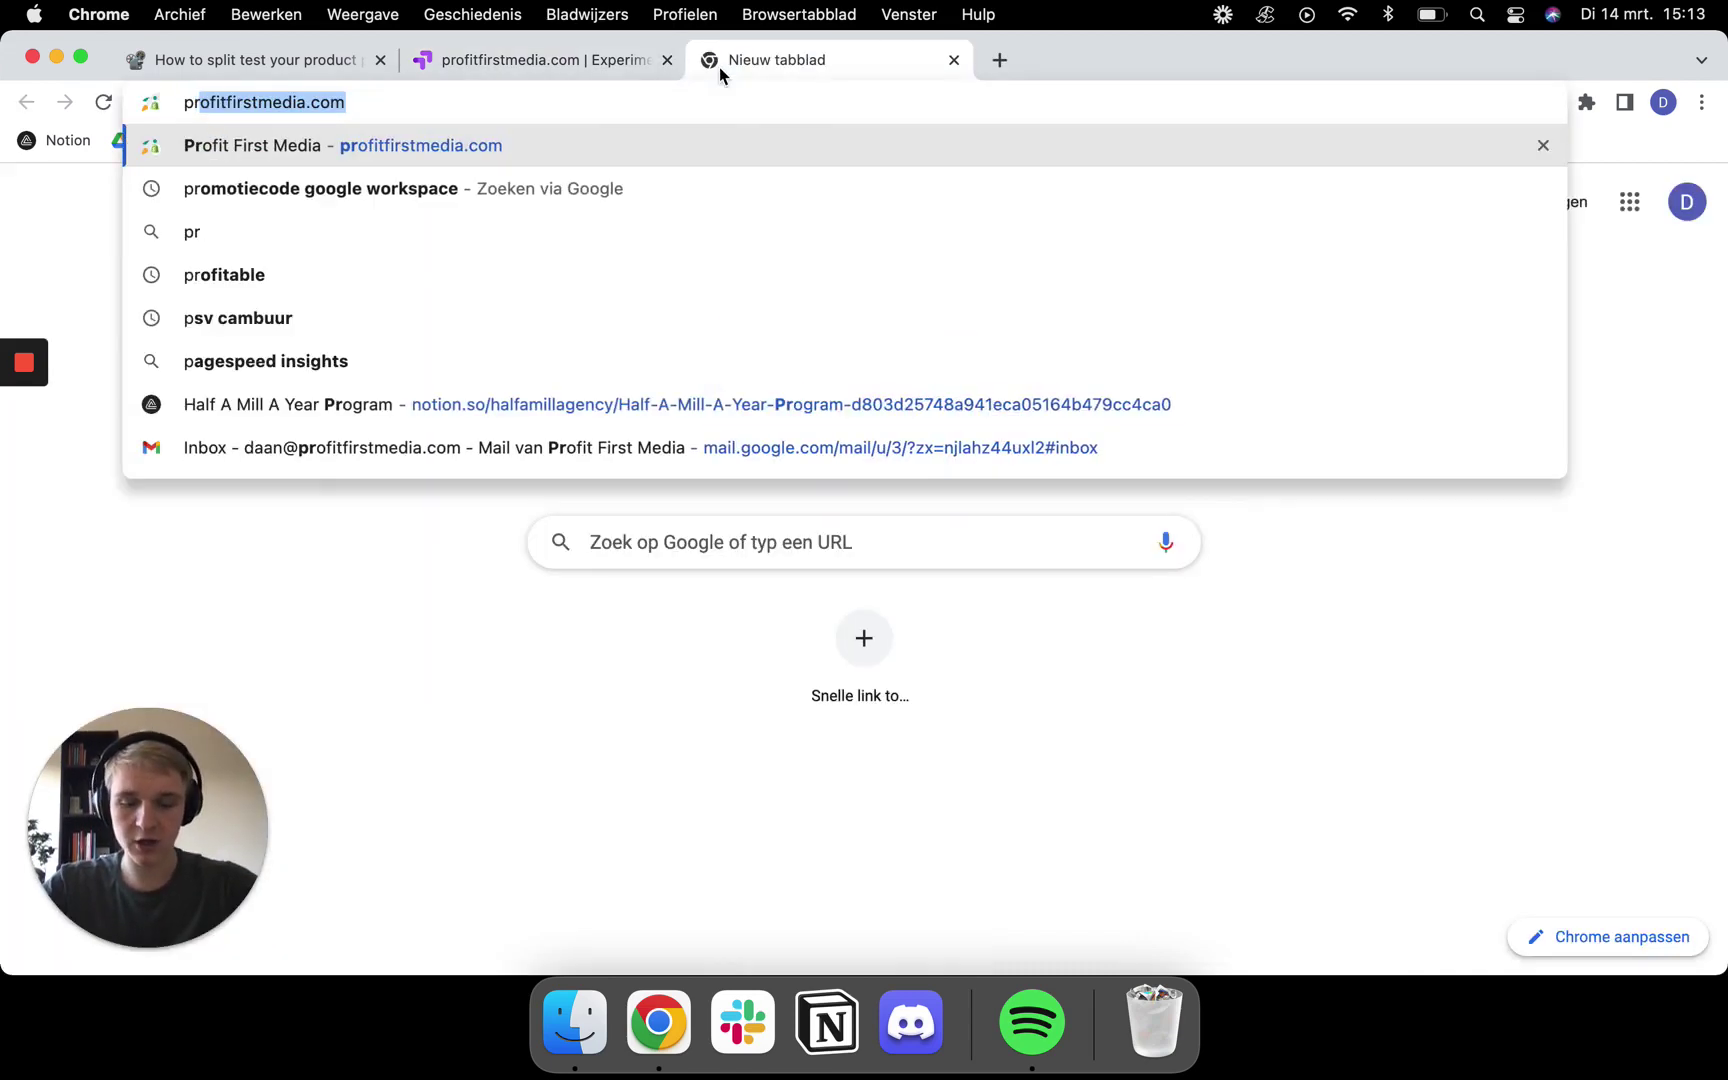
pyautogui.write('of')
pyautogui.press('Return')
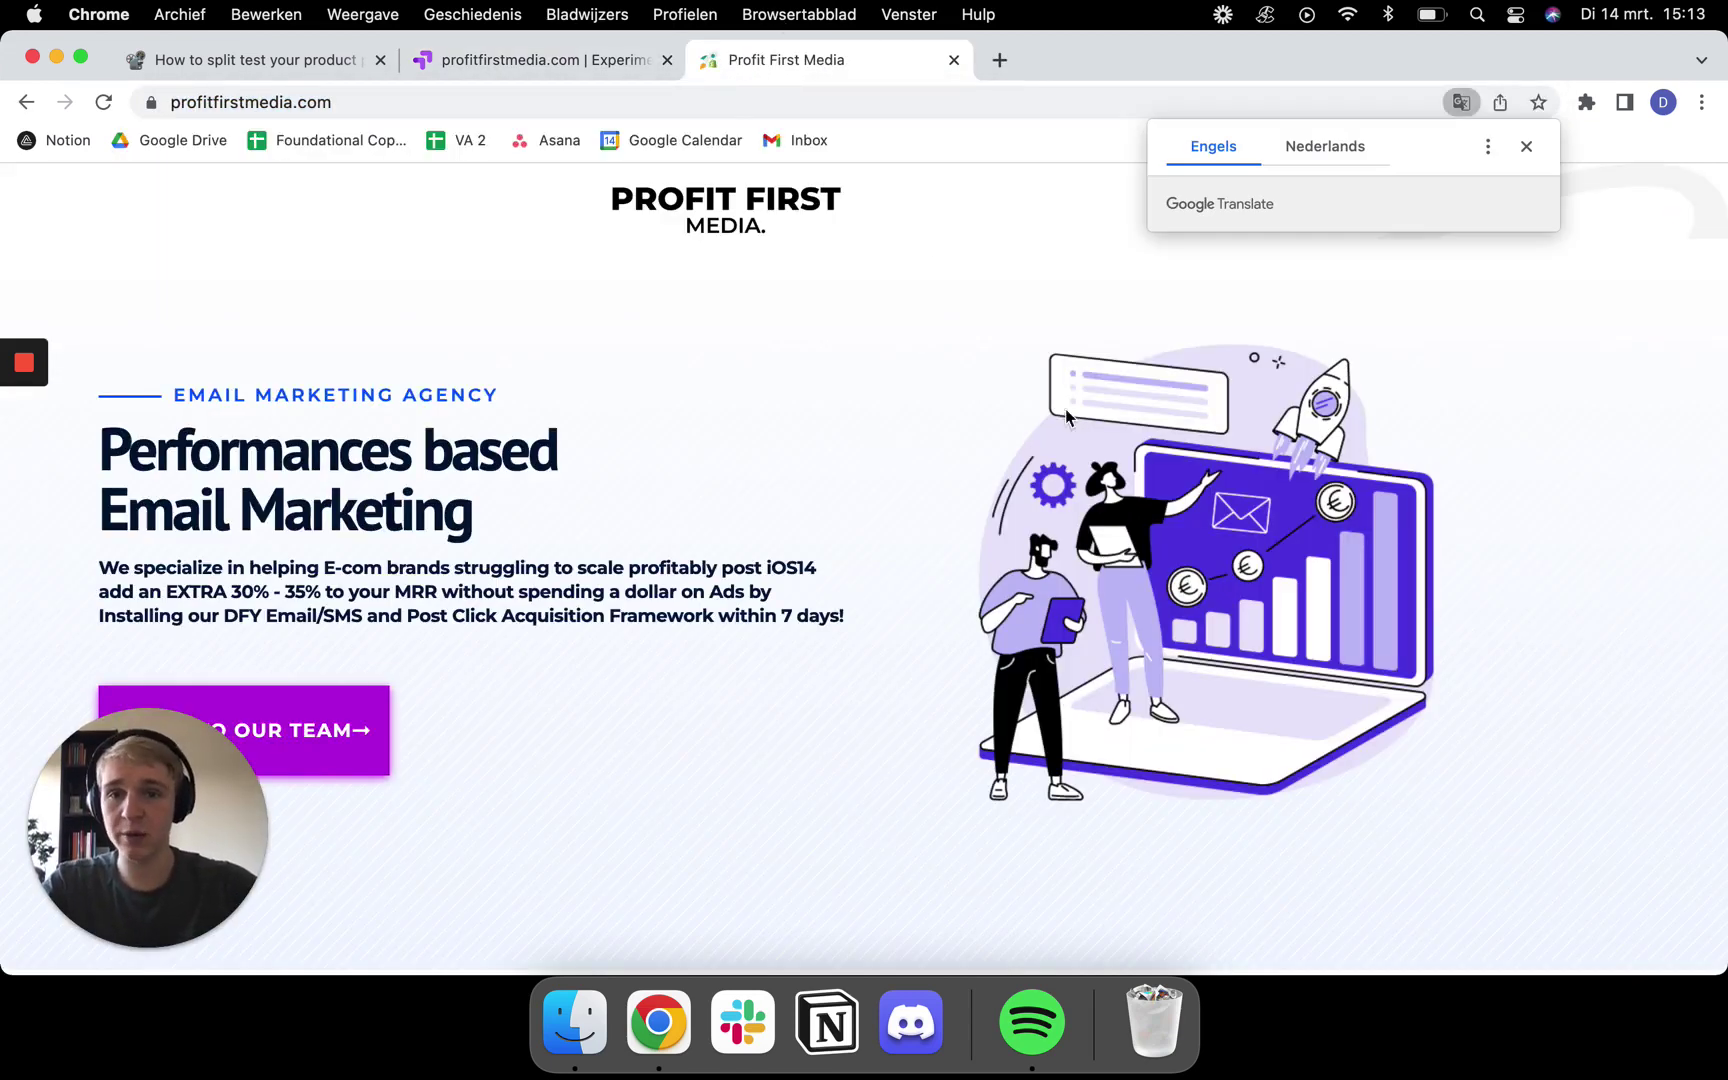
pyautogui.scroll(-10, 1100, 500)
pyautogui.scroll(10, 900, 450)
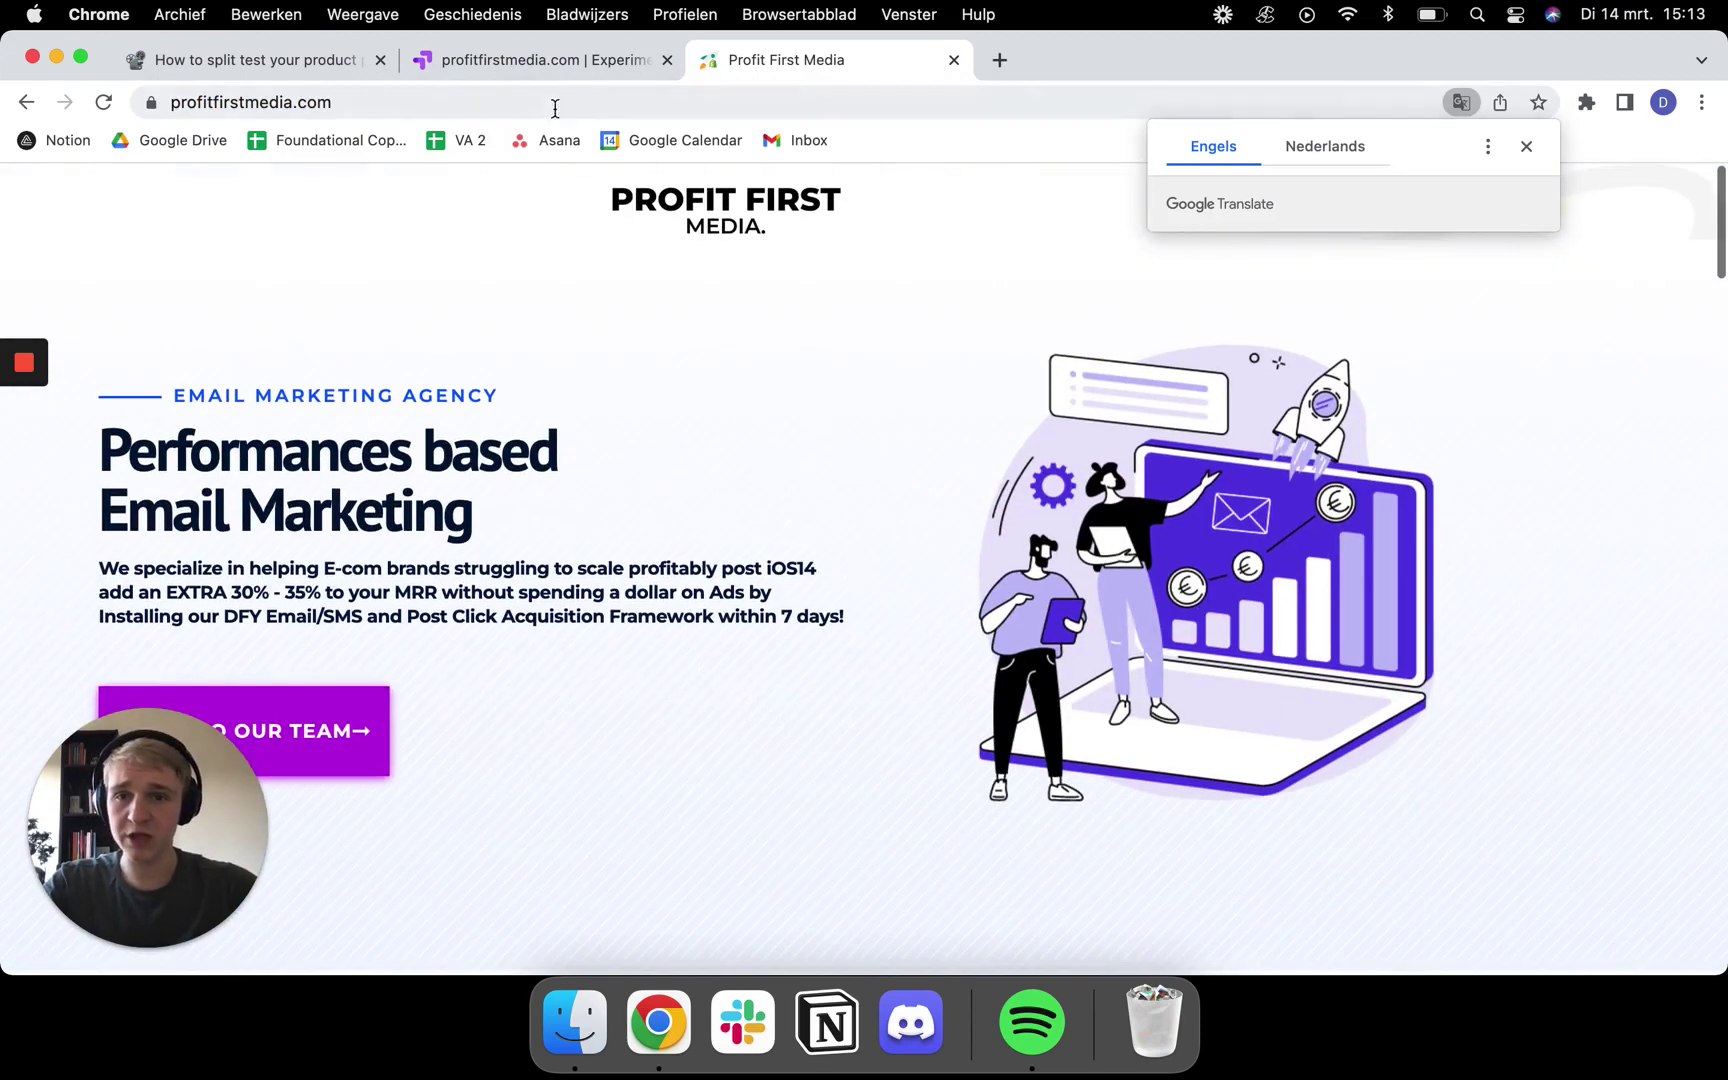
pyautogui.click(548, 70)
pyautogui.moveTo(1172, 330); pyautogui.dragTo(1016, 343)
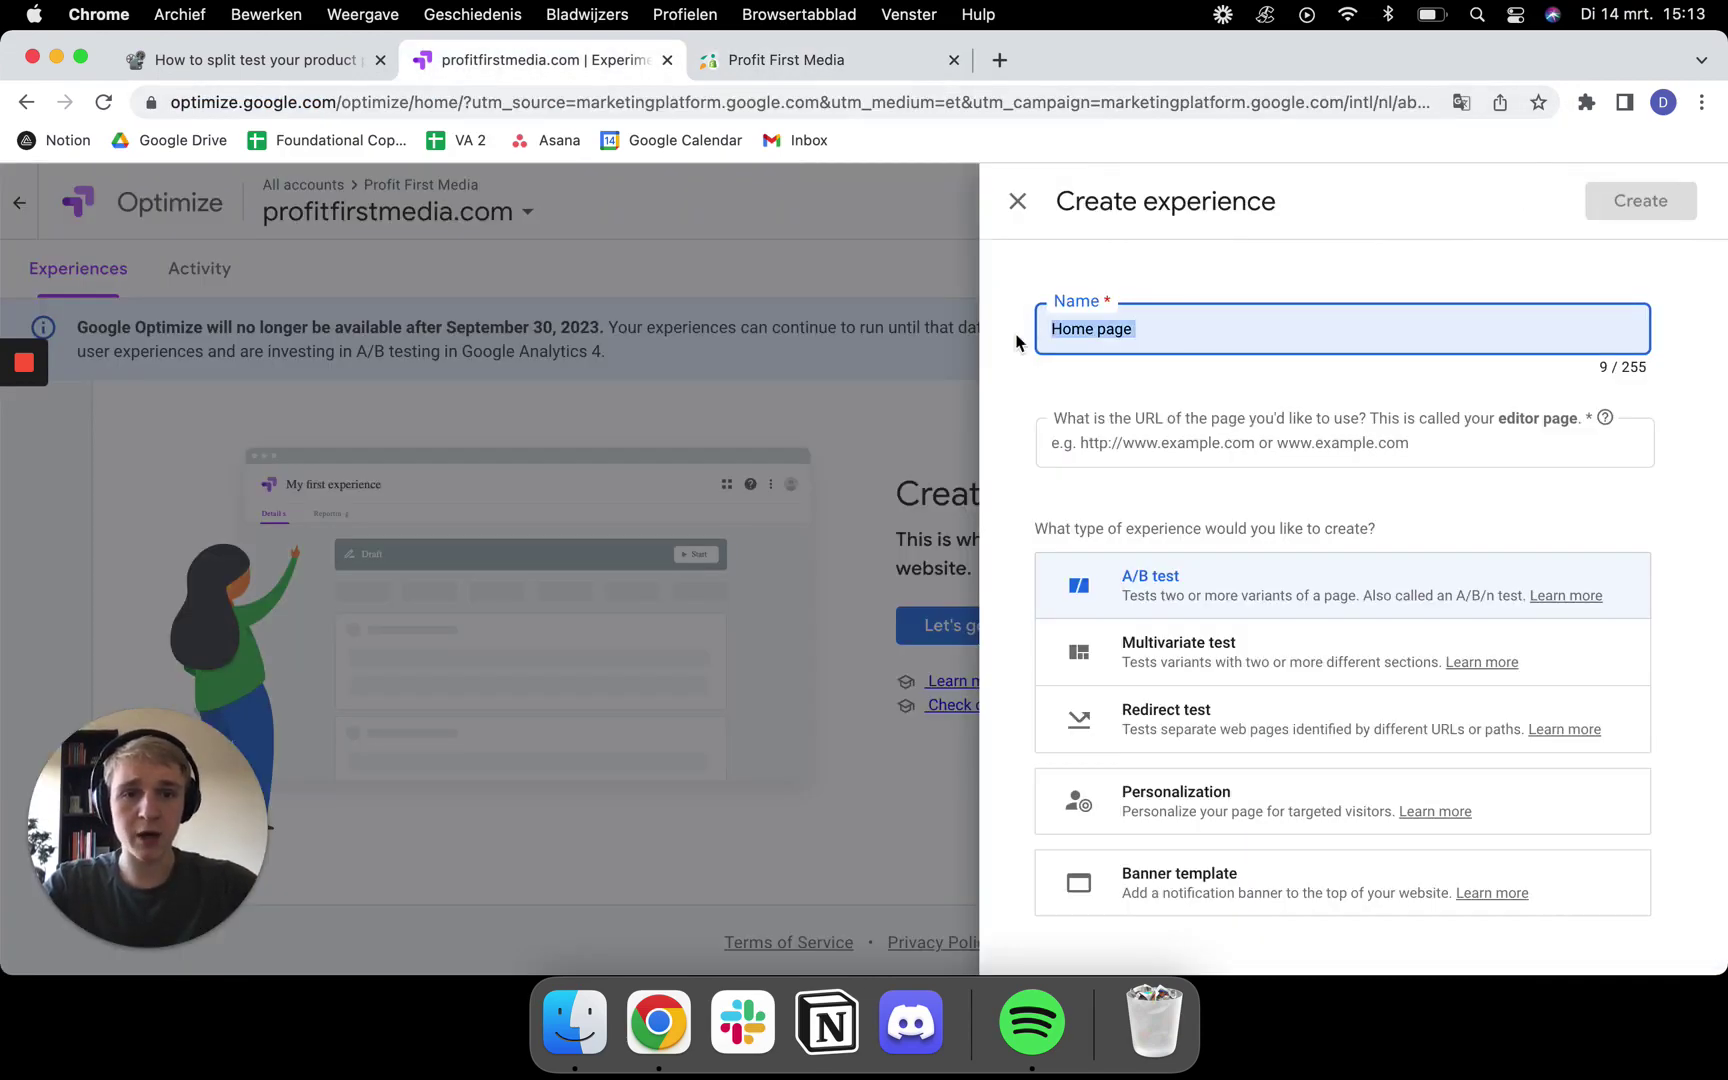
pyautogui.click(1172, 340)
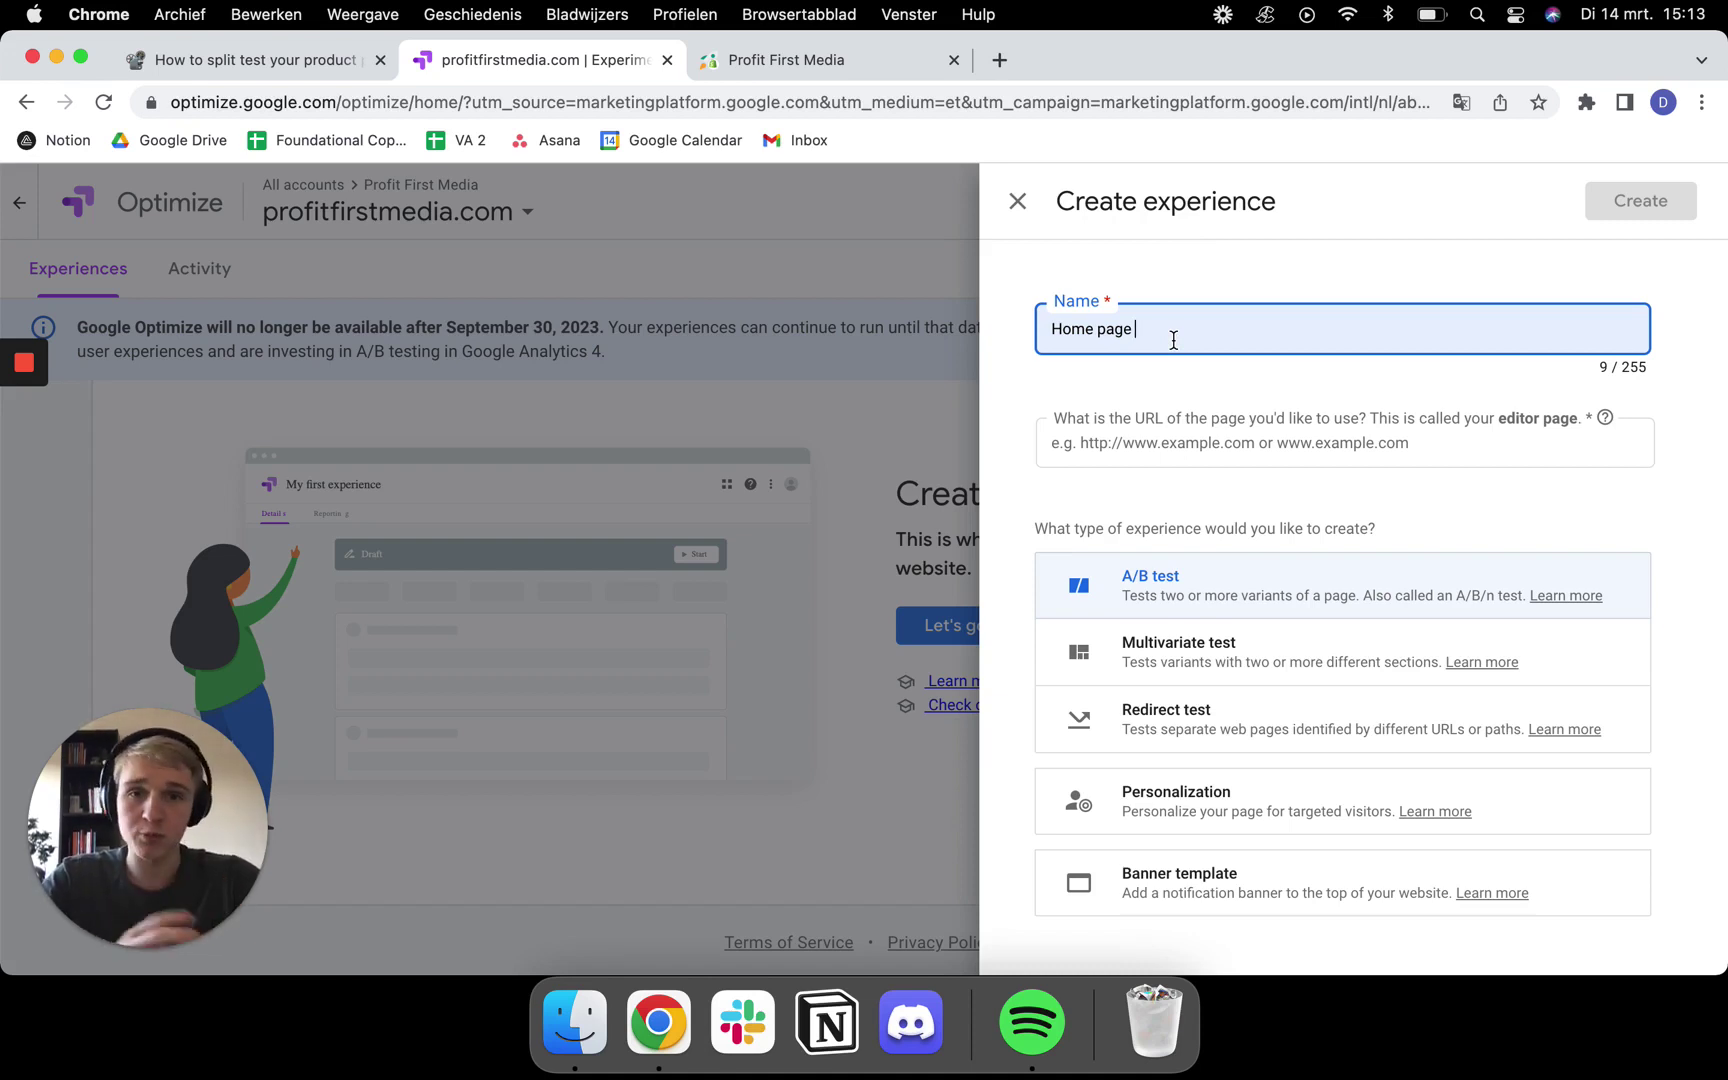
pyautogui.moveTo(1173, 340)
pyautogui.mouseDown()
pyautogui.moveTo(1048, 332)
pyautogui.moveTo(1158, 331)
pyautogui.mouseUp()
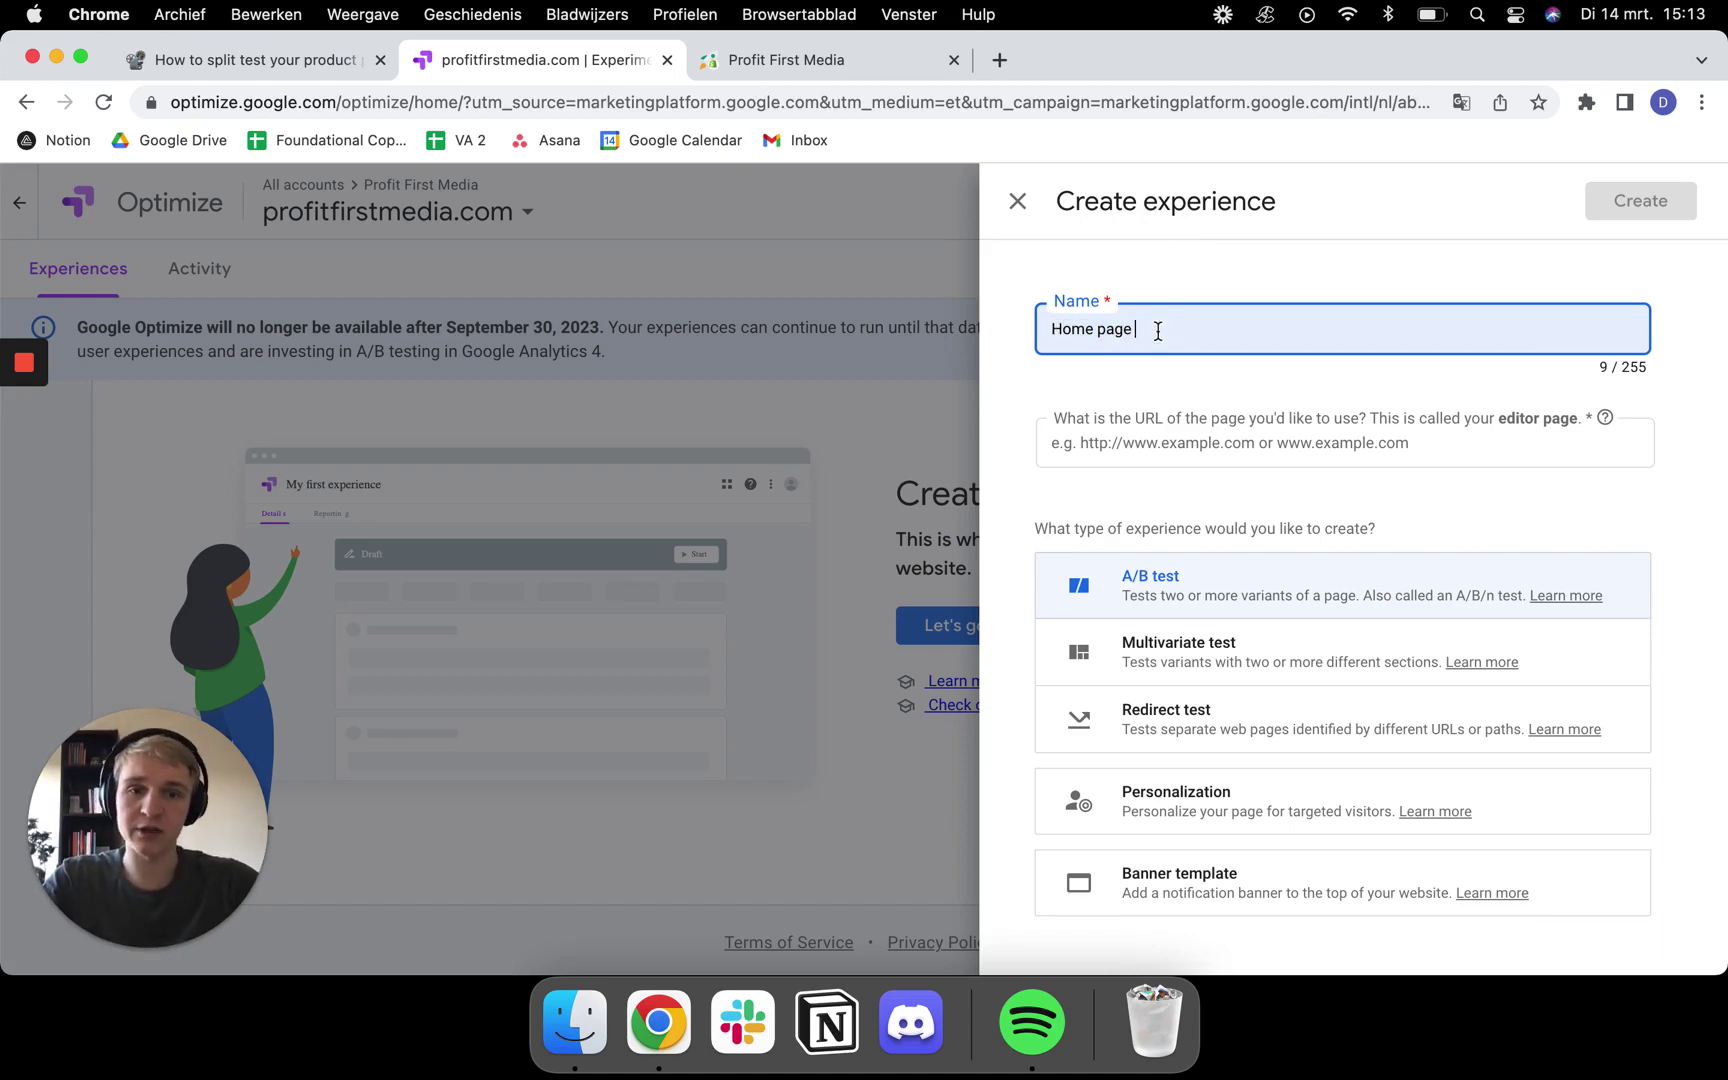
pyautogui.click(833, 66)
pyautogui.press('super+c')
pyautogui.click(555, 60)
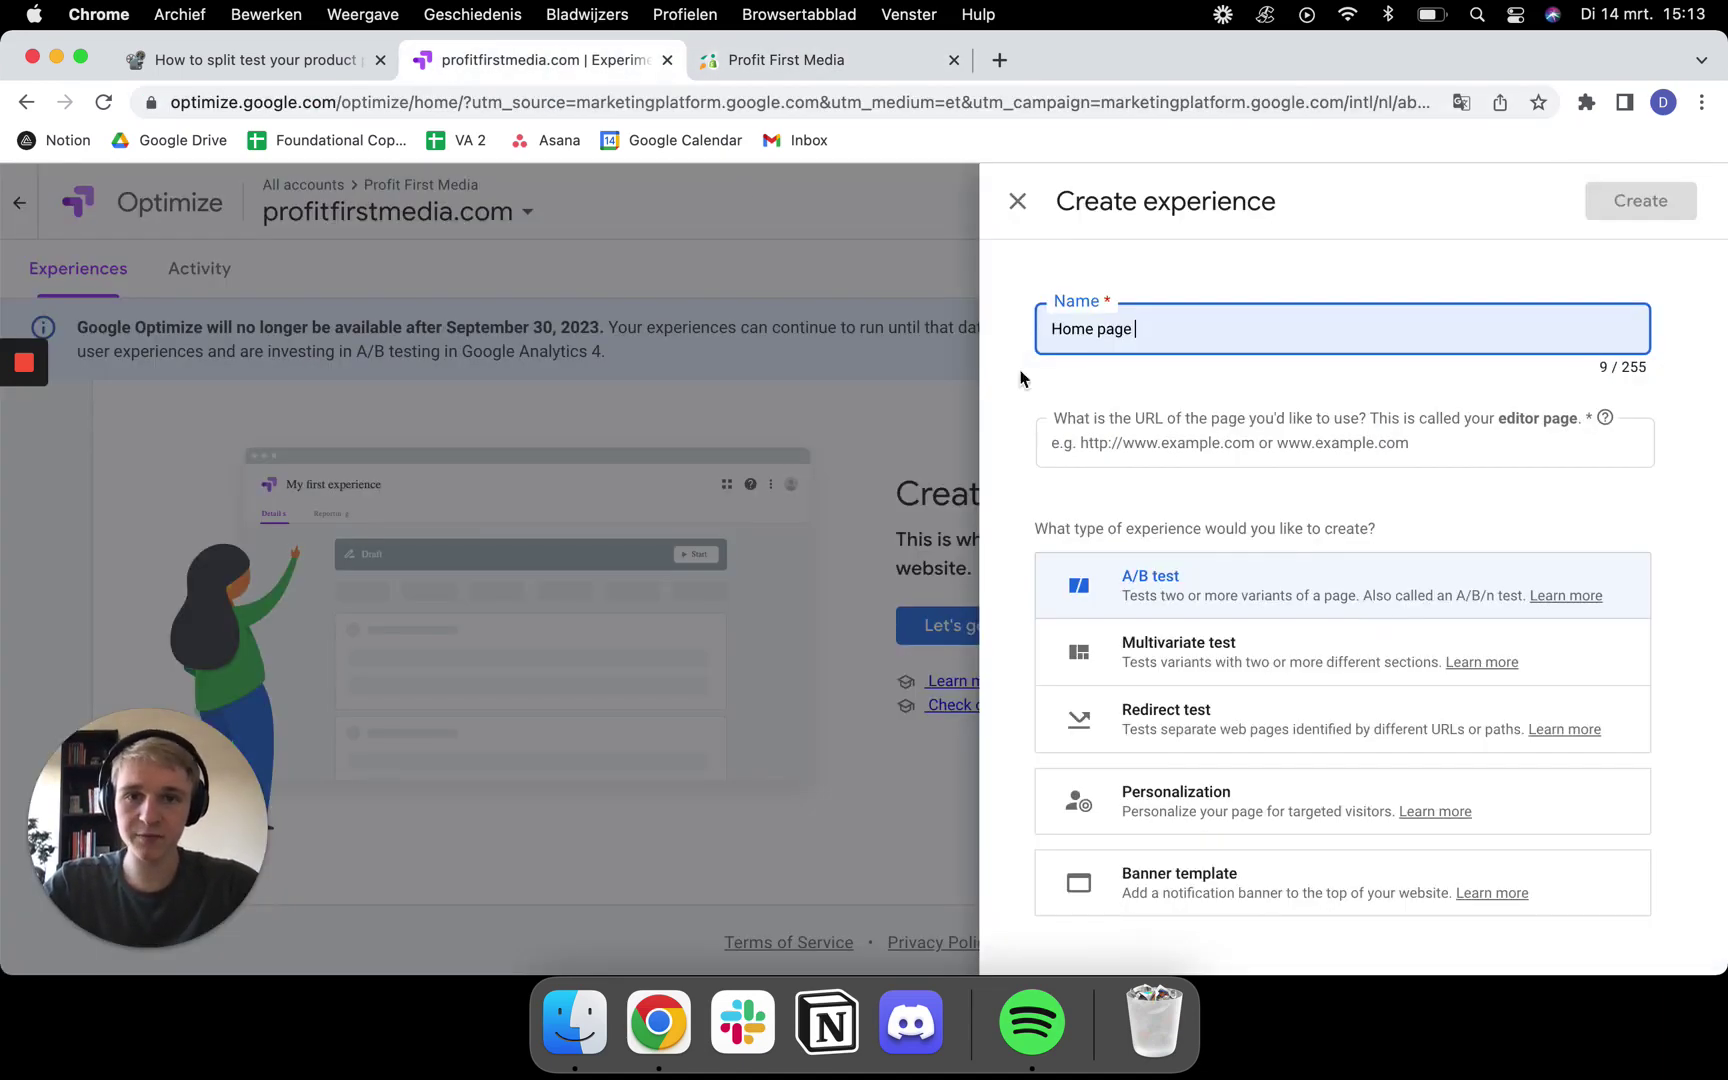
pyautogui.click(1250, 445)
pyautogui.press('super+v')
pyautogui.moveTo(1352, 433); pyautogui.dragTo(1149, 419)
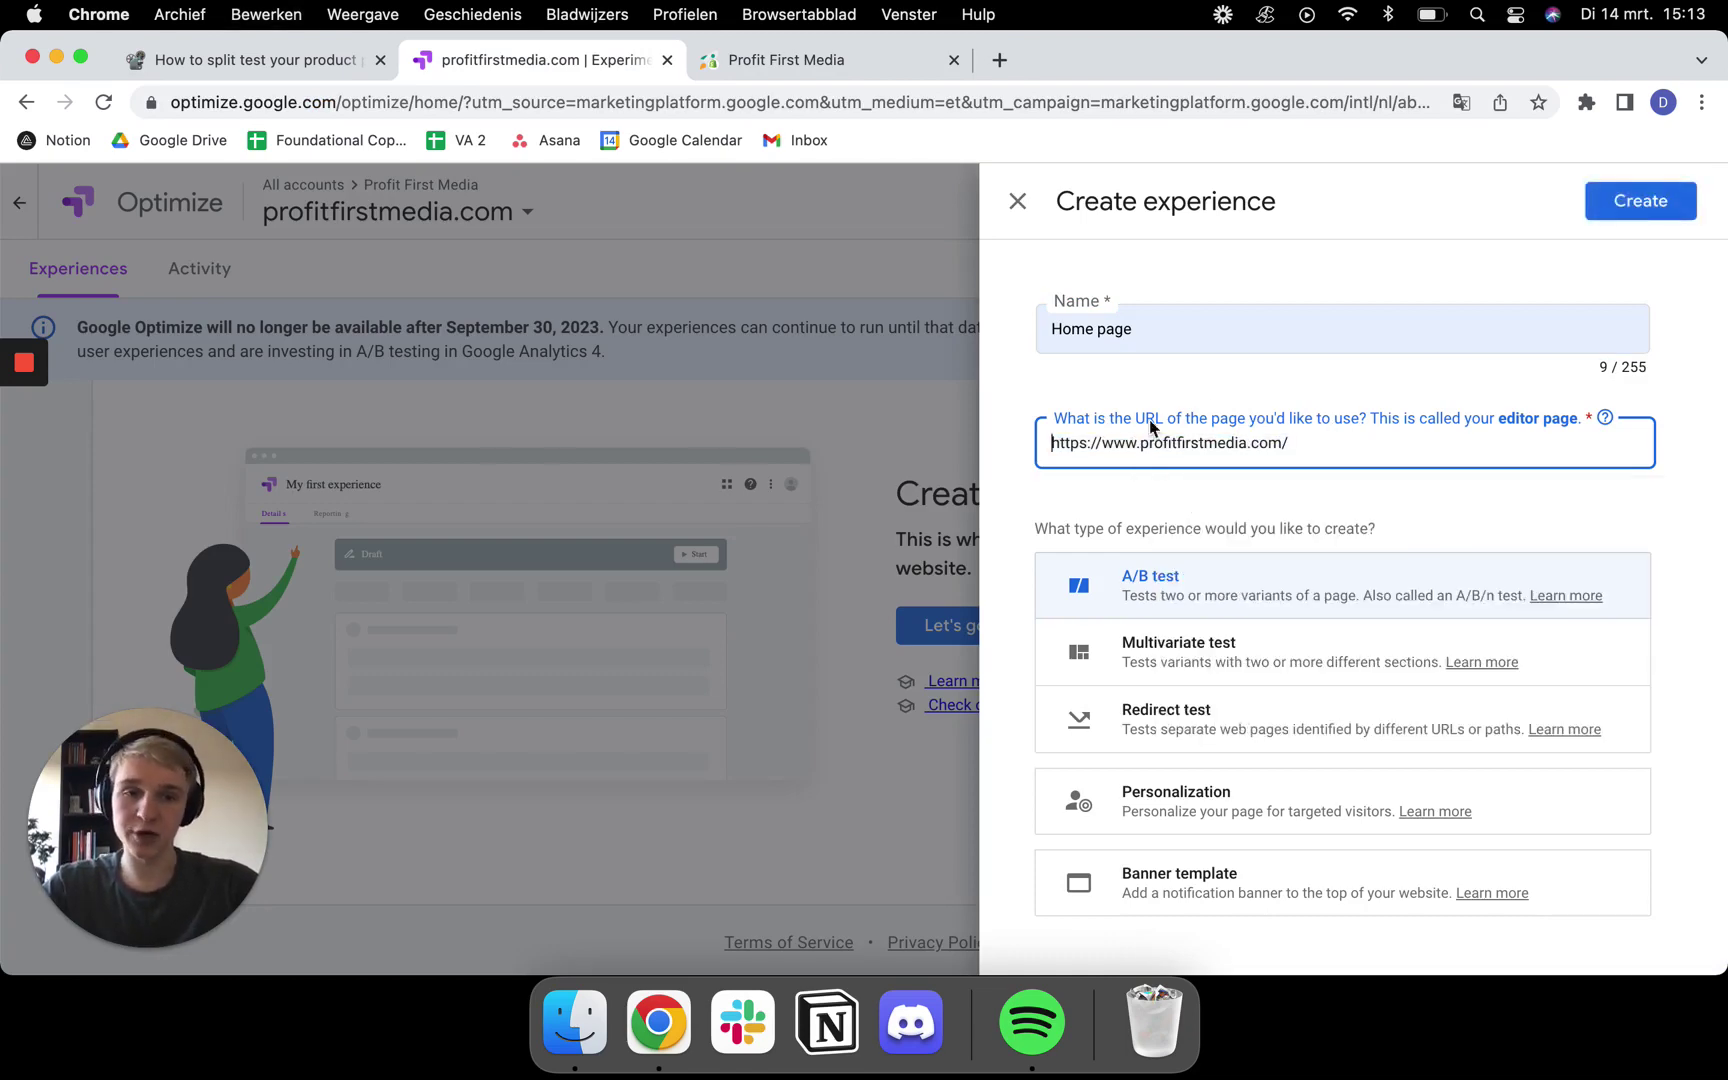
pyautogui.click(1328, 385)
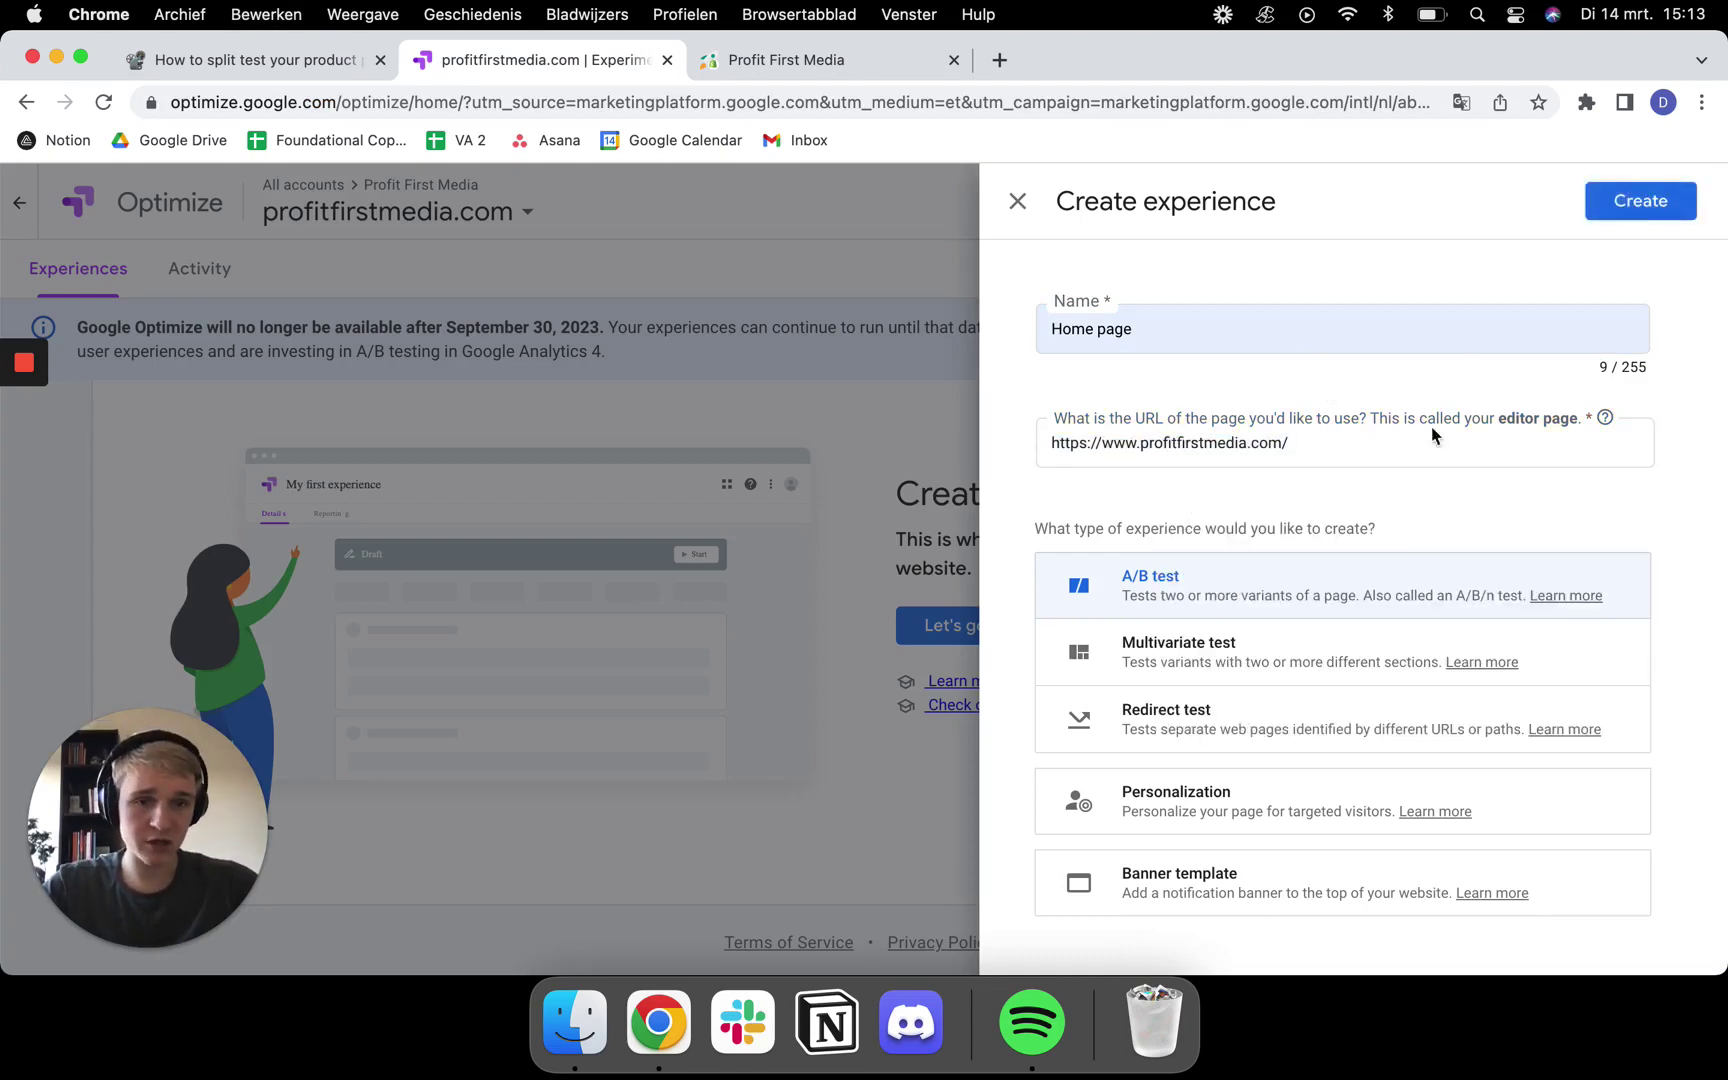
pyautogui.click(1600, 203)
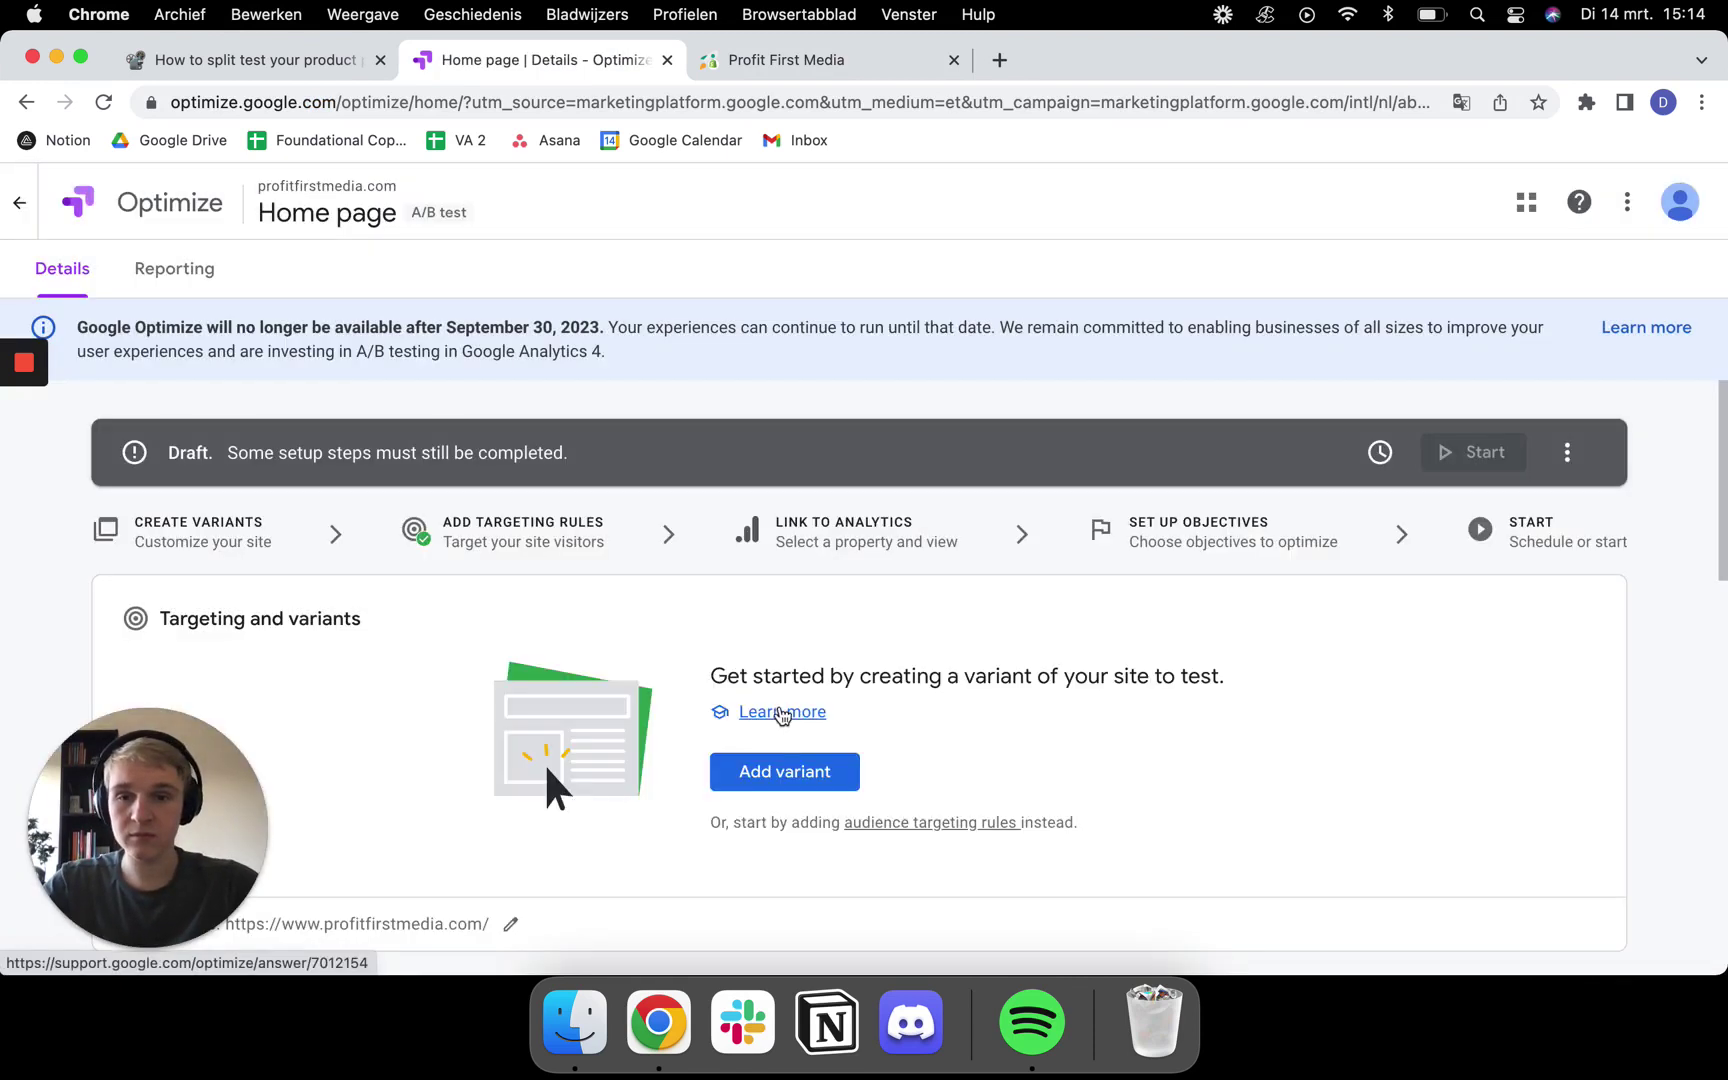
# Step: Start adding a variant to the Home page A/B test and select its default name for editing
pyautogui.scroll(-3, 790, 712)
pyautogui.scroll(2, 805, 712)
pyautogui.scroll(-2, 836, 707)
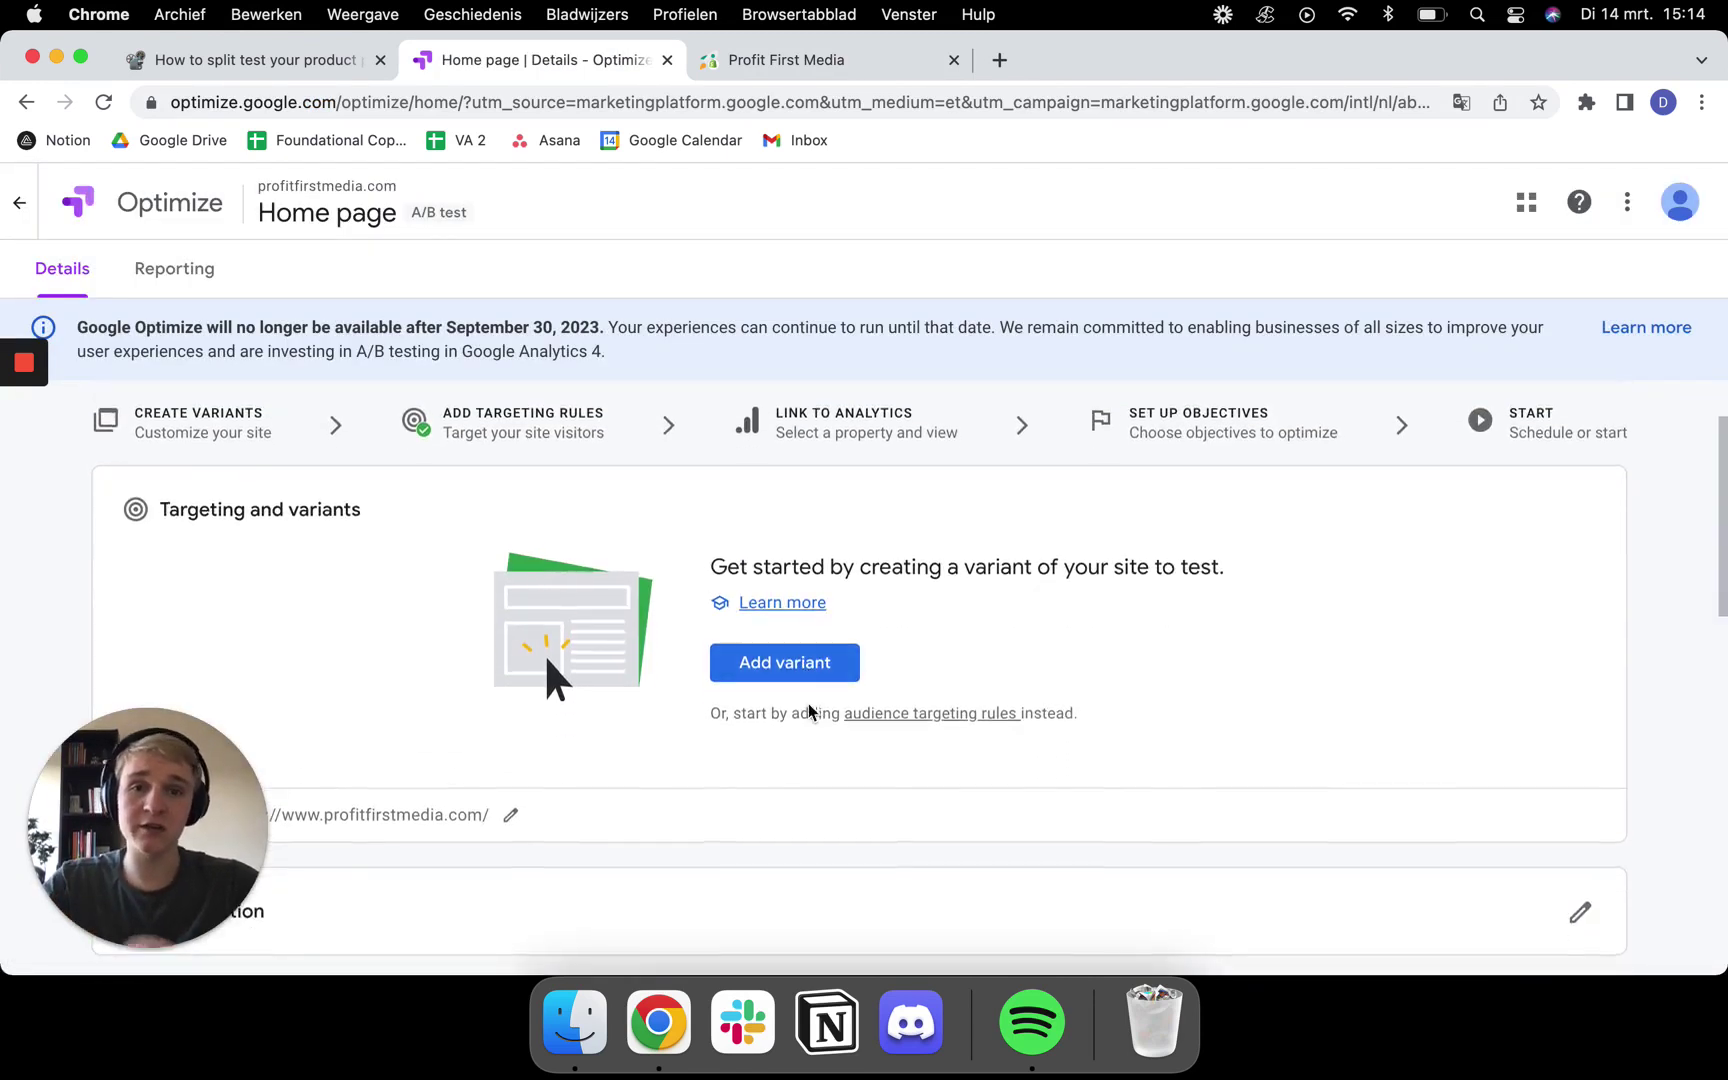
pyautogui.scroll(1, 836, 707)
pyautogui.scroll(3, 836, 707)
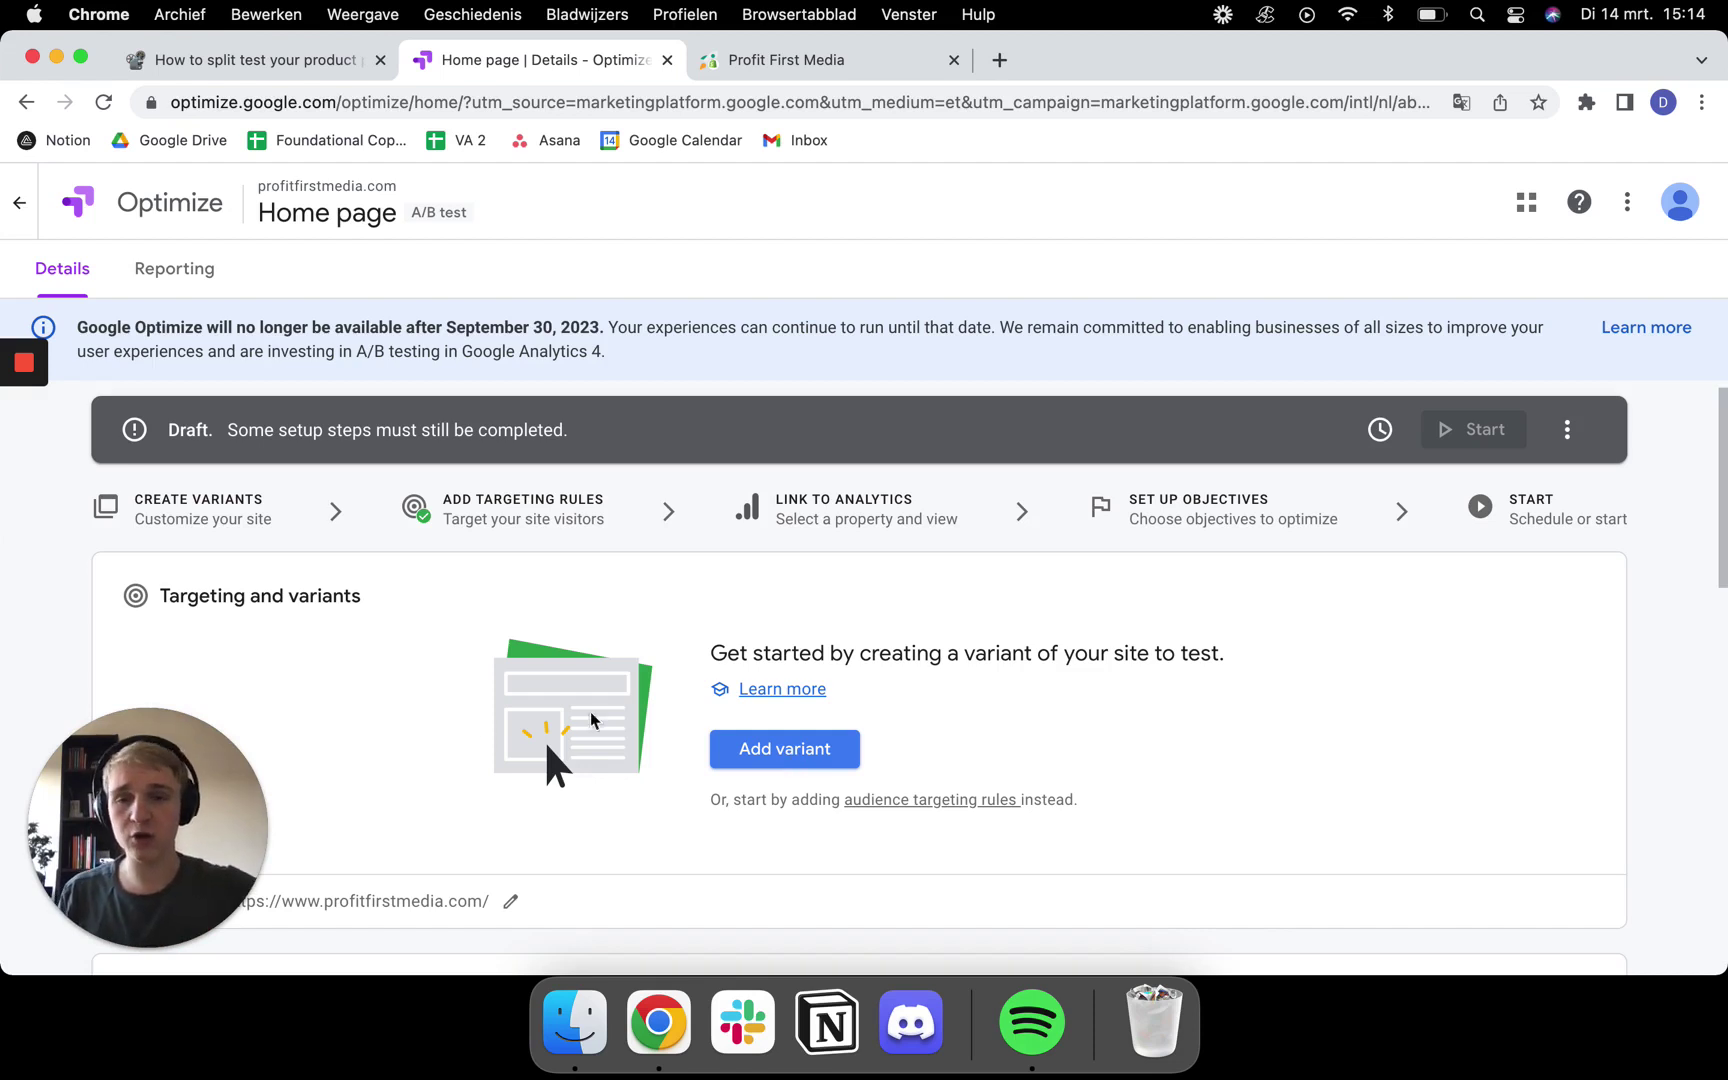
pyautogui.moveTo(421, 606); pyautogui.dragTo(160, 596)
pyautogui.click(712, 743)
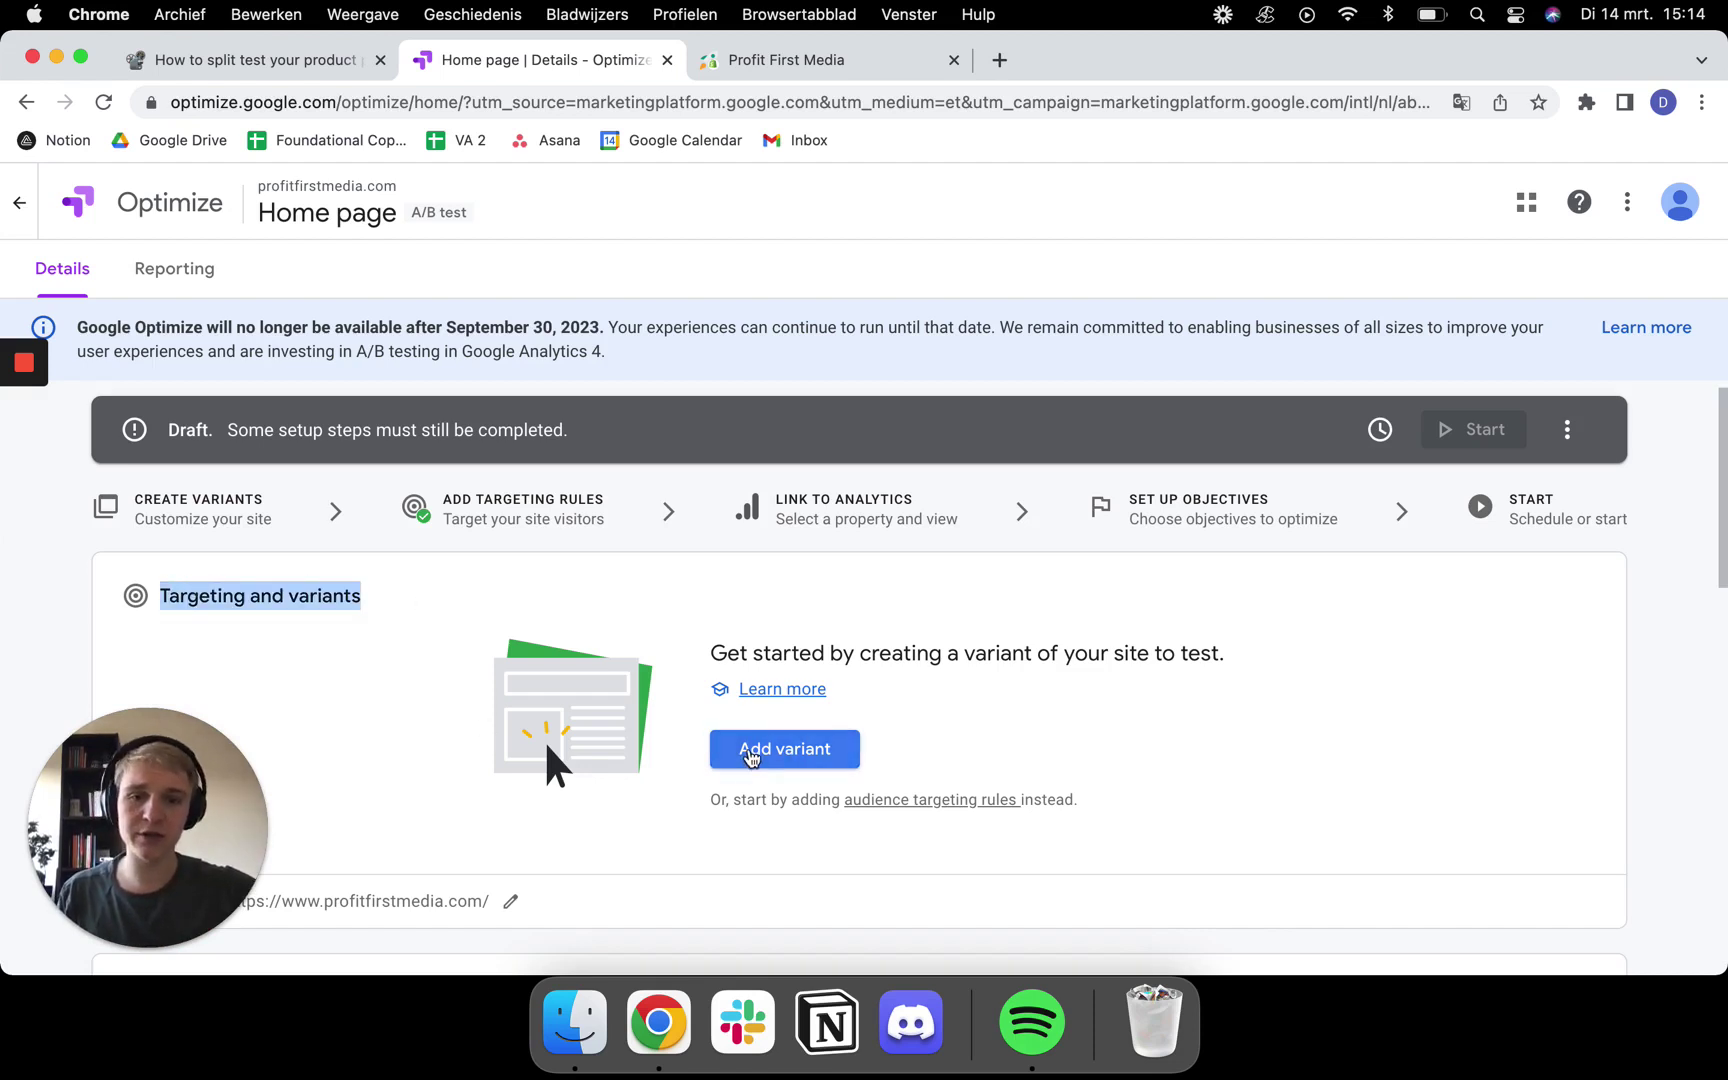
pyautogui.moveTo(1150, 322); pyautogui.dragTo(1045, 321)
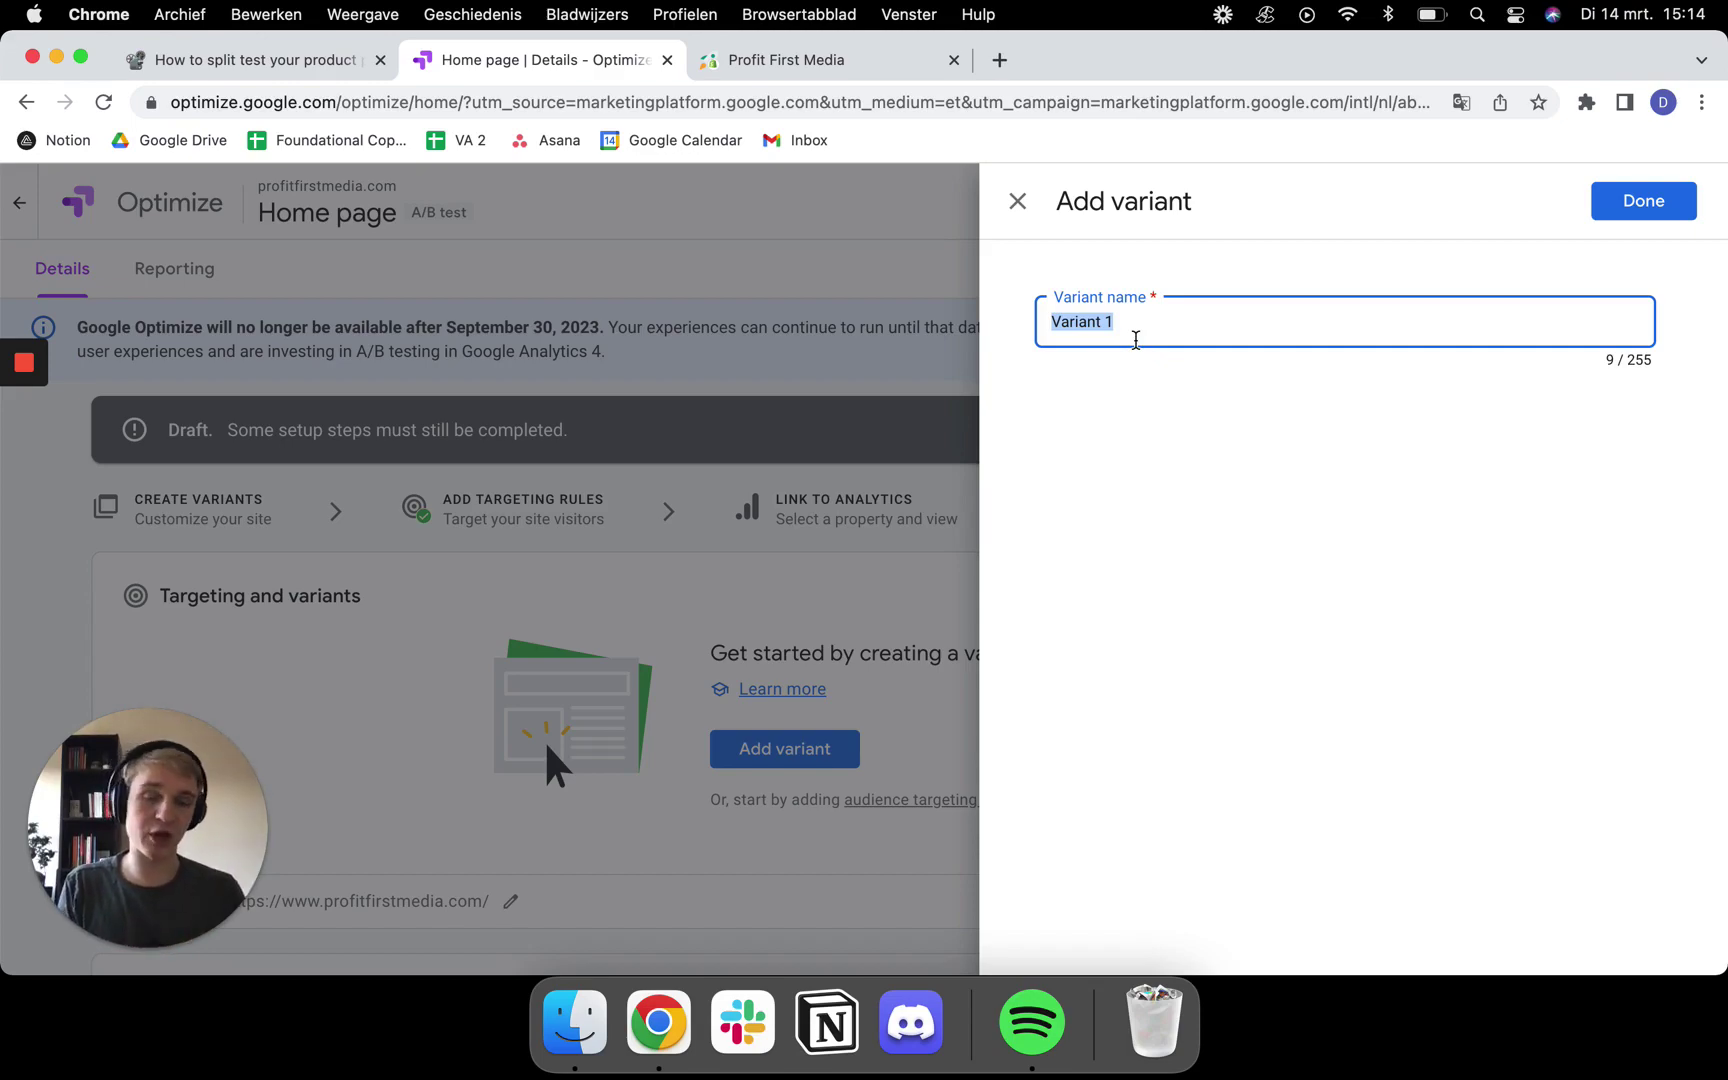
# Step: Look over the top of the live profitfirstmedia.com home page and highlight its main headline as the element to test
pyautogui.click(786, 59)
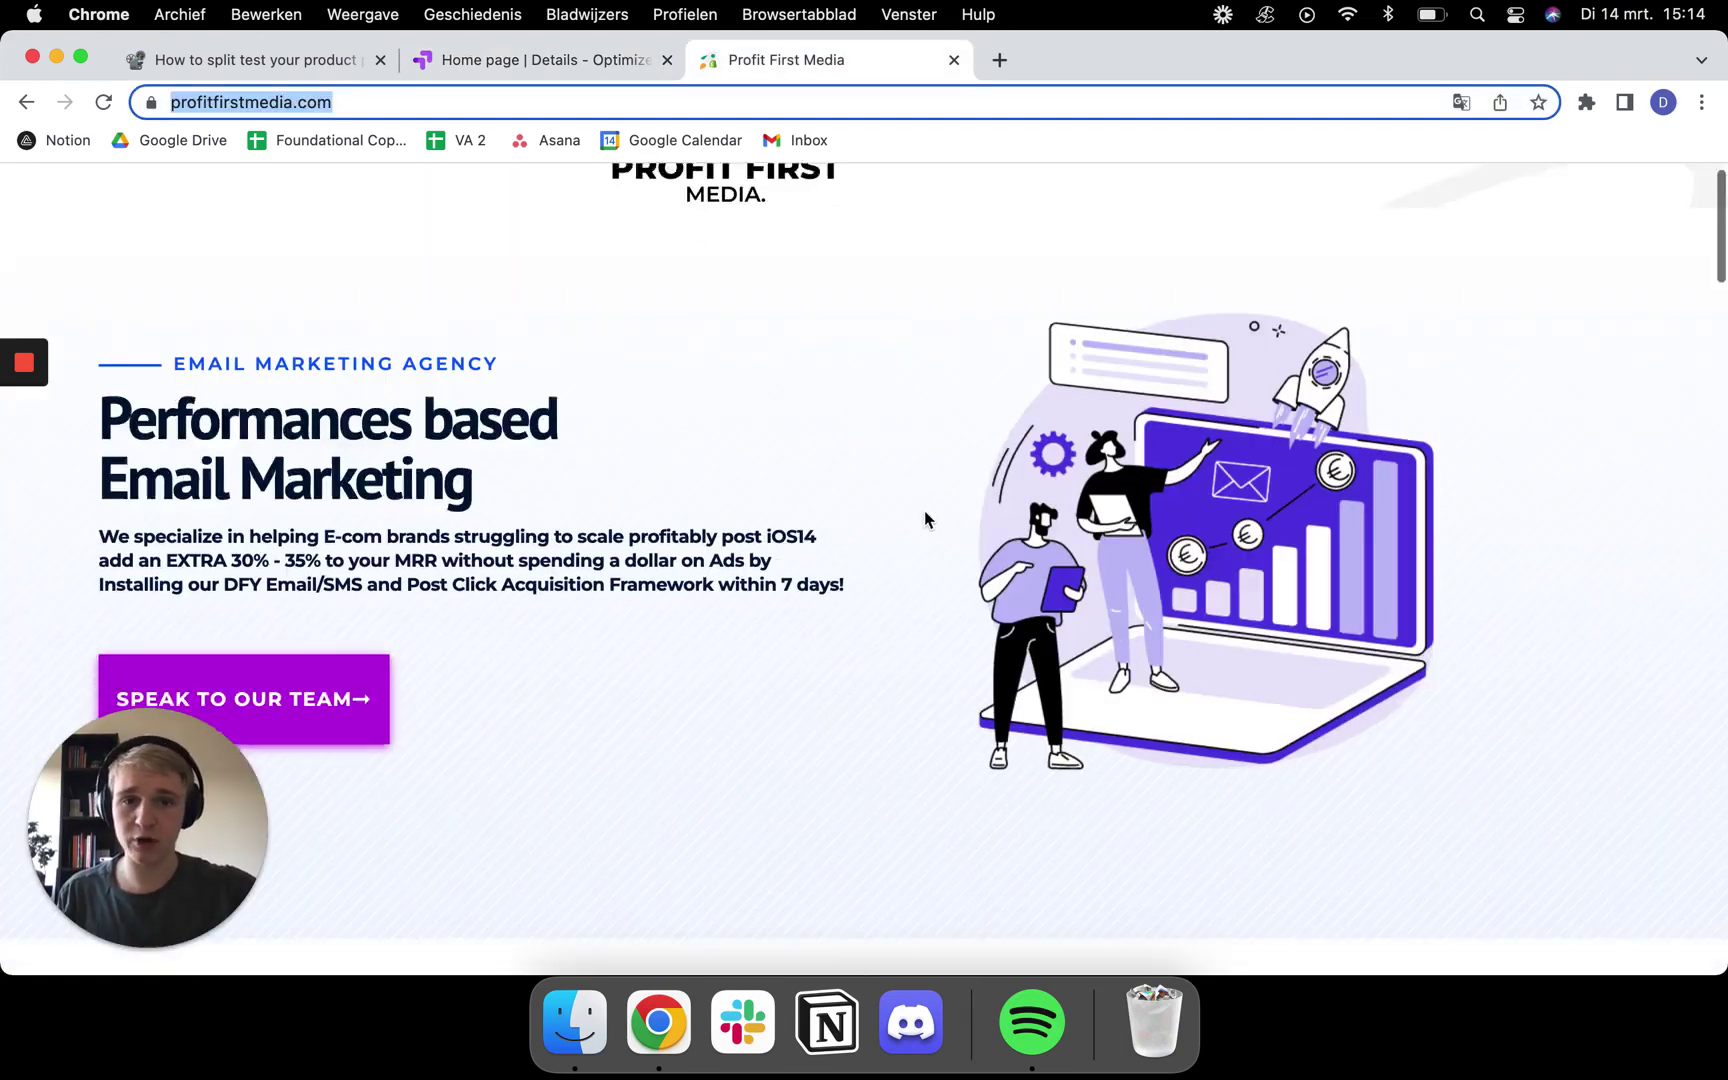
pyautogui.scroll(-8, 921, 510)
pyautogui.scroll(8, 921, 510)
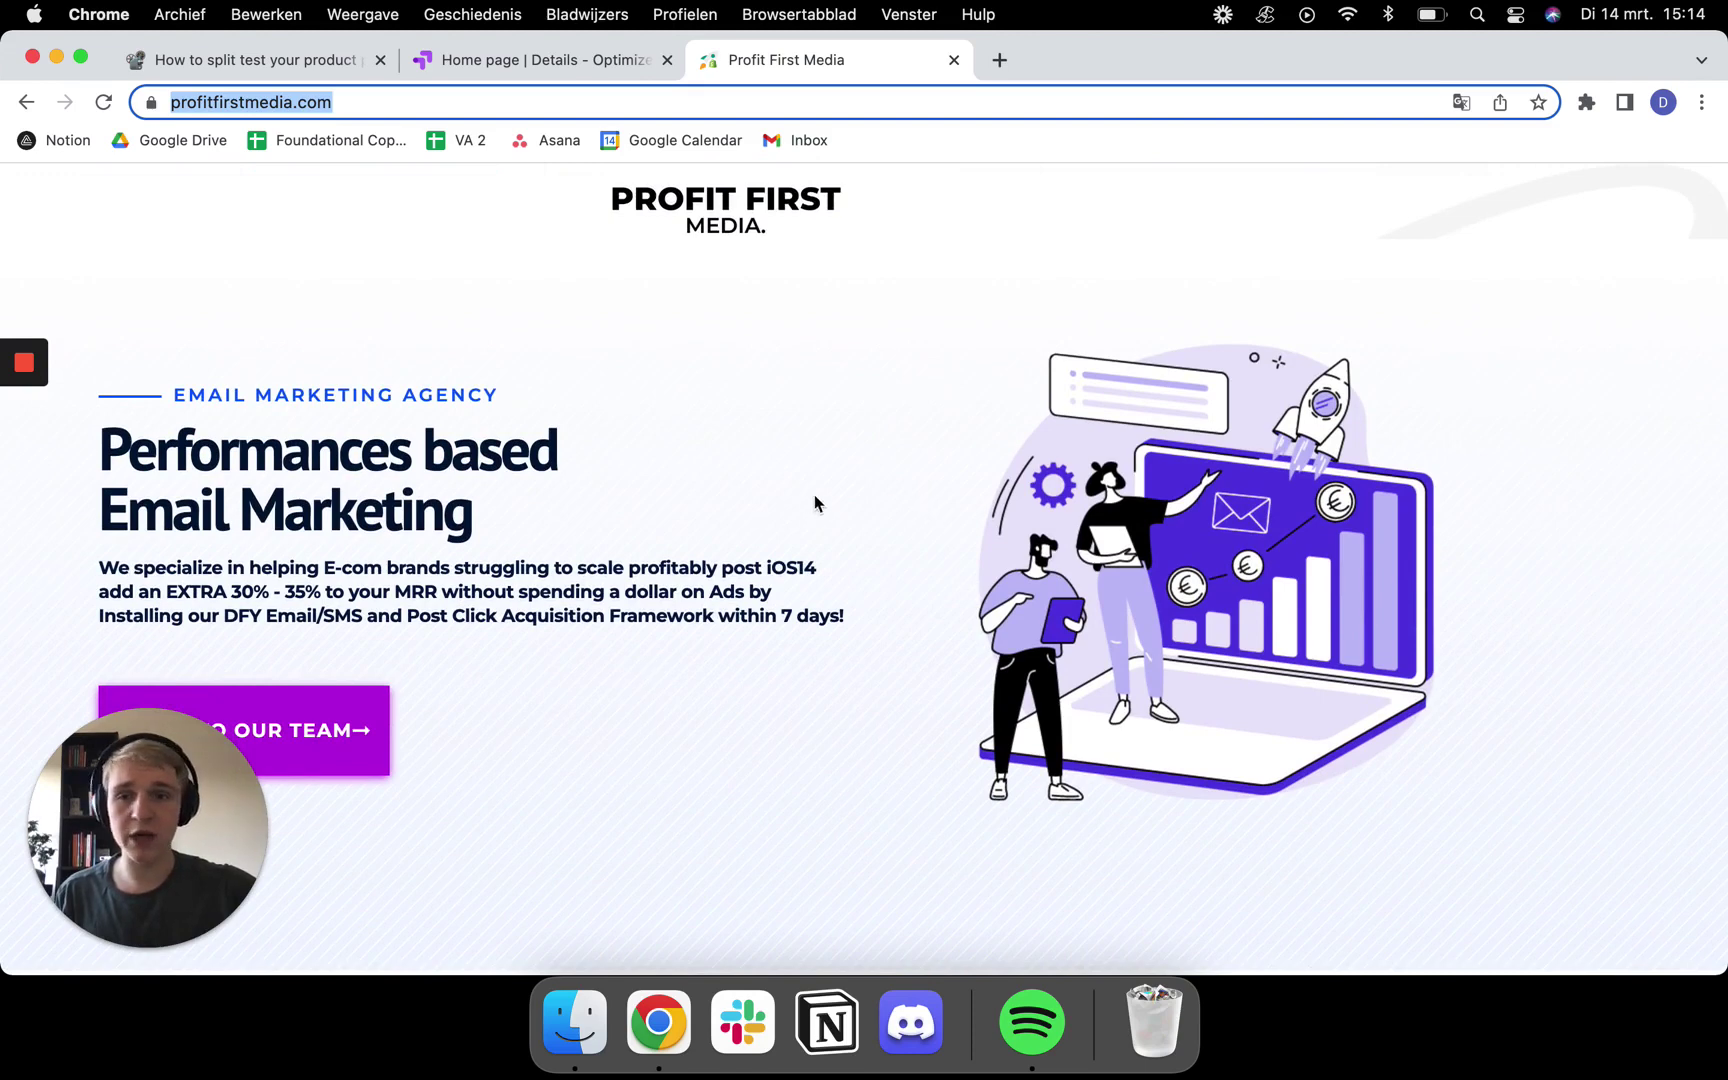
pyautogui.moveTo(555, 513); pyautogui.dragTo(104, 450)
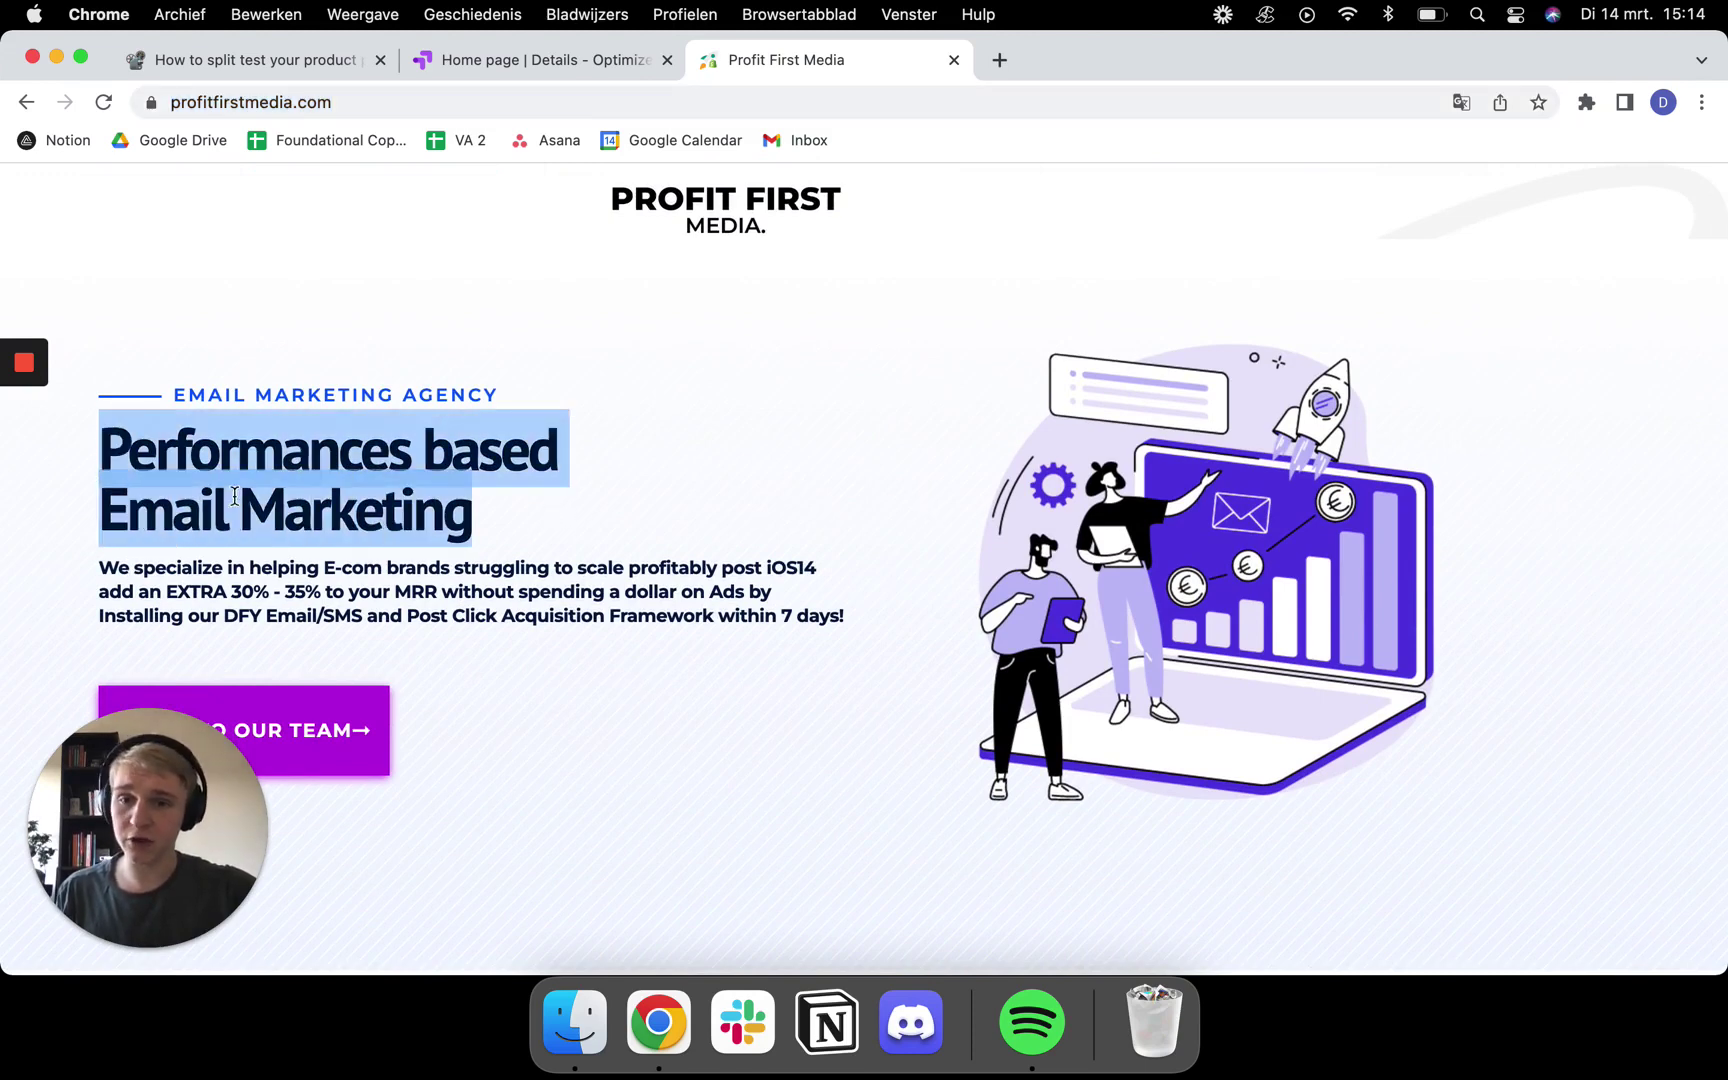
pyautogui.moveTo(490, 537); pyautogui.dragTo(104, 464)
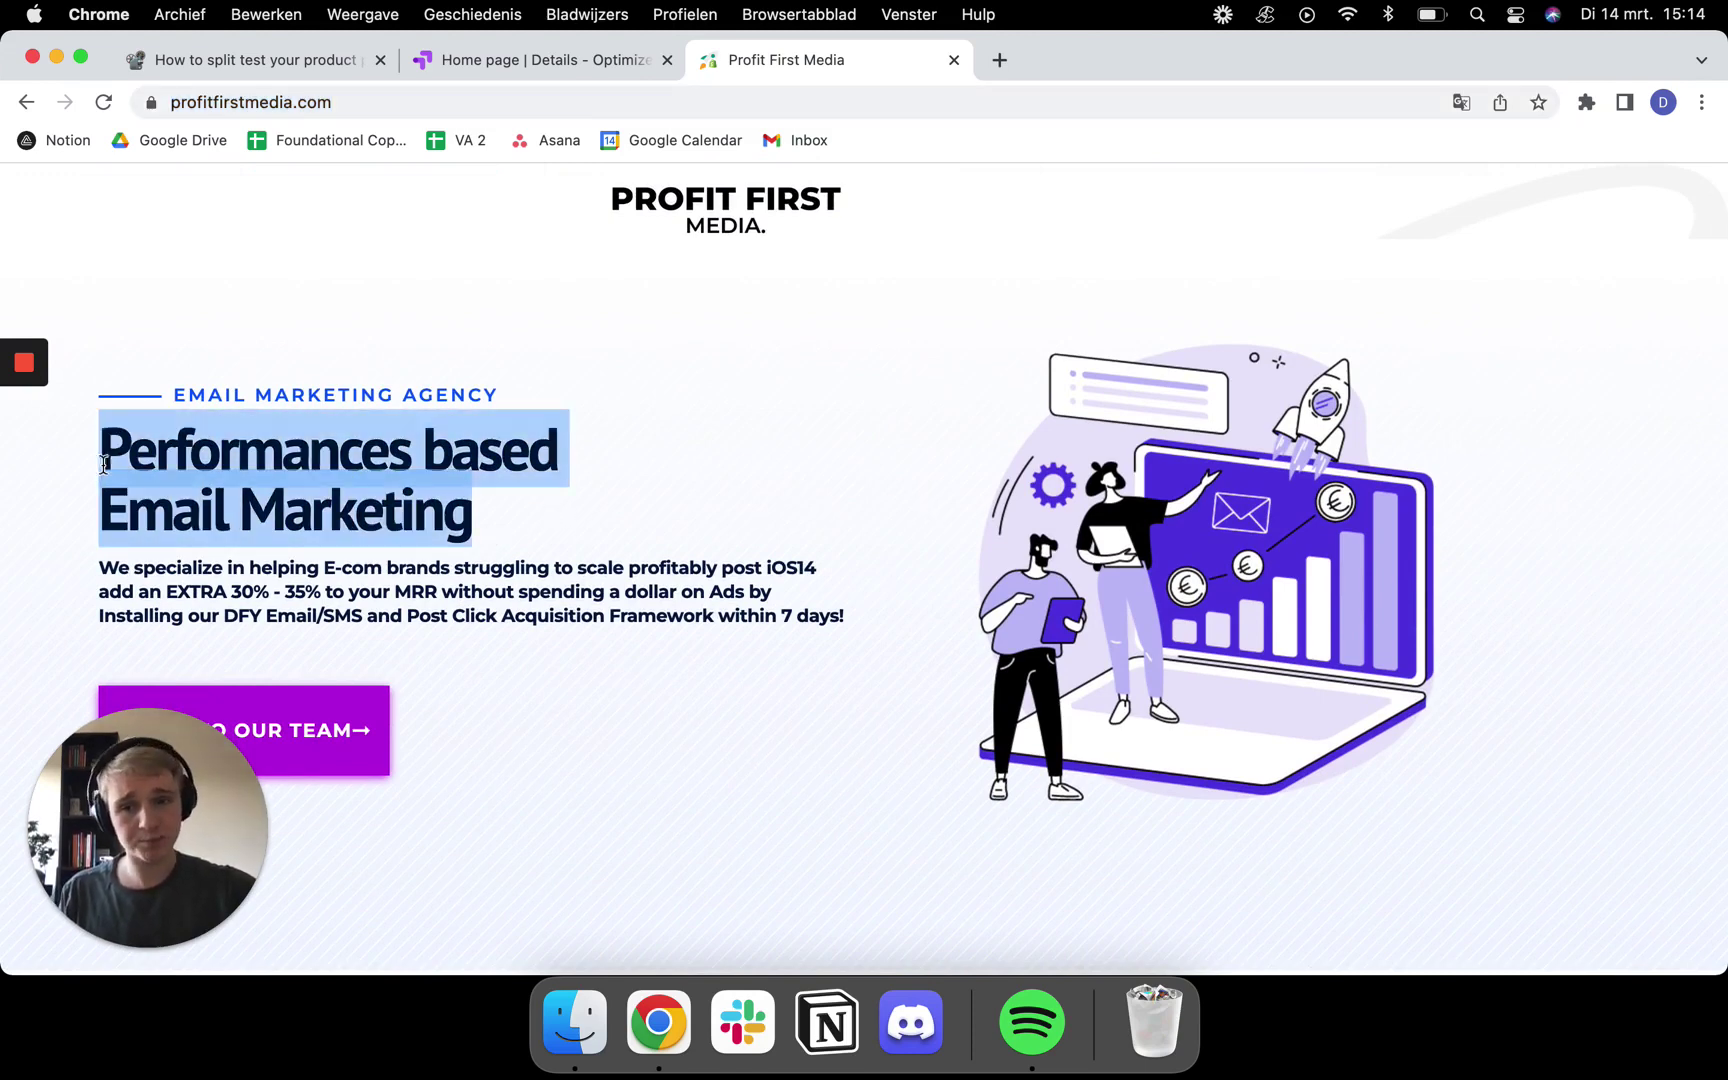
# Step: Name the new variant "Section 1 - Copy" and add it to the Home page A/B test
pyautogui.click(532, 70)
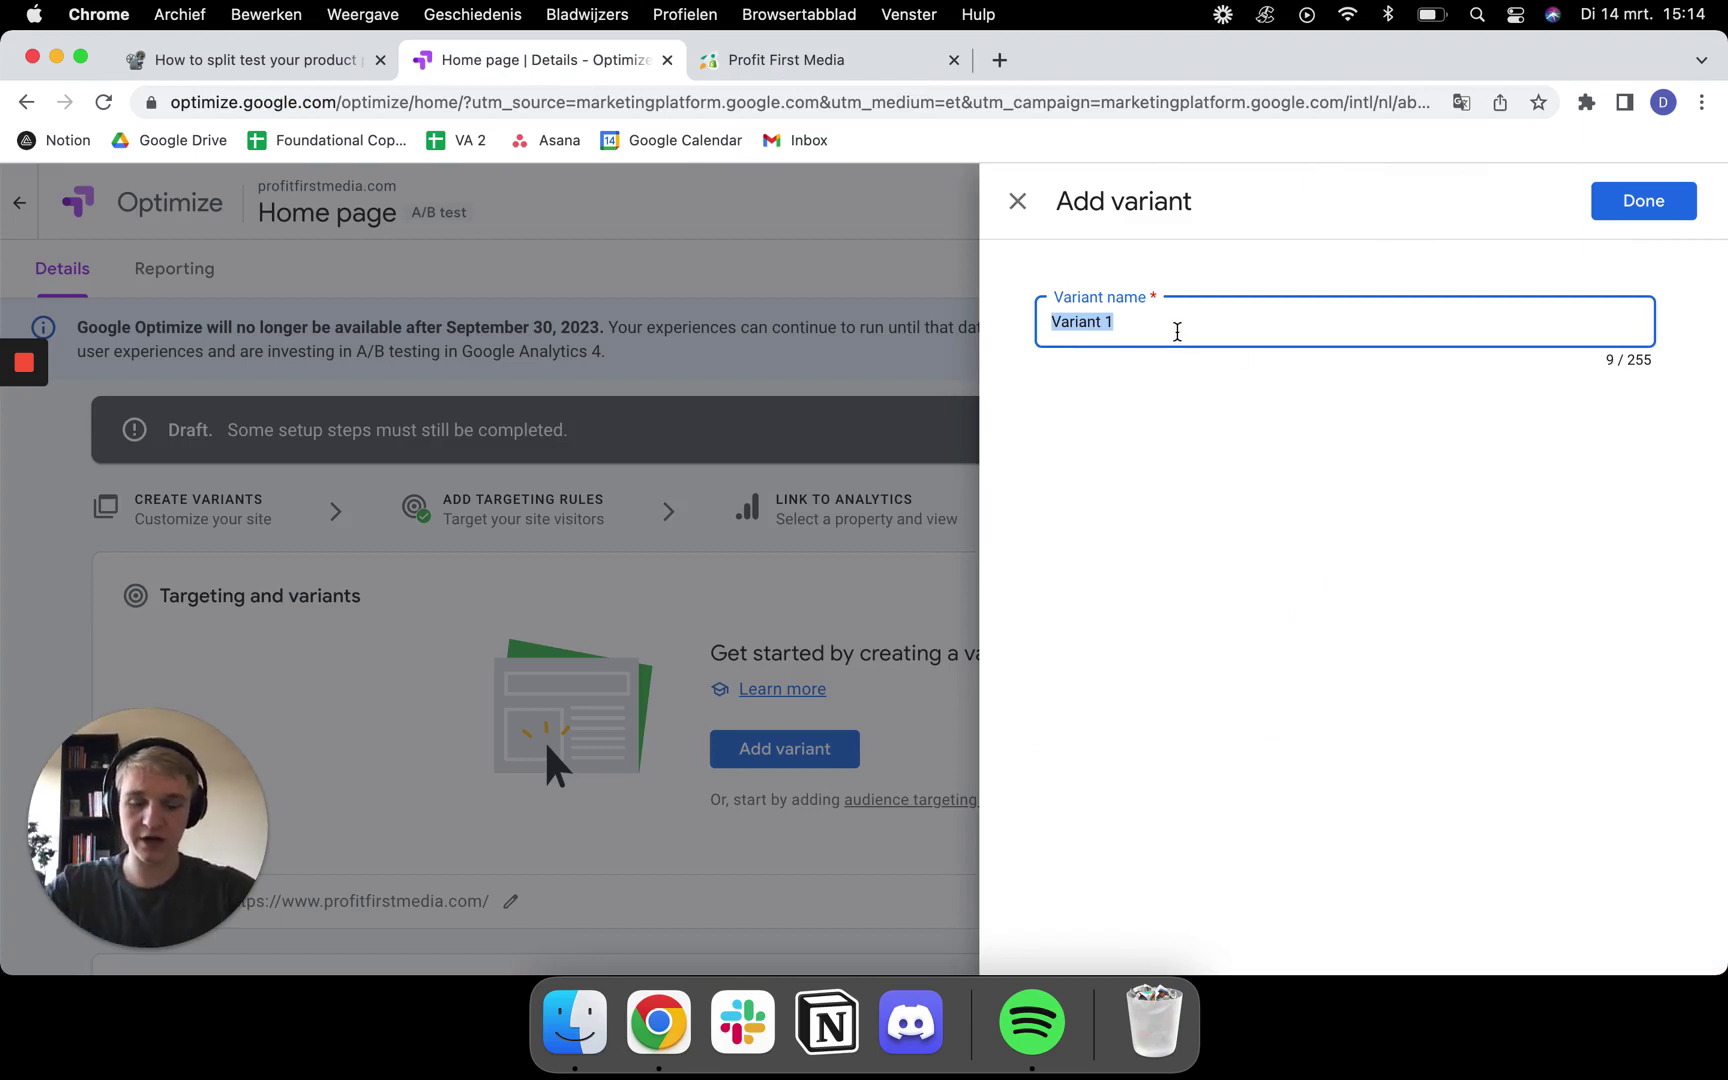
pyautogui.write('SE')
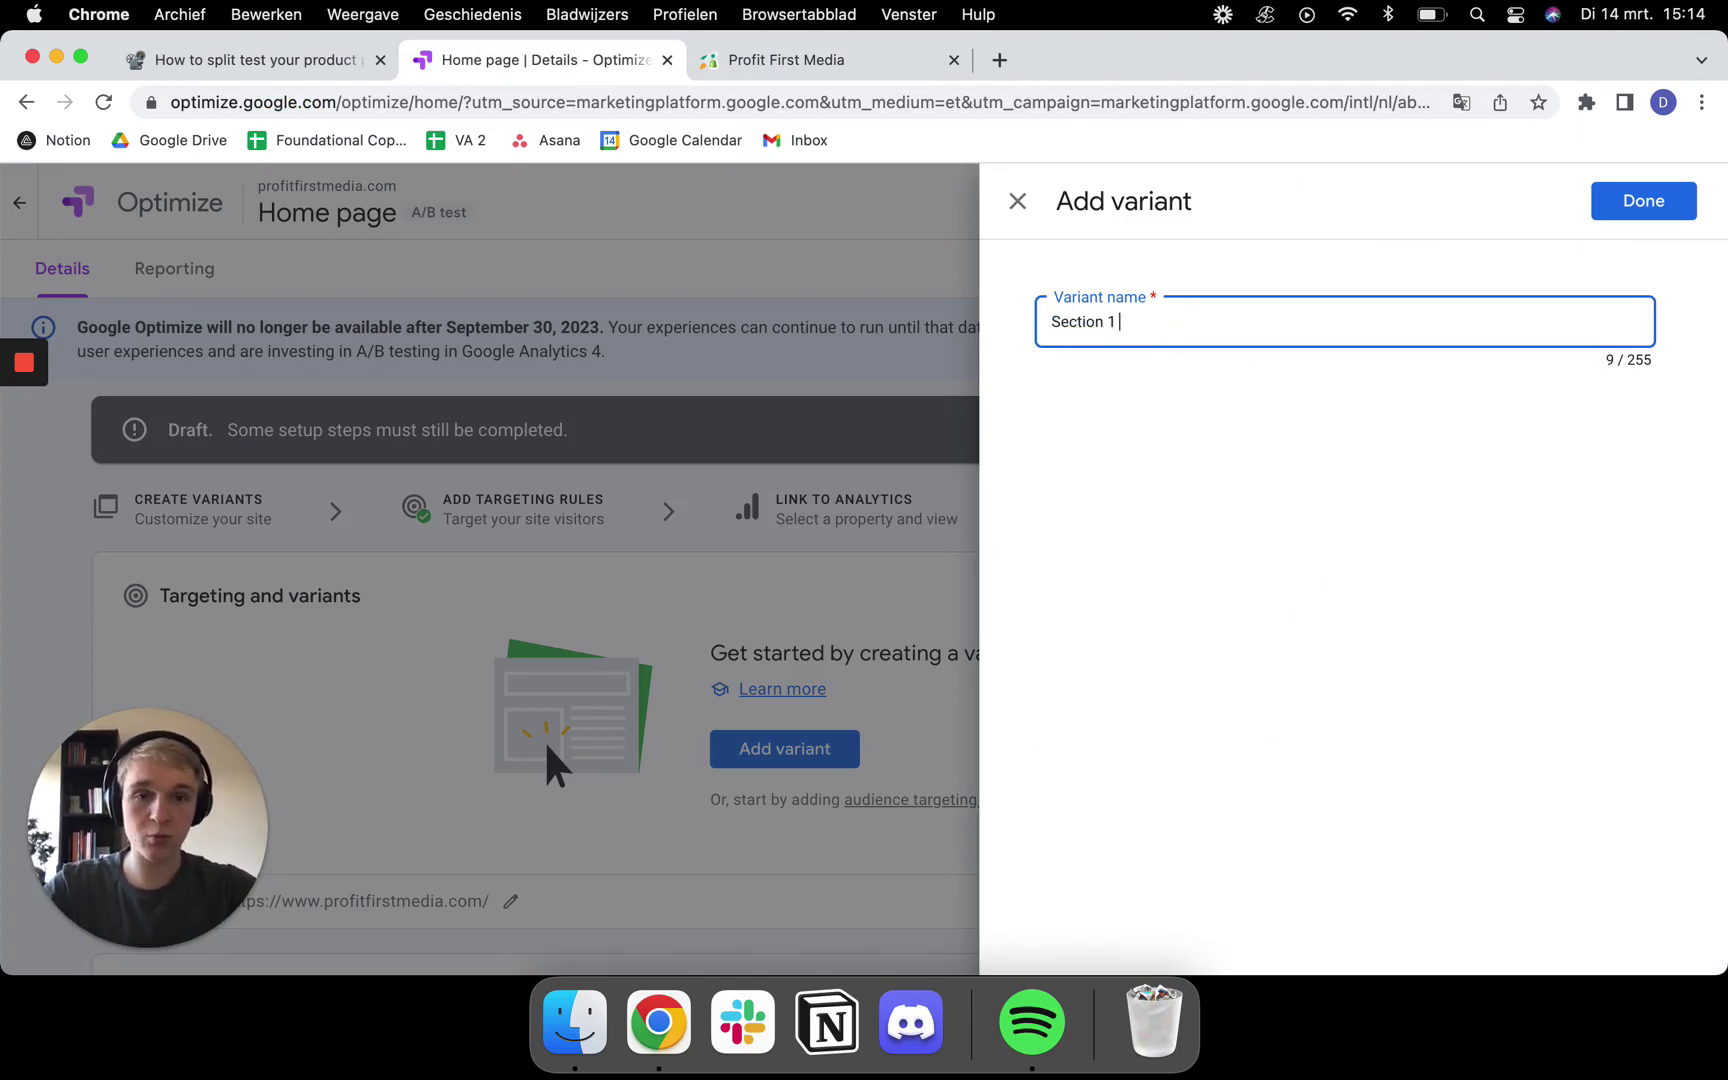
pyautogui.click(880, 60)
pyautogui.scroll(-10, 945, 455)
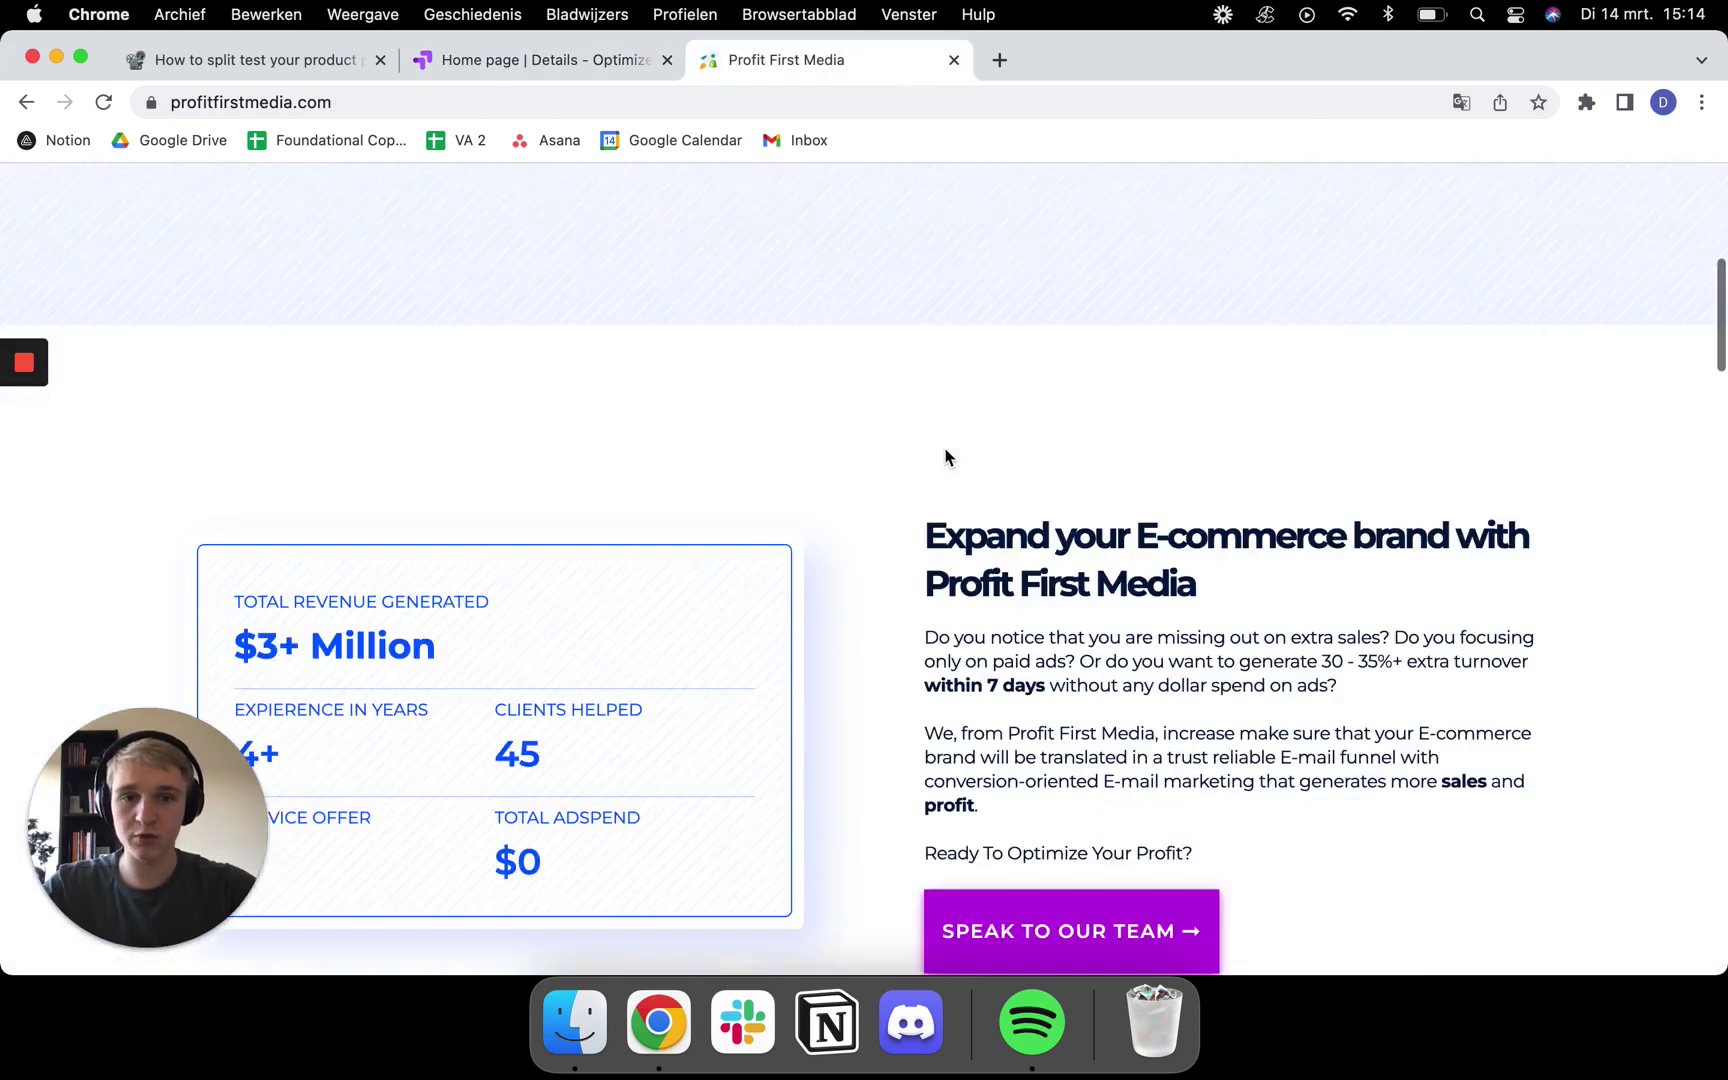
pyautogui.scroll(10, 950, 458)
pyautogui.click(657, 62)
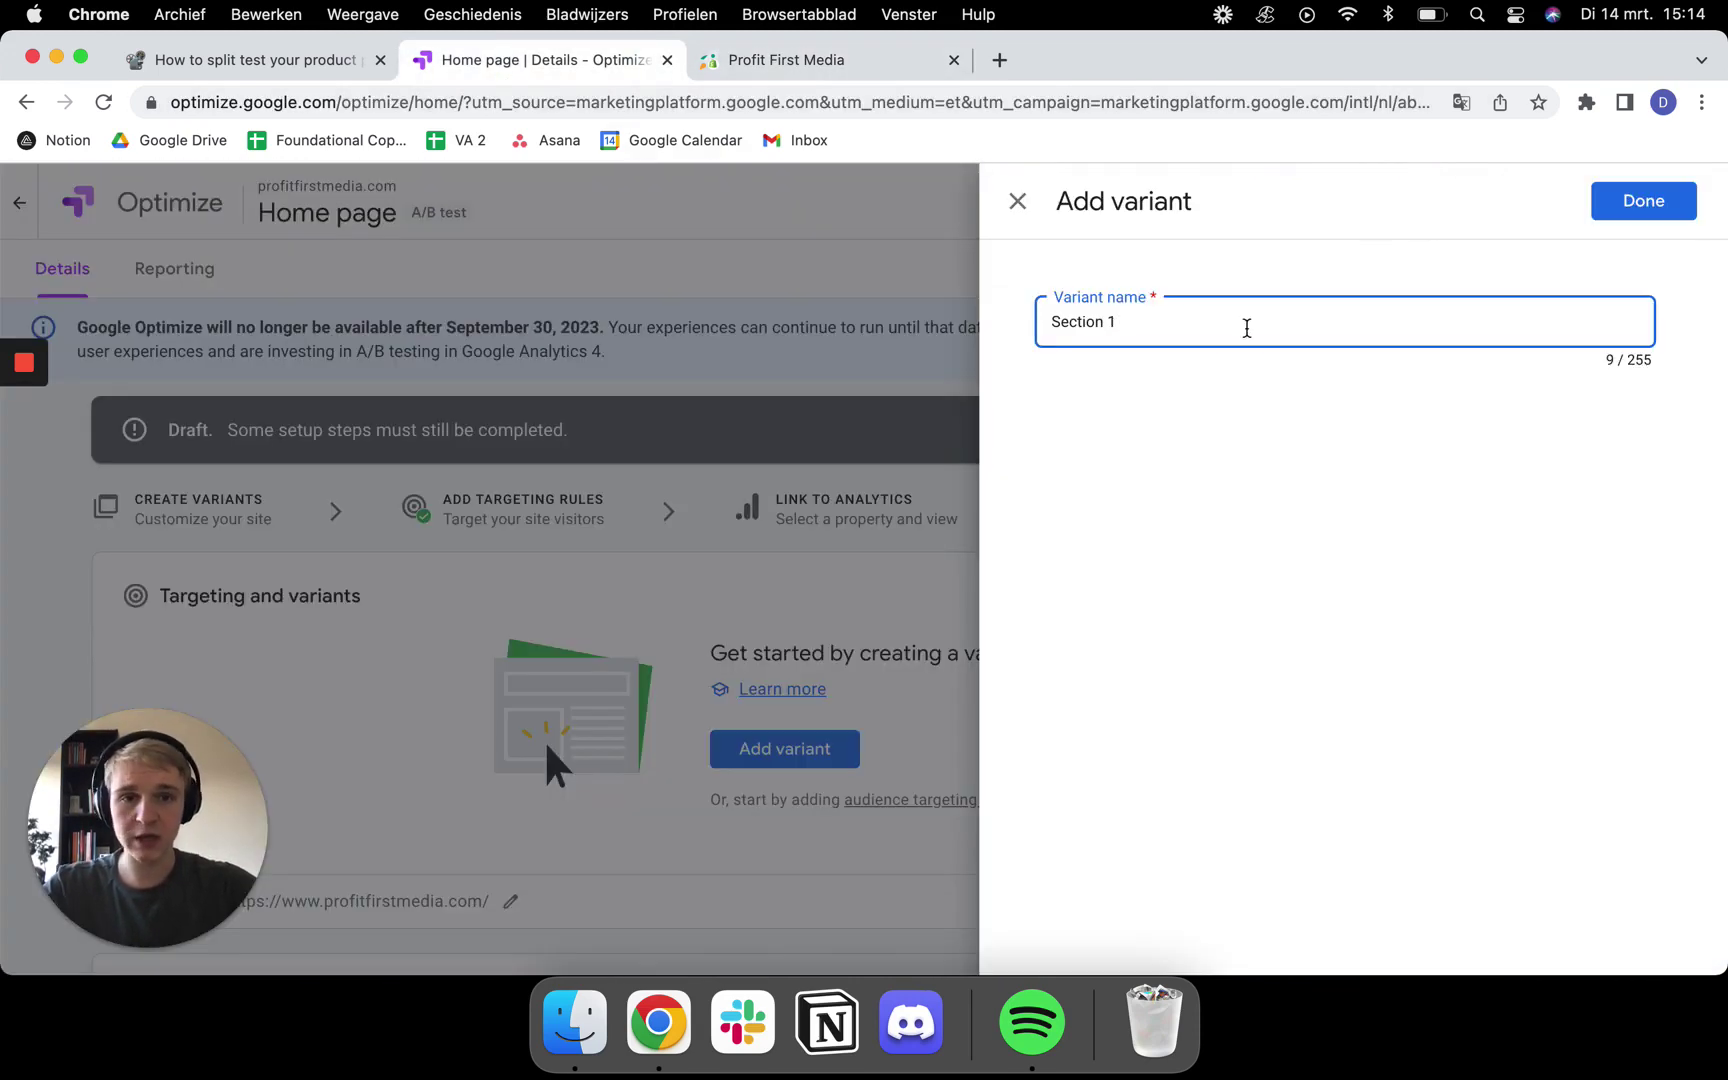
pyautogui.click(1632, 212)
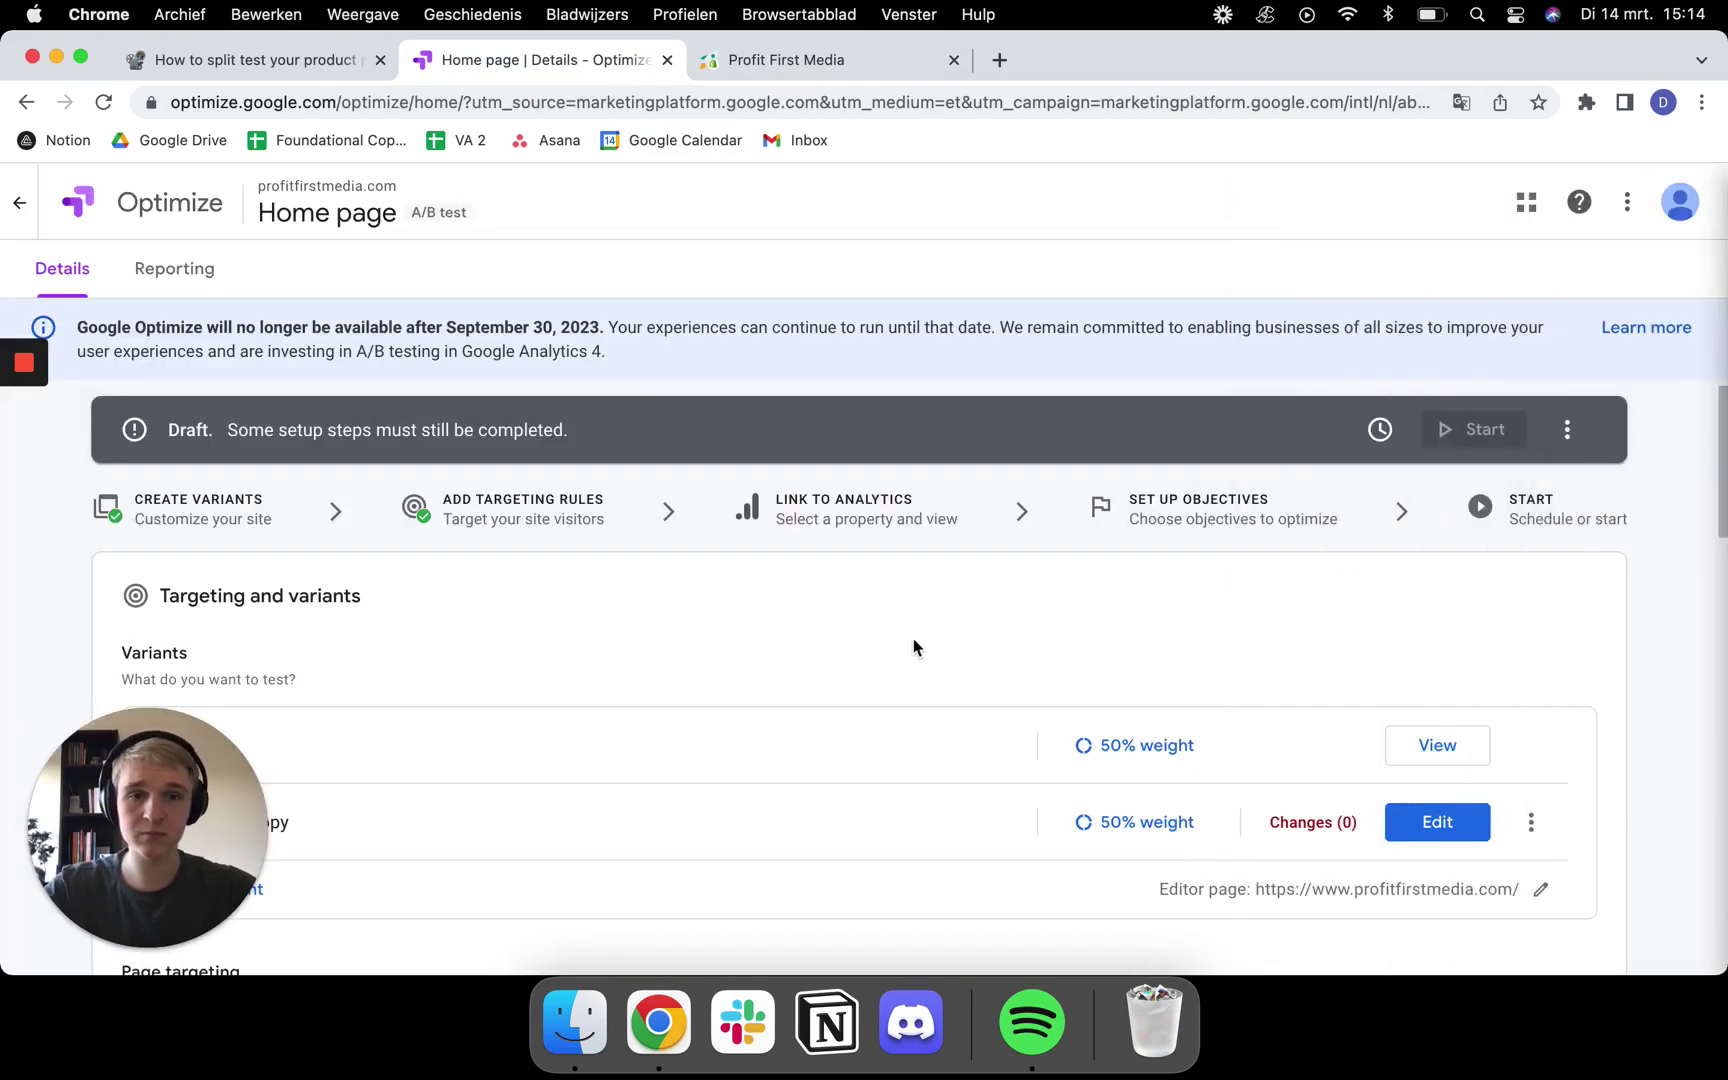
# Step: Open the Section 1 - Copy variant in the visual editor and dismiss the translation pop-up and the element style palette
pyautogui.scroll(-2, 913, 645)
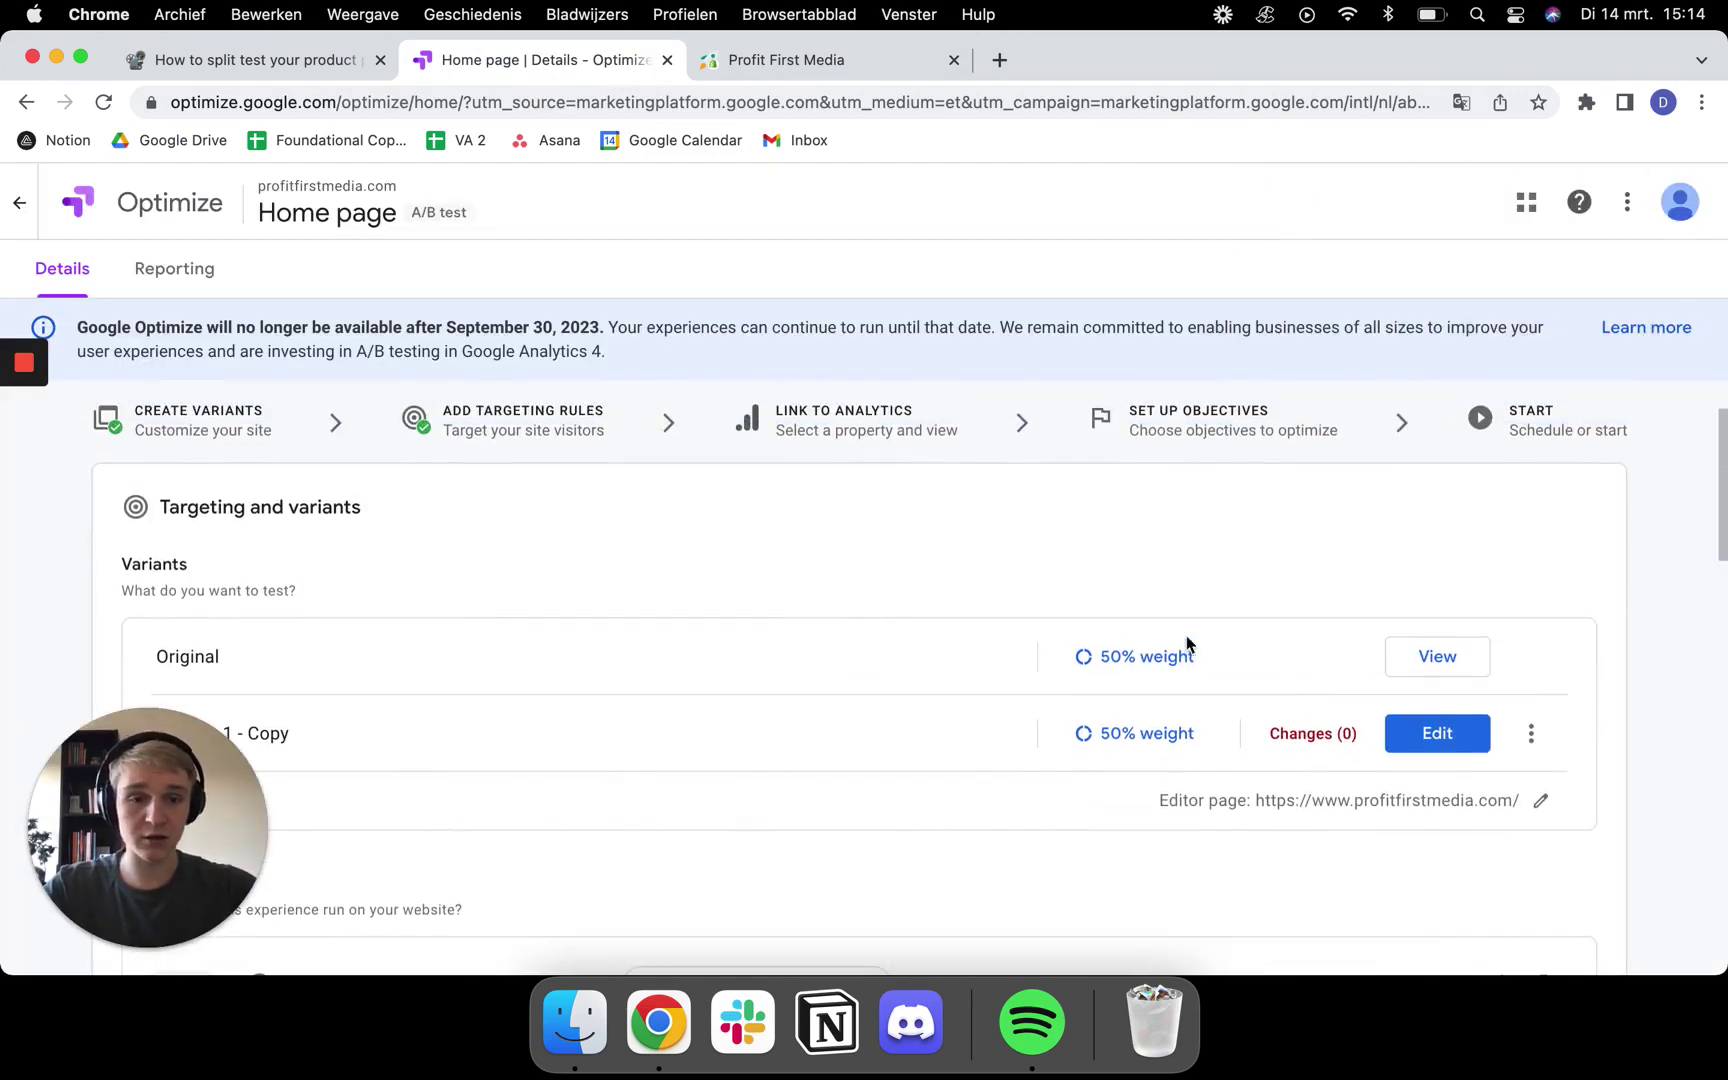
pyautogui.scroll(-2, 609, 791)
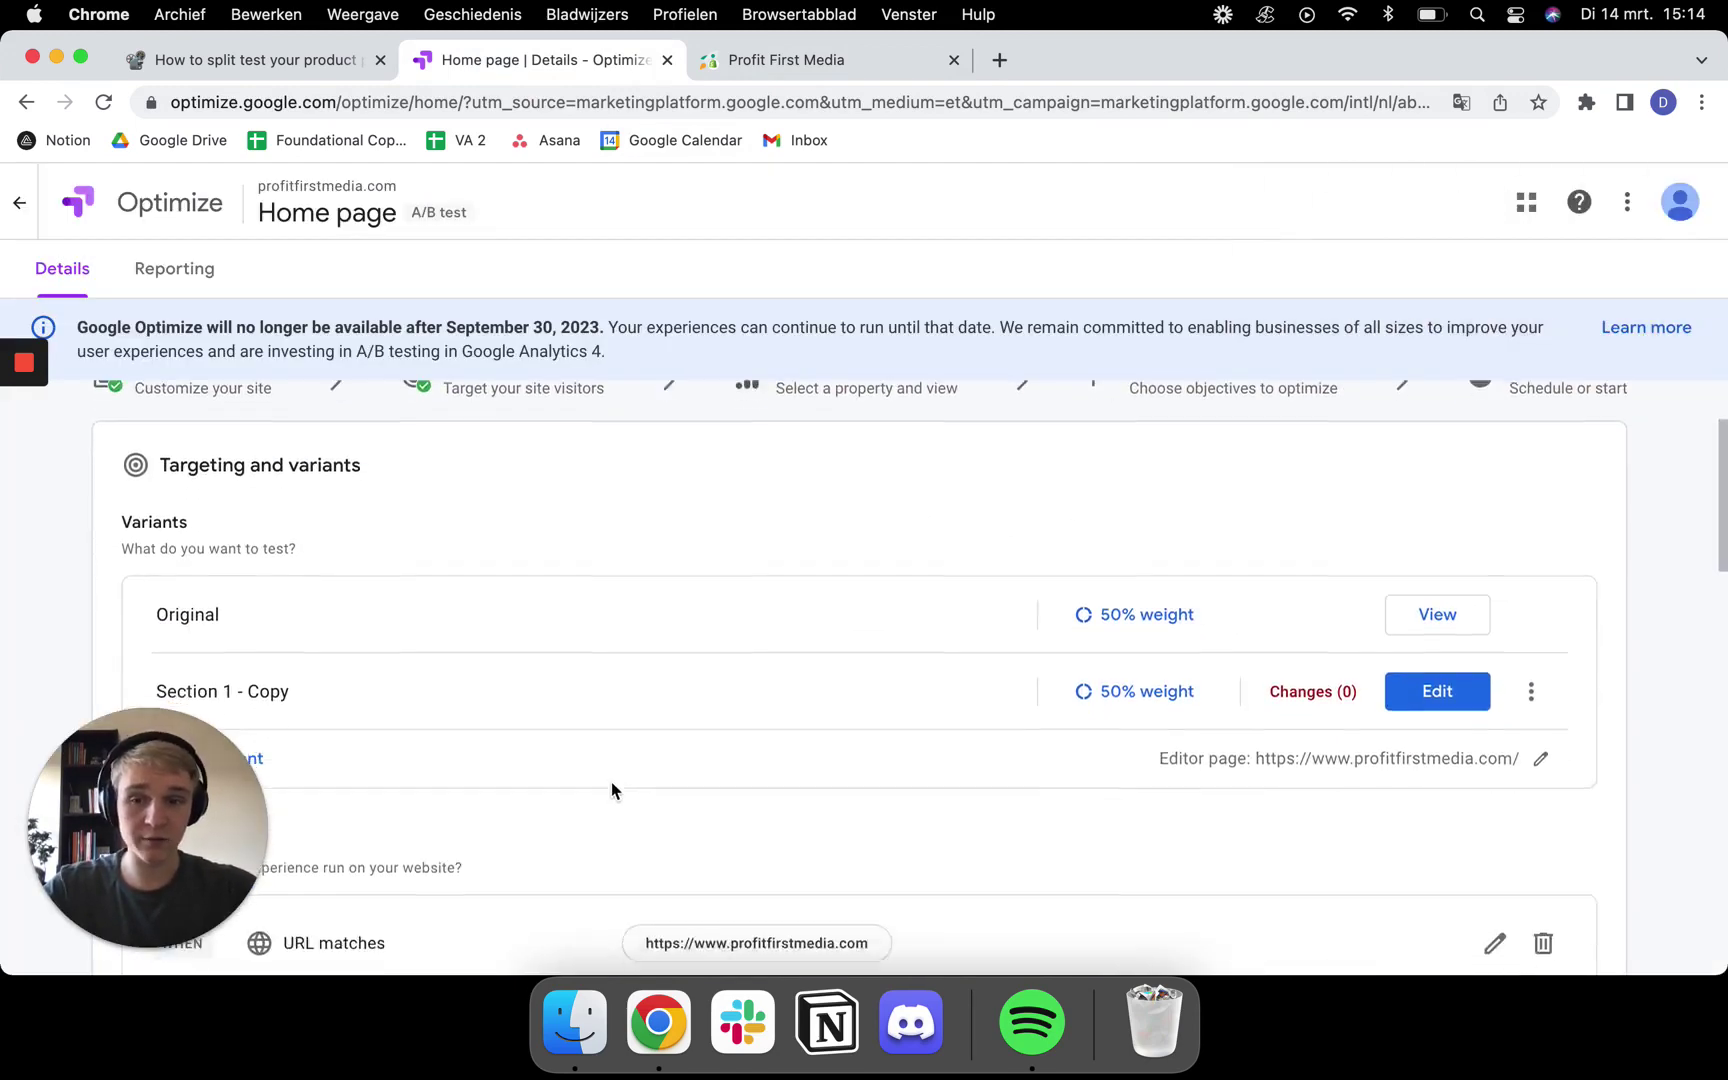
pyautogui.click(1422, 650)
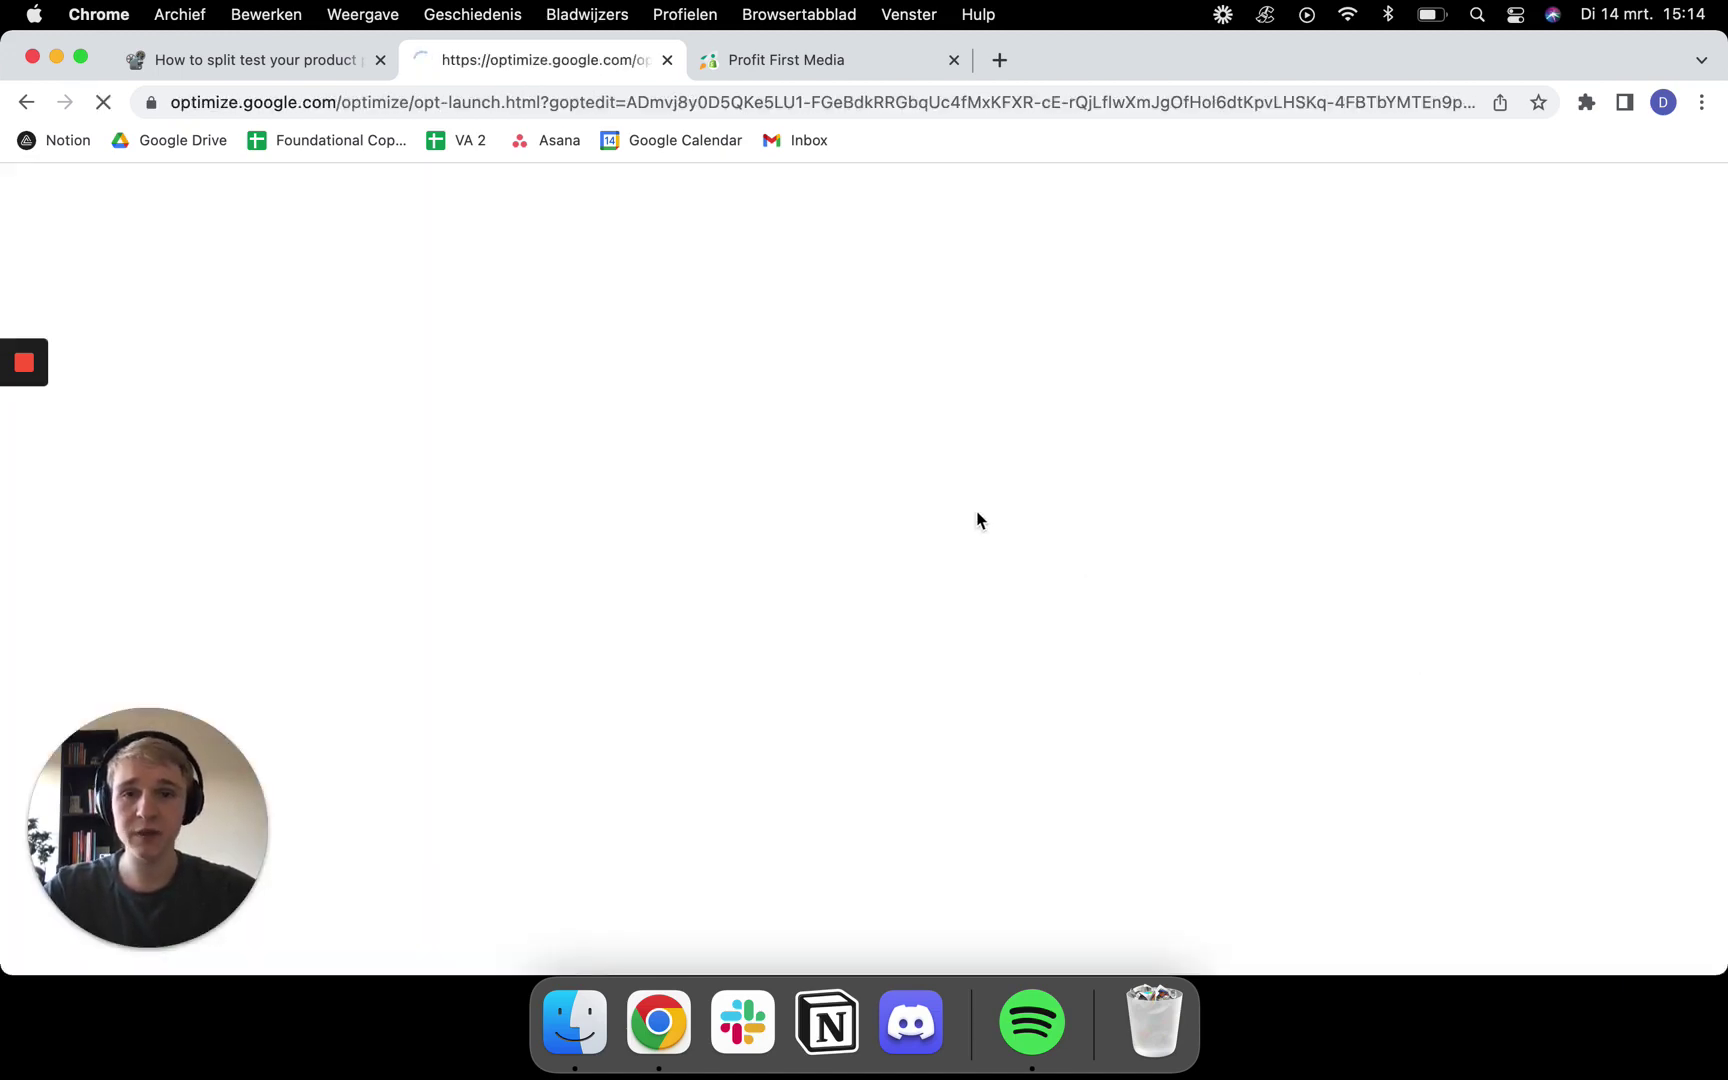
pyautogui.click(1524, 143)
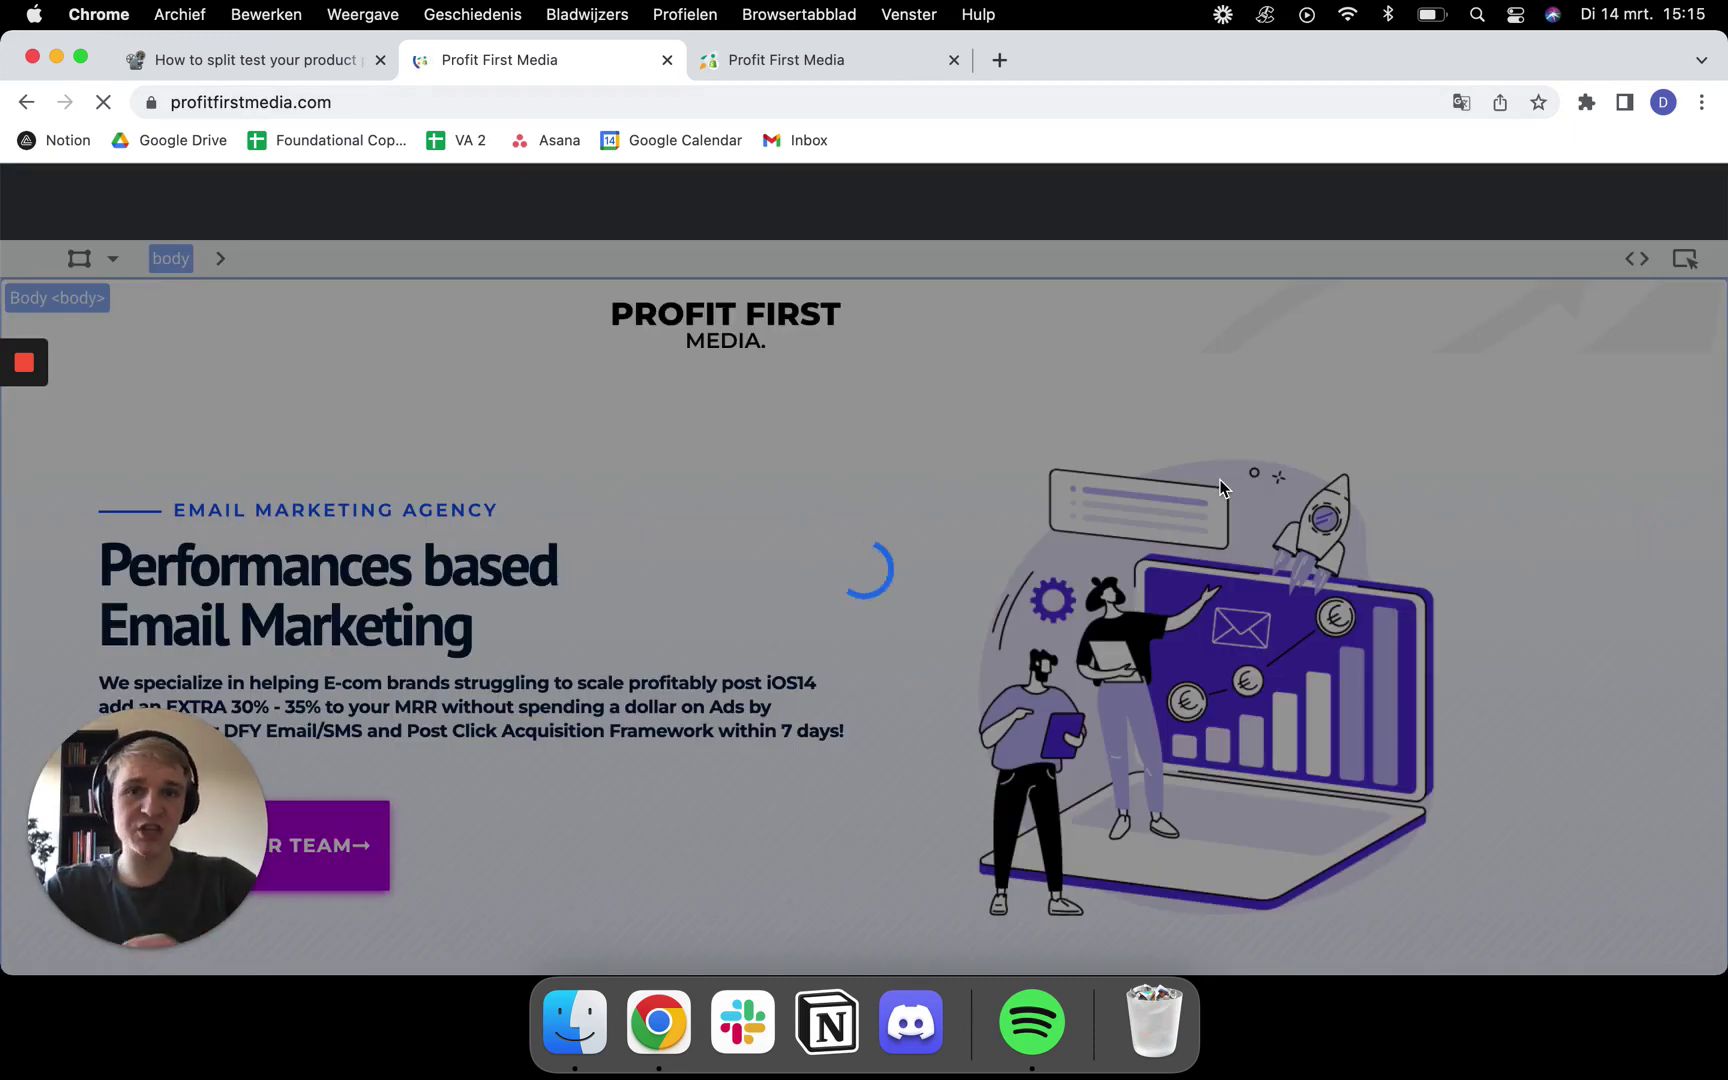
pyautogui.click(1220, 487)
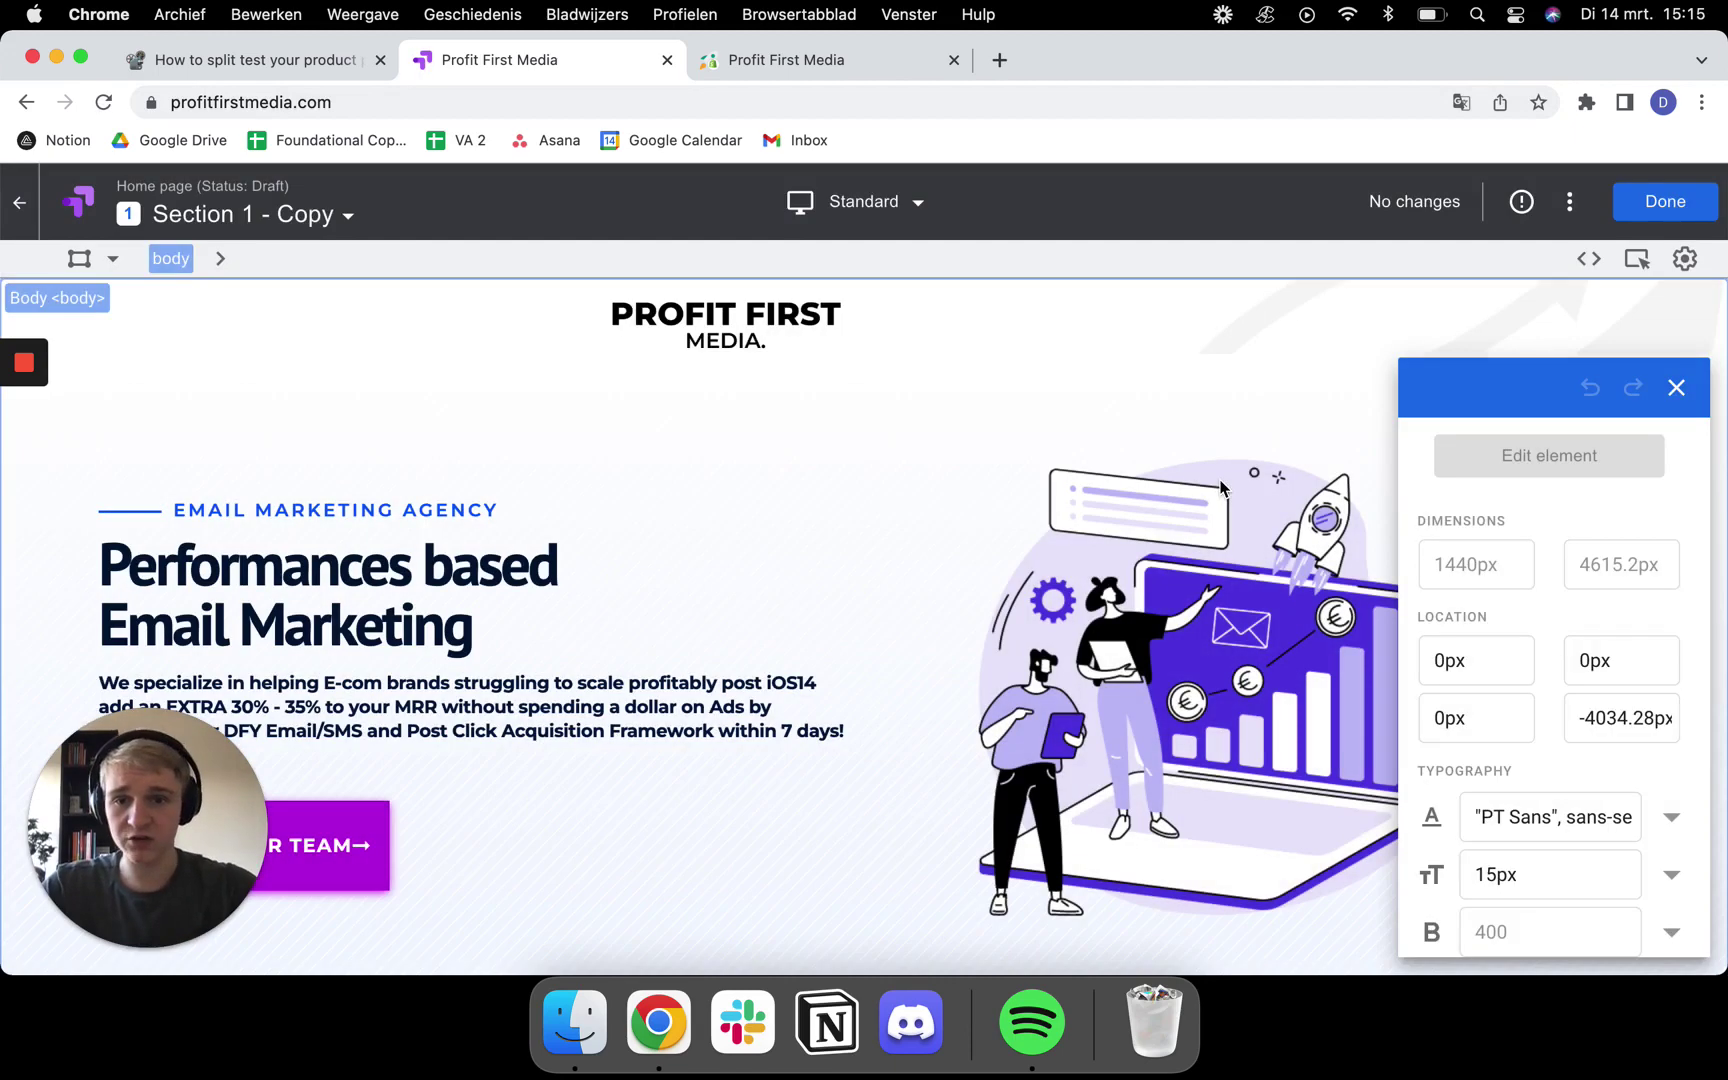
pyautogui.click(1676, 390)
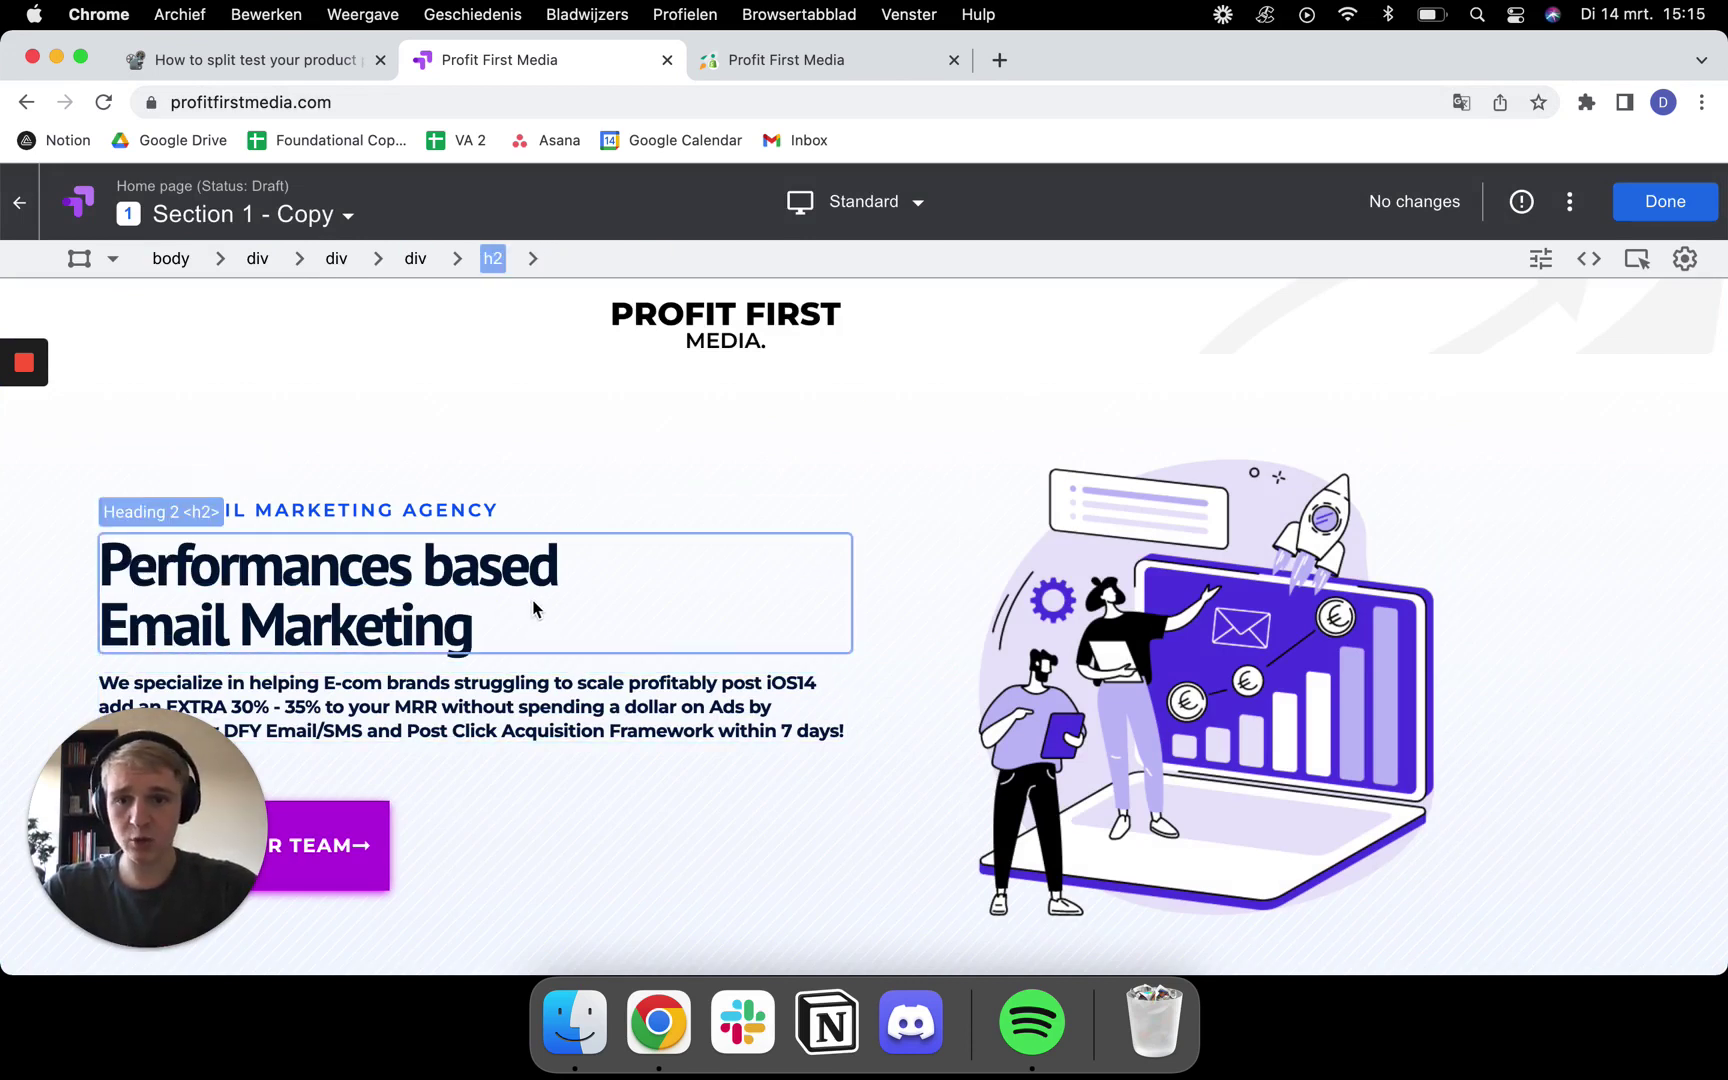
# Step: Edit the HTML of the "Performances based Email Marketing" heading, adding "and CRO" after "Email Marketing", and apply the change
pyautogui.click(640, 630)
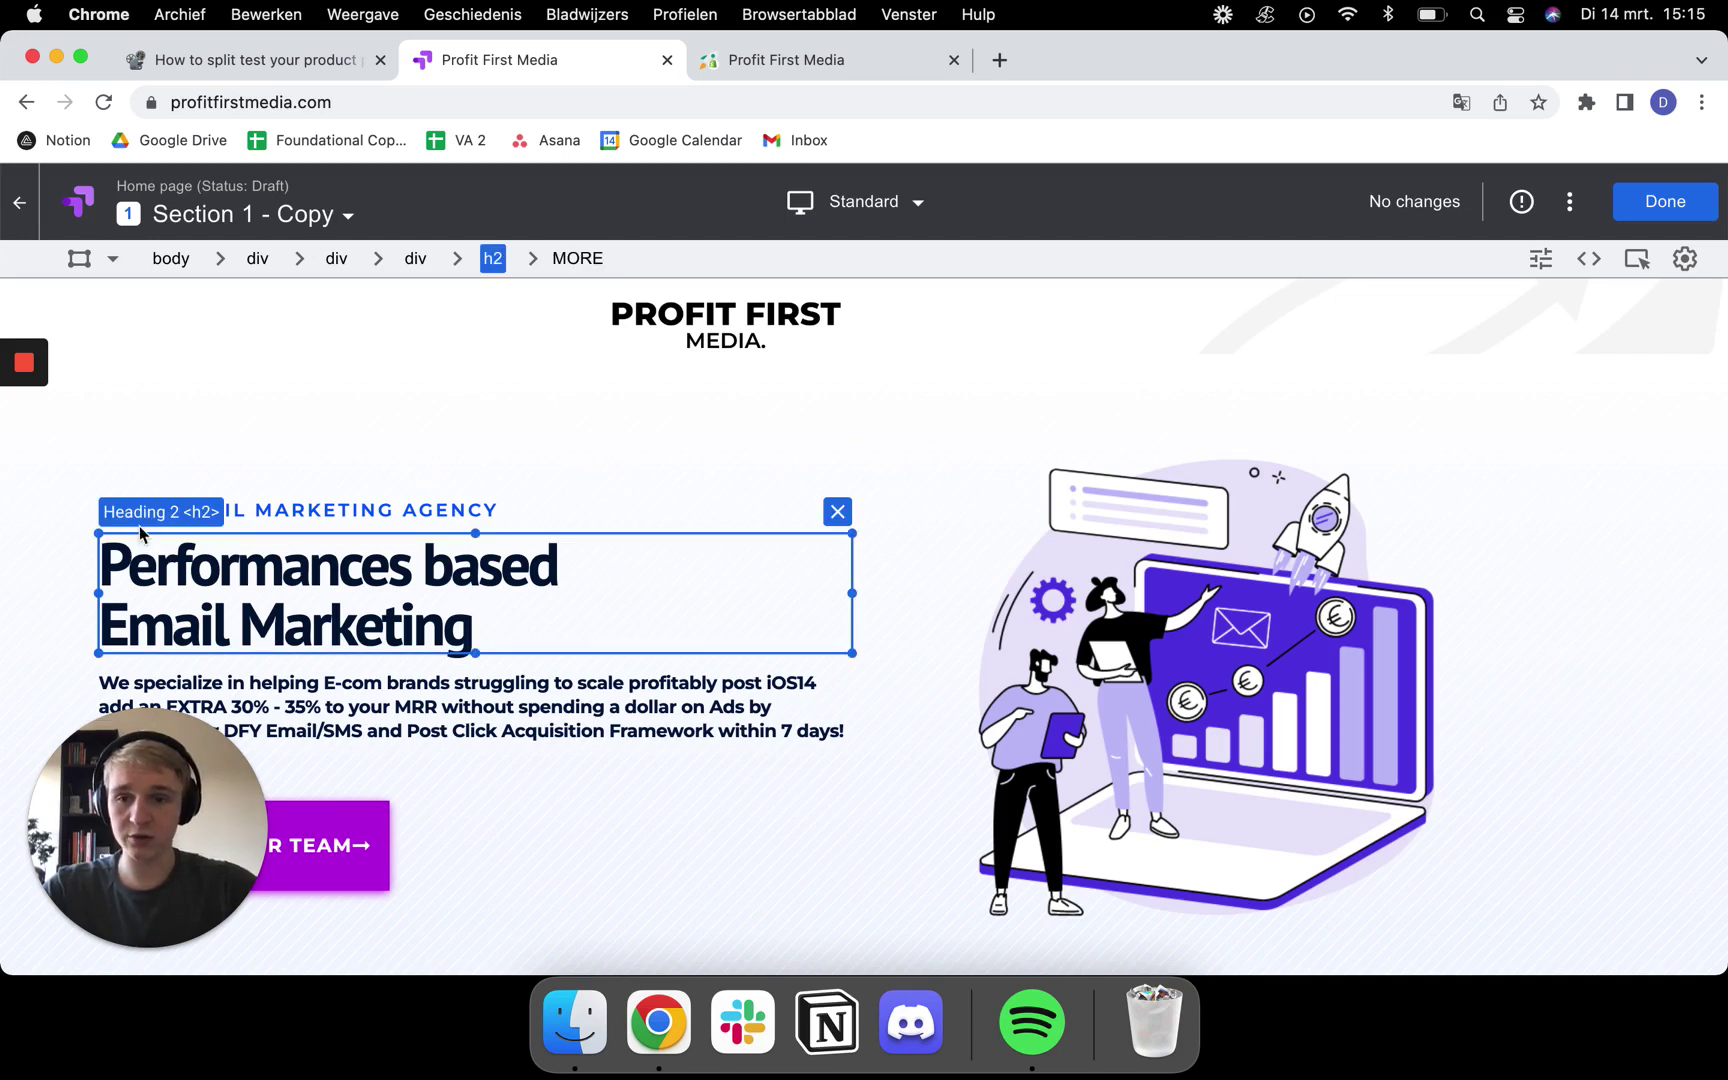
pyautogui.rightClick(663, 582)
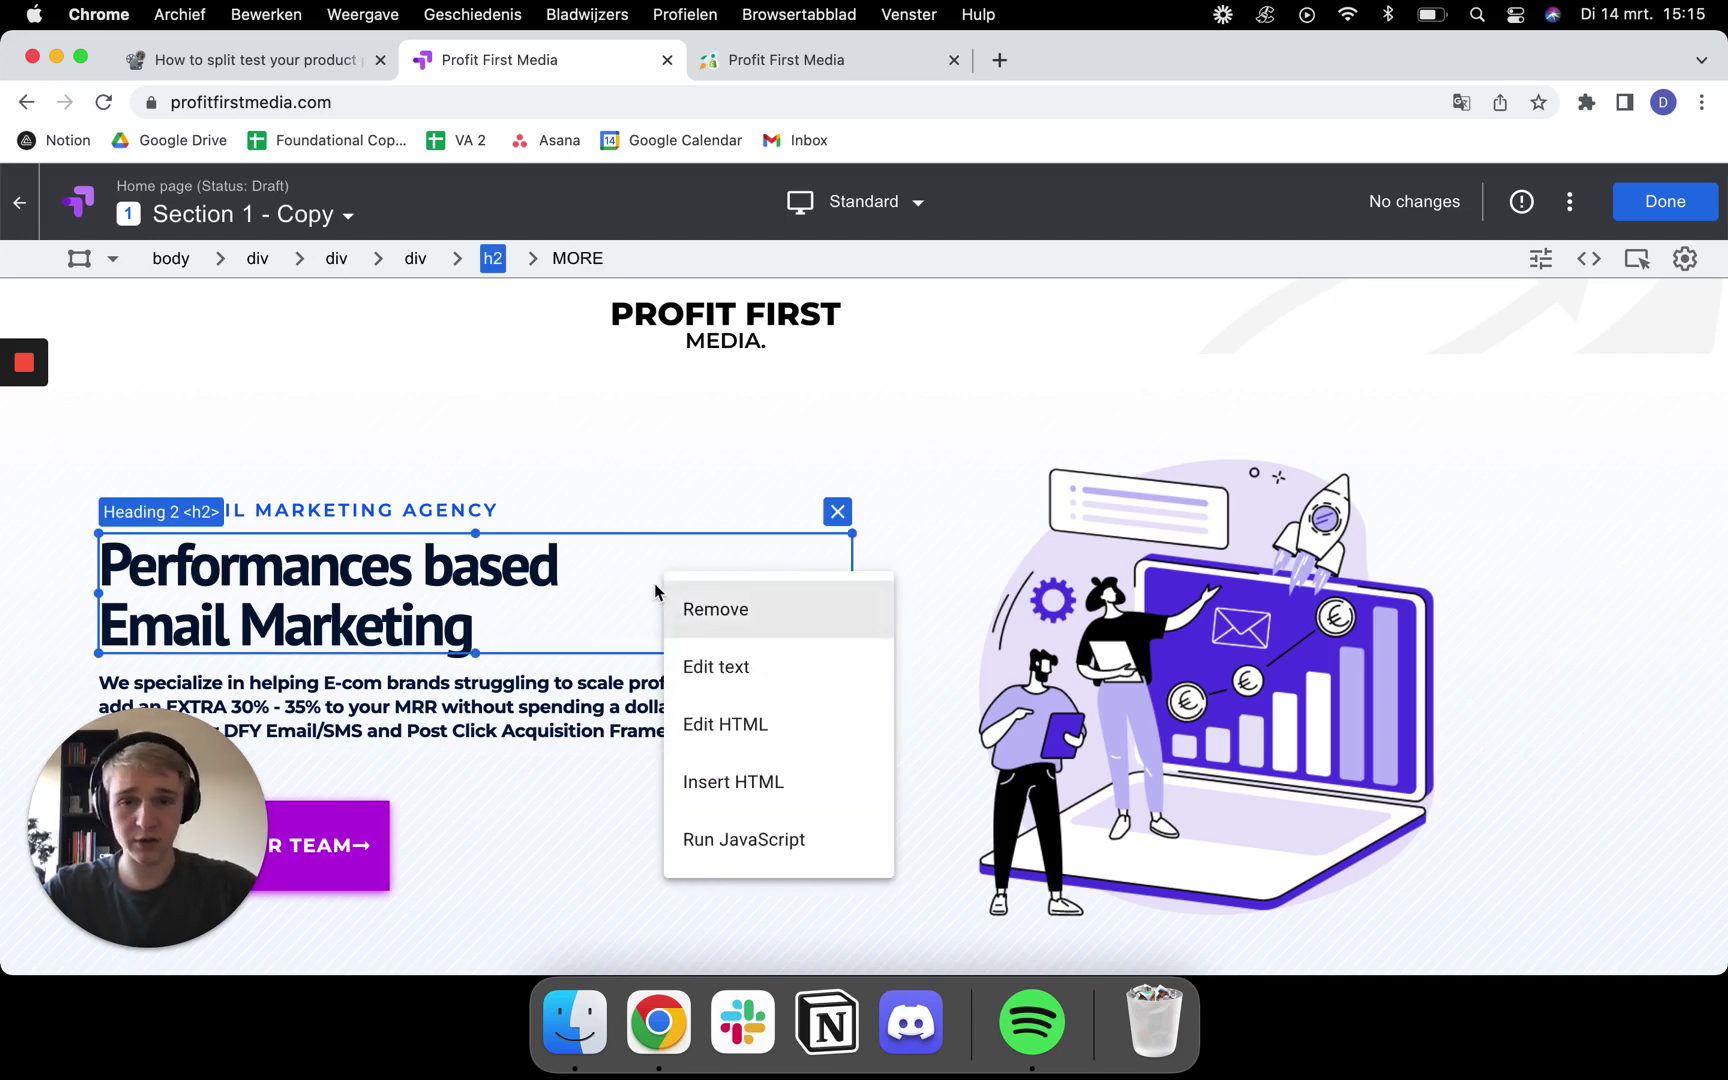
pyautogui.click(713, 740)
pyautogui.moveTo(621, 314); pyautogui.dragTo(750, 310)
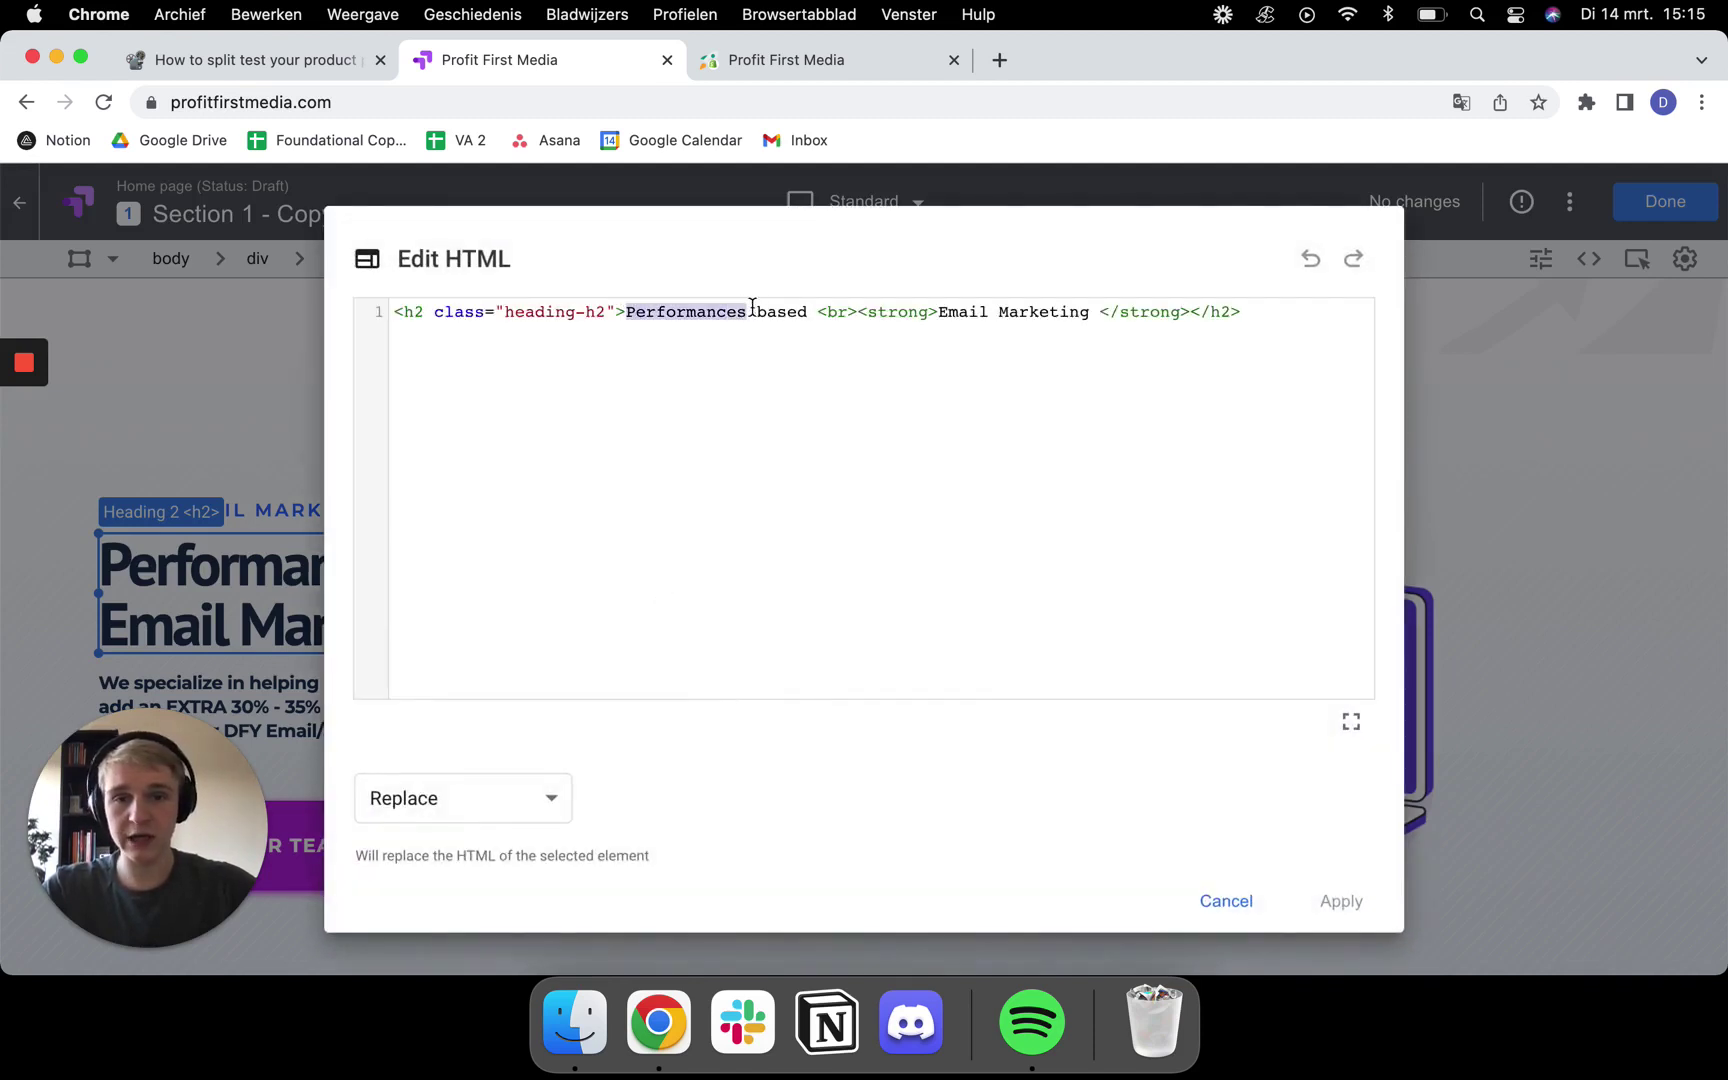
pyautogui.moveTo(928, 314); pyautogui.dragTo(1048, 314)
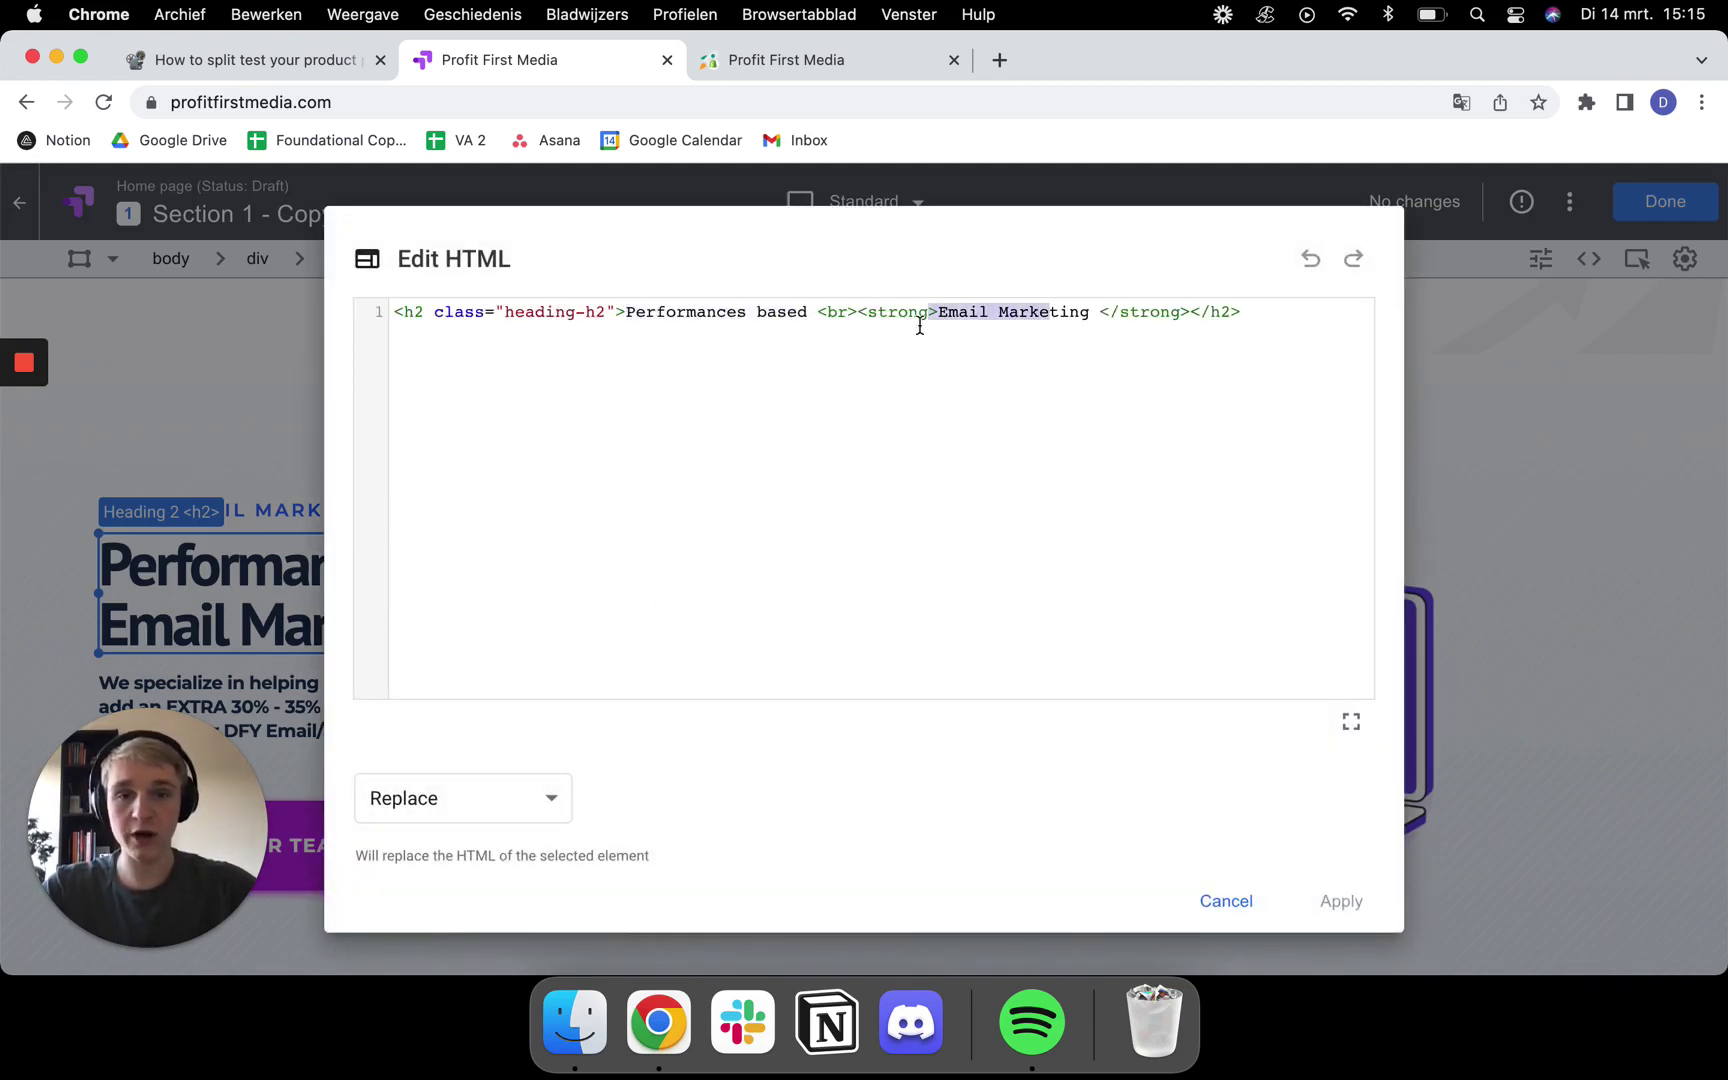
pyautogui.click(1091, 314)
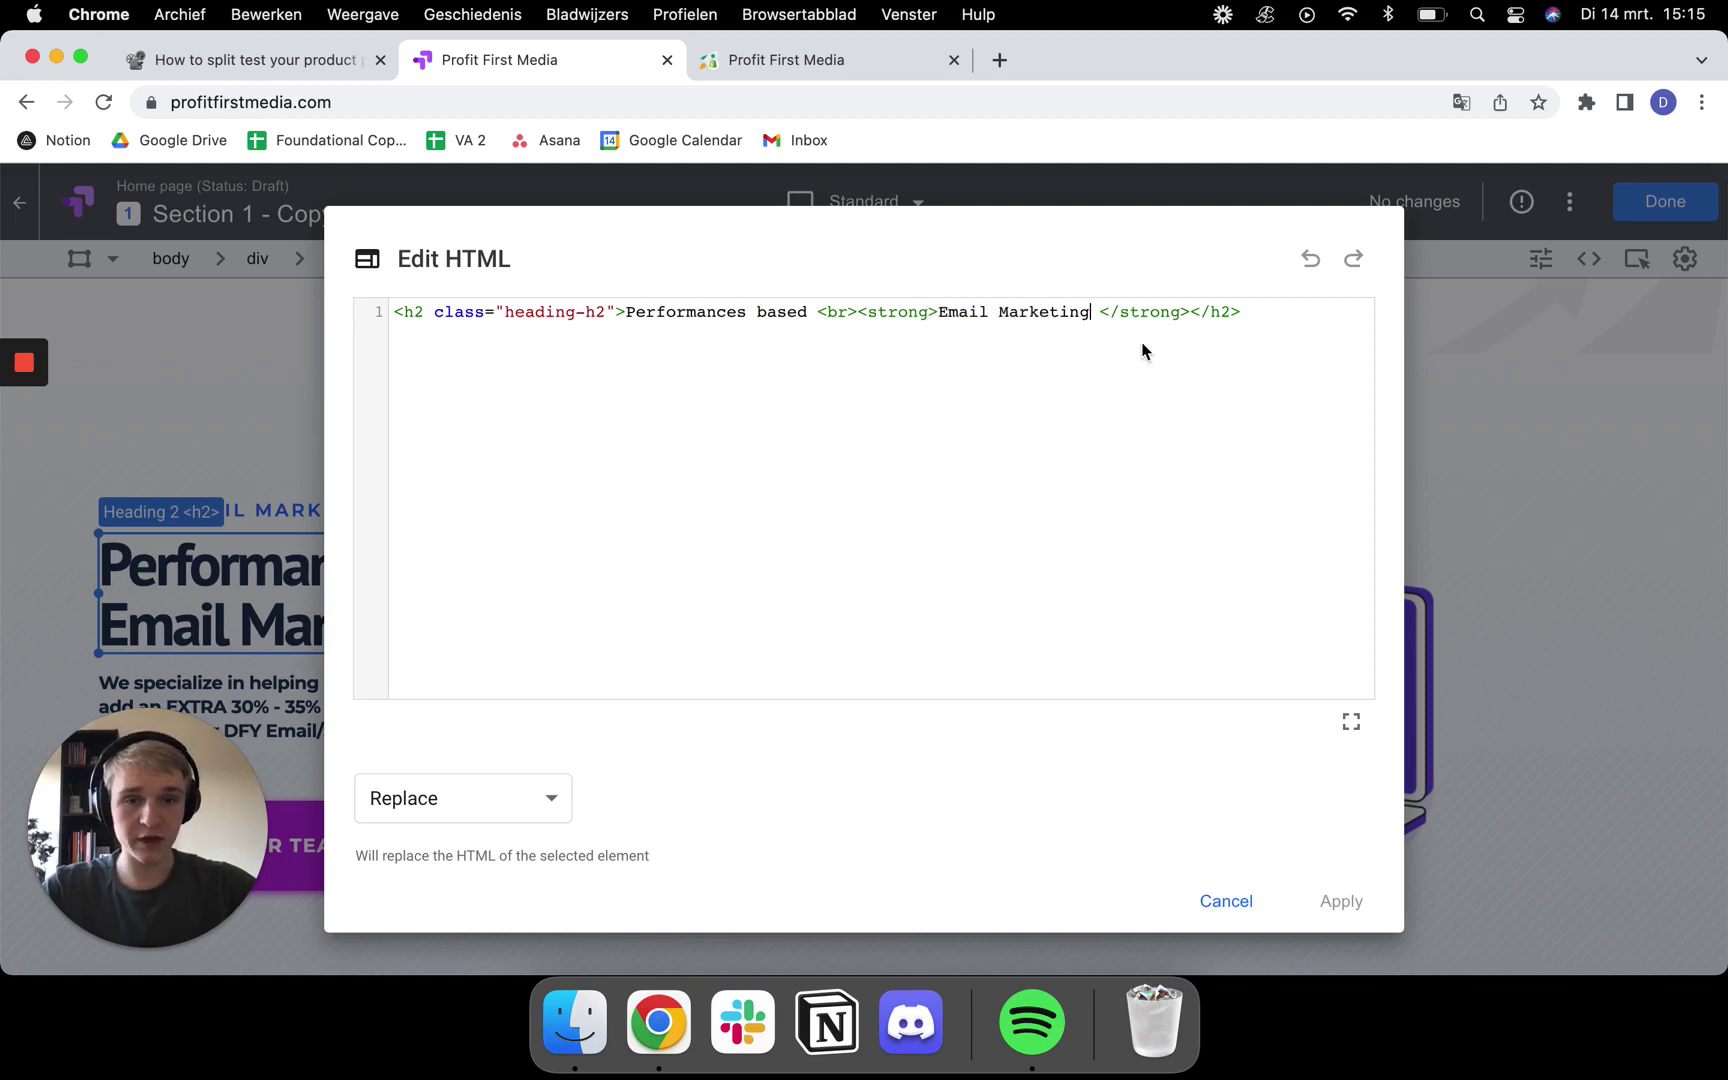
pyautogui.write('and CRO')
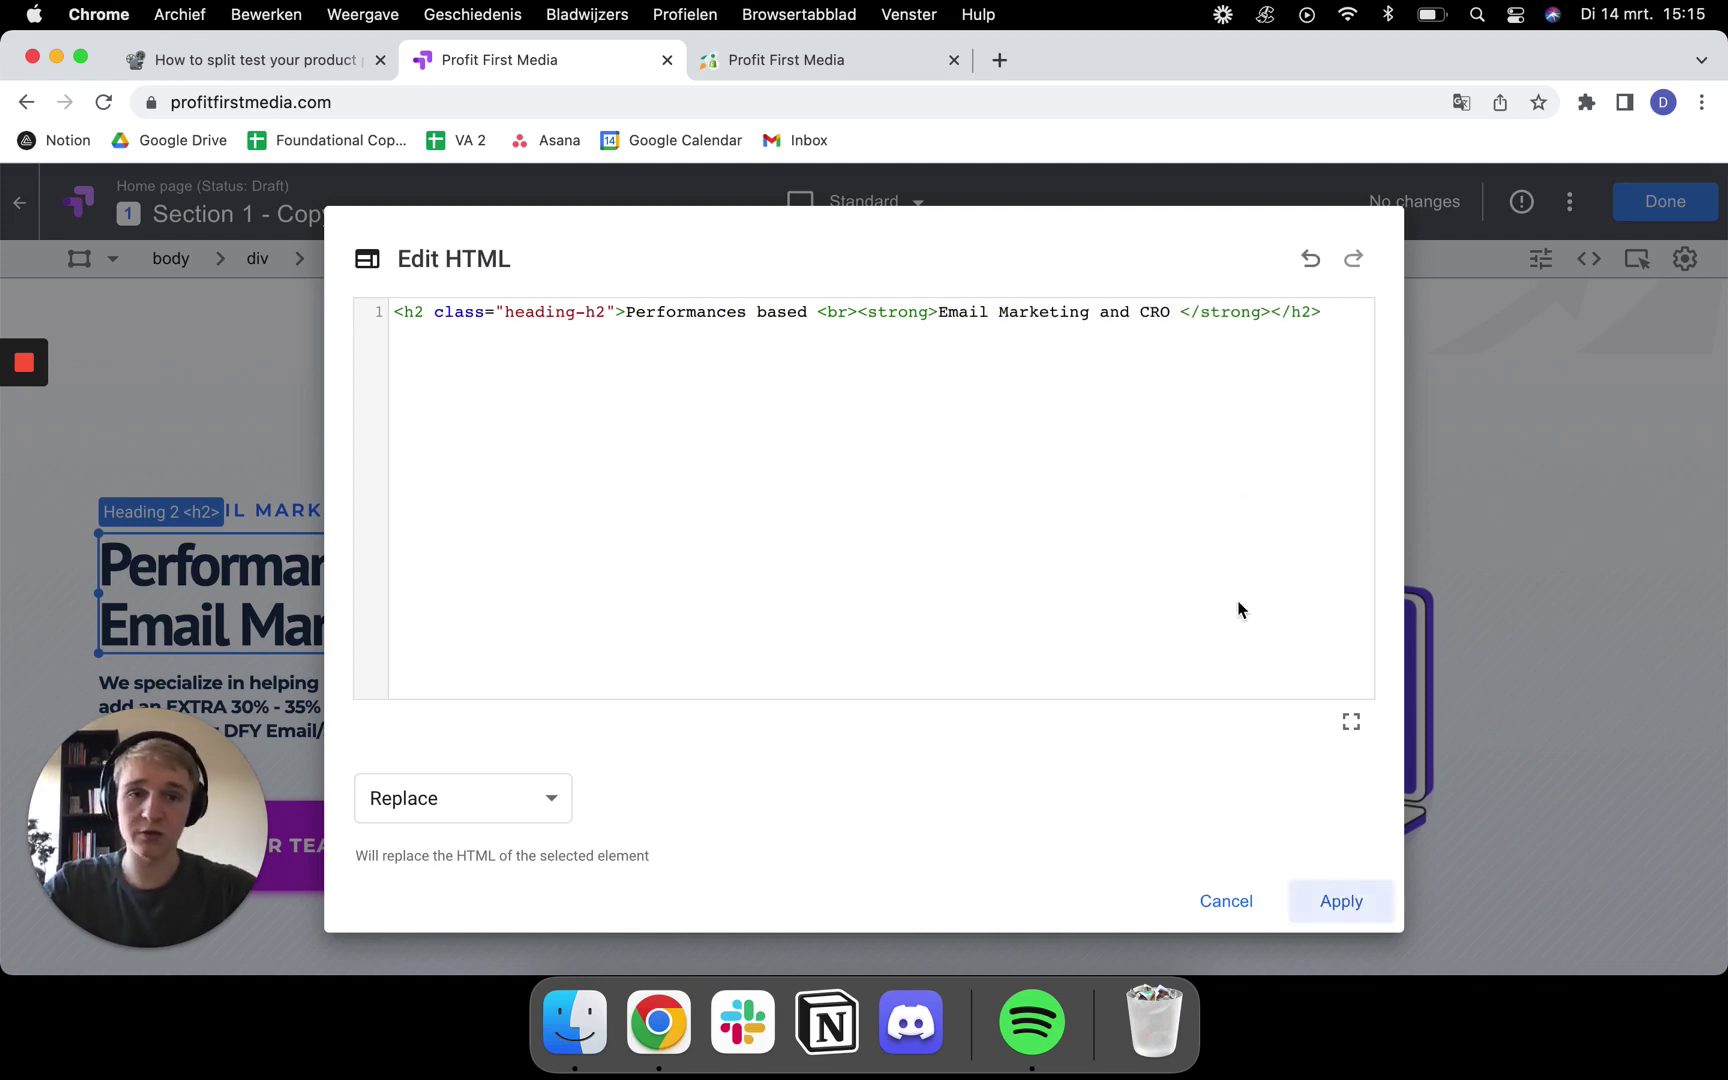
pyautogui.click(1340, 903)
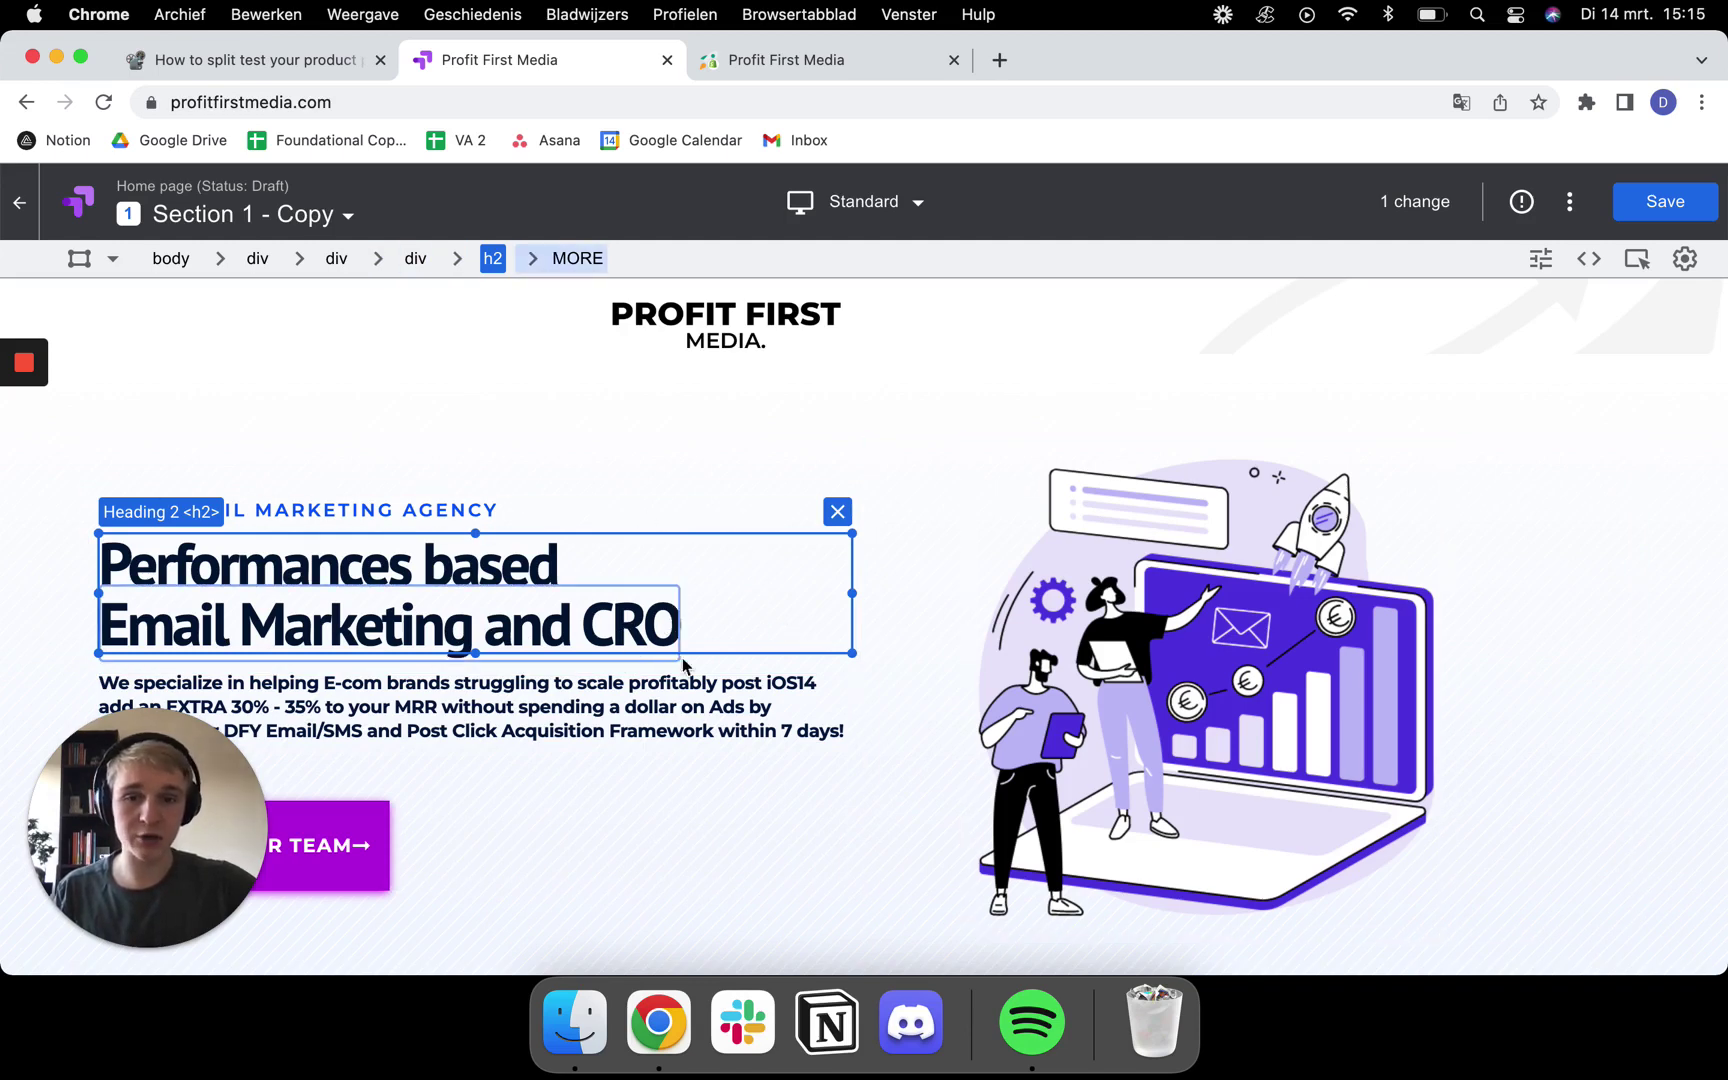
# Step: Review the variant's hero section with the edited headline and compare it with the original live home page
pyautogui.scroll(-2, 1315, 590)
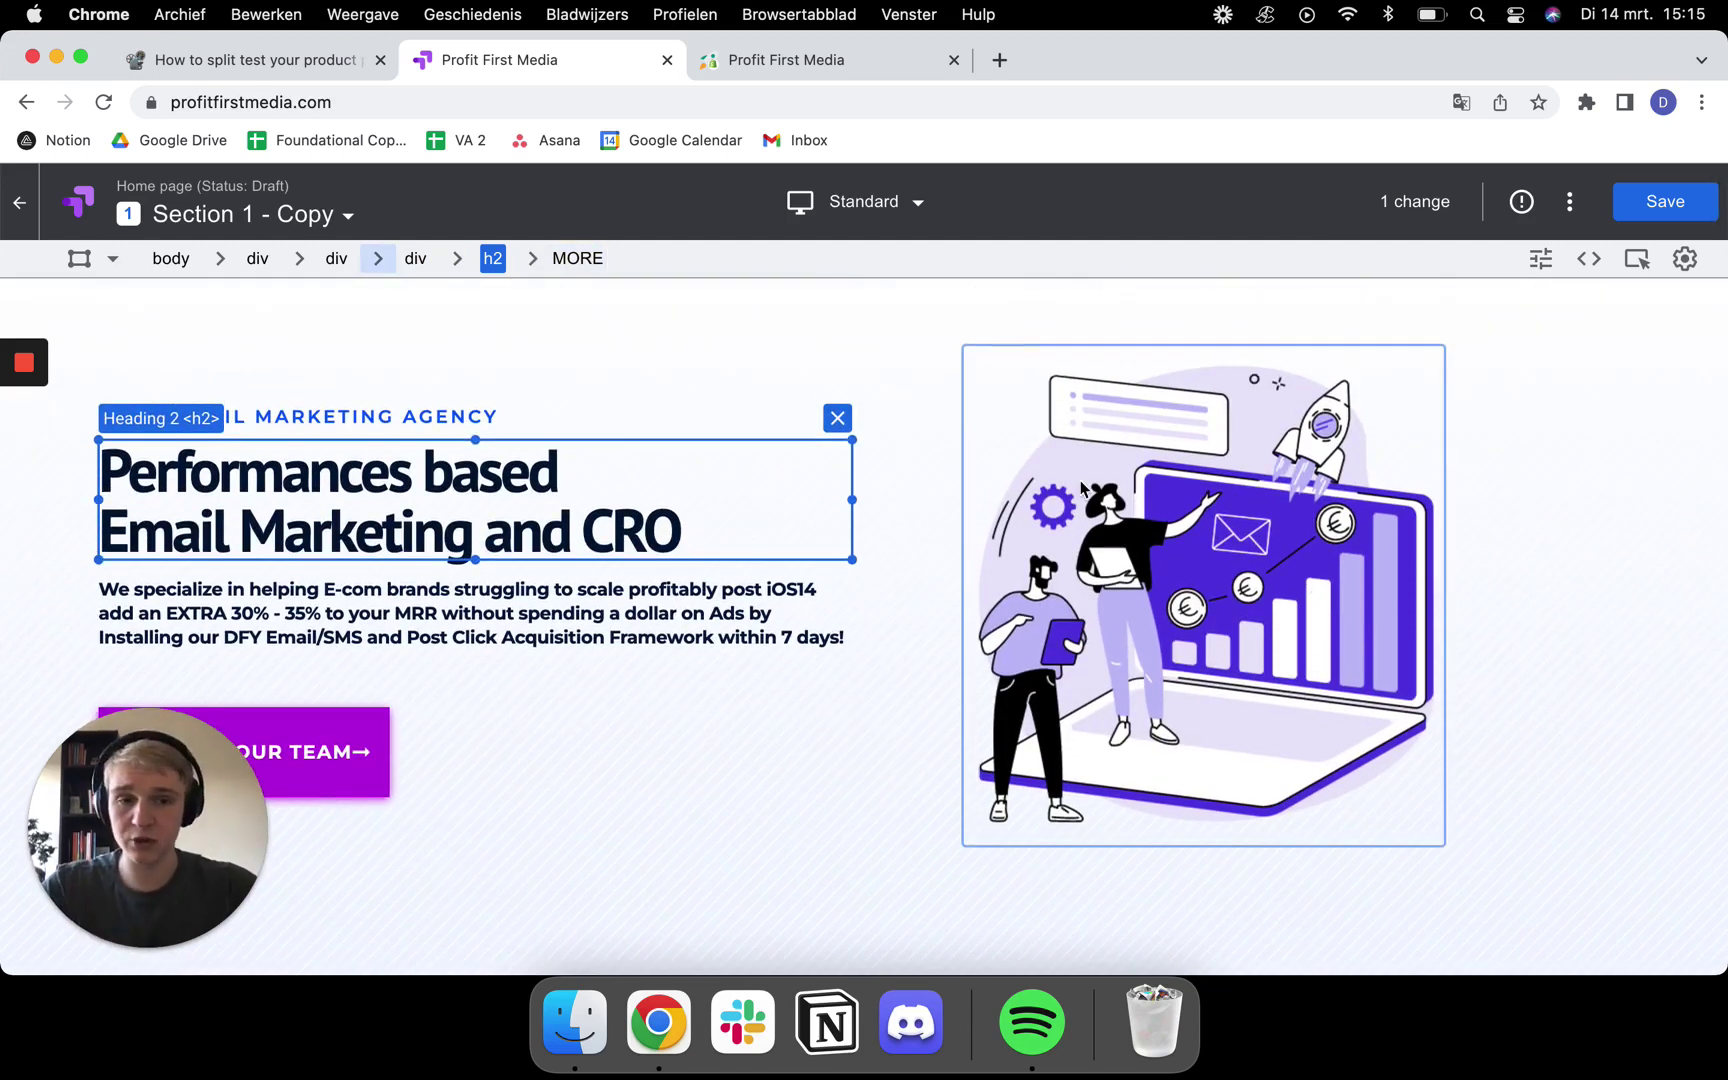
pyautogui.scroll(-1, 497, 722)
pyautogui.scroll(-2, 497, 722)
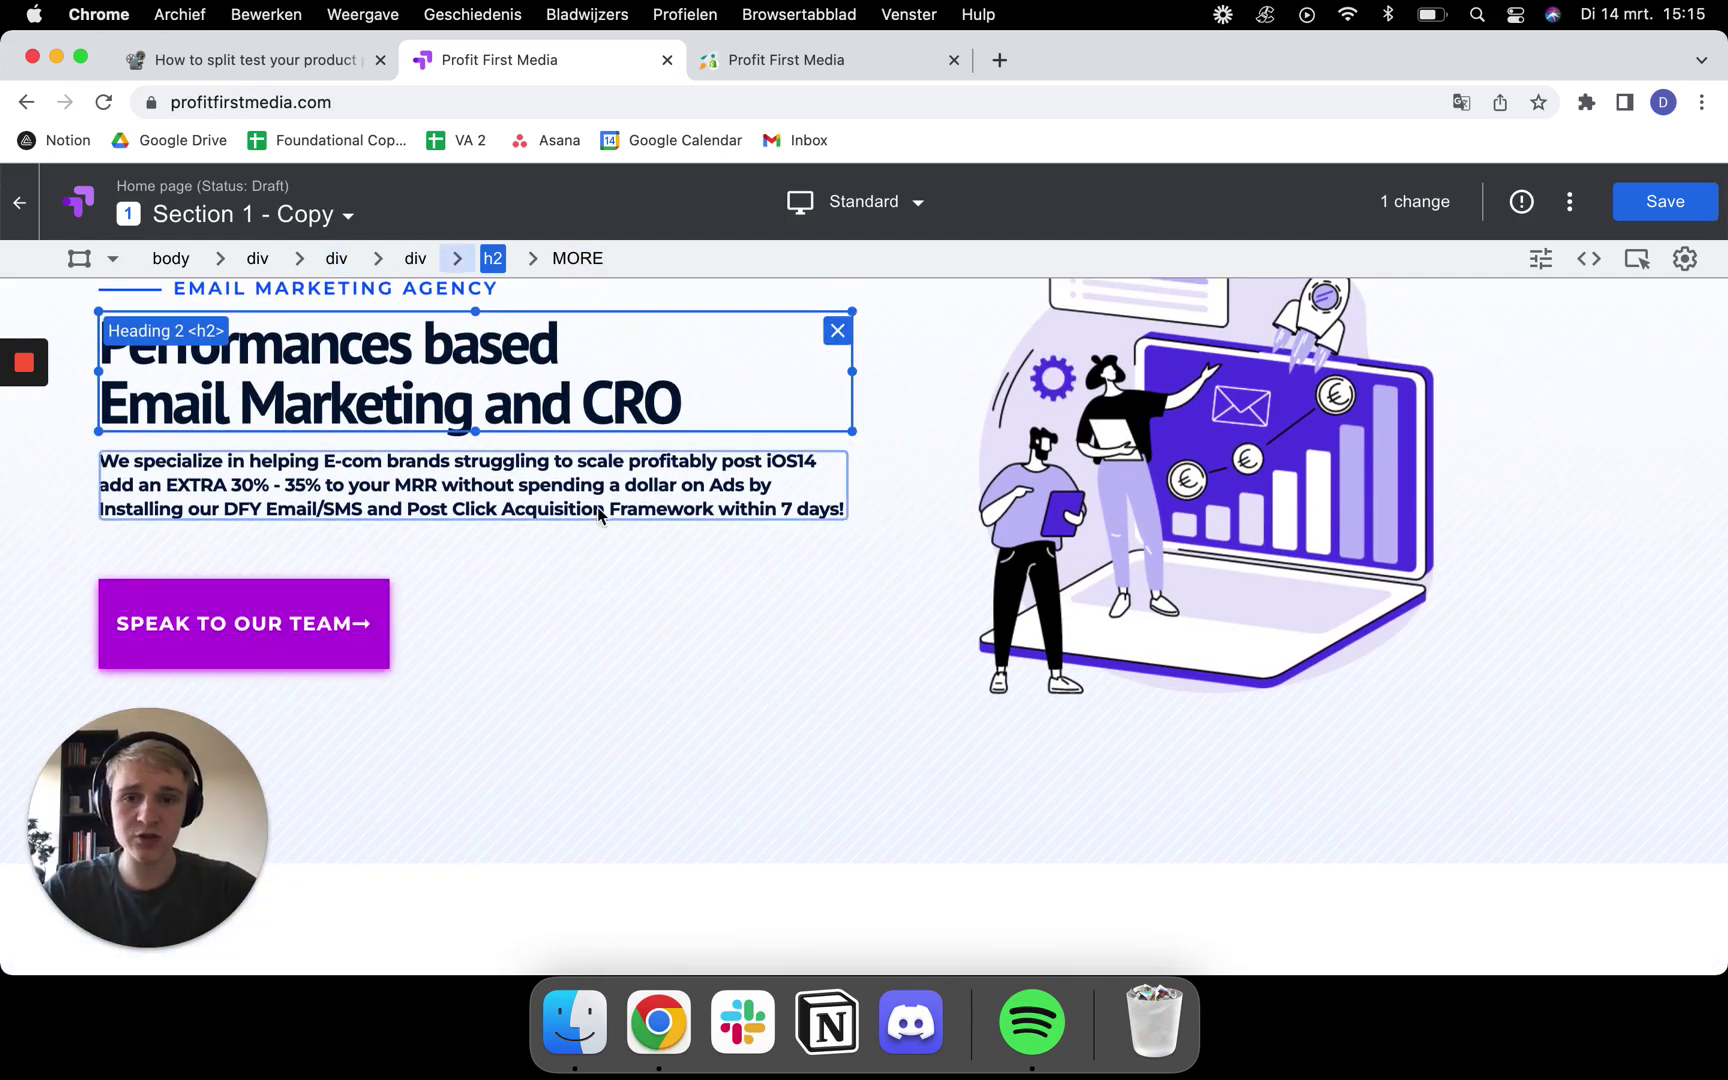
pyautogui.scroll(2, 612, 508)
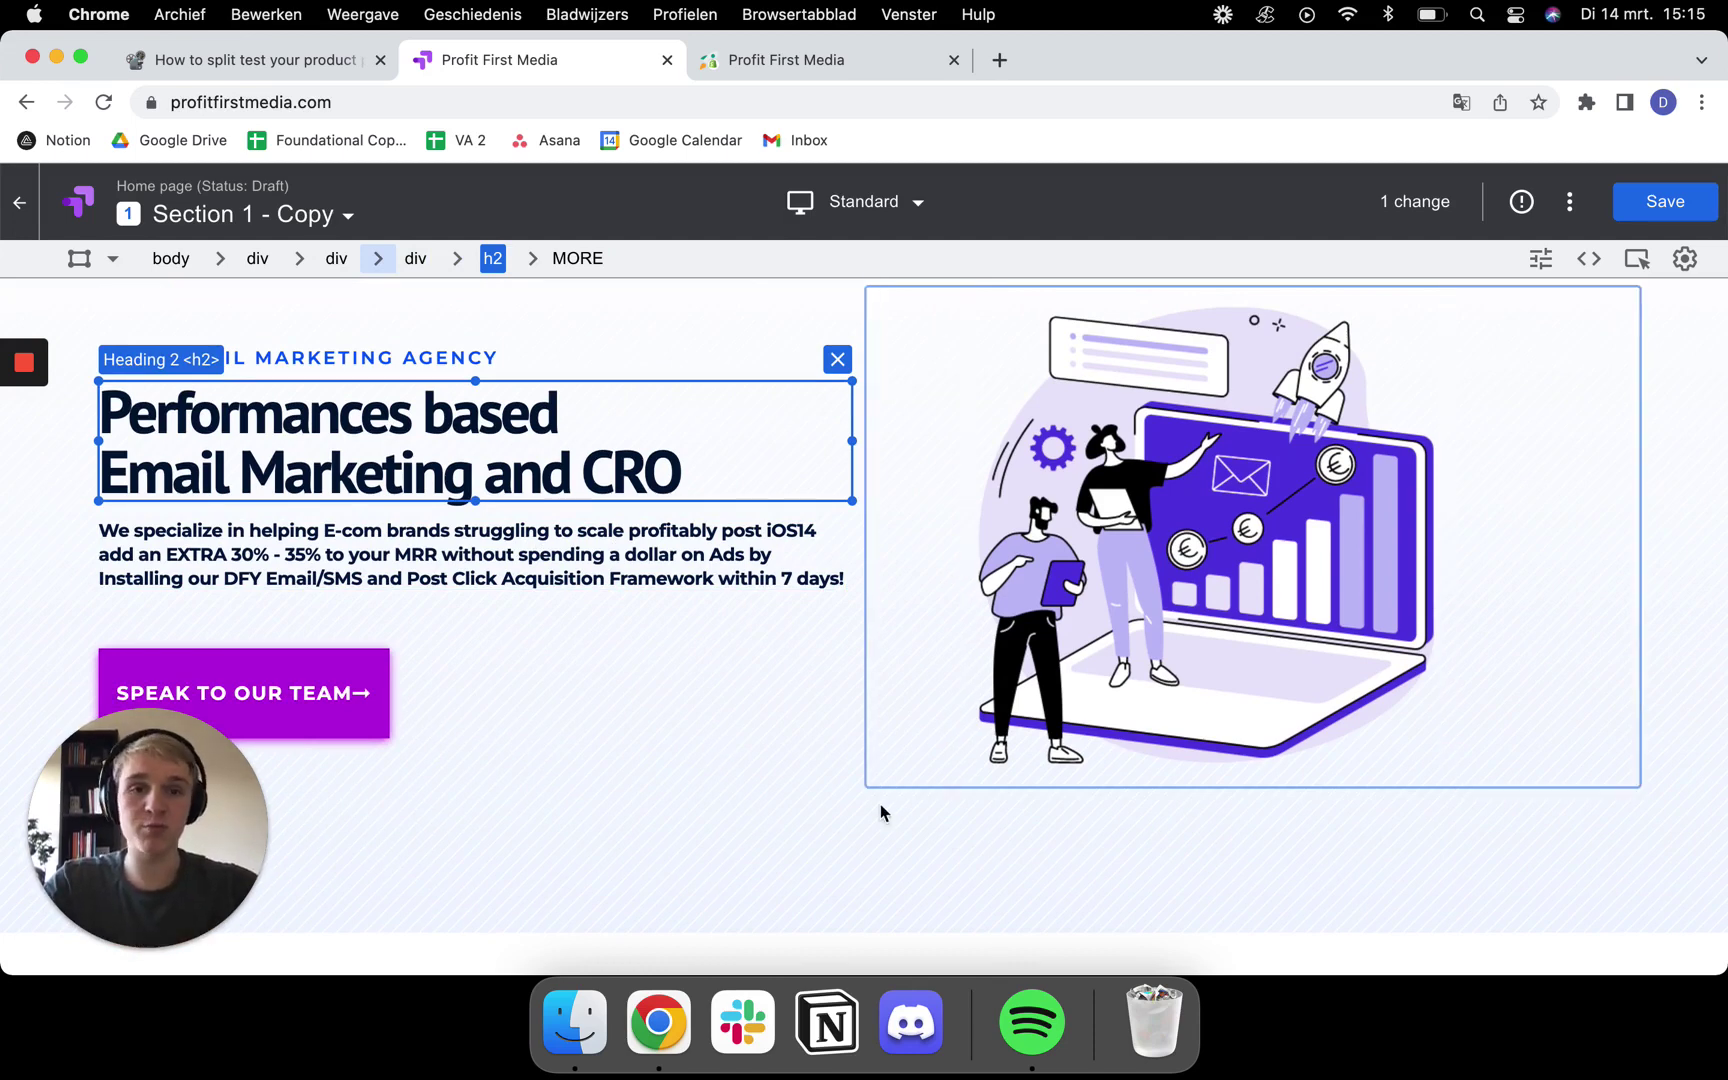
pyautogui.scroll(3, 892, 890)
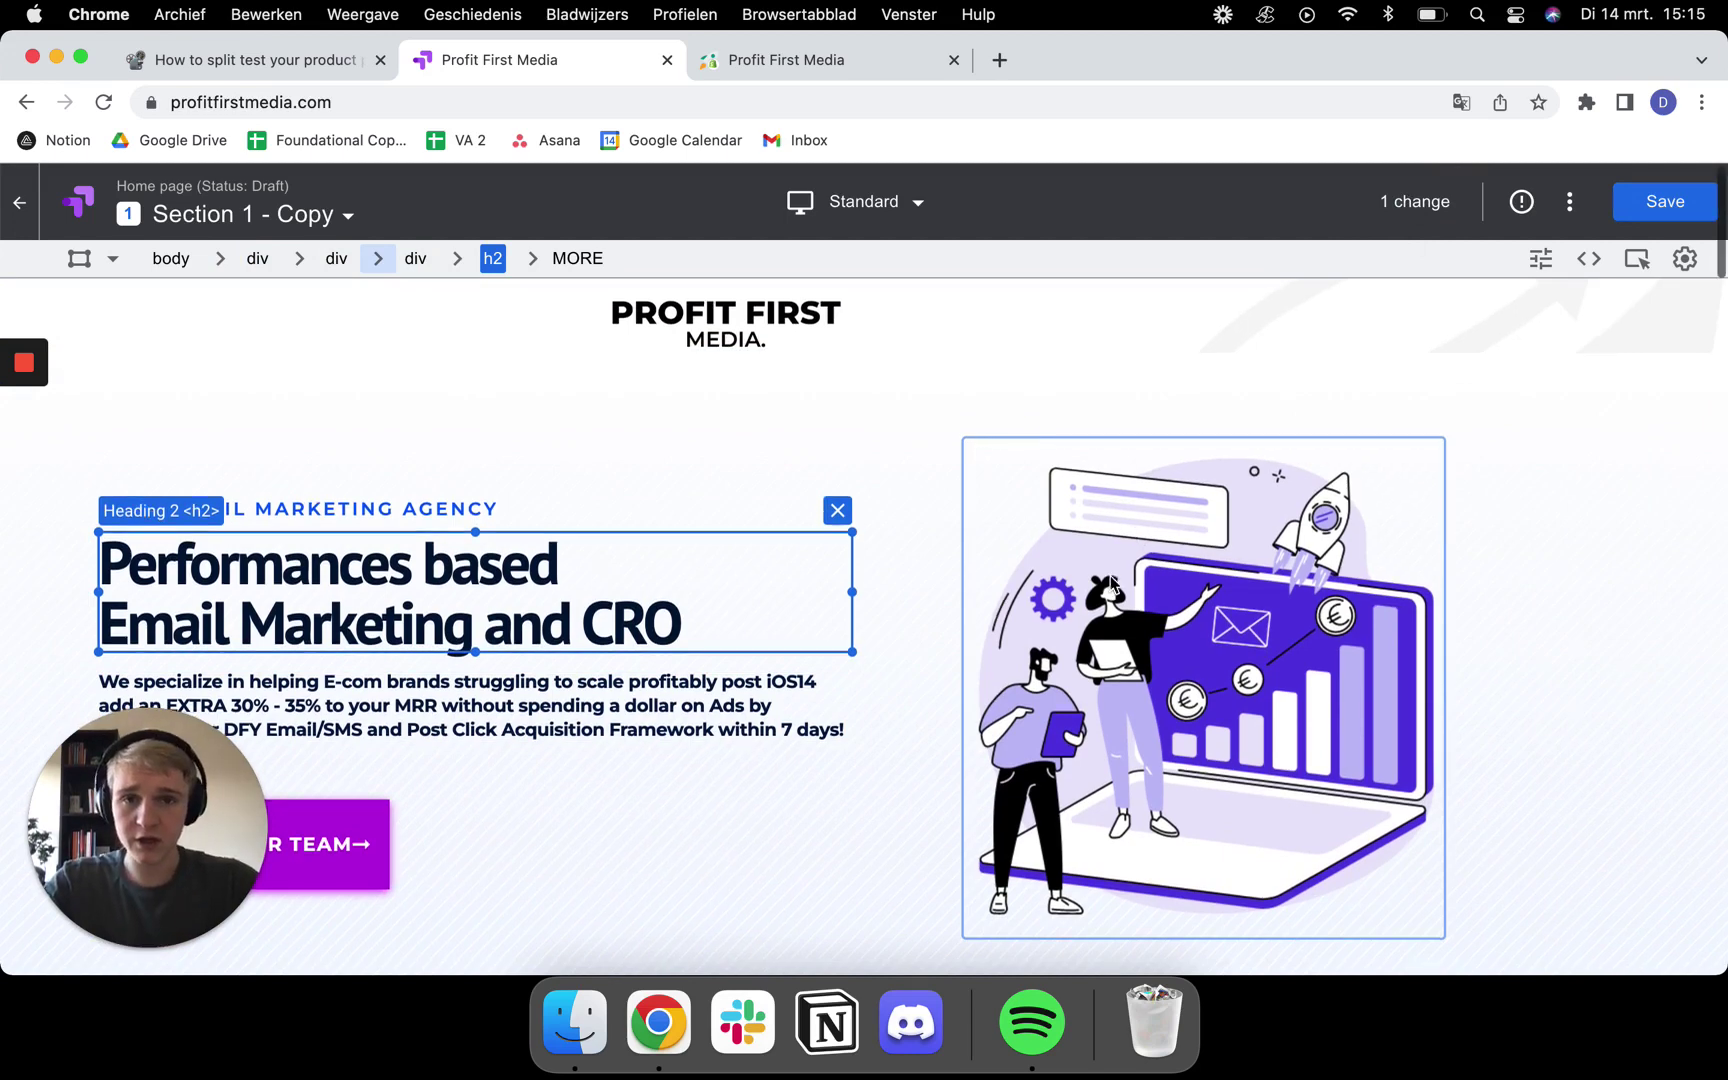
pyautogui.scroll(-1, 1113, 586)
pyautogui.scroll(1, 1113, 586)
pyautogui.scroll(-1, 1113, 586)
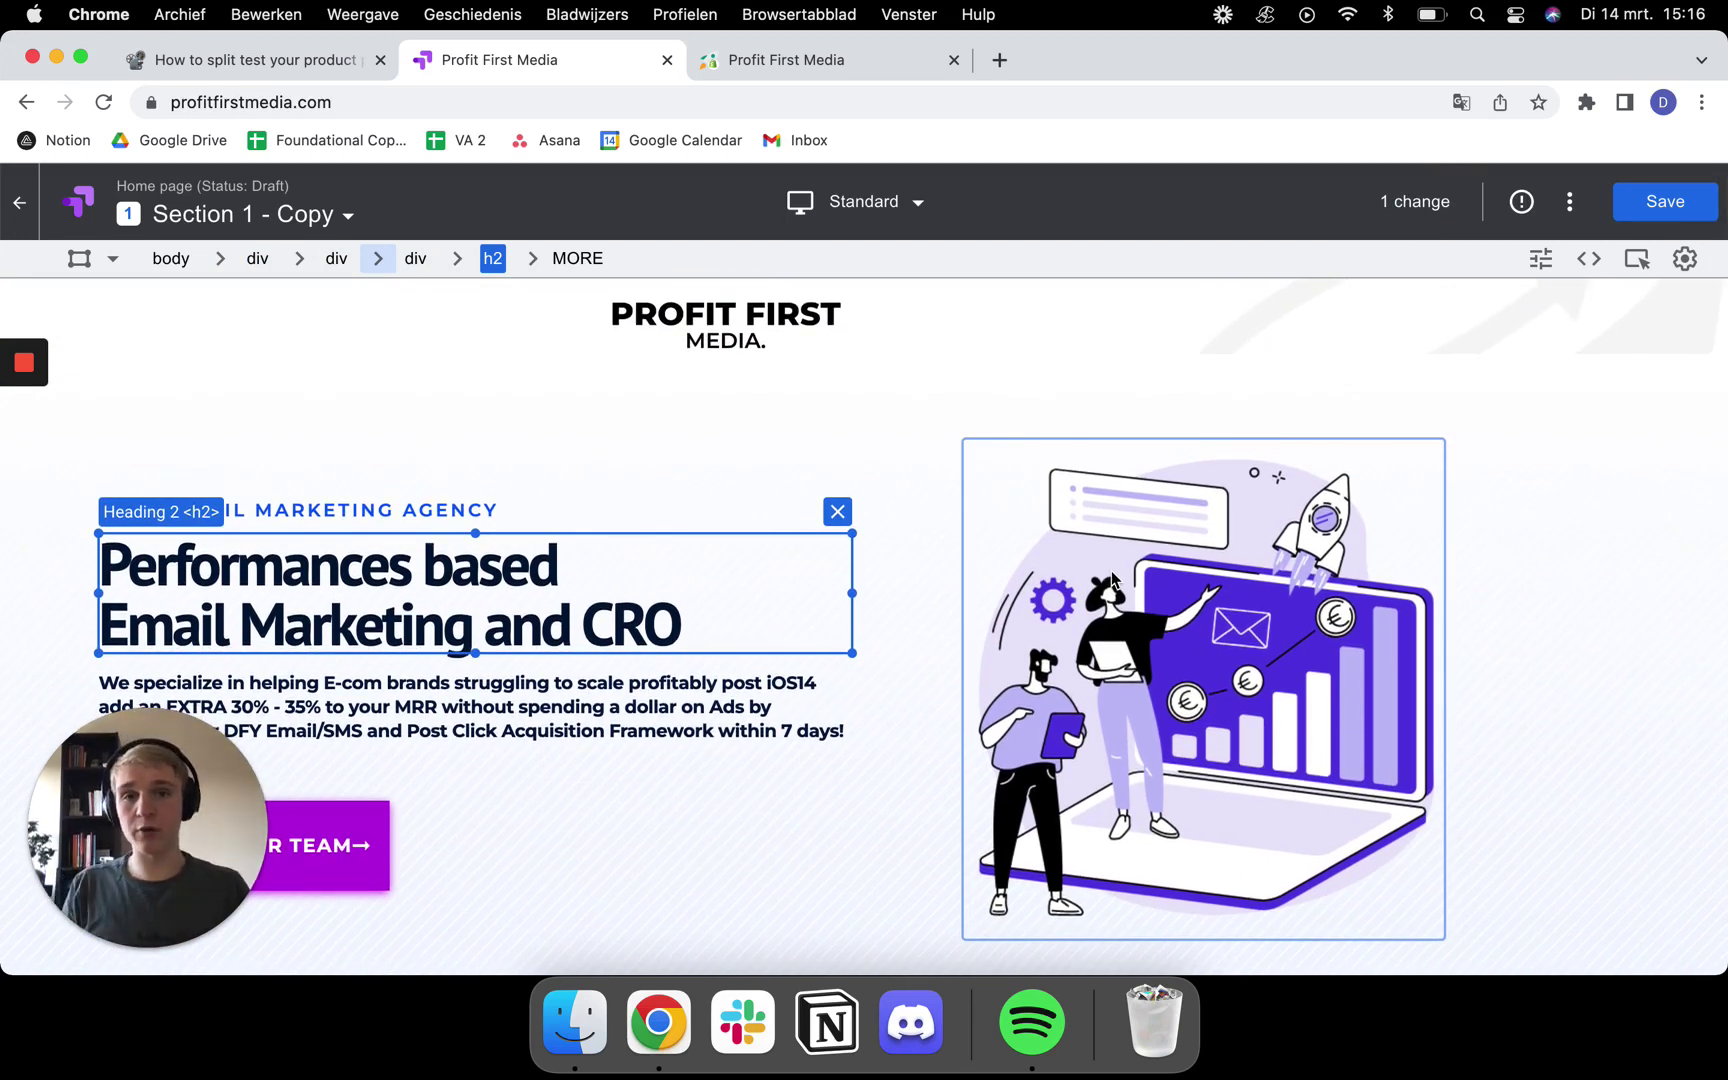
pyautogui.scroll(-1, 745, 674)
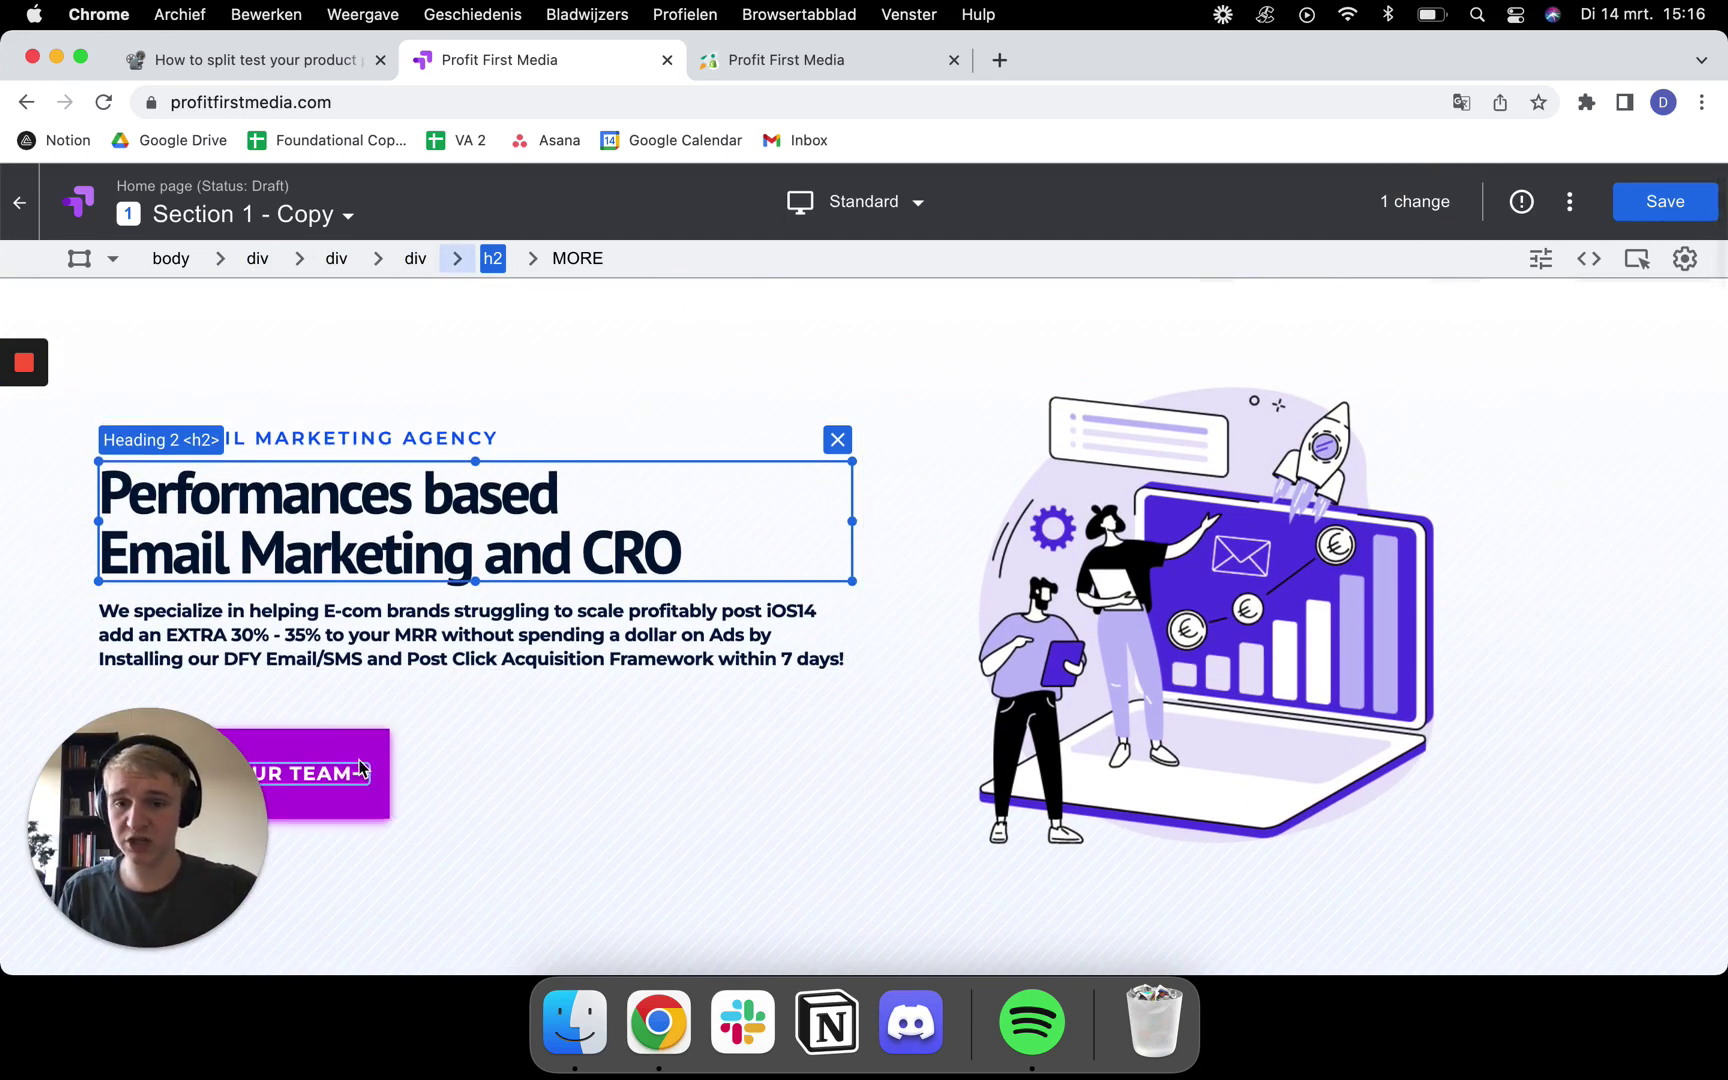
pyautogui.scroll(1, 376, 768)
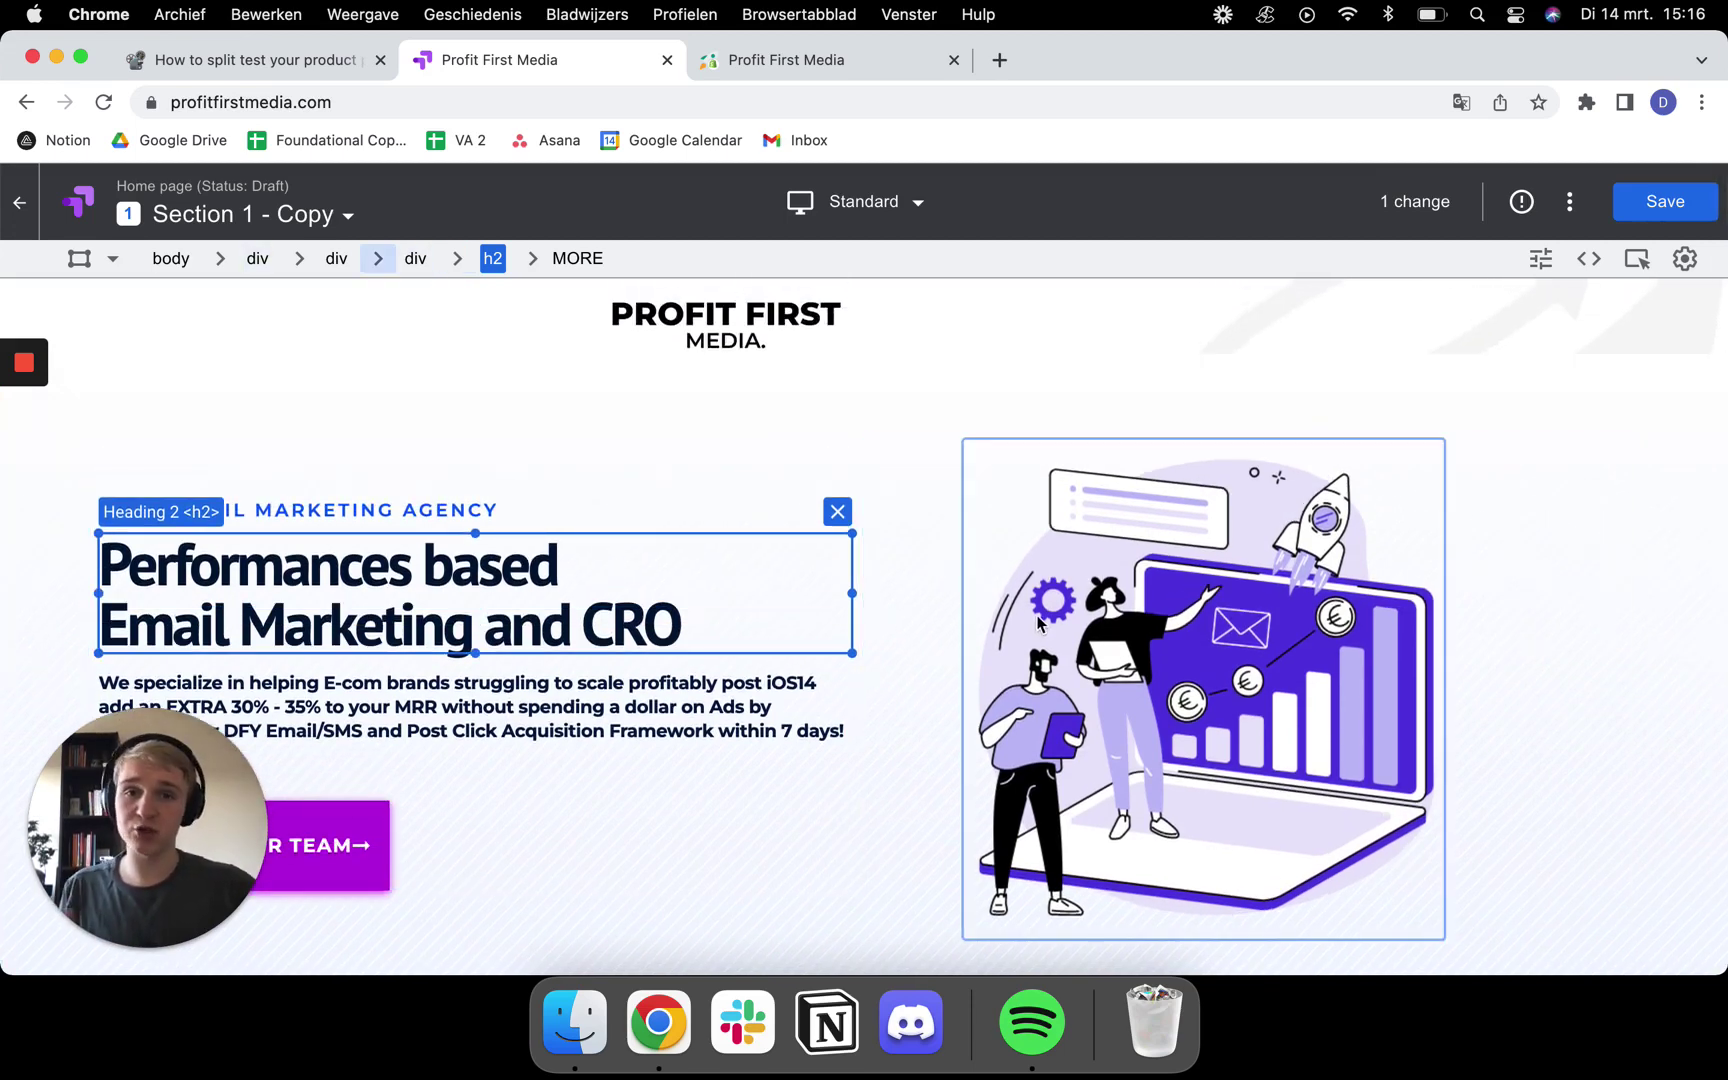
pyautogui.click(779, 59)
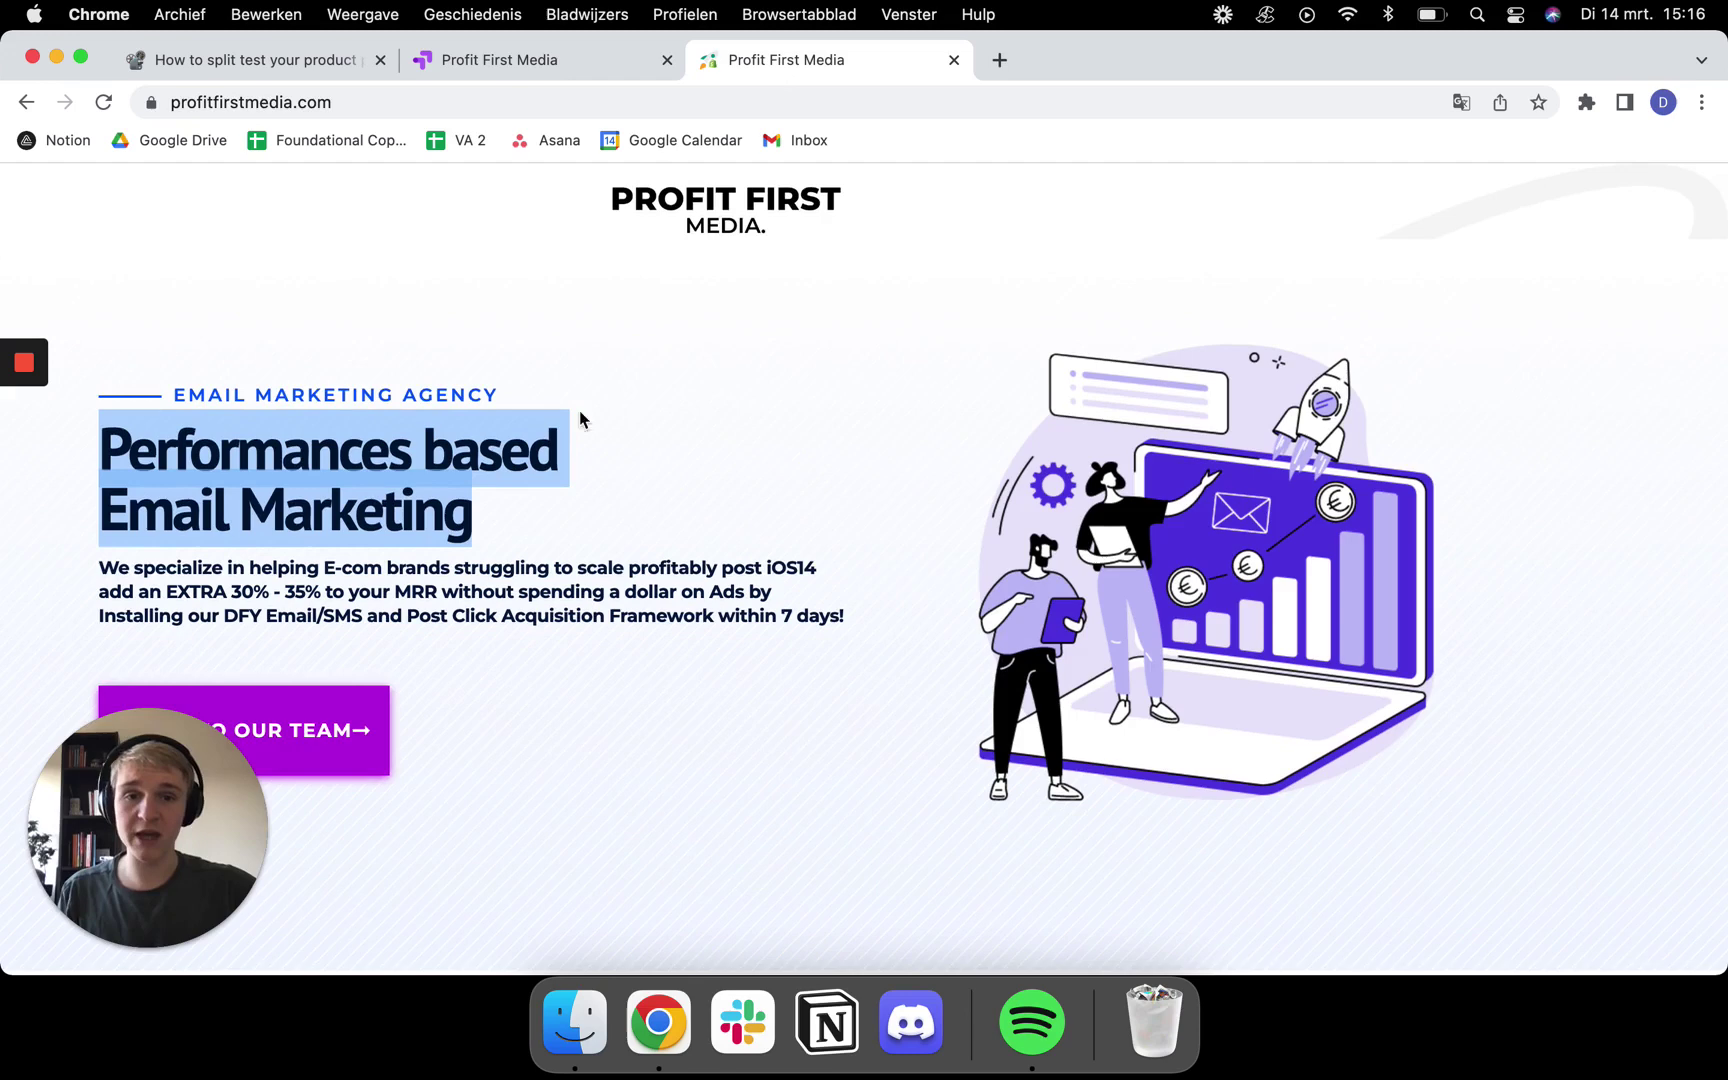
pyautogui.click(484, 59)
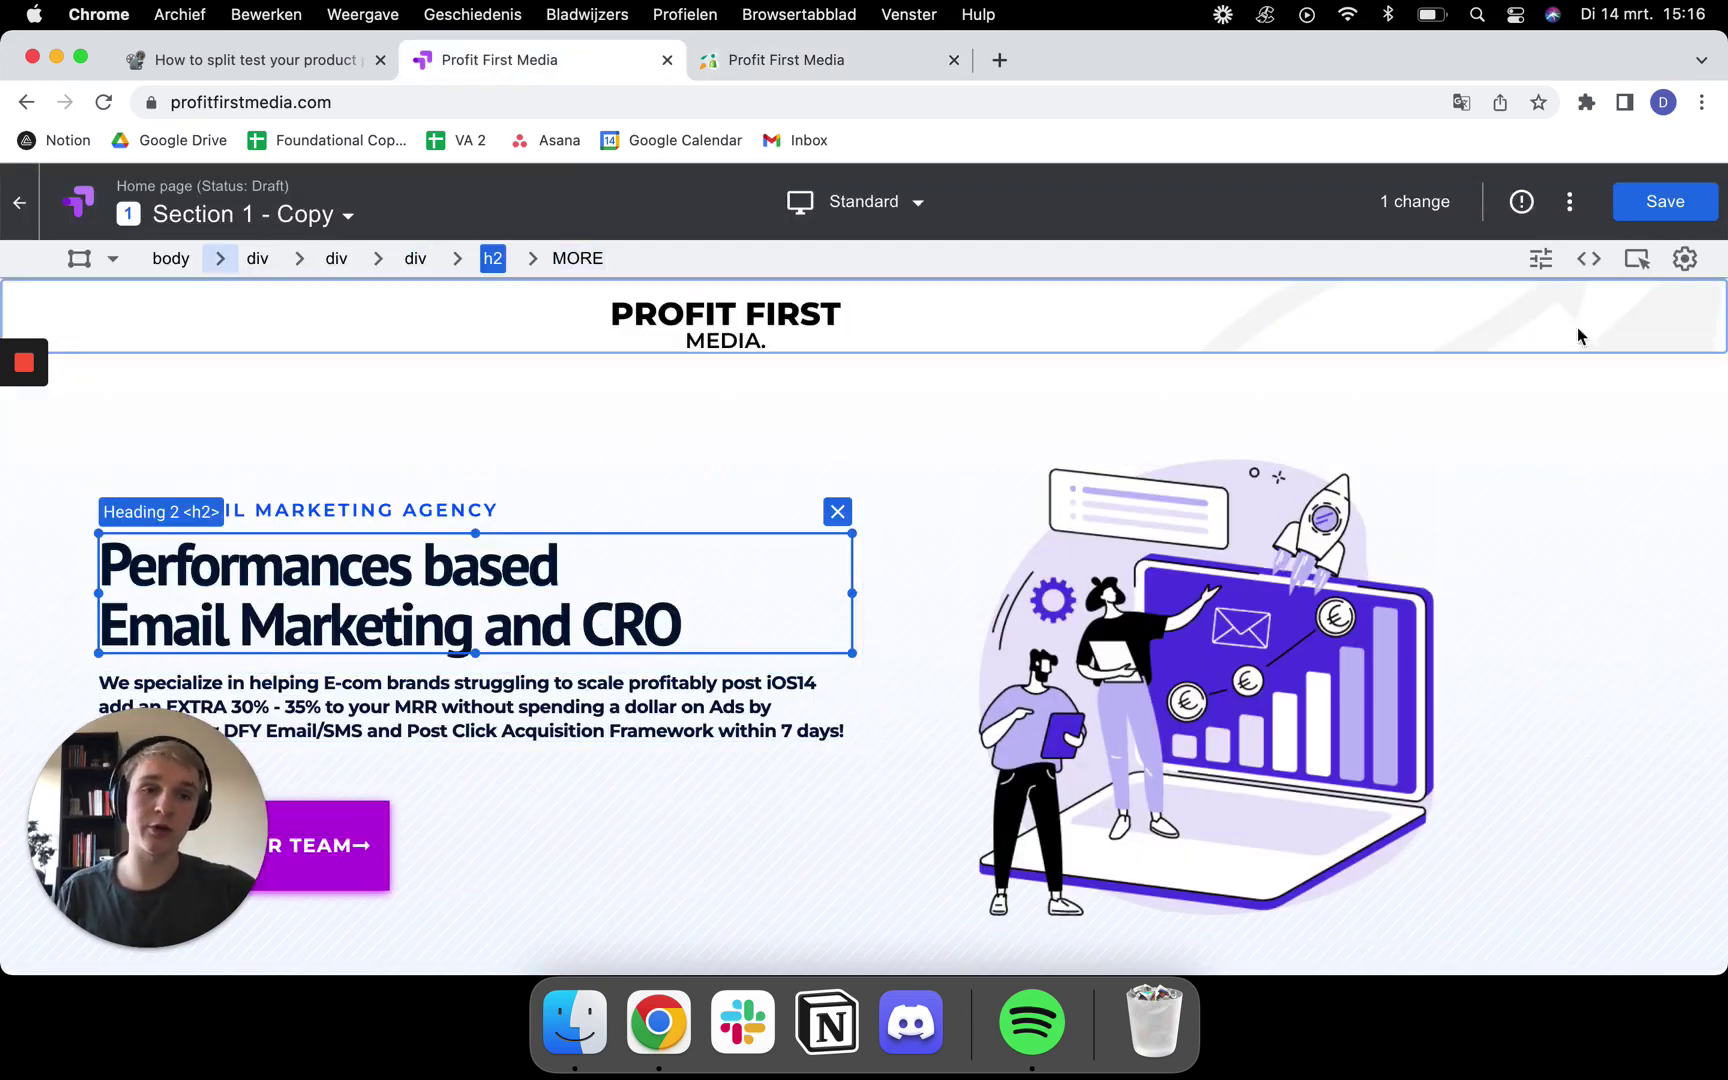
# Step: Save the variant's headline change, leave the visual editor, and check the variants and their weights in the experiment details
pyautogui.click(1665, 201)
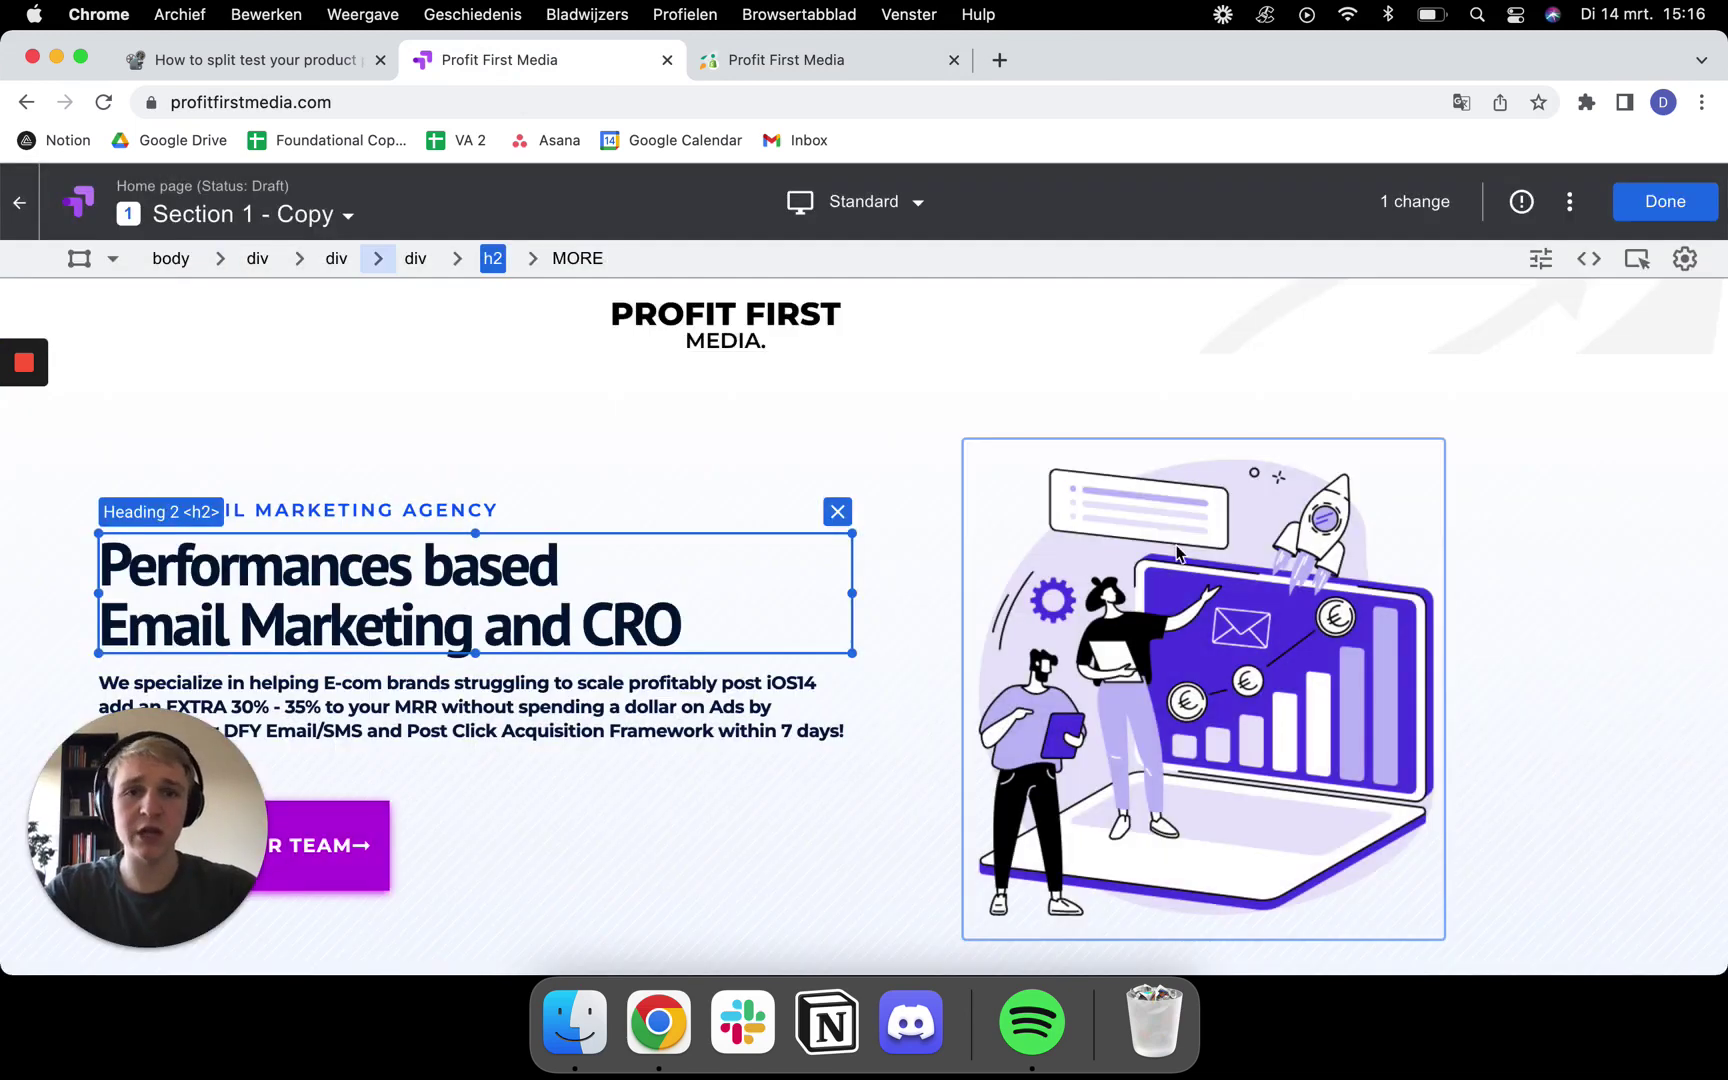
pyautogui.click(1665, 201)
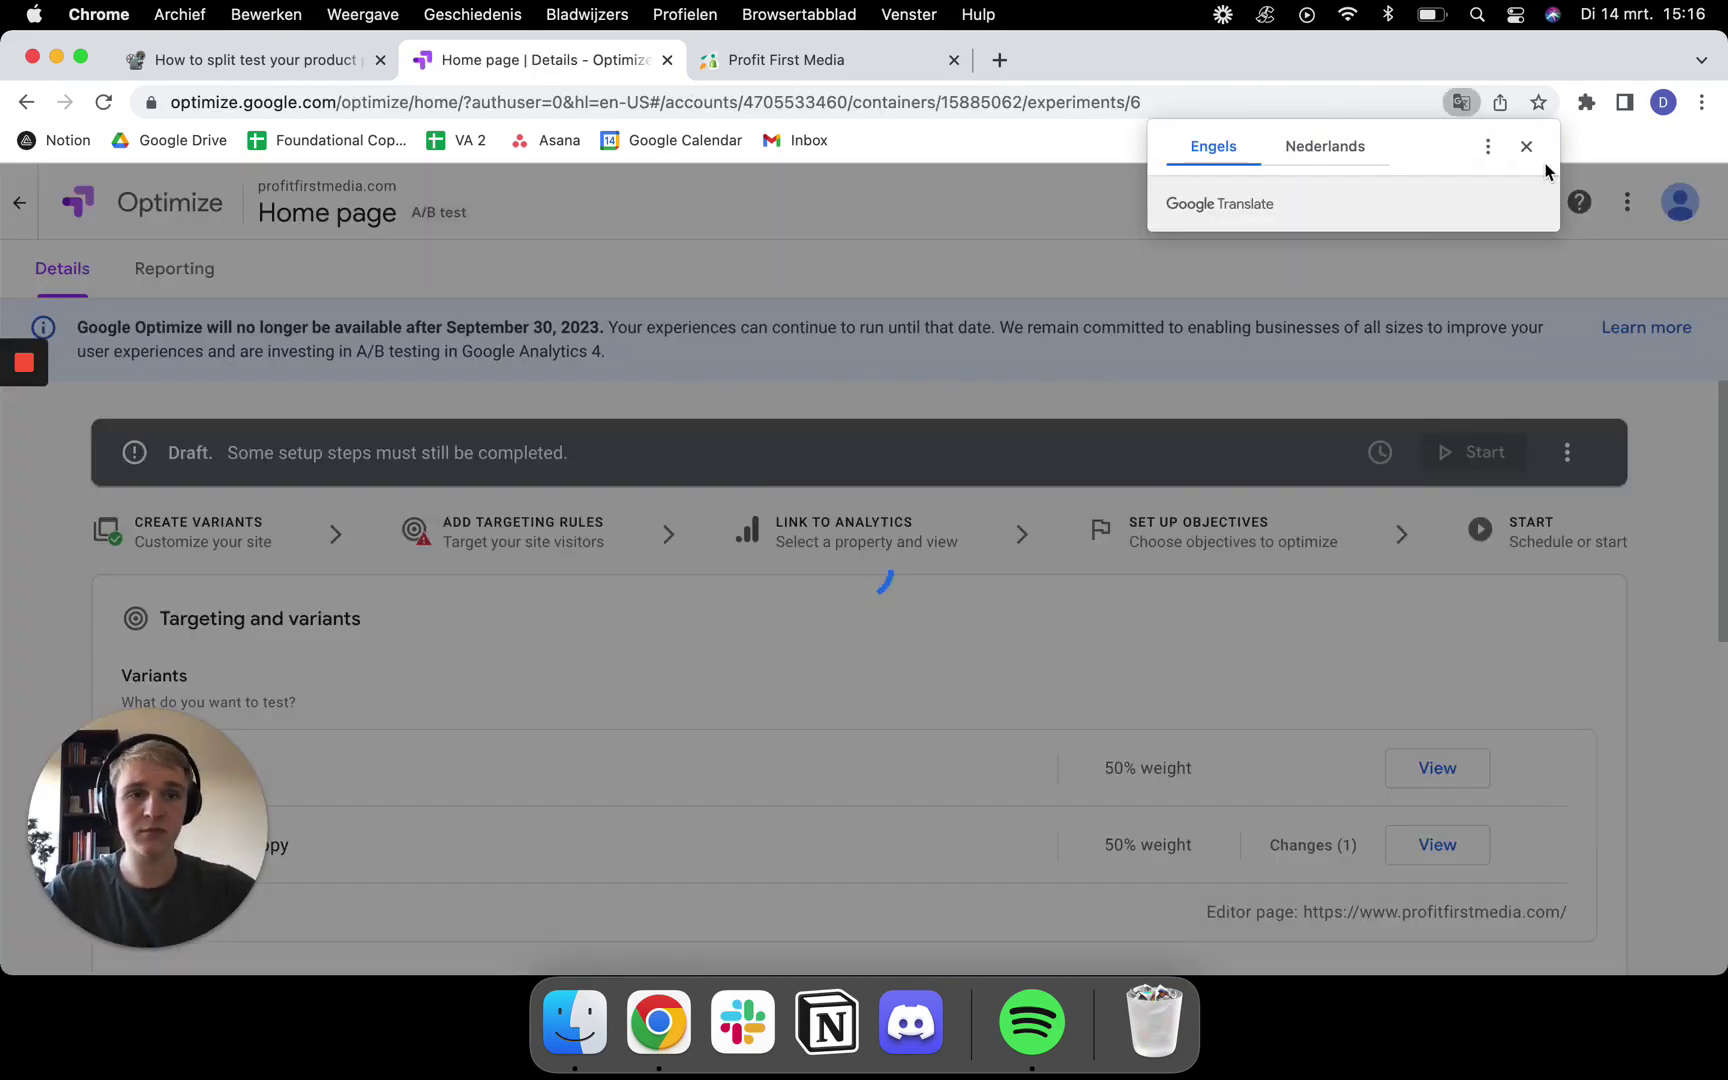
pyautogui.click(1528, 146)
pyautogui.scroll(-5, 946, 688)
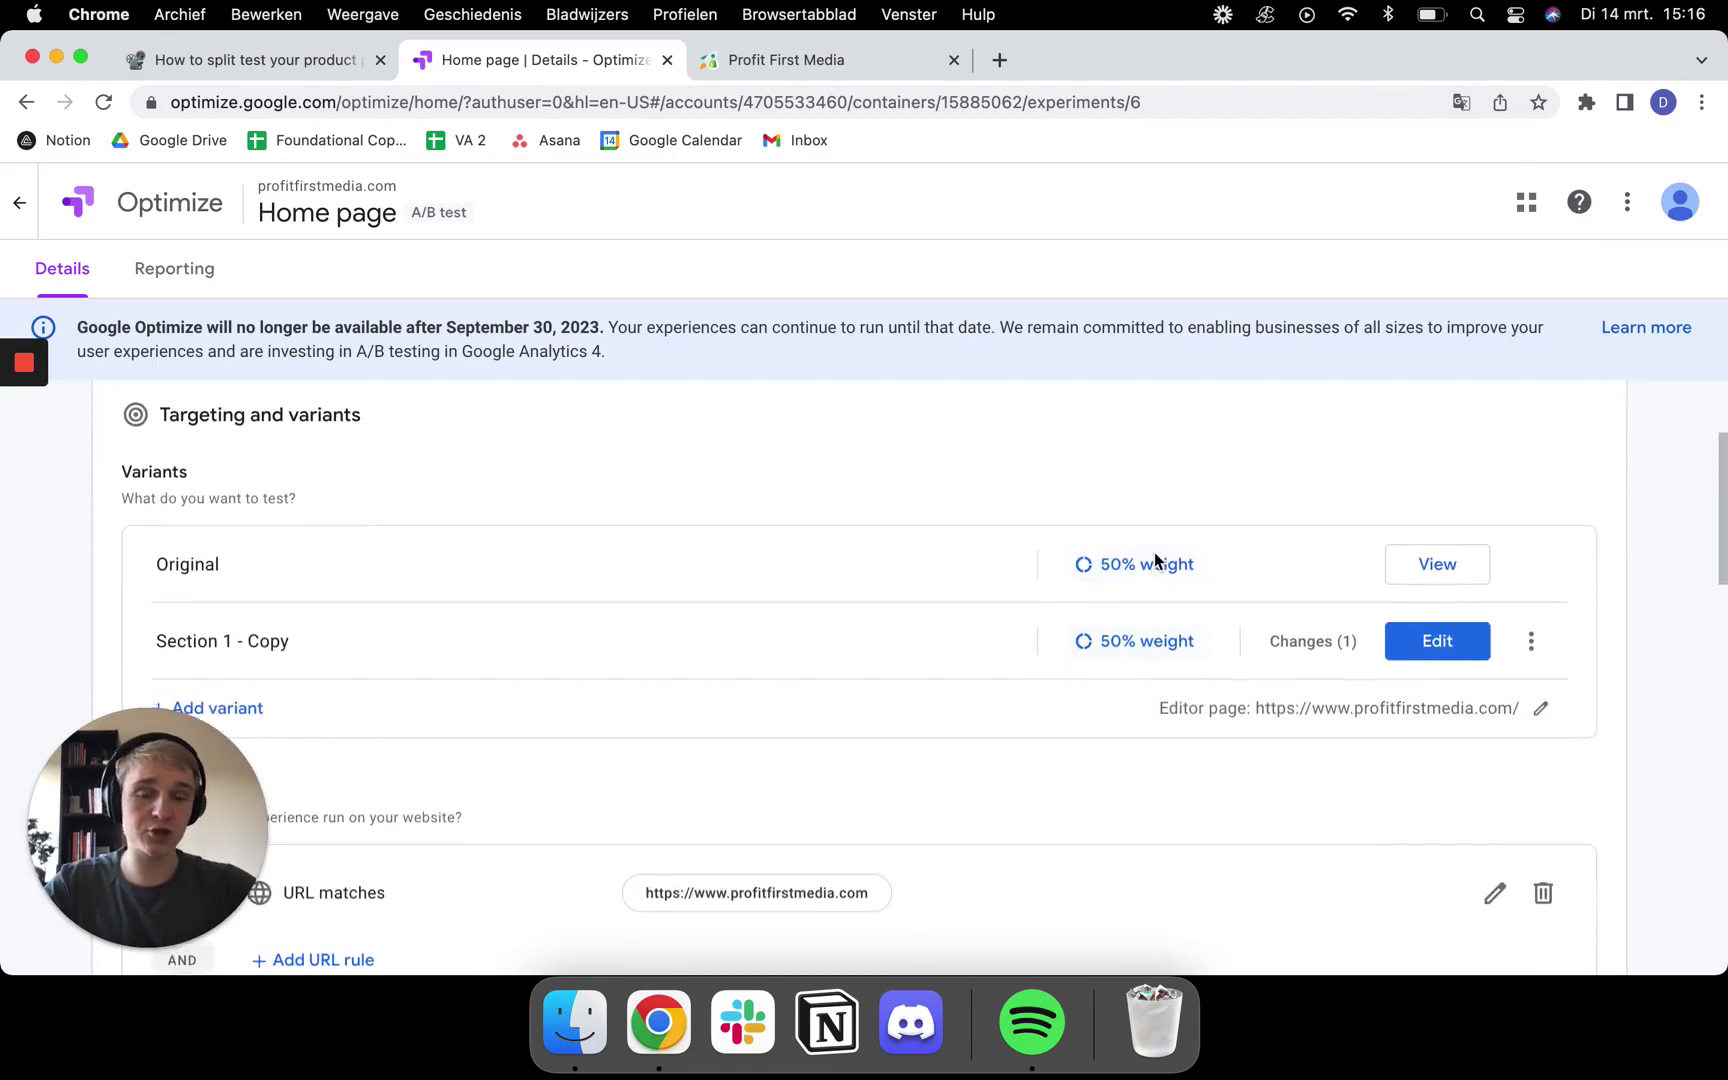
pyautogui.scroll(2, 1154, 552)
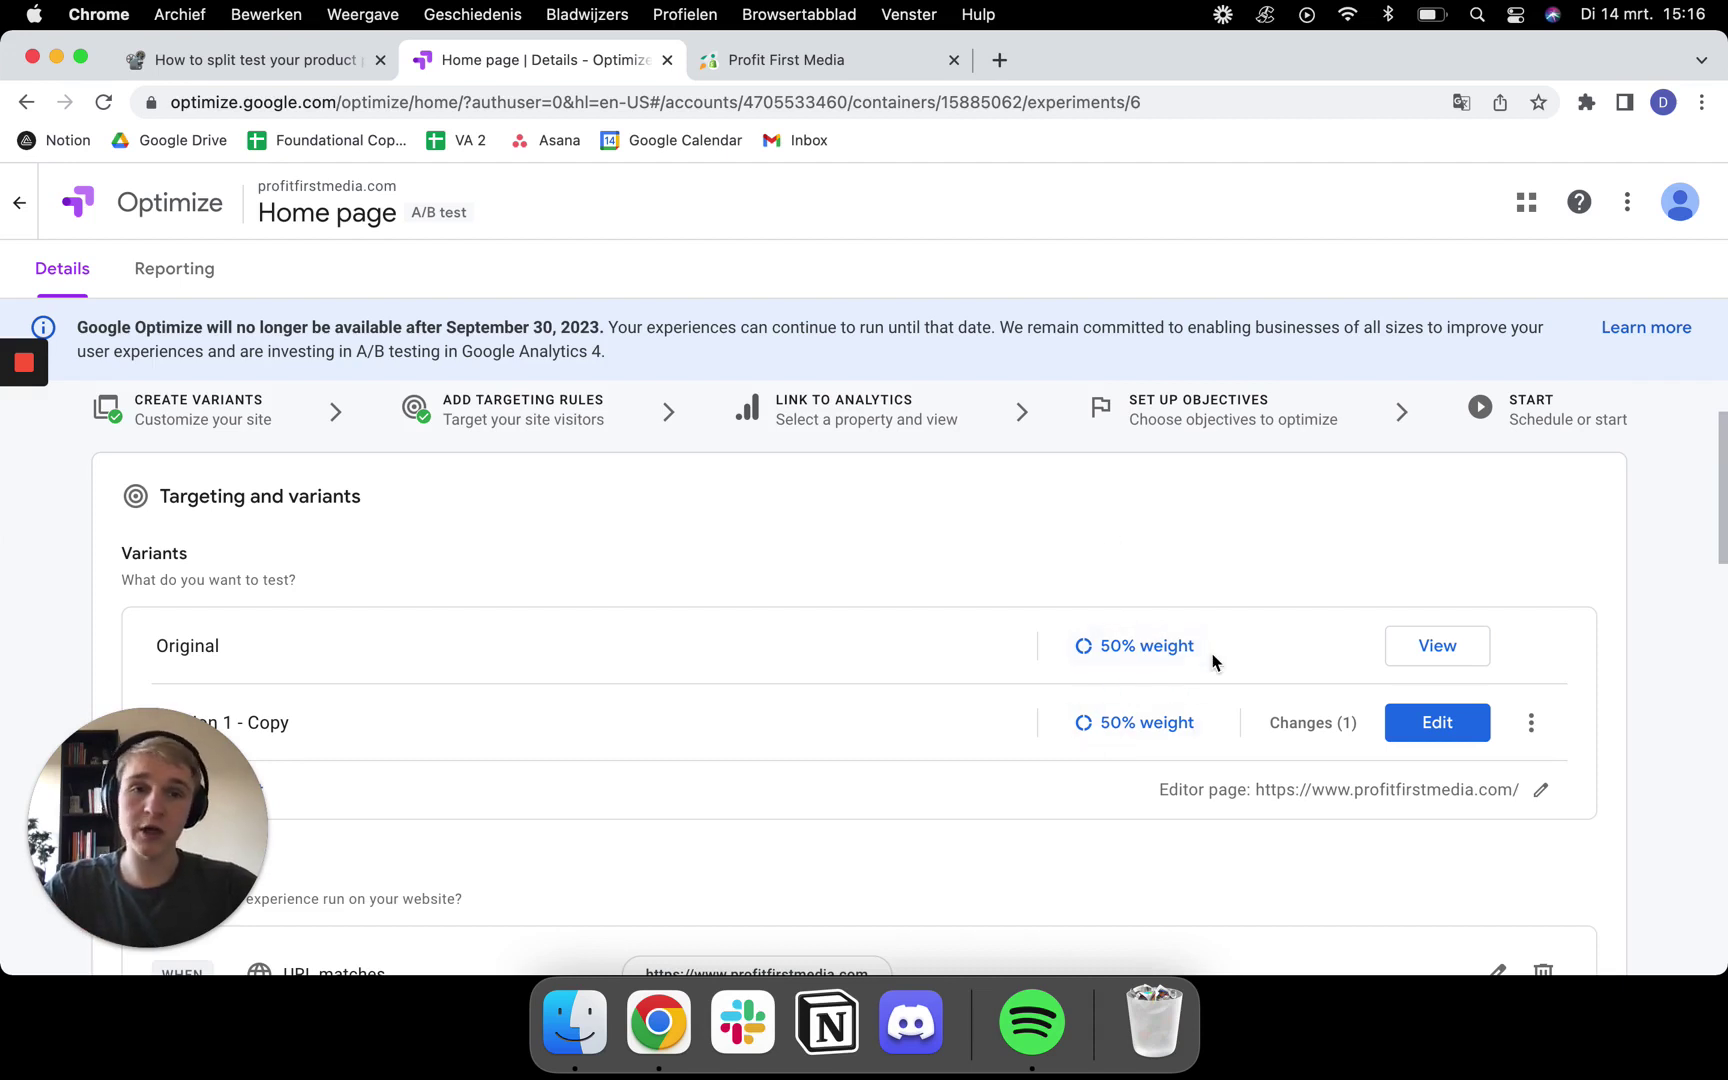
# Step: Check the variant weights and the page targeting URL rule, and compare the rule's address with the live home page
pyautogui.scroll(-1, 1207, 662)
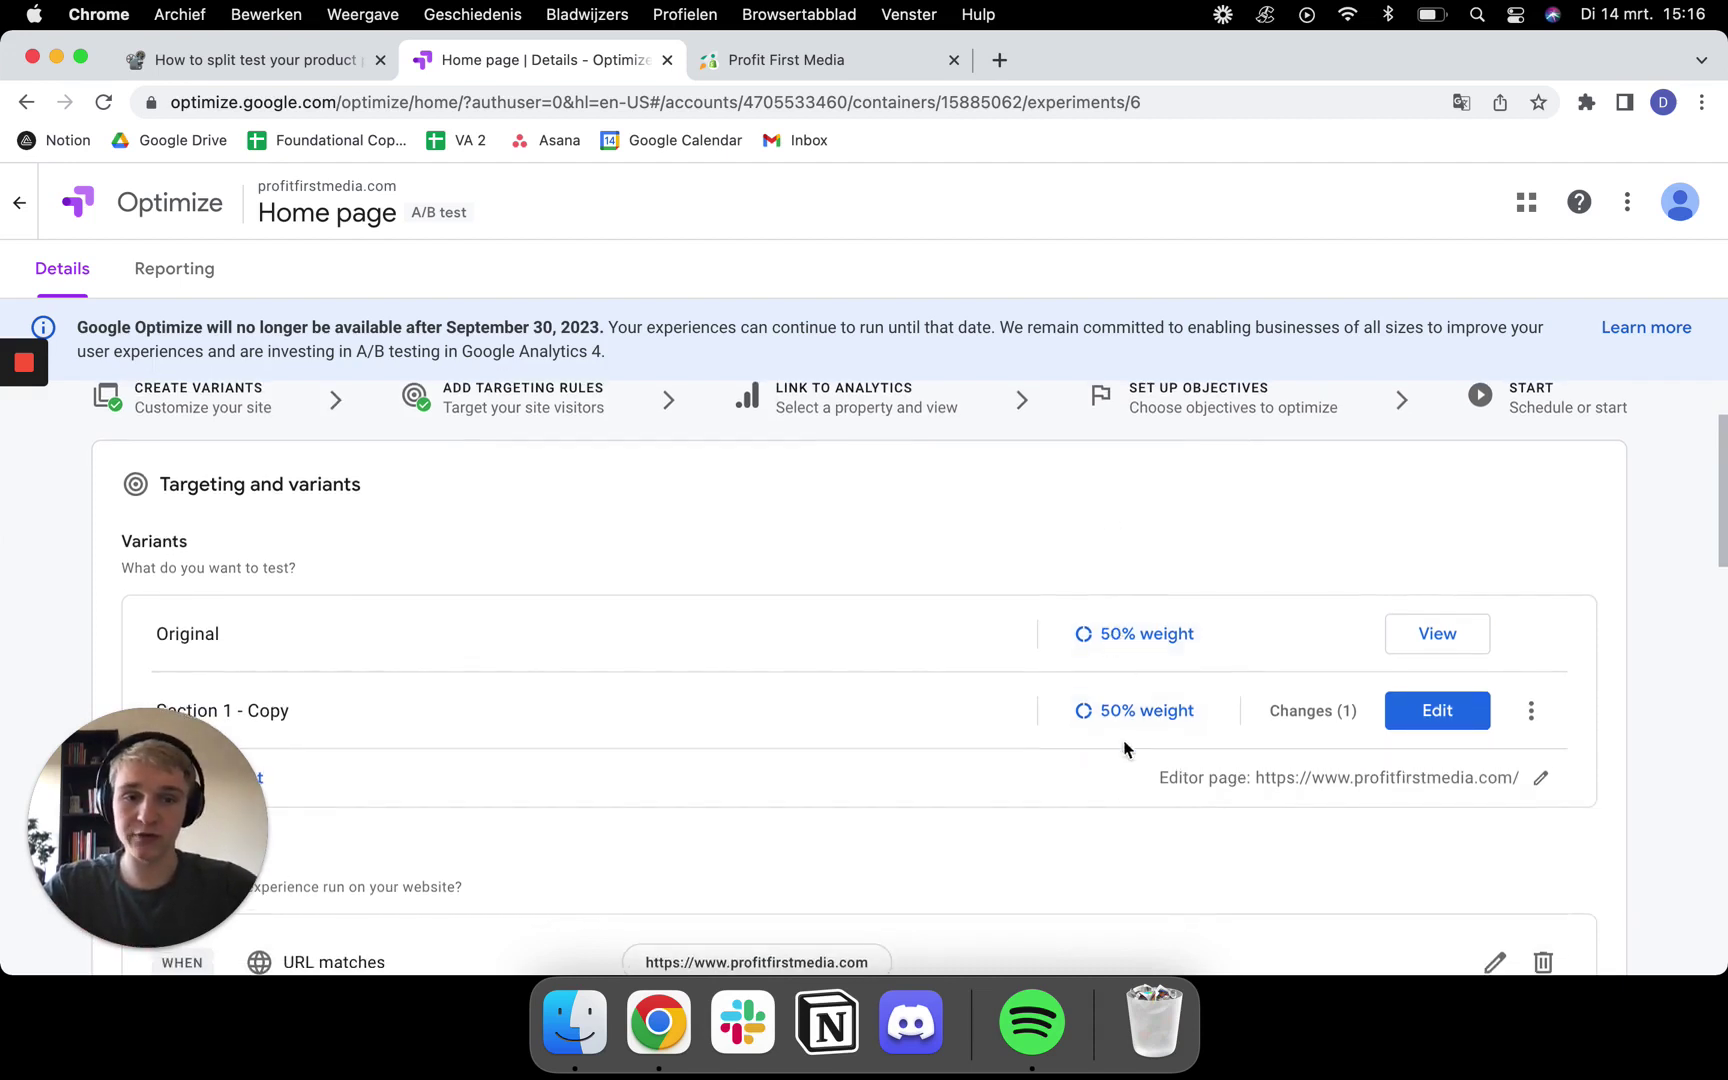
pyautogui.scroll(-1, 1125, 748)
pyautogui.scroll(2, 900, 640)
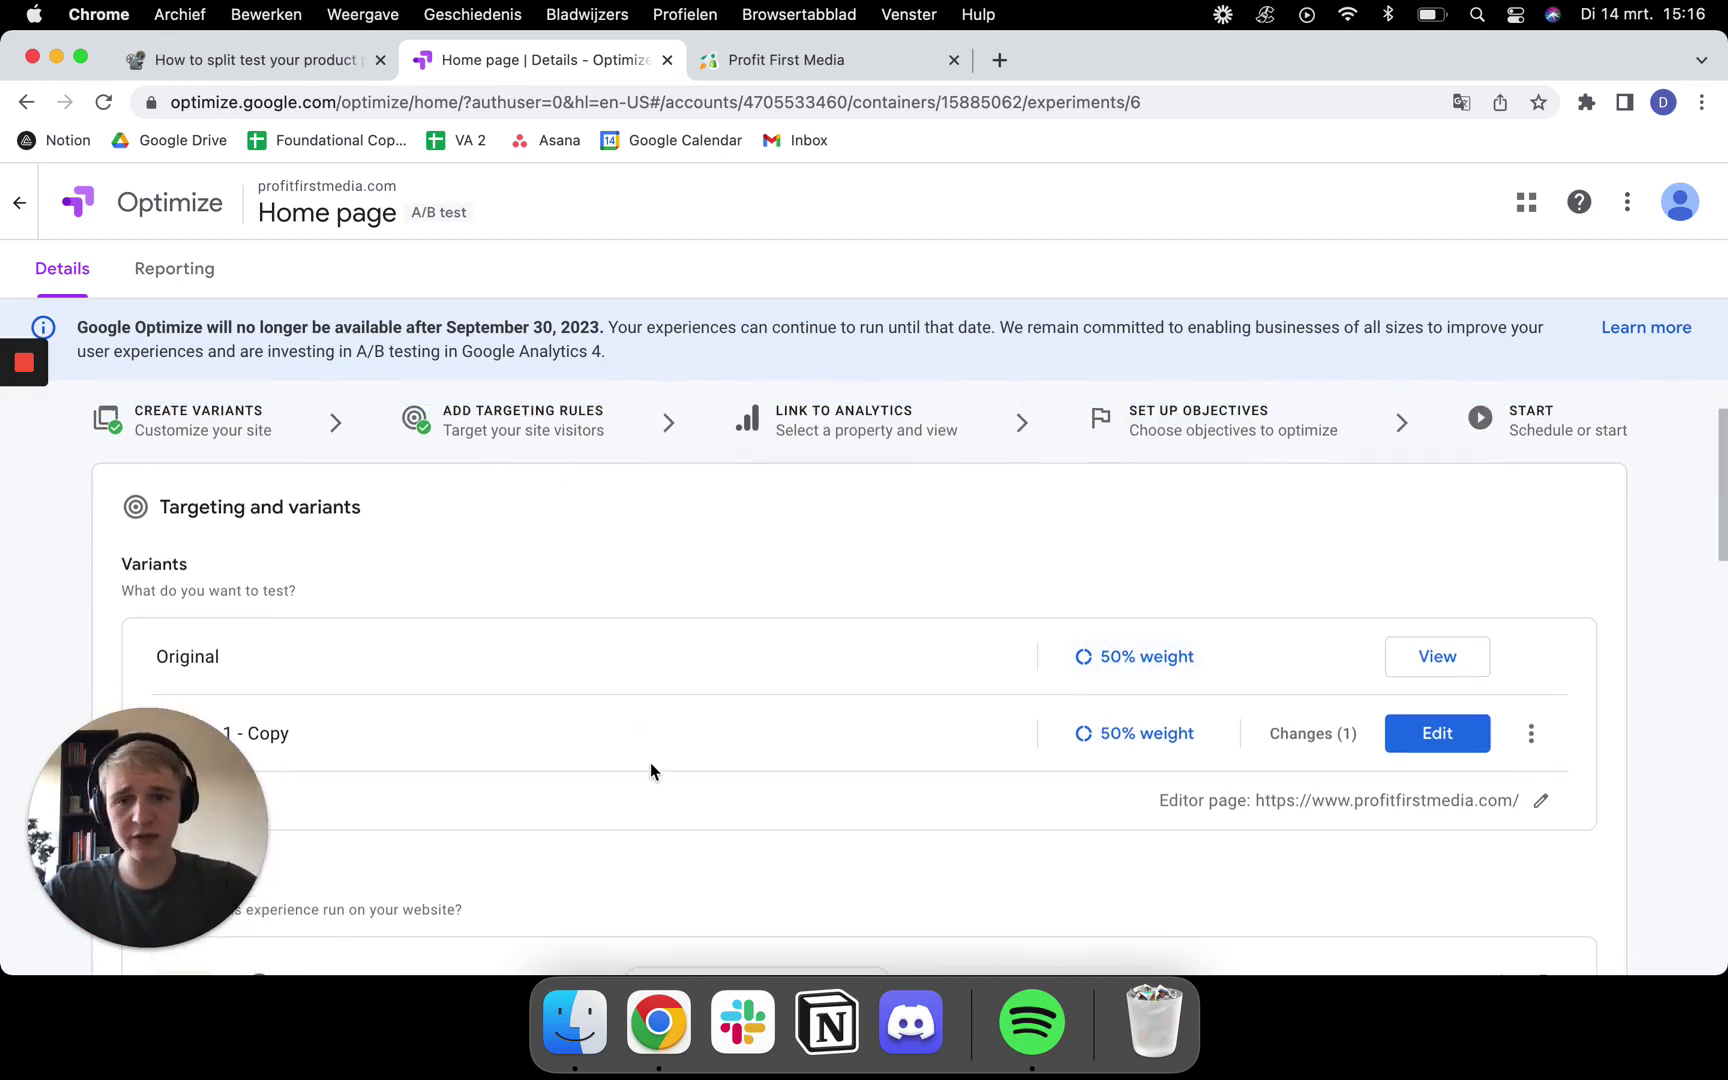
pyautogui.scroll(-10, 650, 770)
pyautogui.scroll(2, 662, 667)
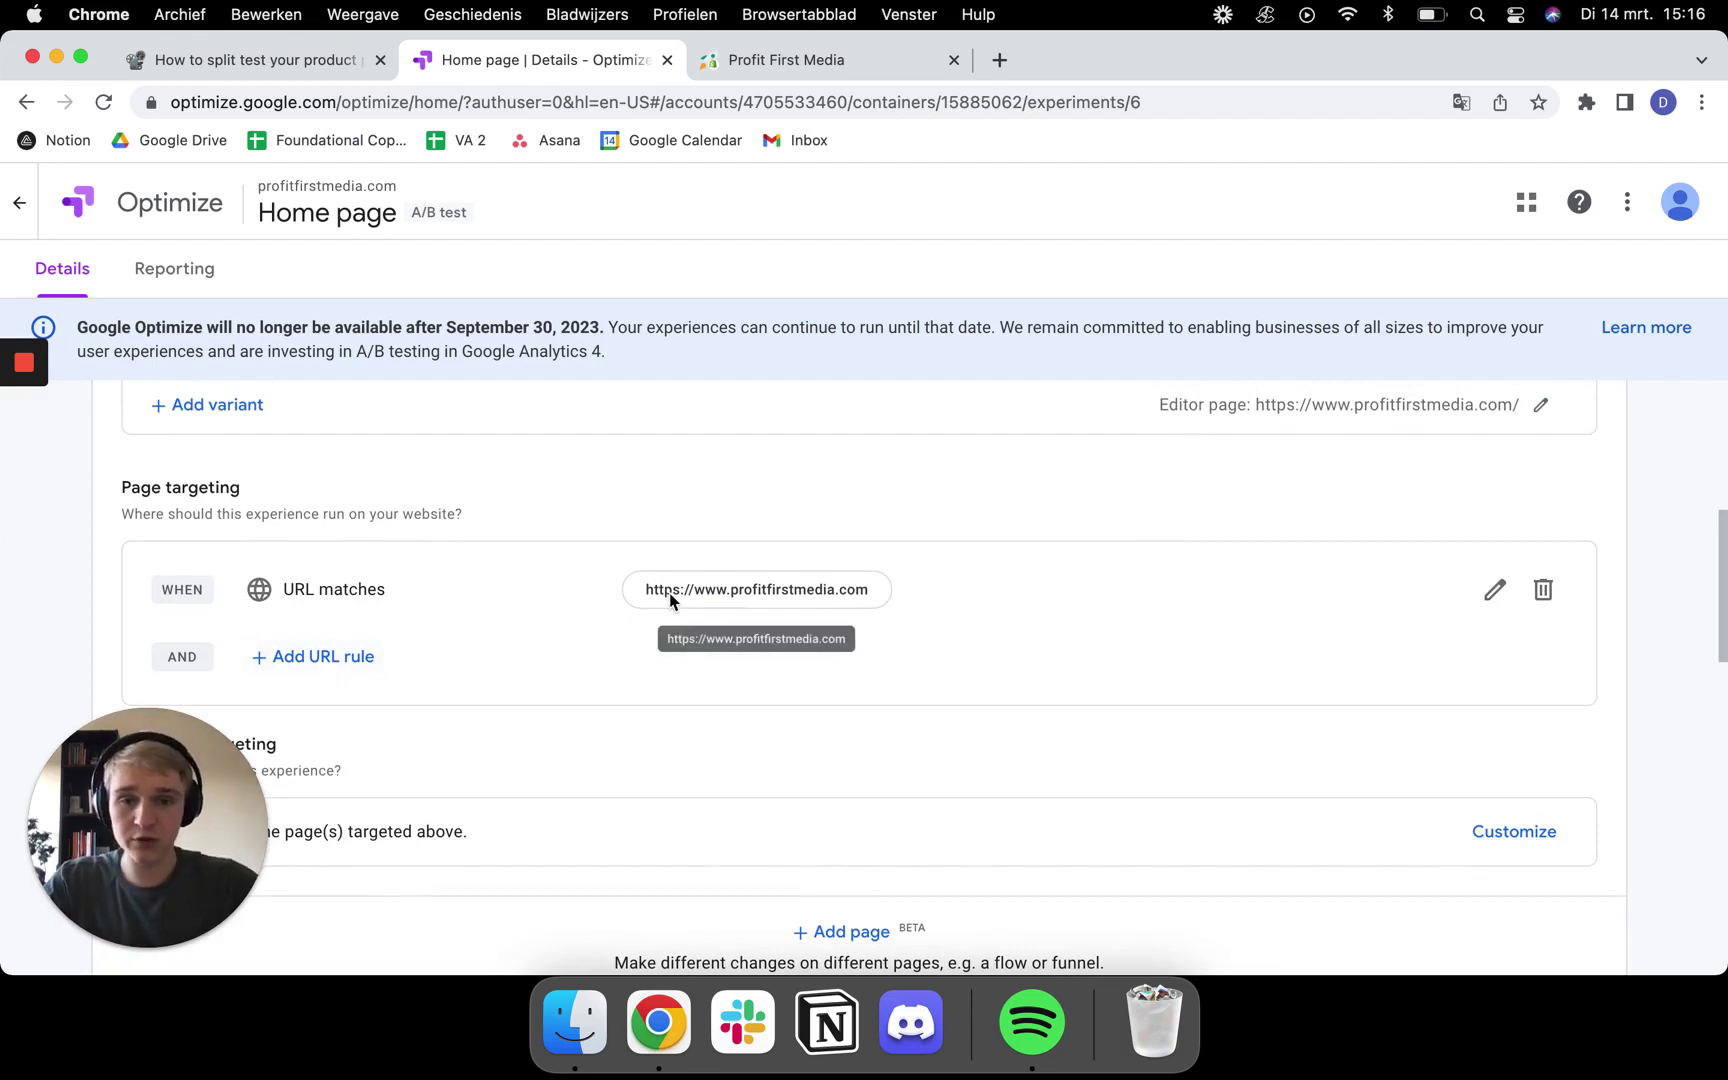
pyautogui.moveTo(865, 594); pyautogui.dragTo(643, 586)
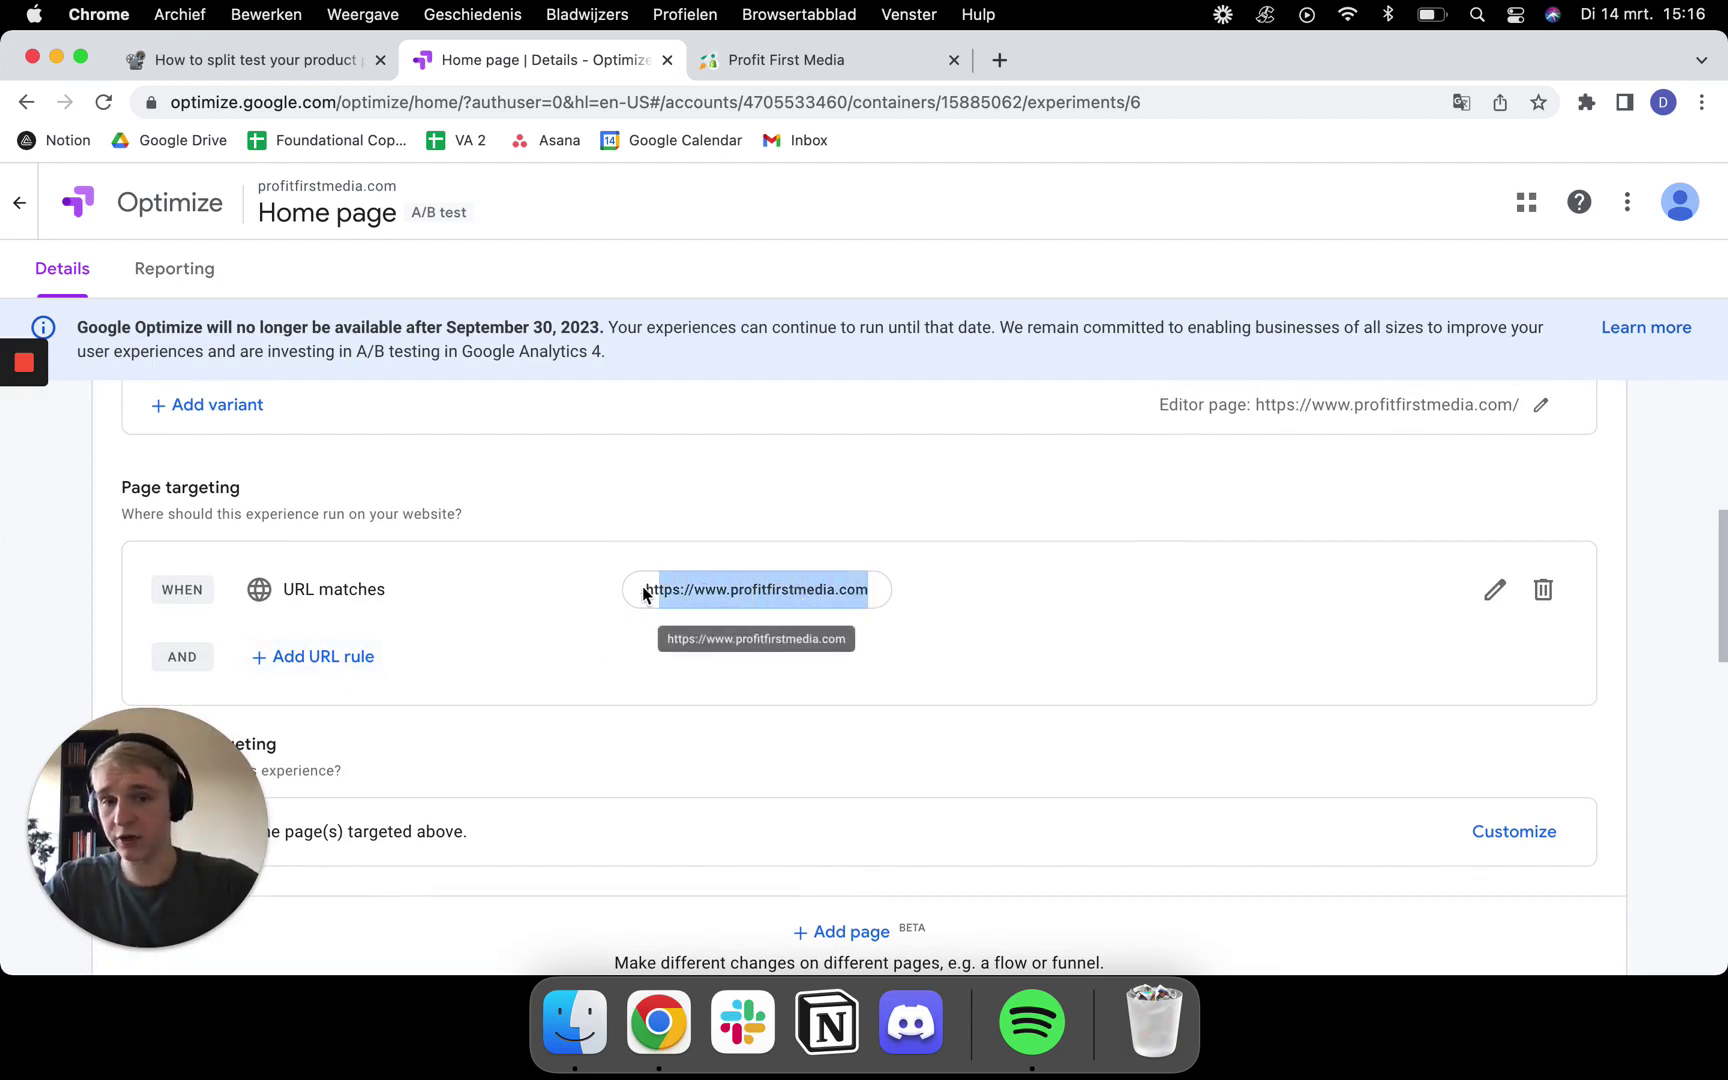
pyautogui.click(794, 556)
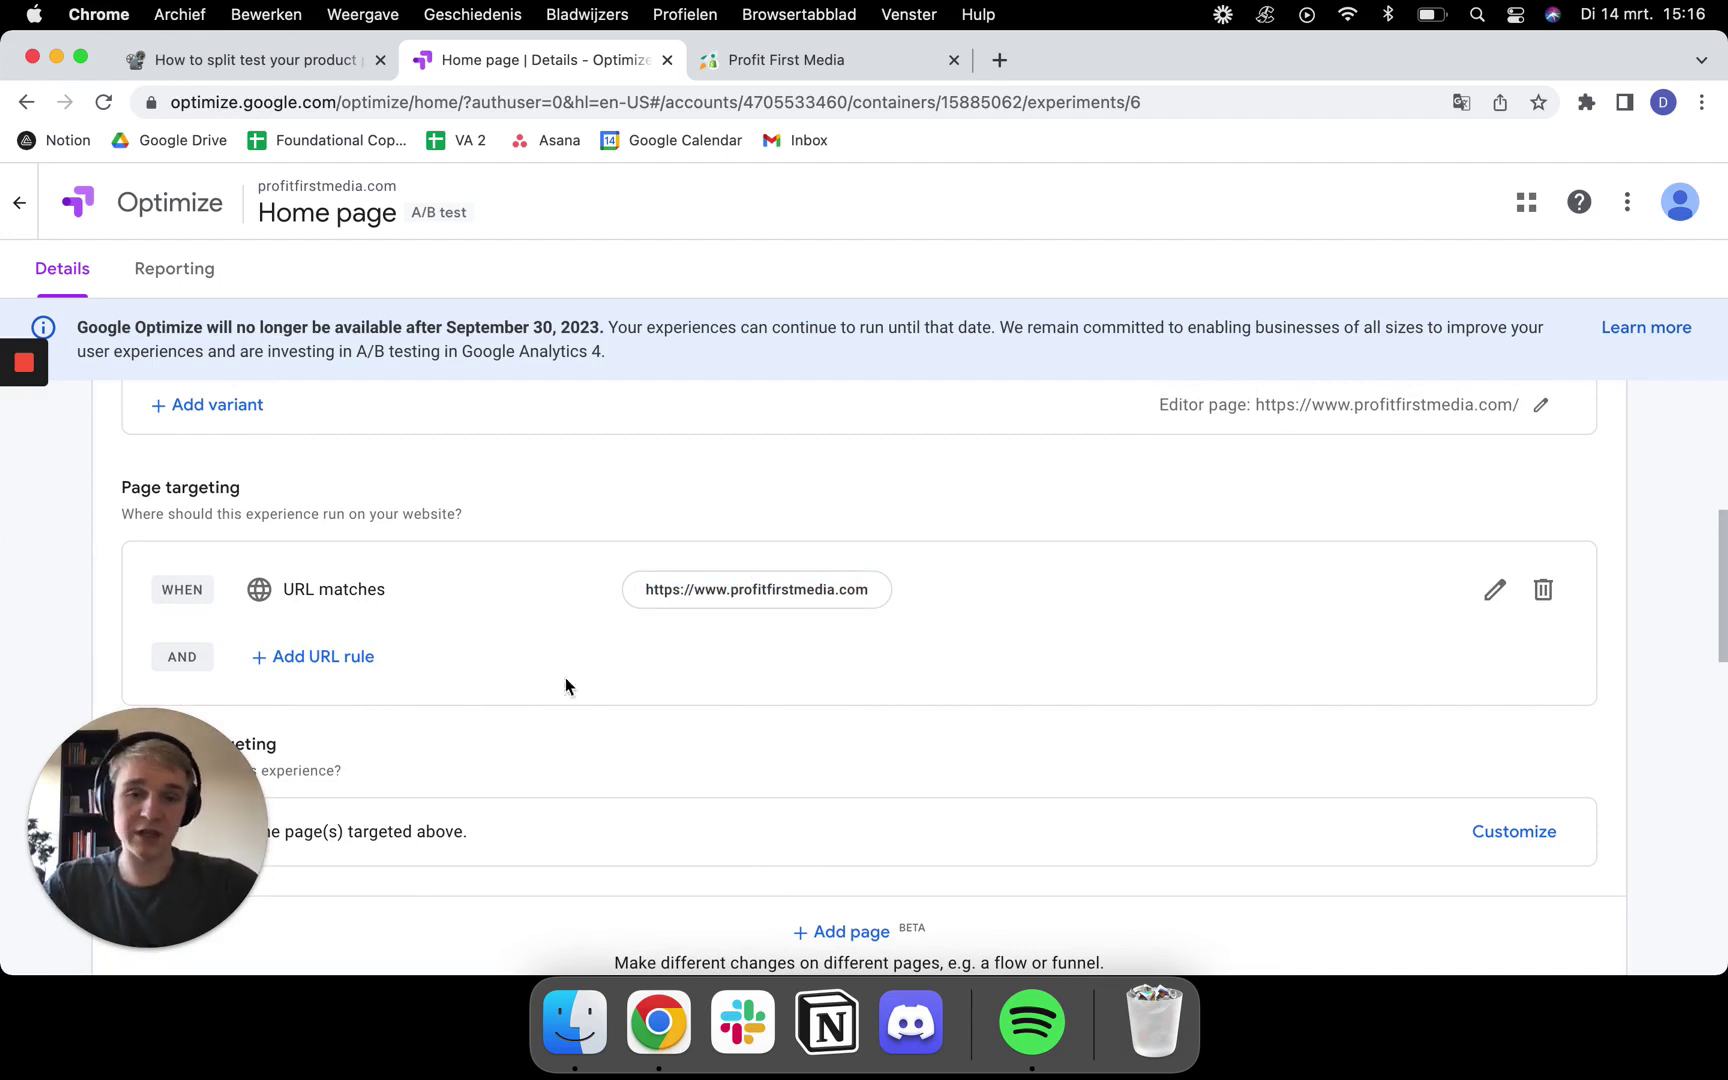
pyautogui.moveTo(868, 590); pyautogui.dragTo(648, 597)
pyautogui.click(682, 598)
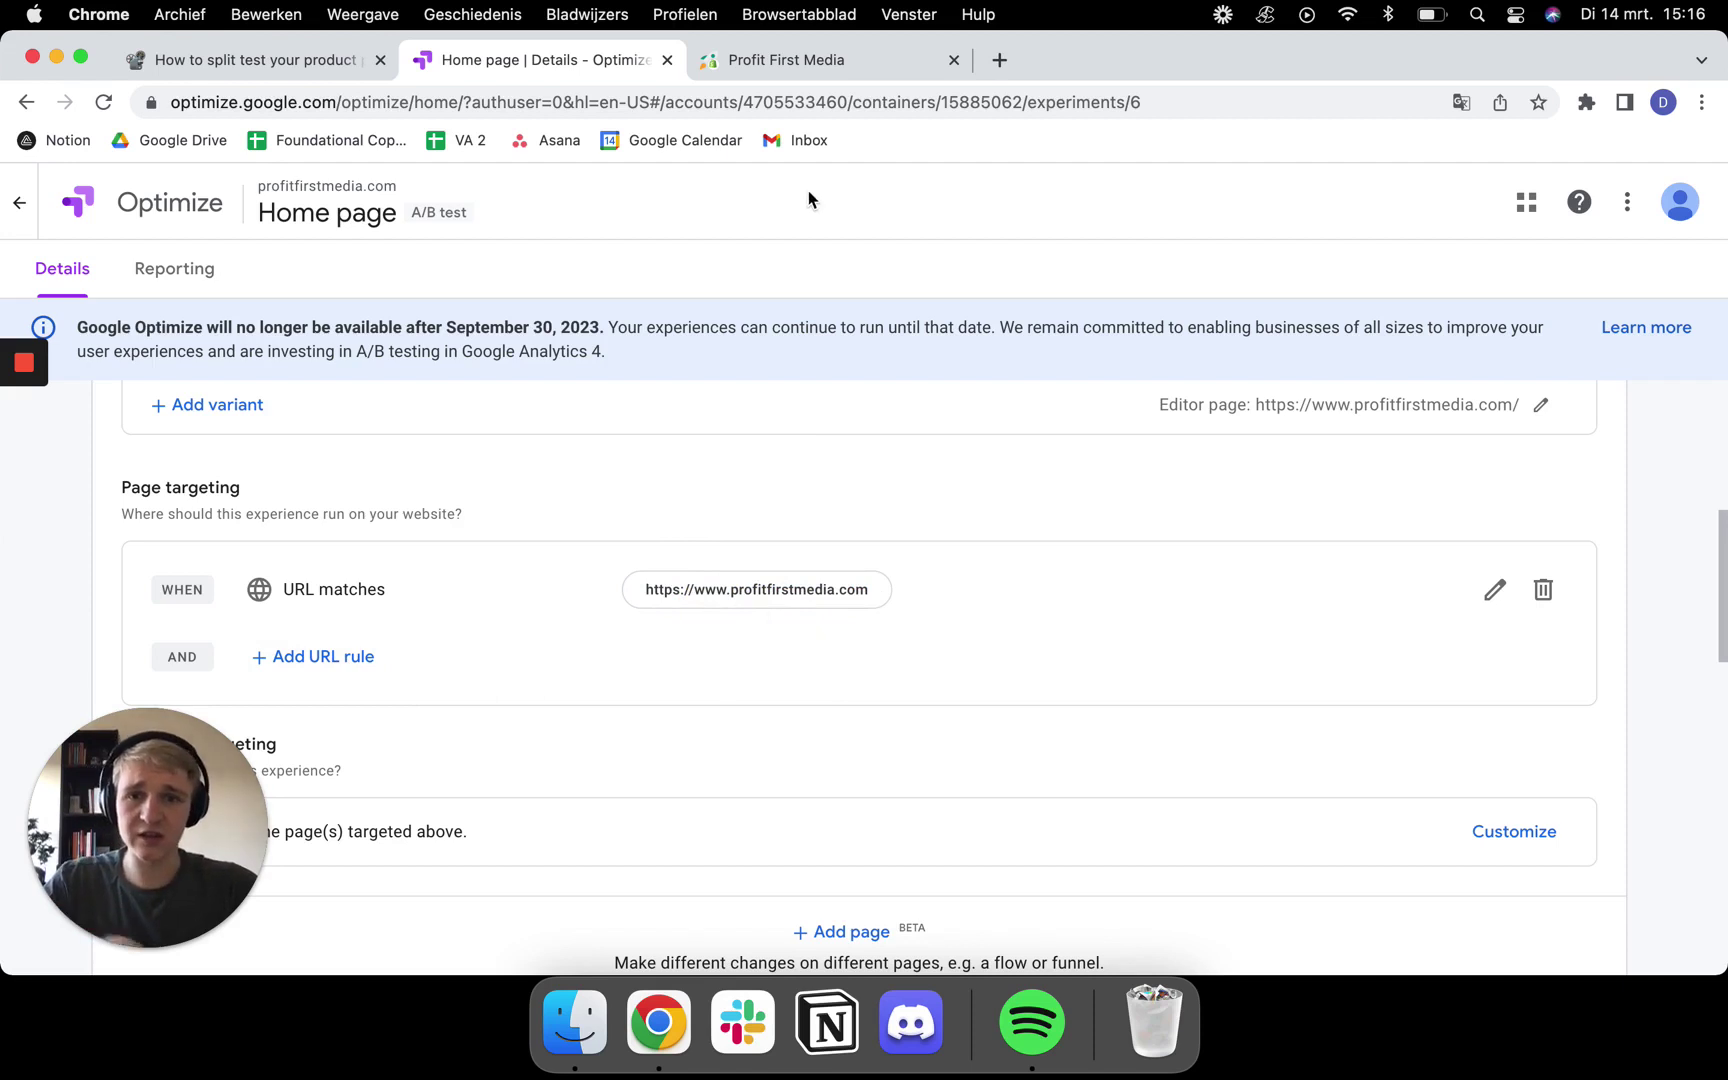
pyautogui.moveTo(645, 590); pyautogui.dragTo(860, 594)
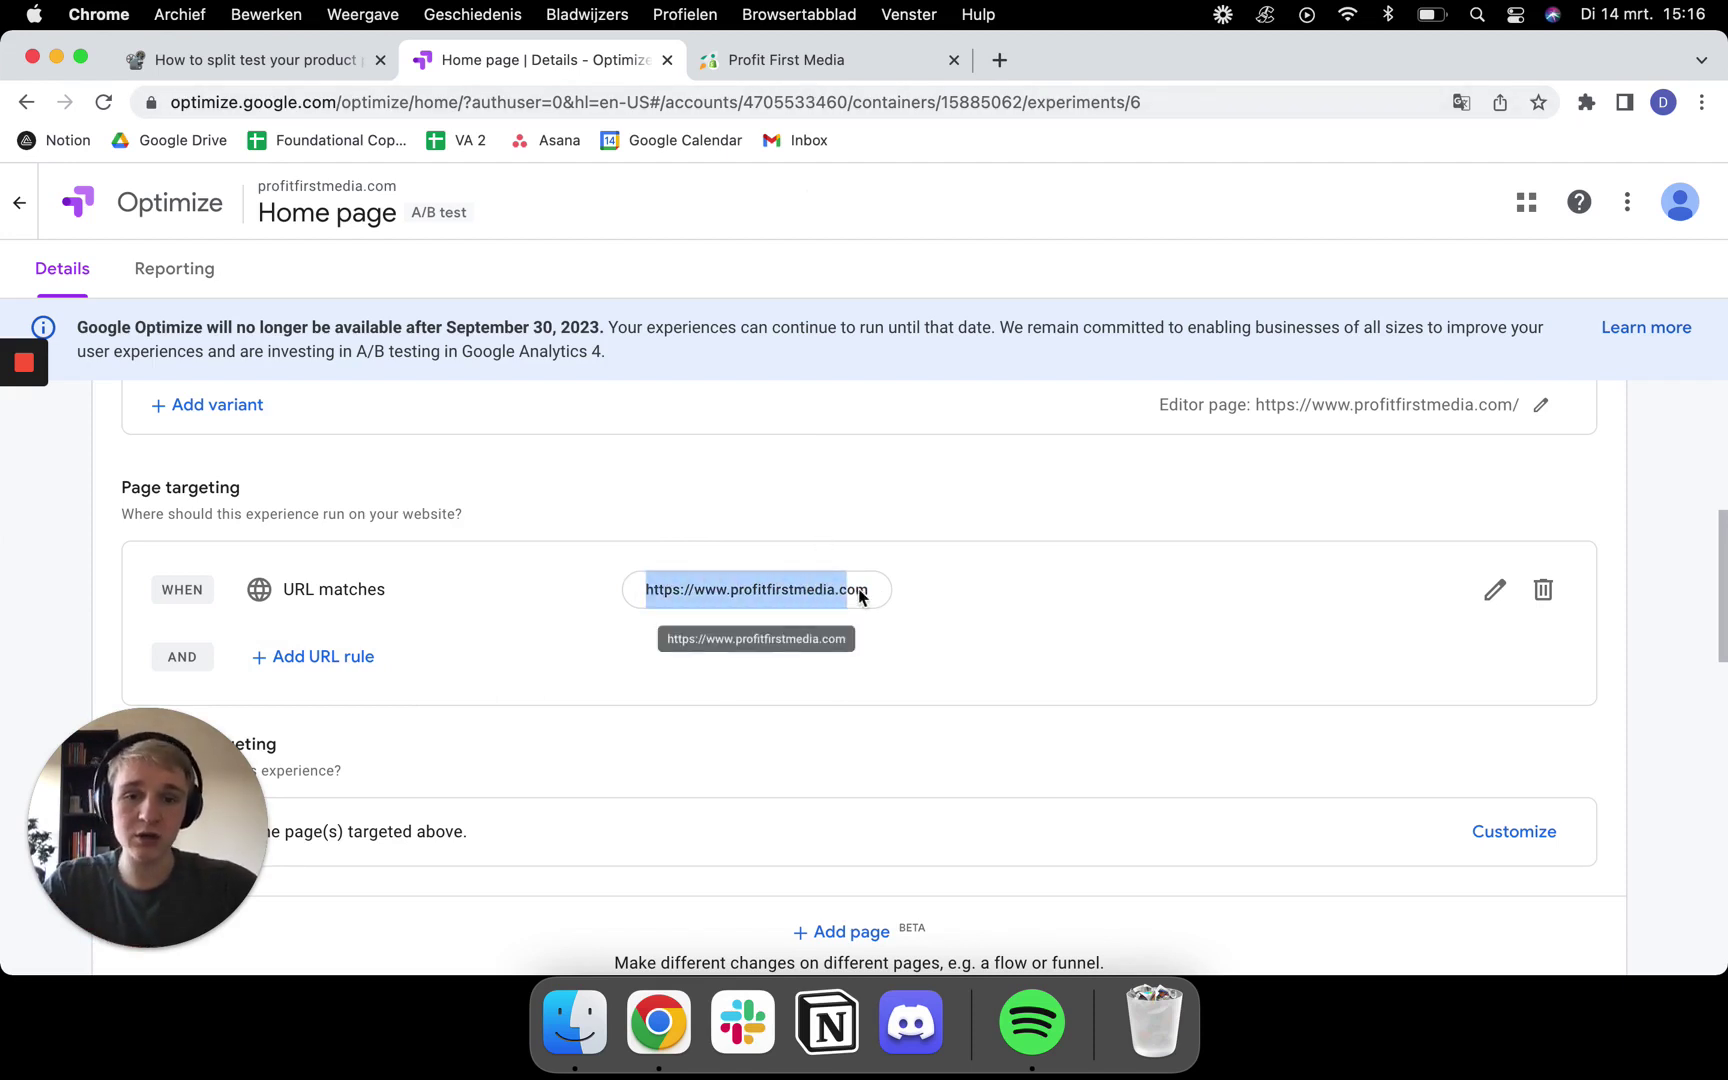
pyautogui.click(778, 58)
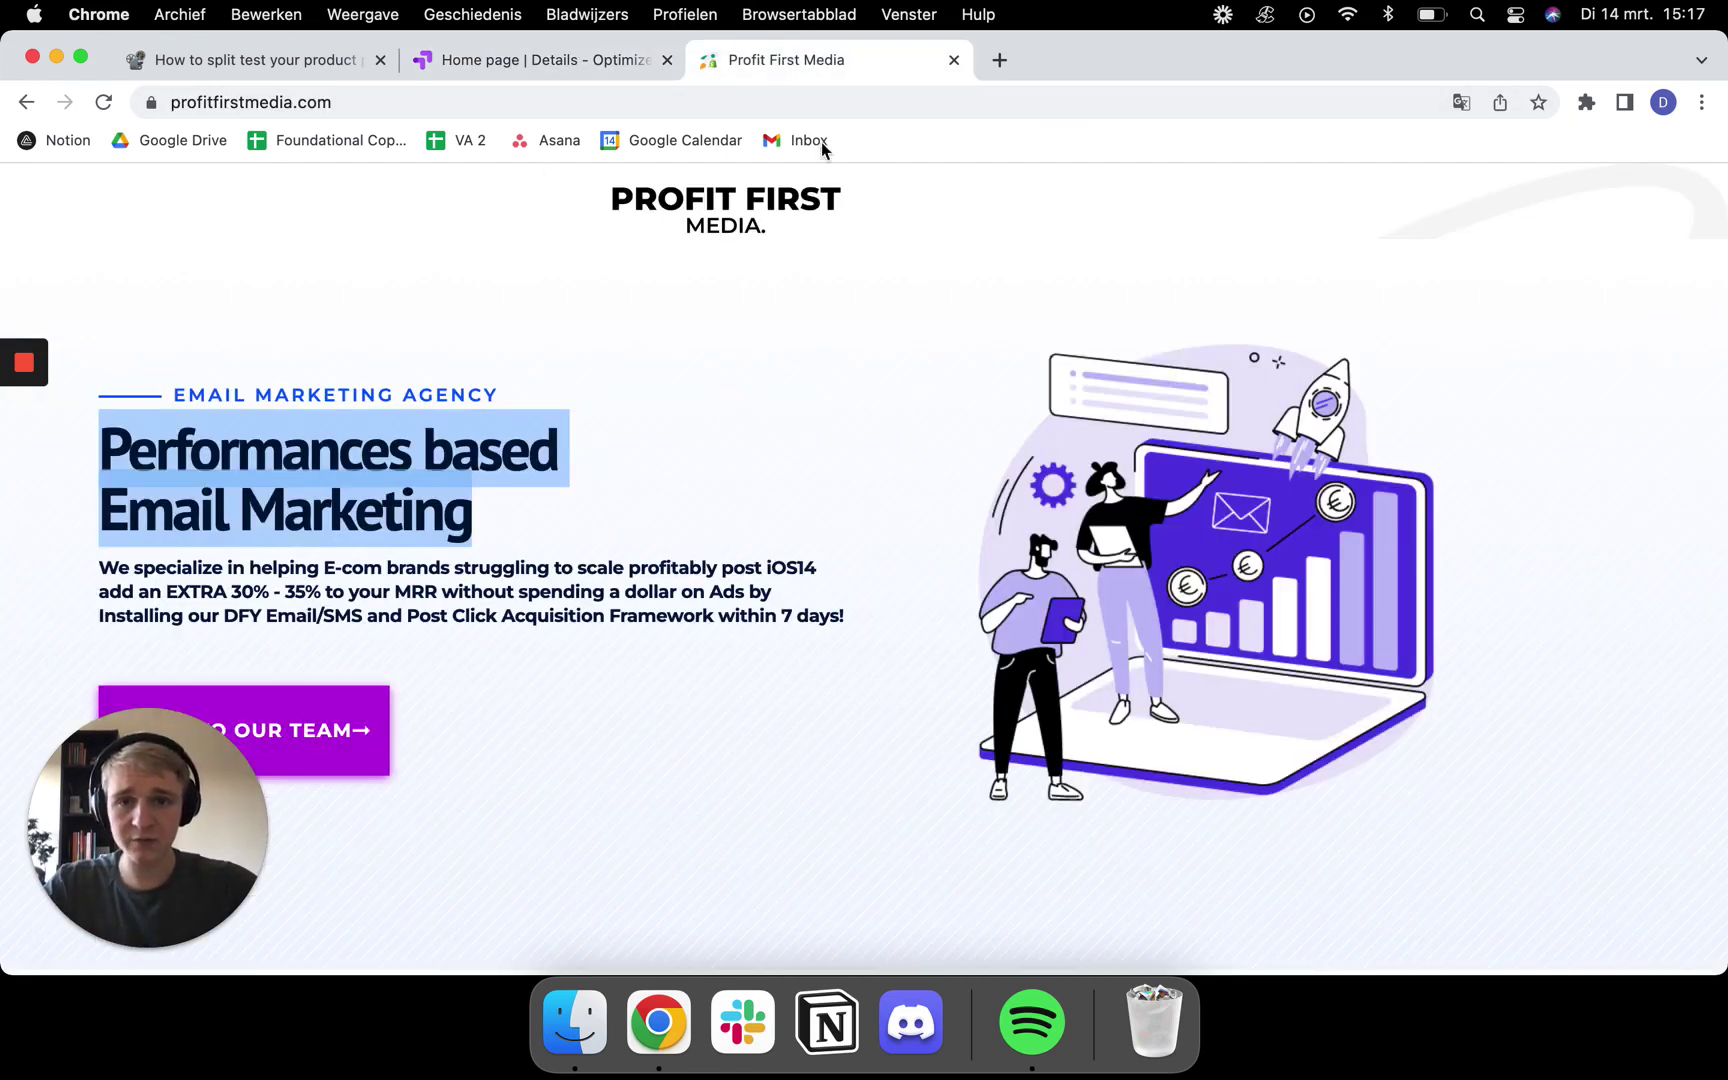
pyautogui.click(501, 62)
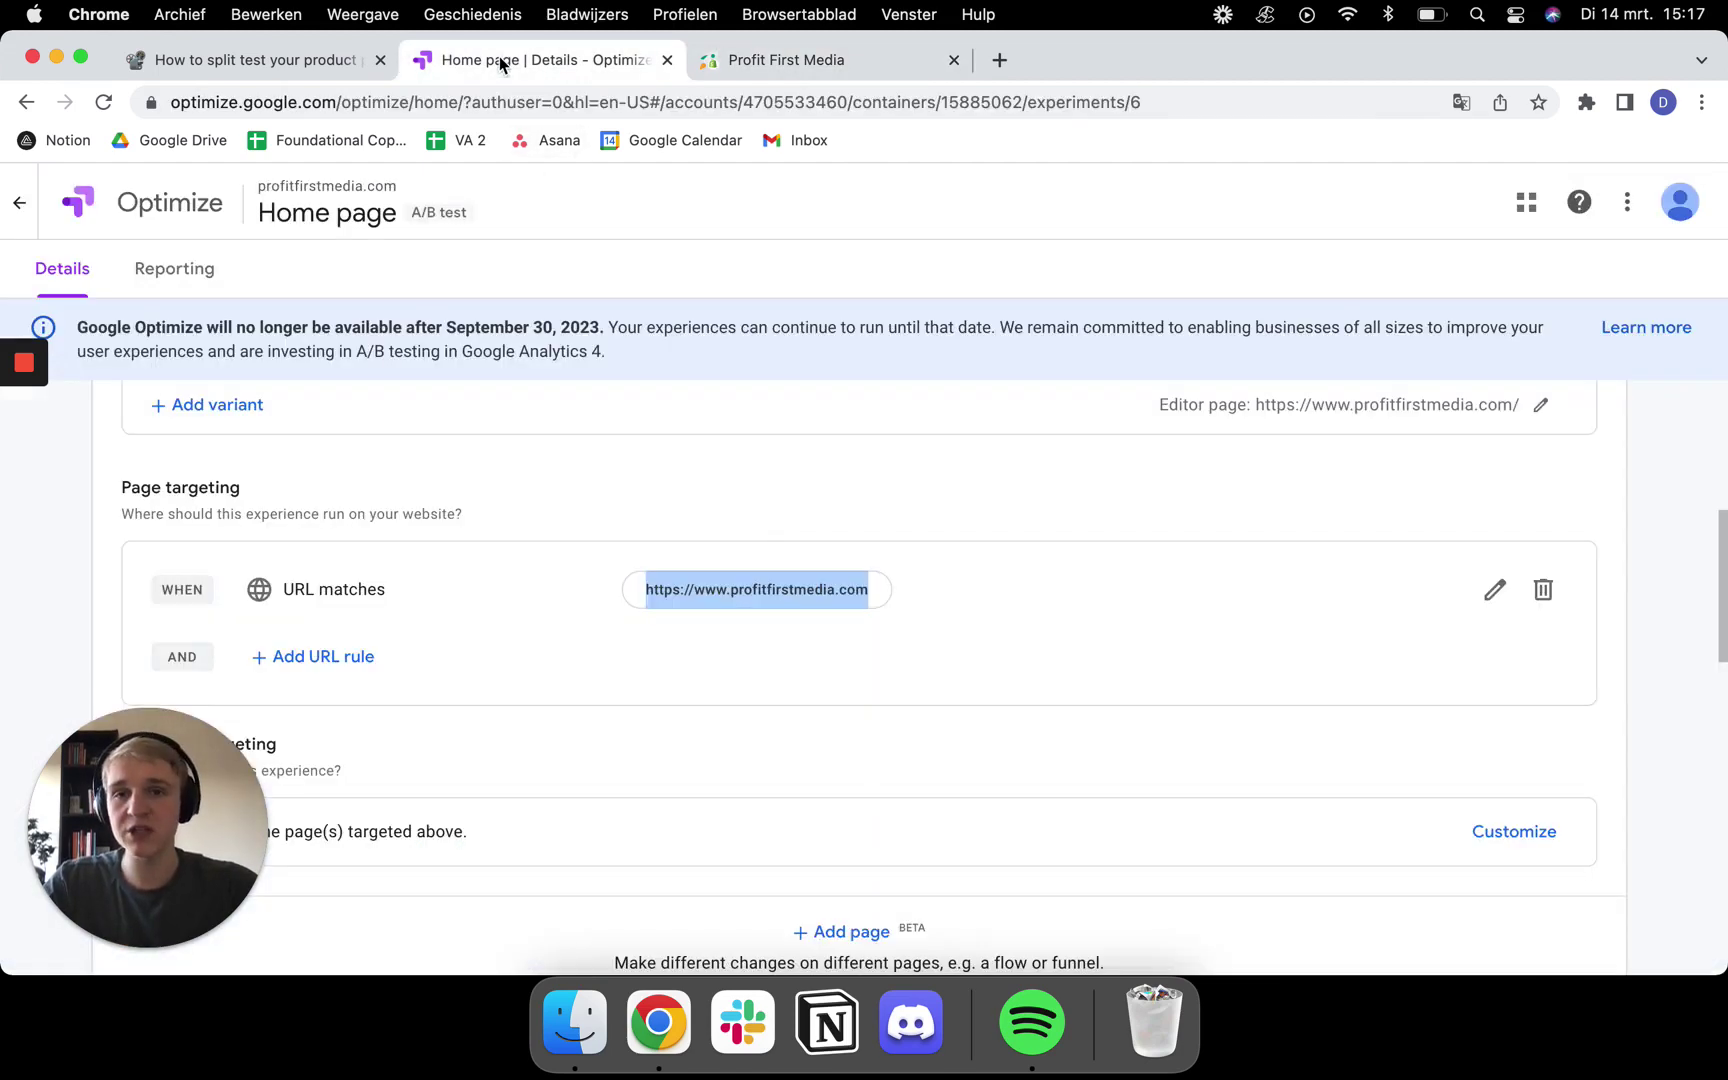
pyautogui.click(872, 540)
pyautogui.scroll(5, 790, 540)
pyautogui.scroll(-2, 593, 541)
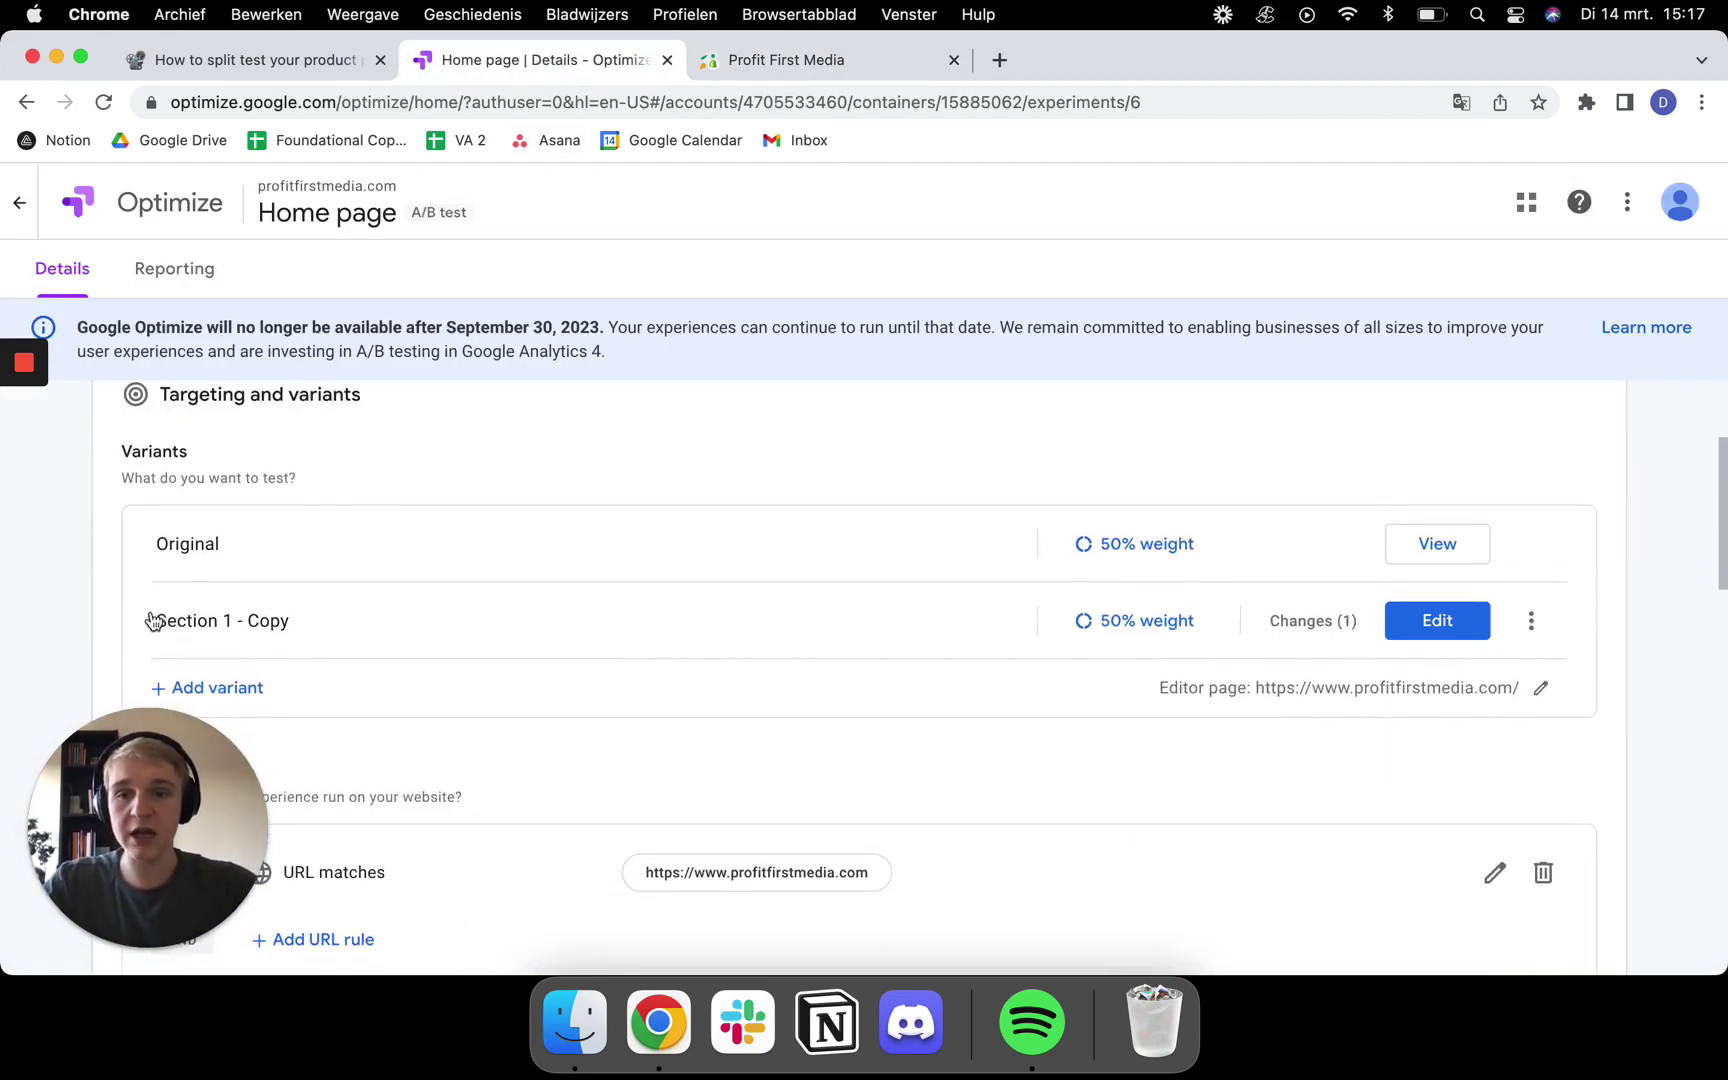
pyautogui.scroll(-5, 121, 618)
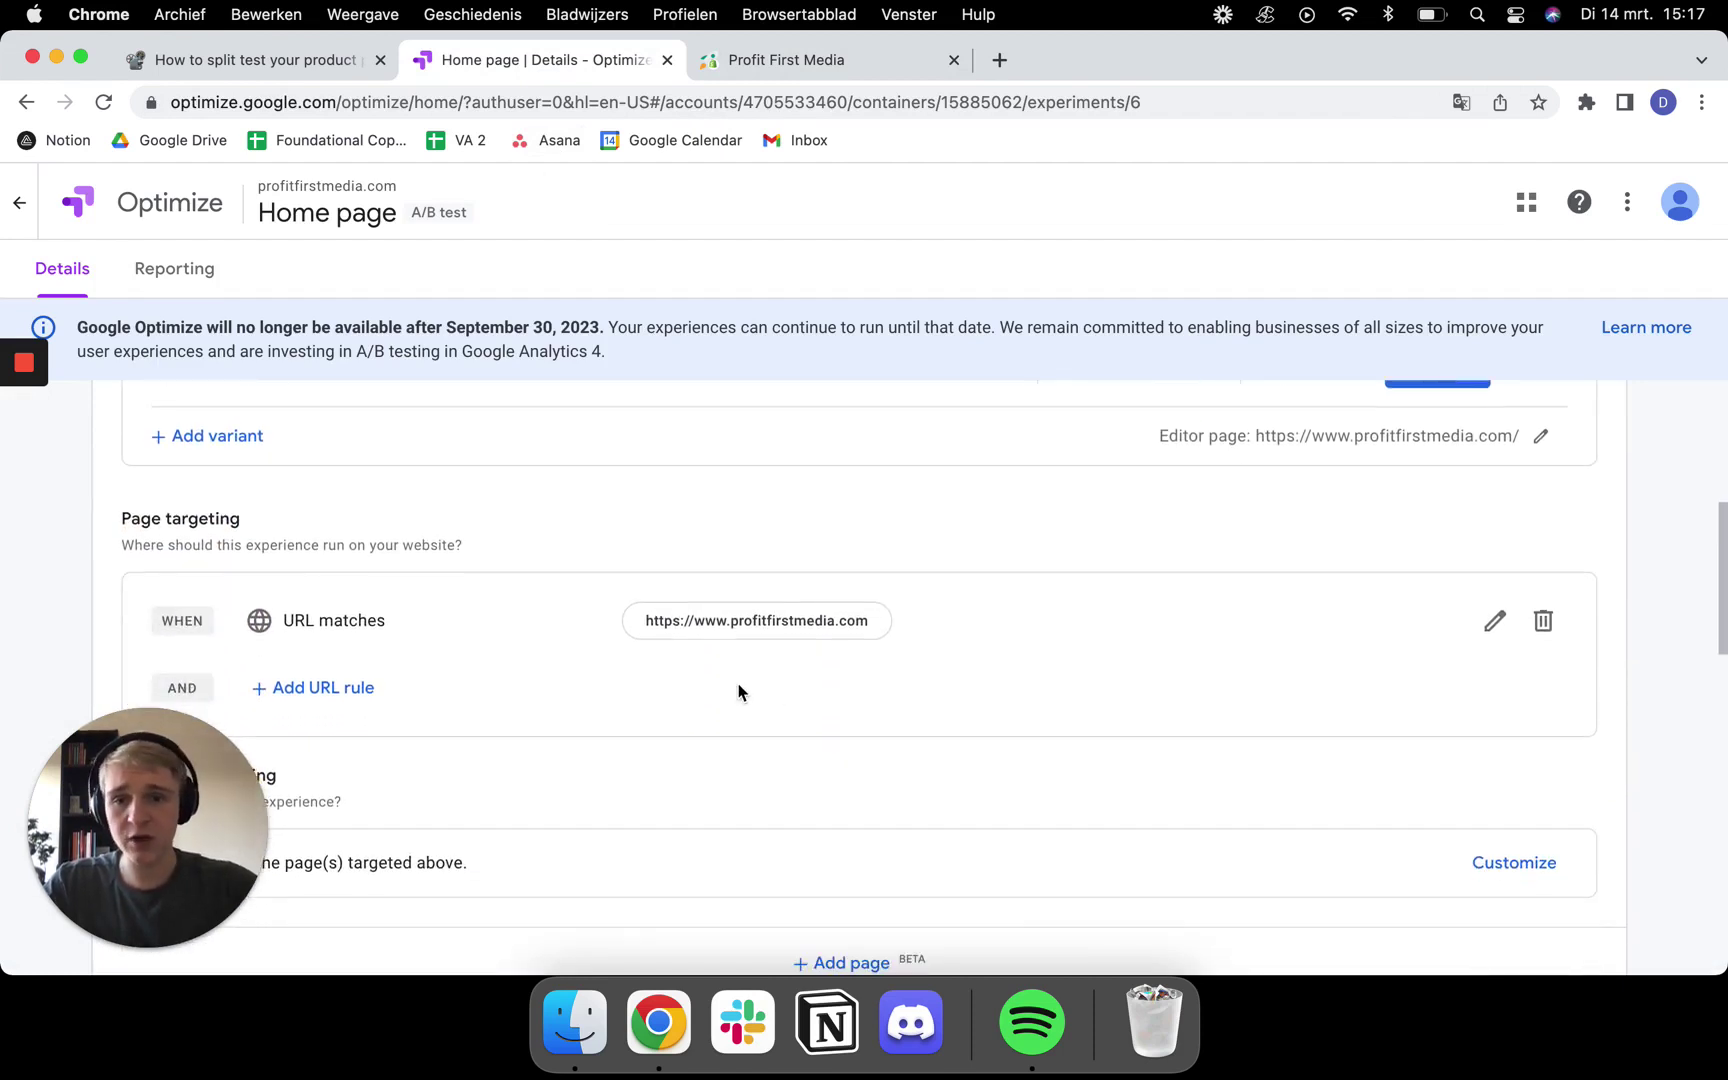
pyautogui.scroll(-1, 700, 680)
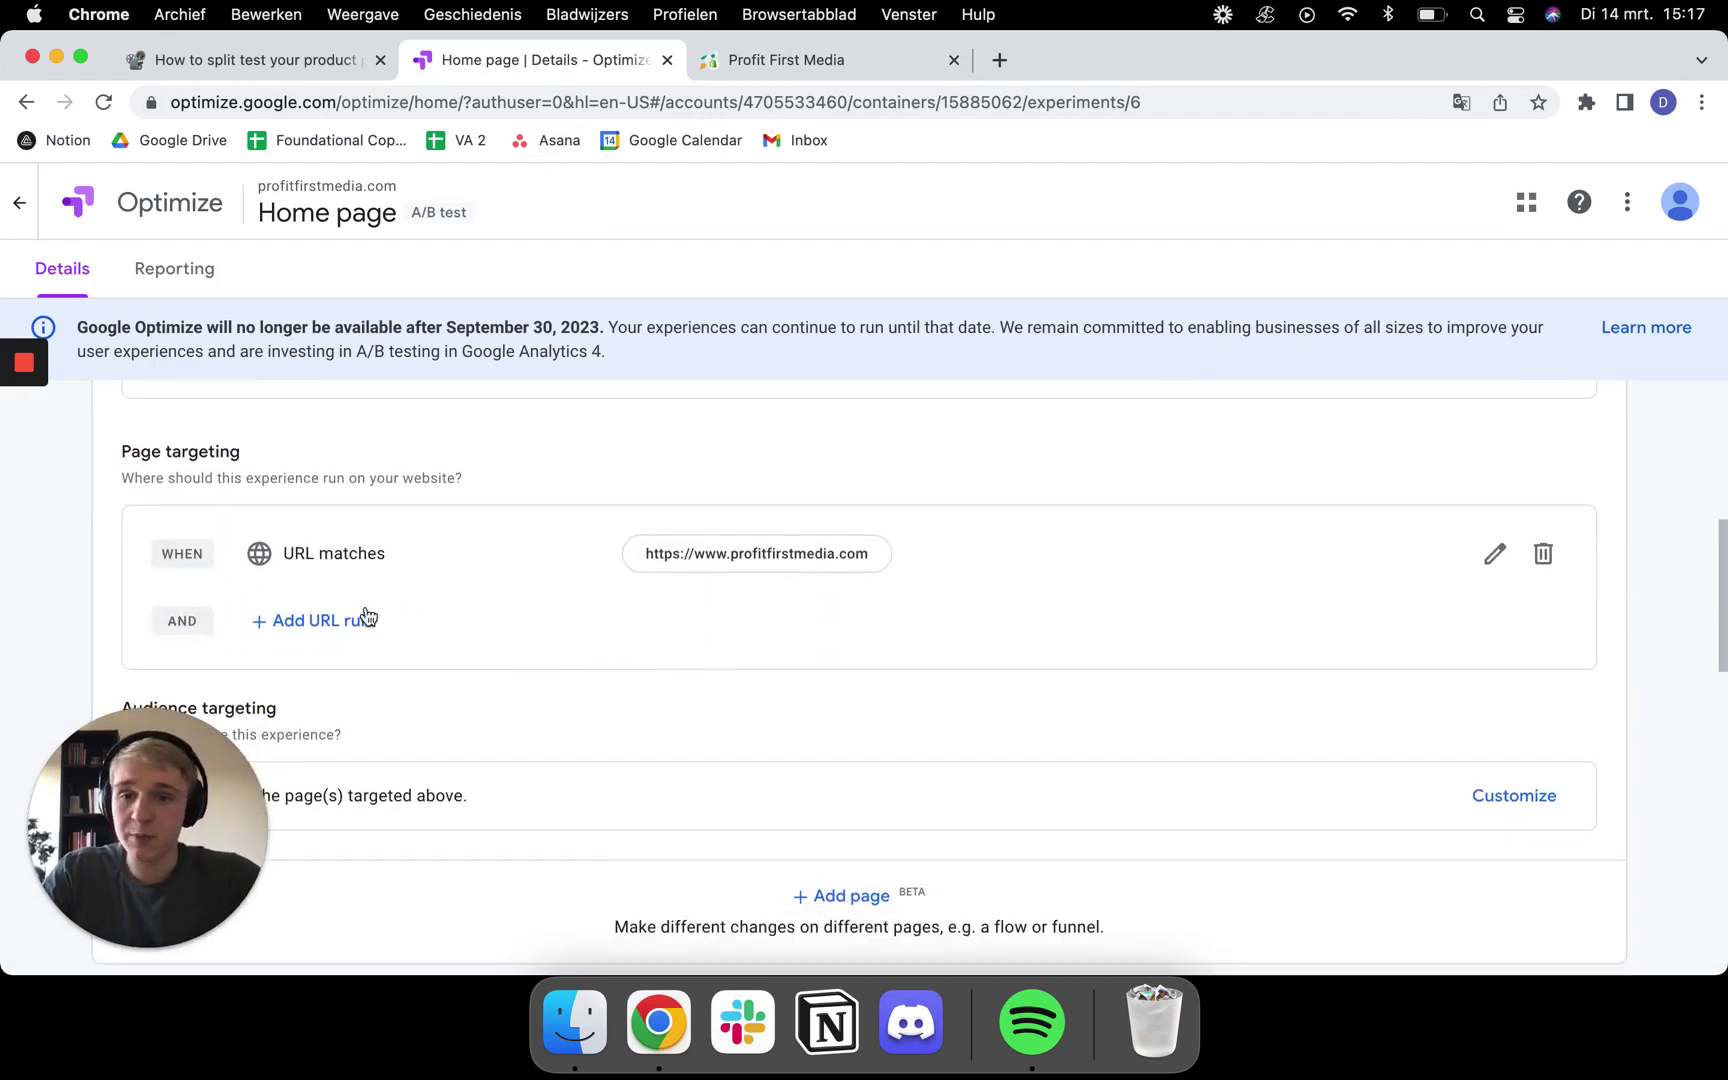
pyautogui.moveTo(870, 559)
pyautogui.mouseDown()
pyautogui.moveTo(730, 555)
pyautogui.moveTo(866, 562)
pyautogui.mouseUp()
pyautogui.scroll(5, 865, 560)
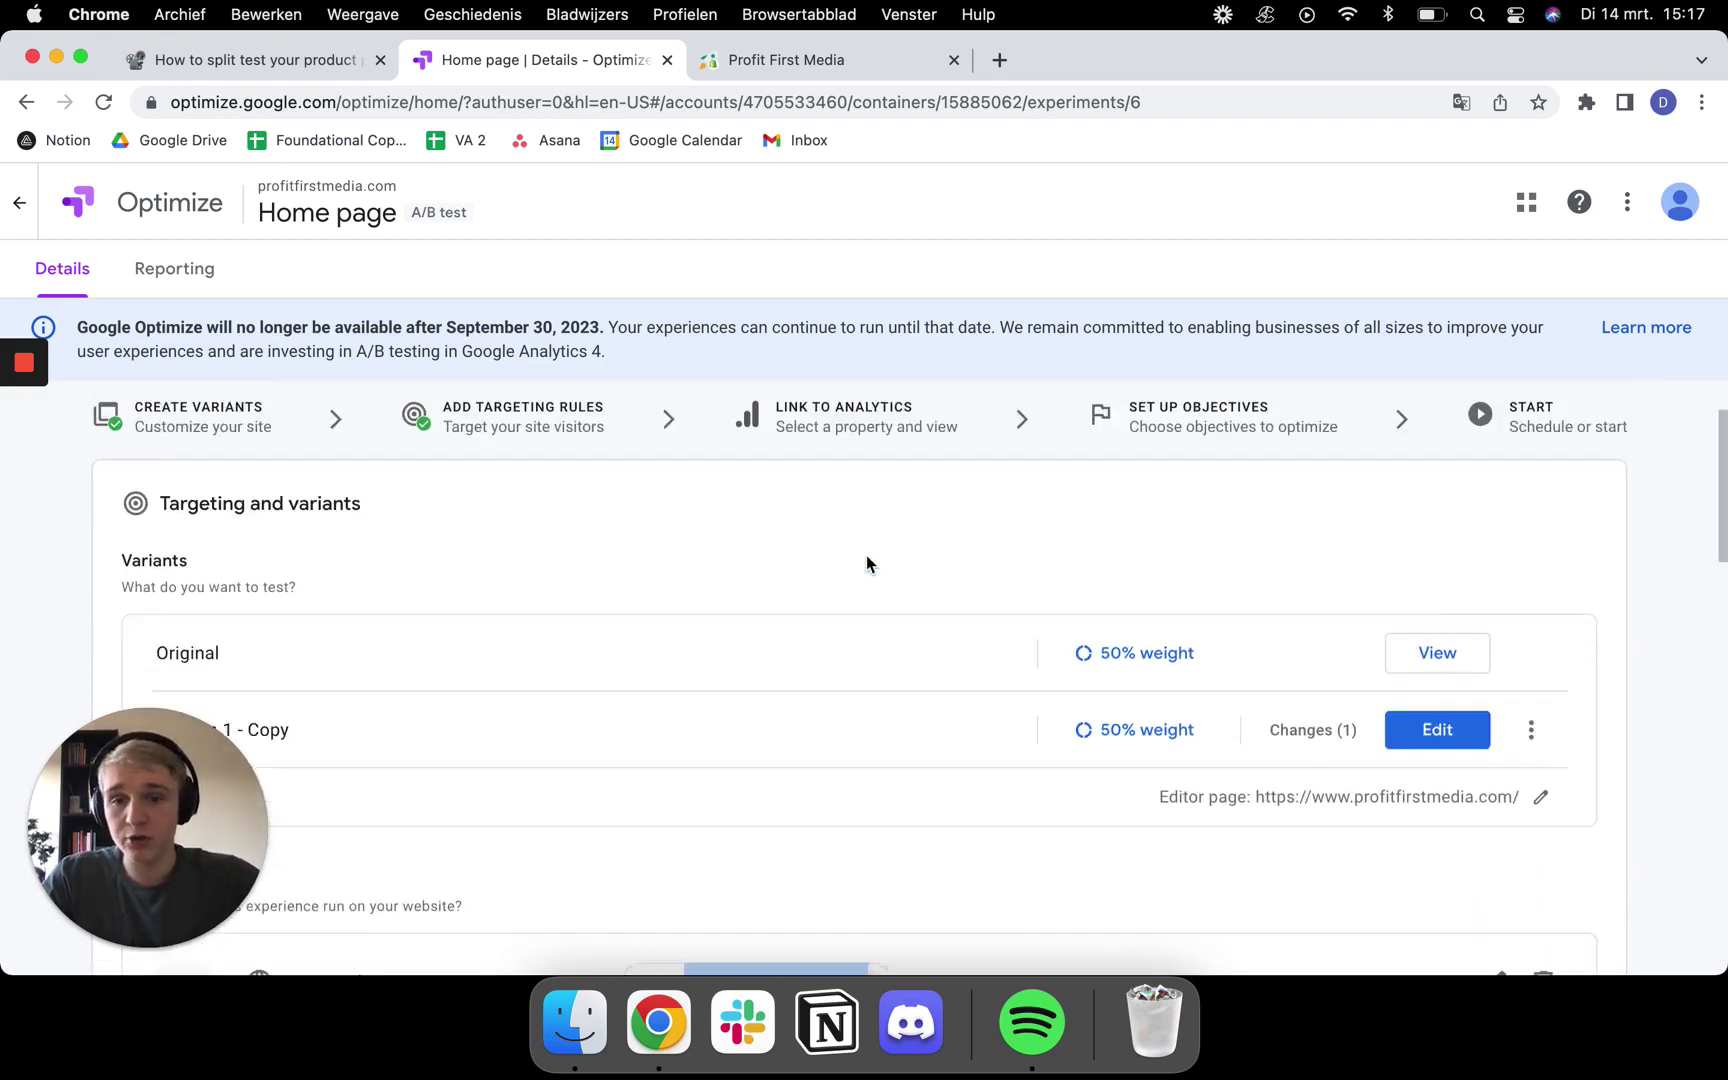
pyautogui.scroll(-1, 600, 650)
pyautogui.click(338, 661)
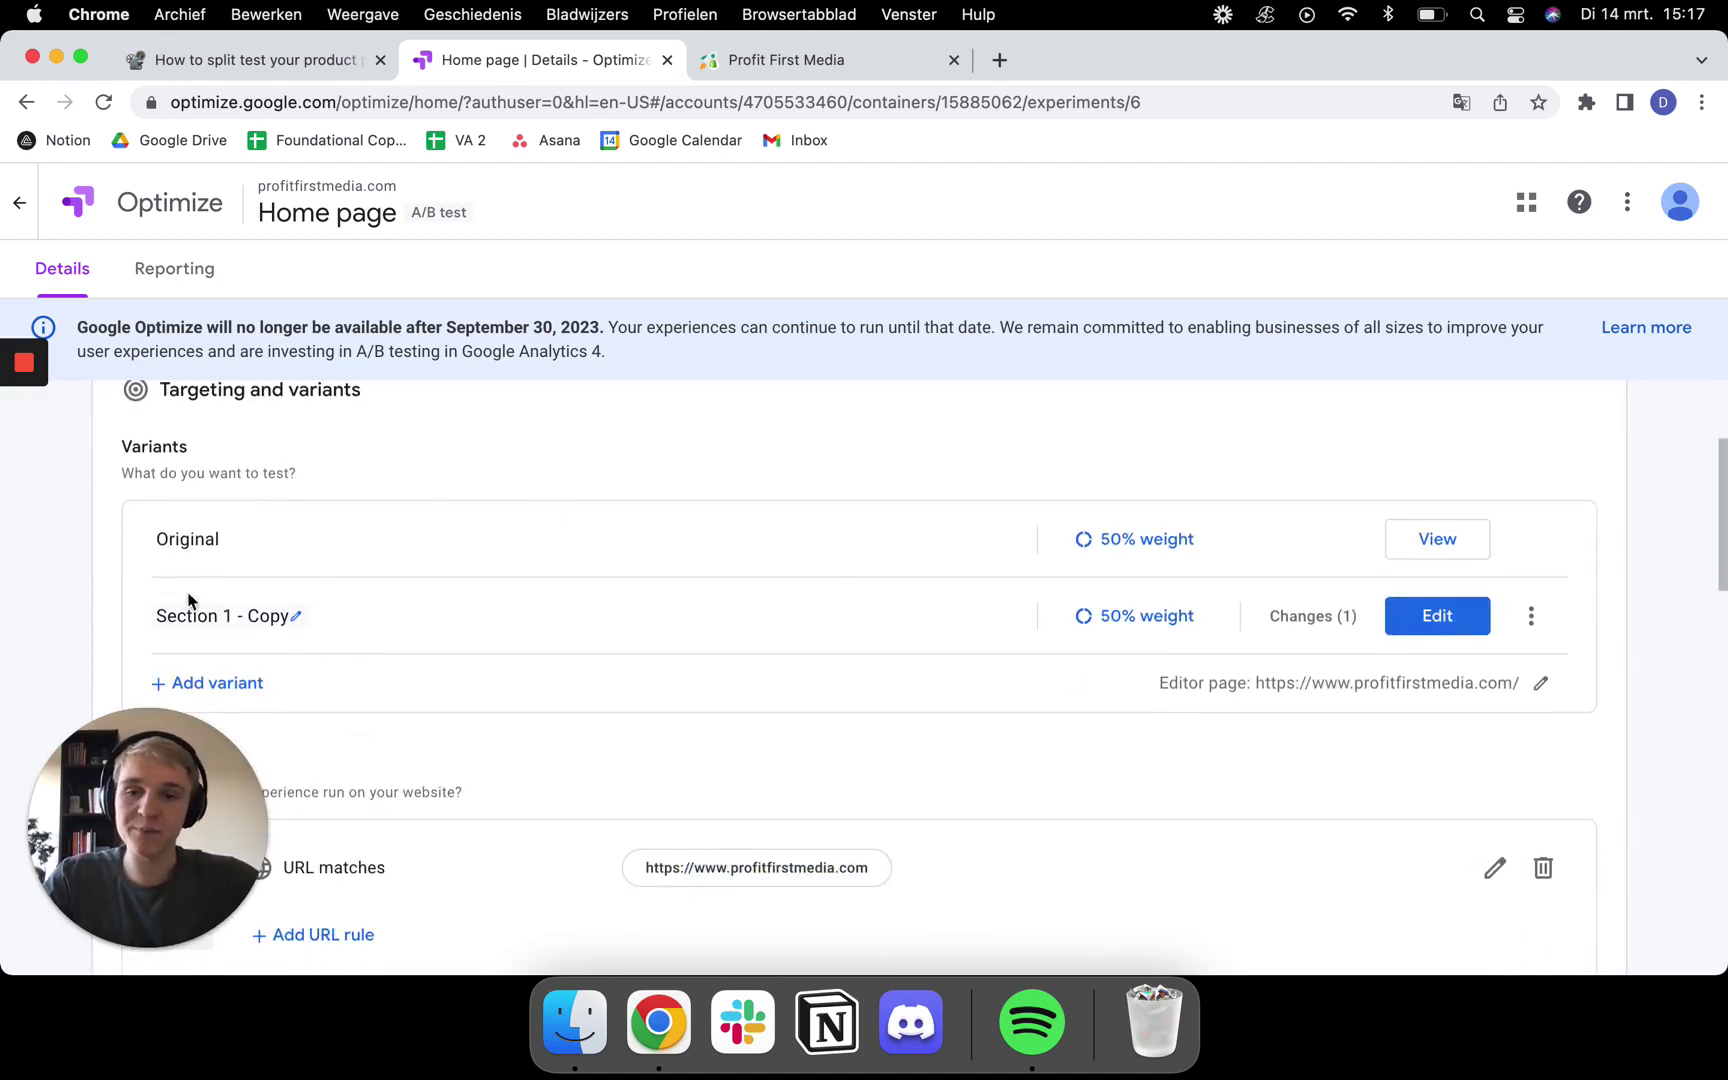
pyautogui.scroll(-5, 397, 614)
pyautogui.scroll(1, 513, 660)
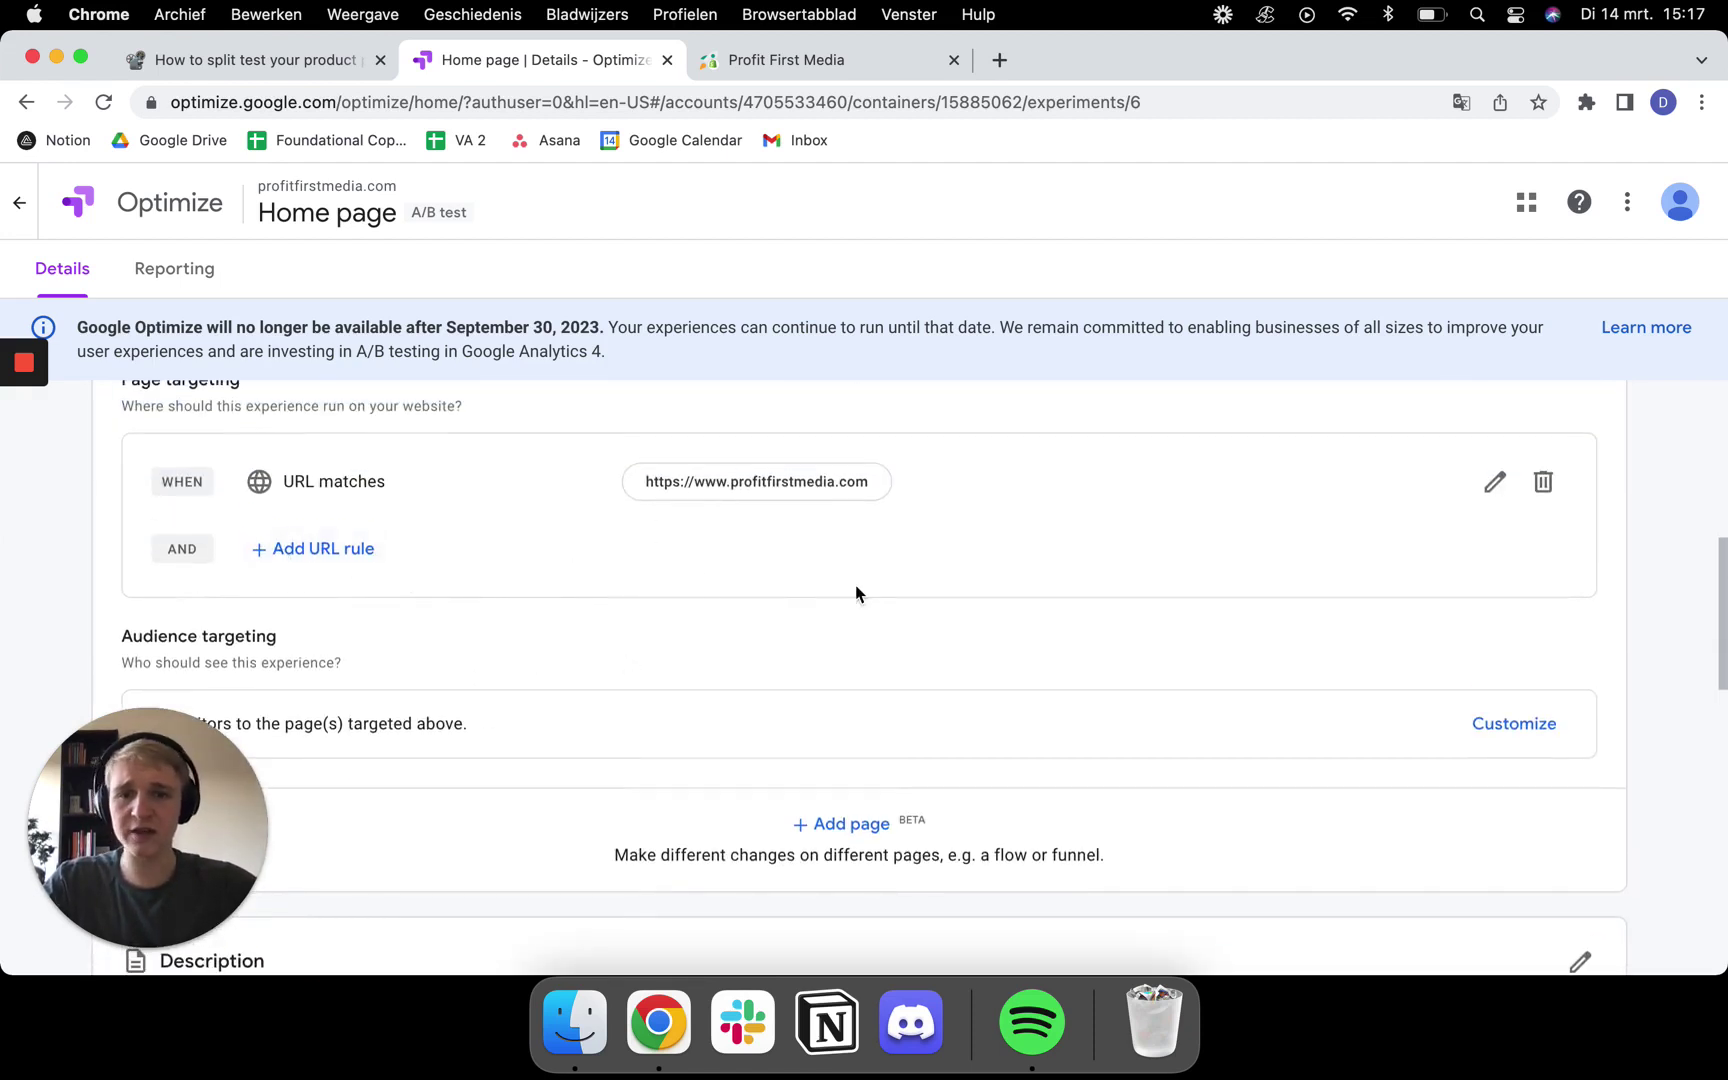
pyautogui.scroll(1, 865, 580)
pyautogui.moveTo(657, 529); pyautogui.dragTo(838, 532)
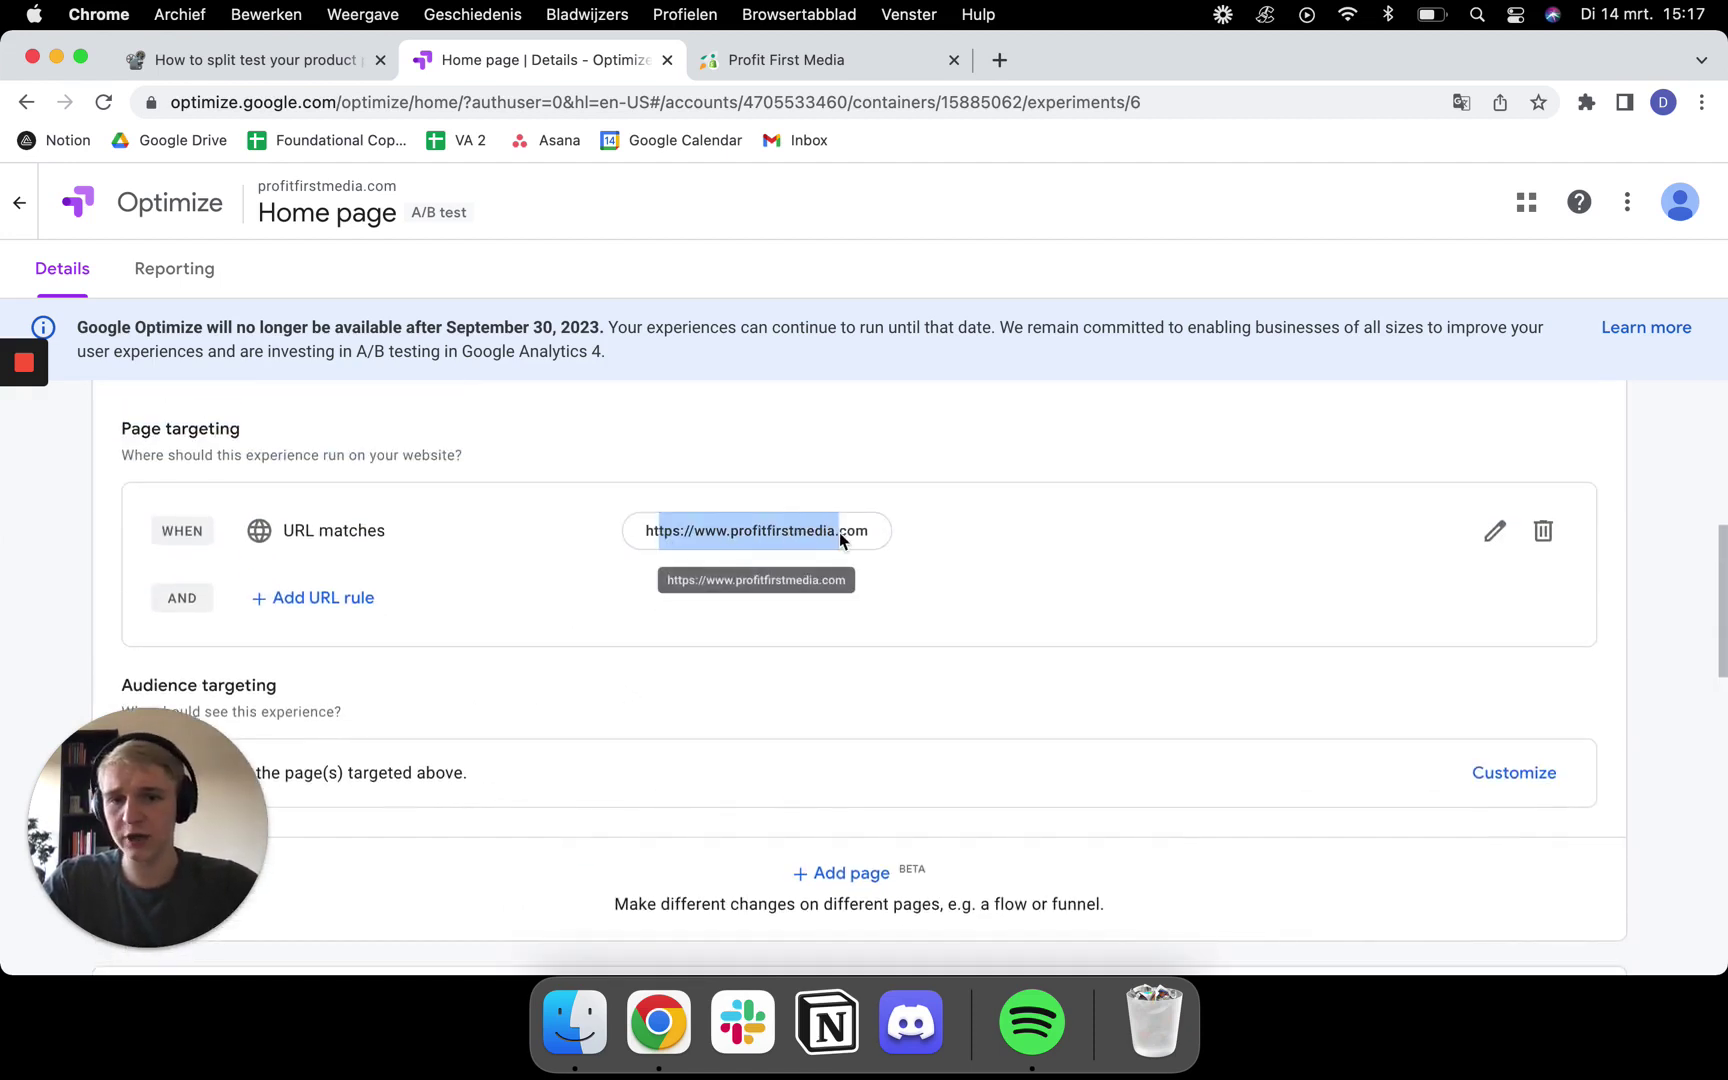
pyautogui.moveTo(680, 532); pyautogui.dragTo(796, 532)
# Step: Add the experience description "Add copy test Section 1" and save it
pyautogui.scroll(-3, 837, 645)
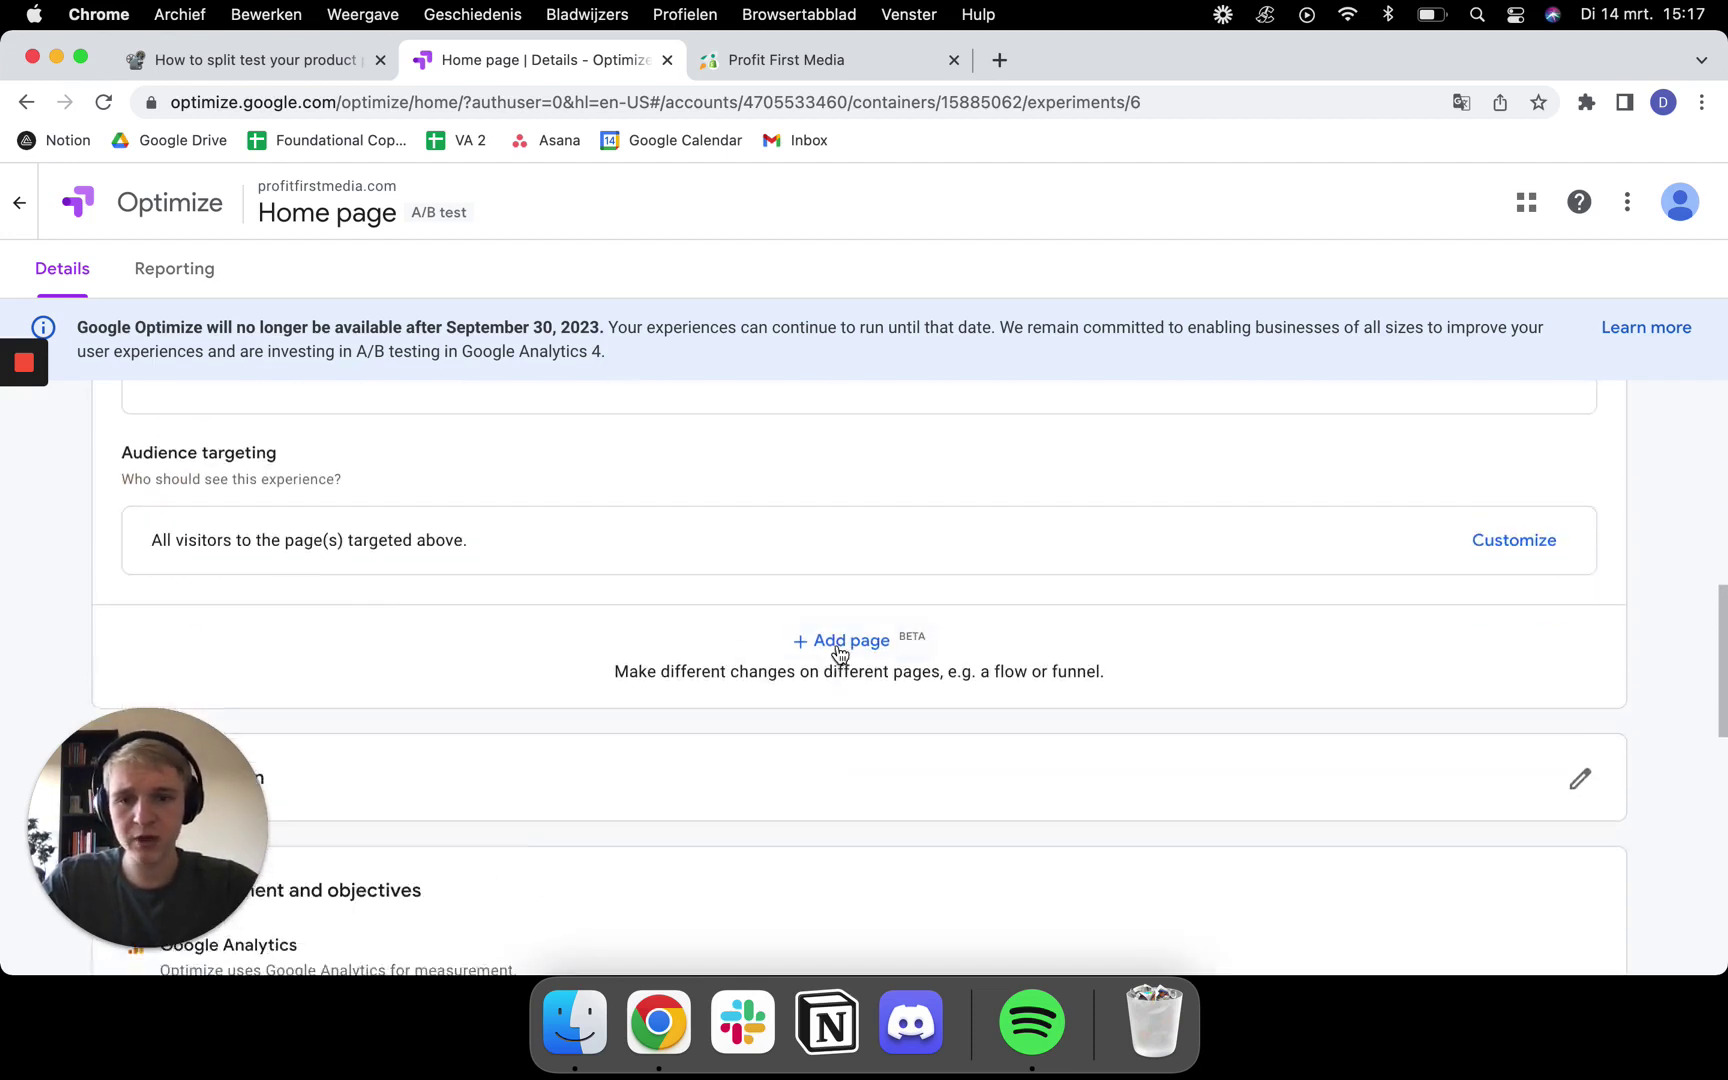
pyautogui.scroll(-3, 838, 650)
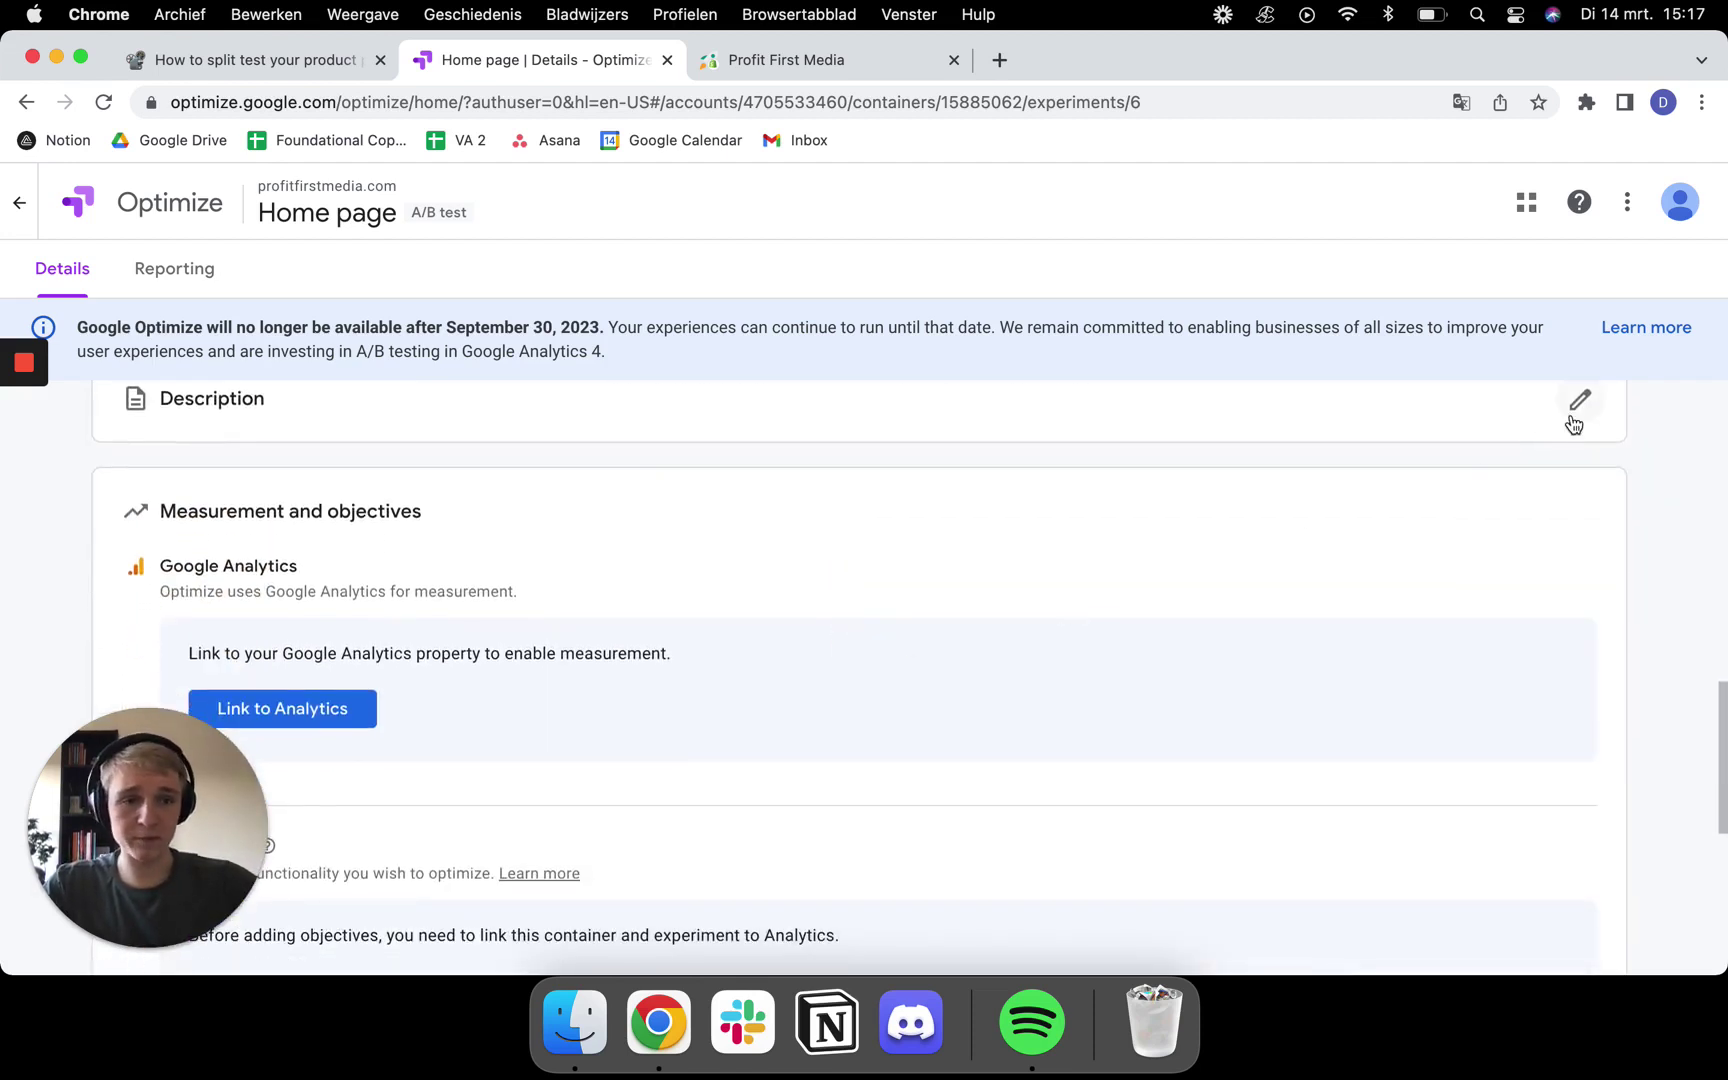
pyautogui.click(1577, 400)
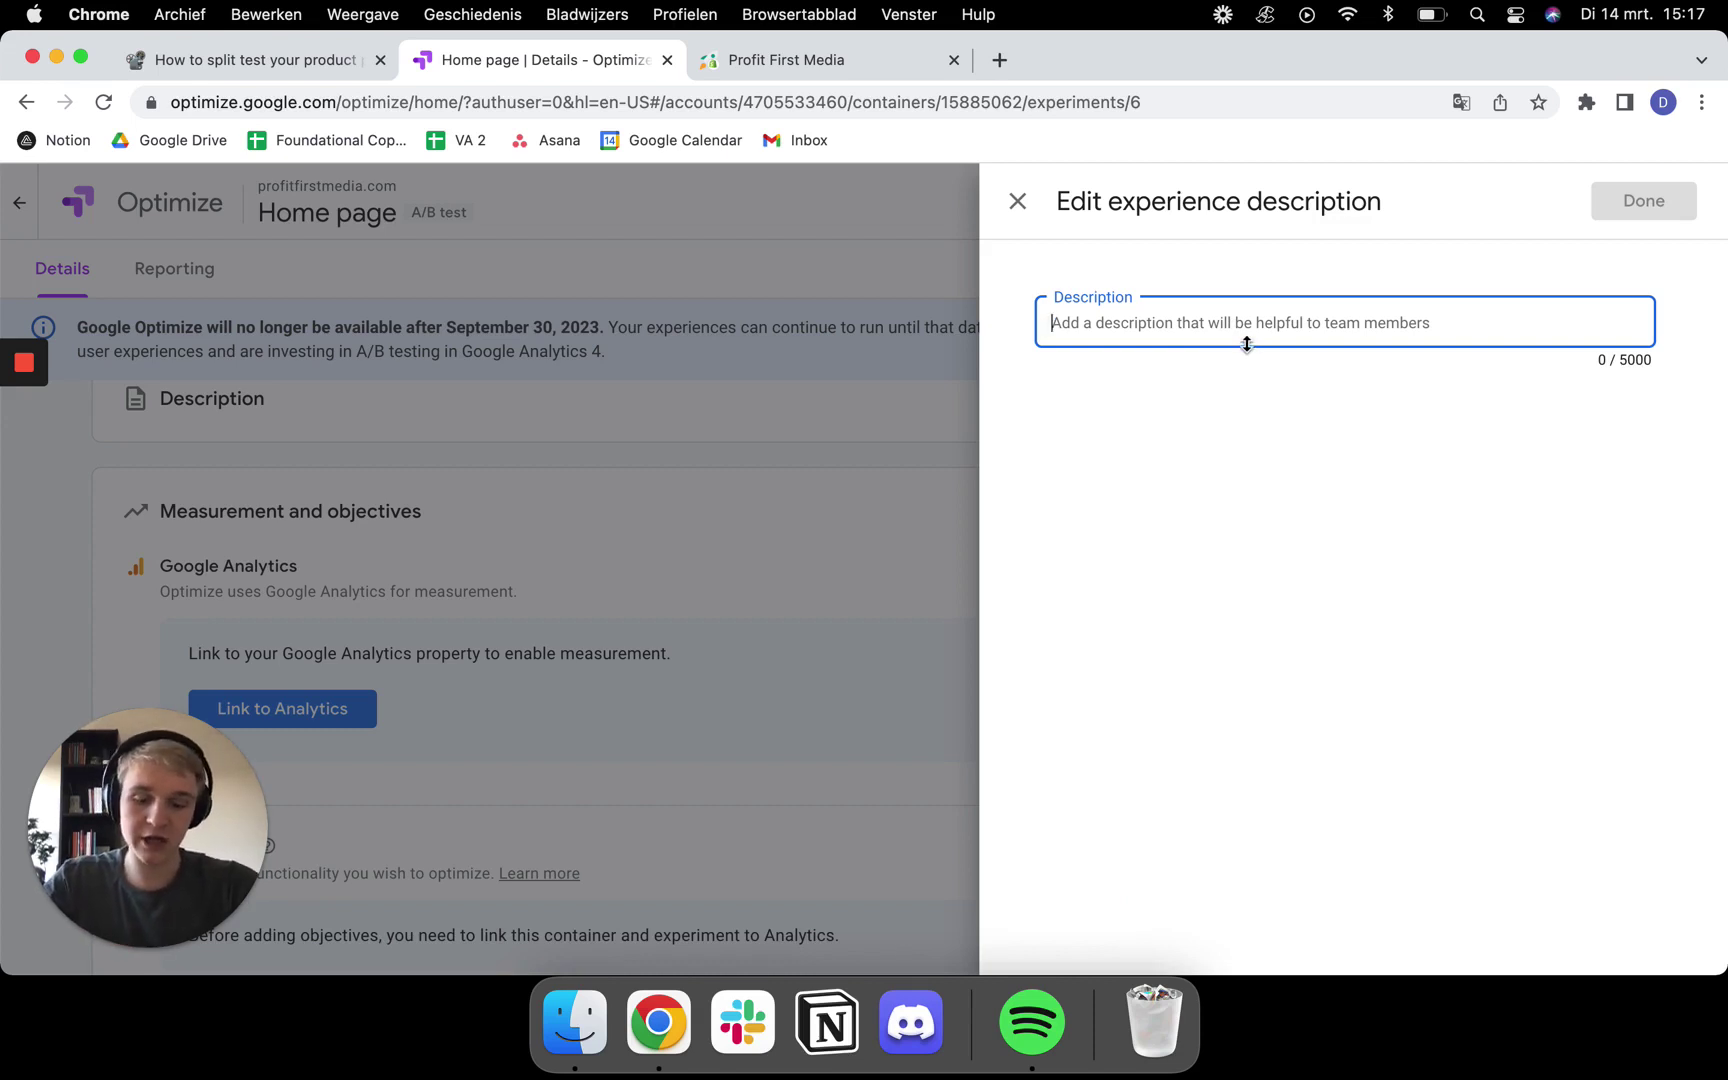
pyautogui.write('Add')
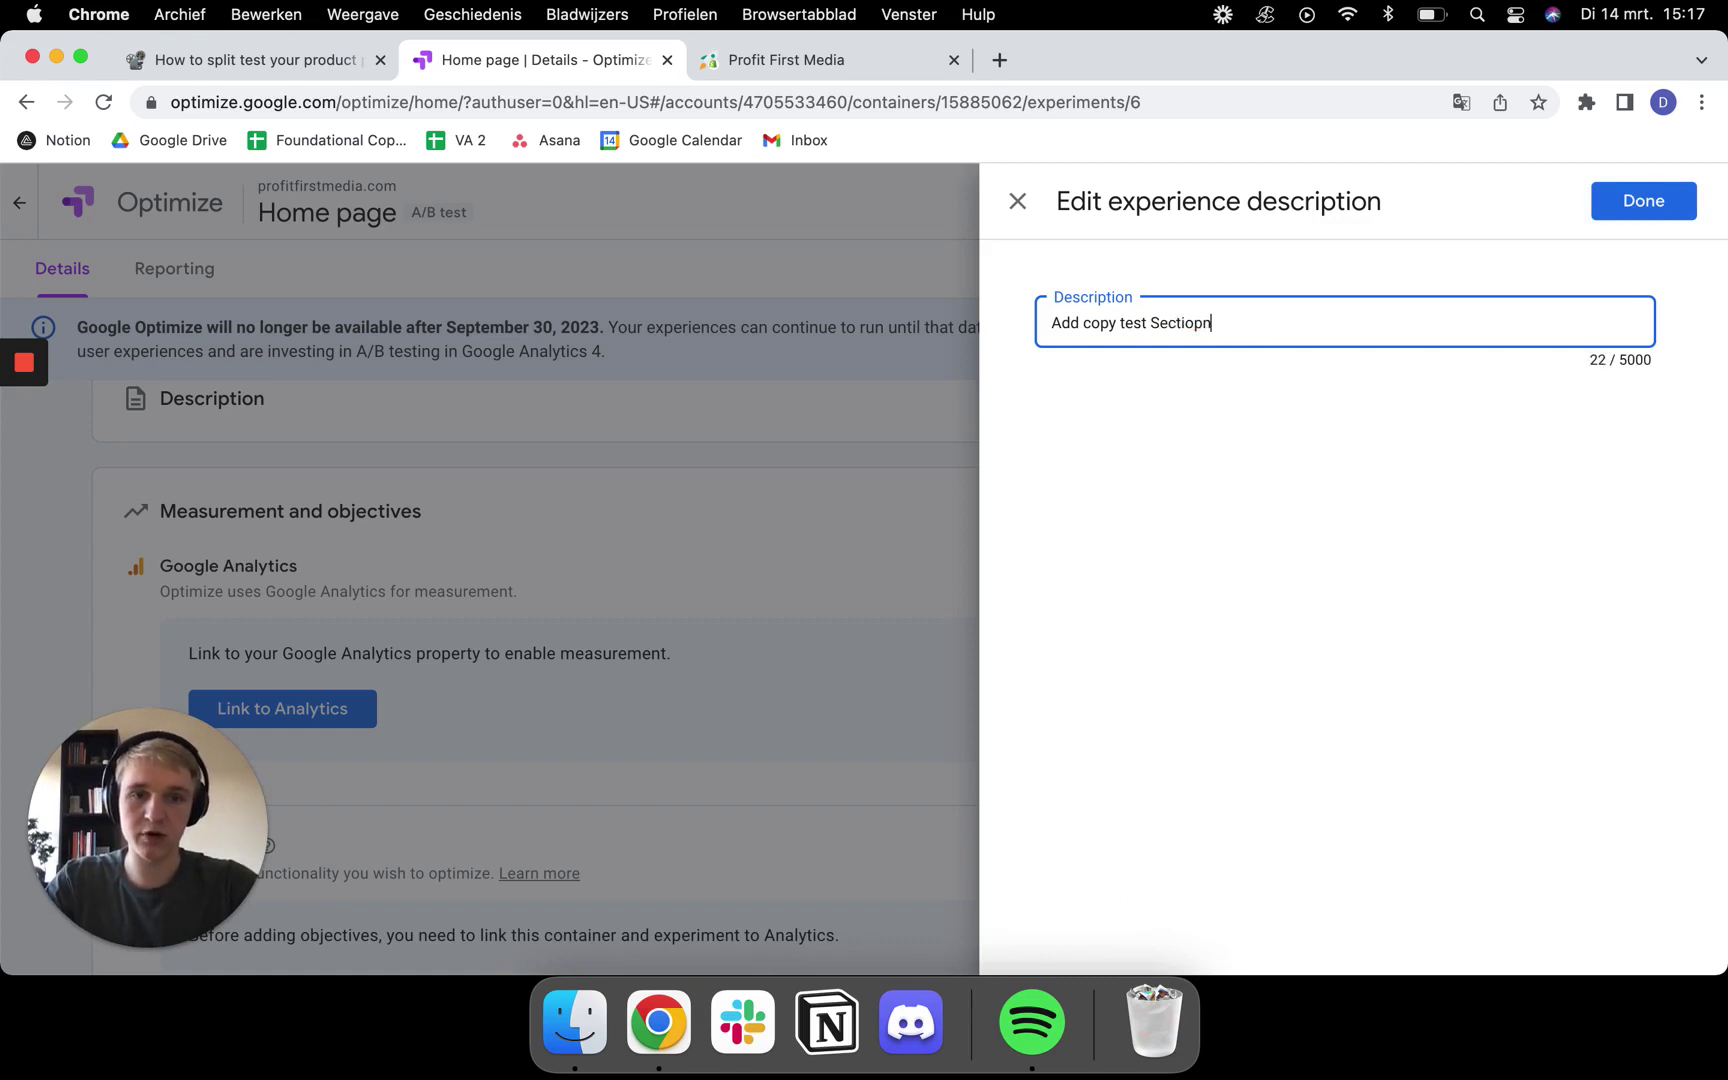
pyautogui.write(' copy test Section 1')
pyautogui.press('Return')
pyautogui.click(1646, 212)
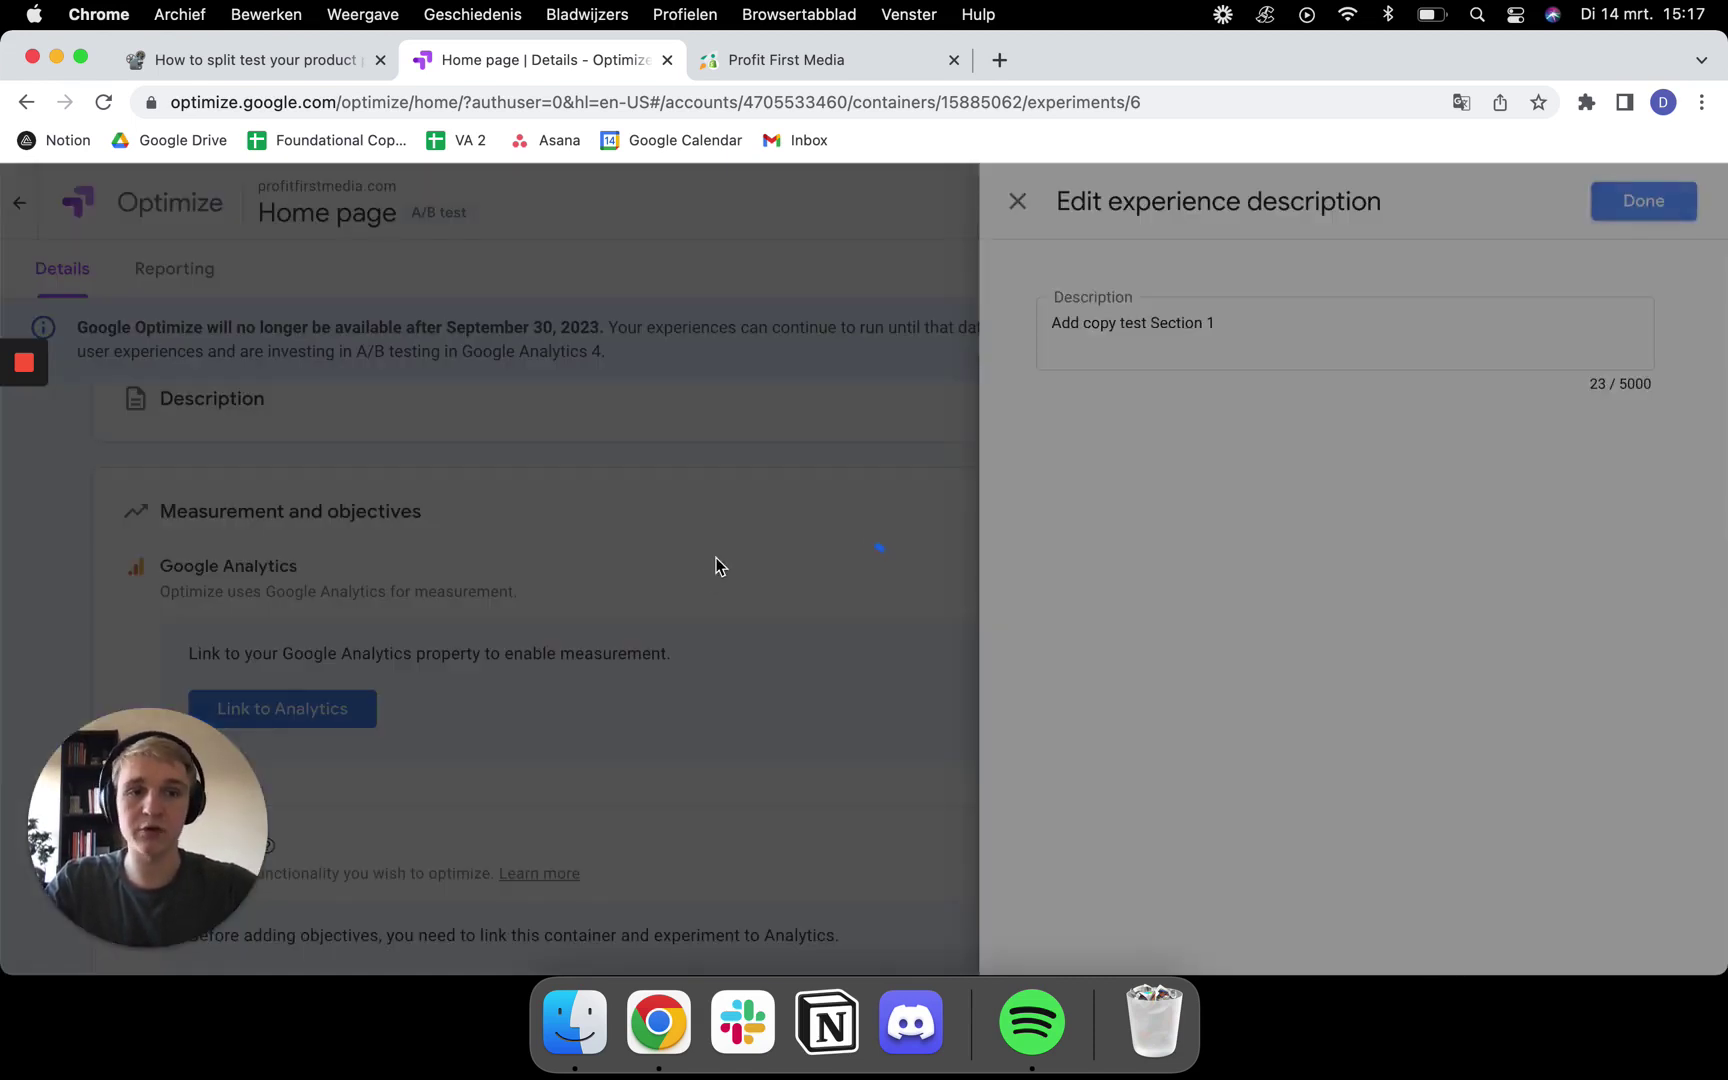
# Step: Examine the Google Analytics property linking options under Measurement and objectives, and close them without linking a property
pyautogui.scroll(-2, 713, 567)
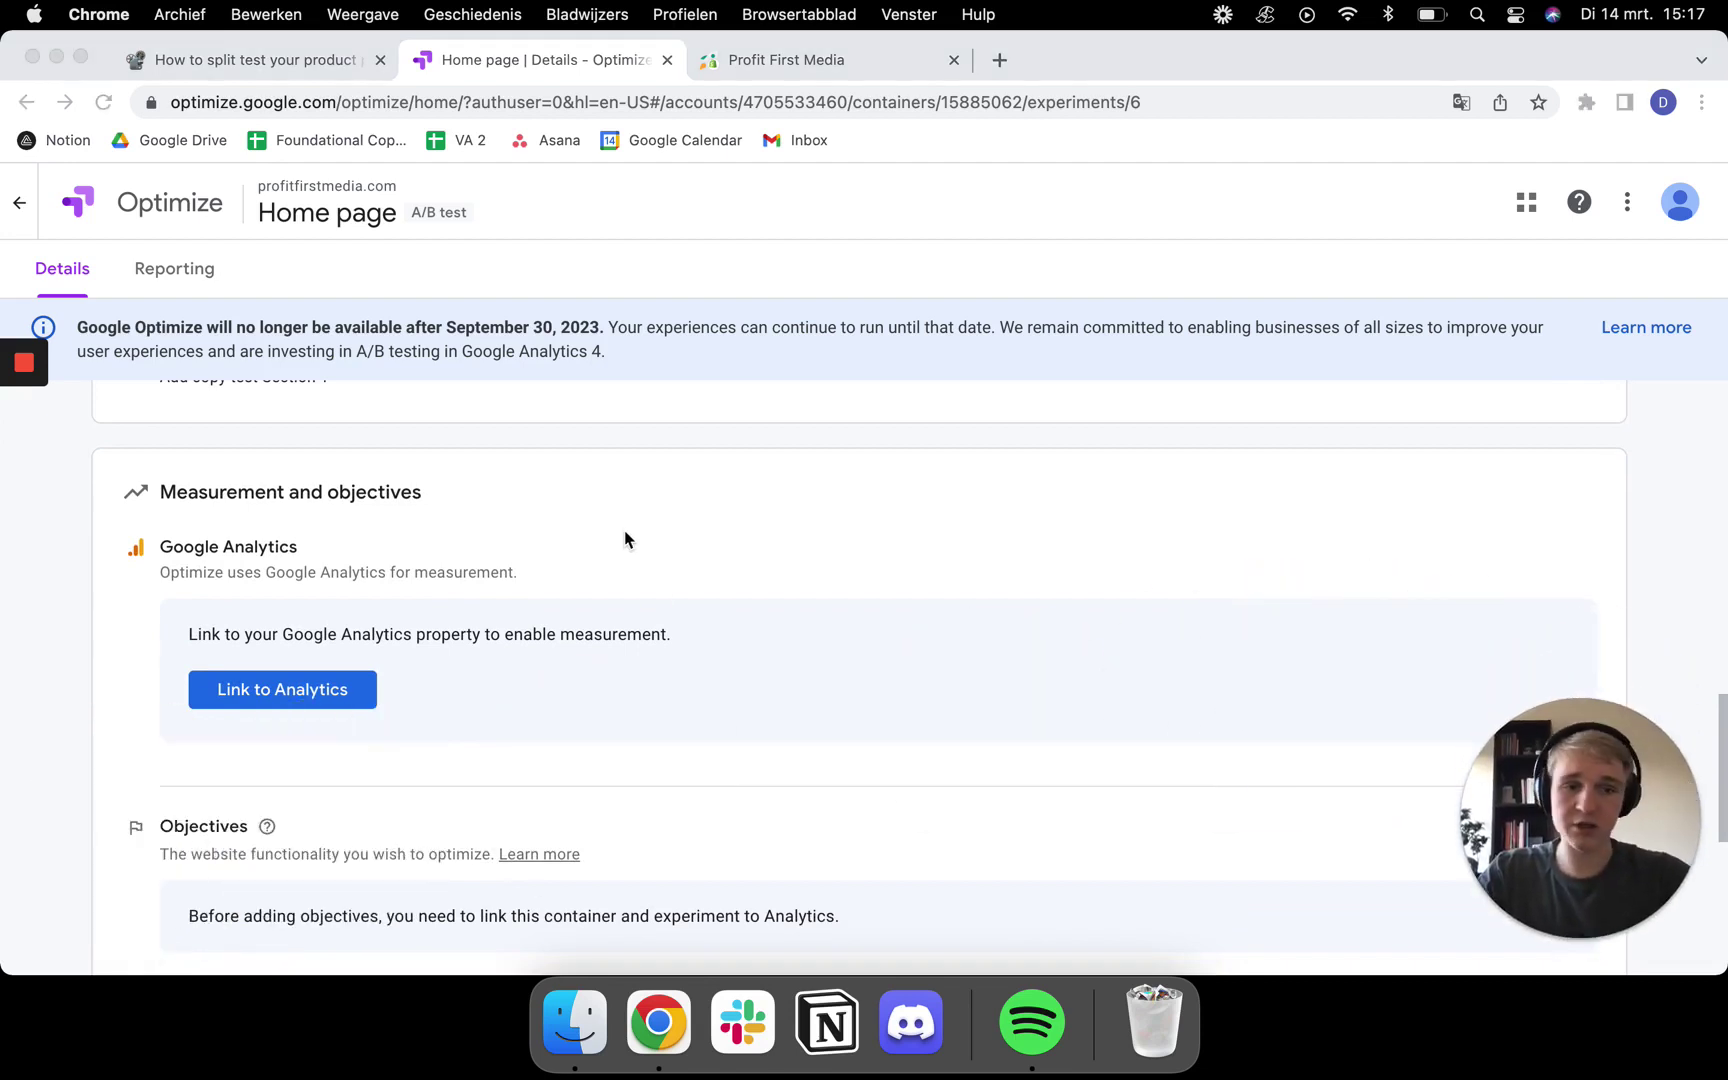
pyautogui.scroll(-2, 290, 730)
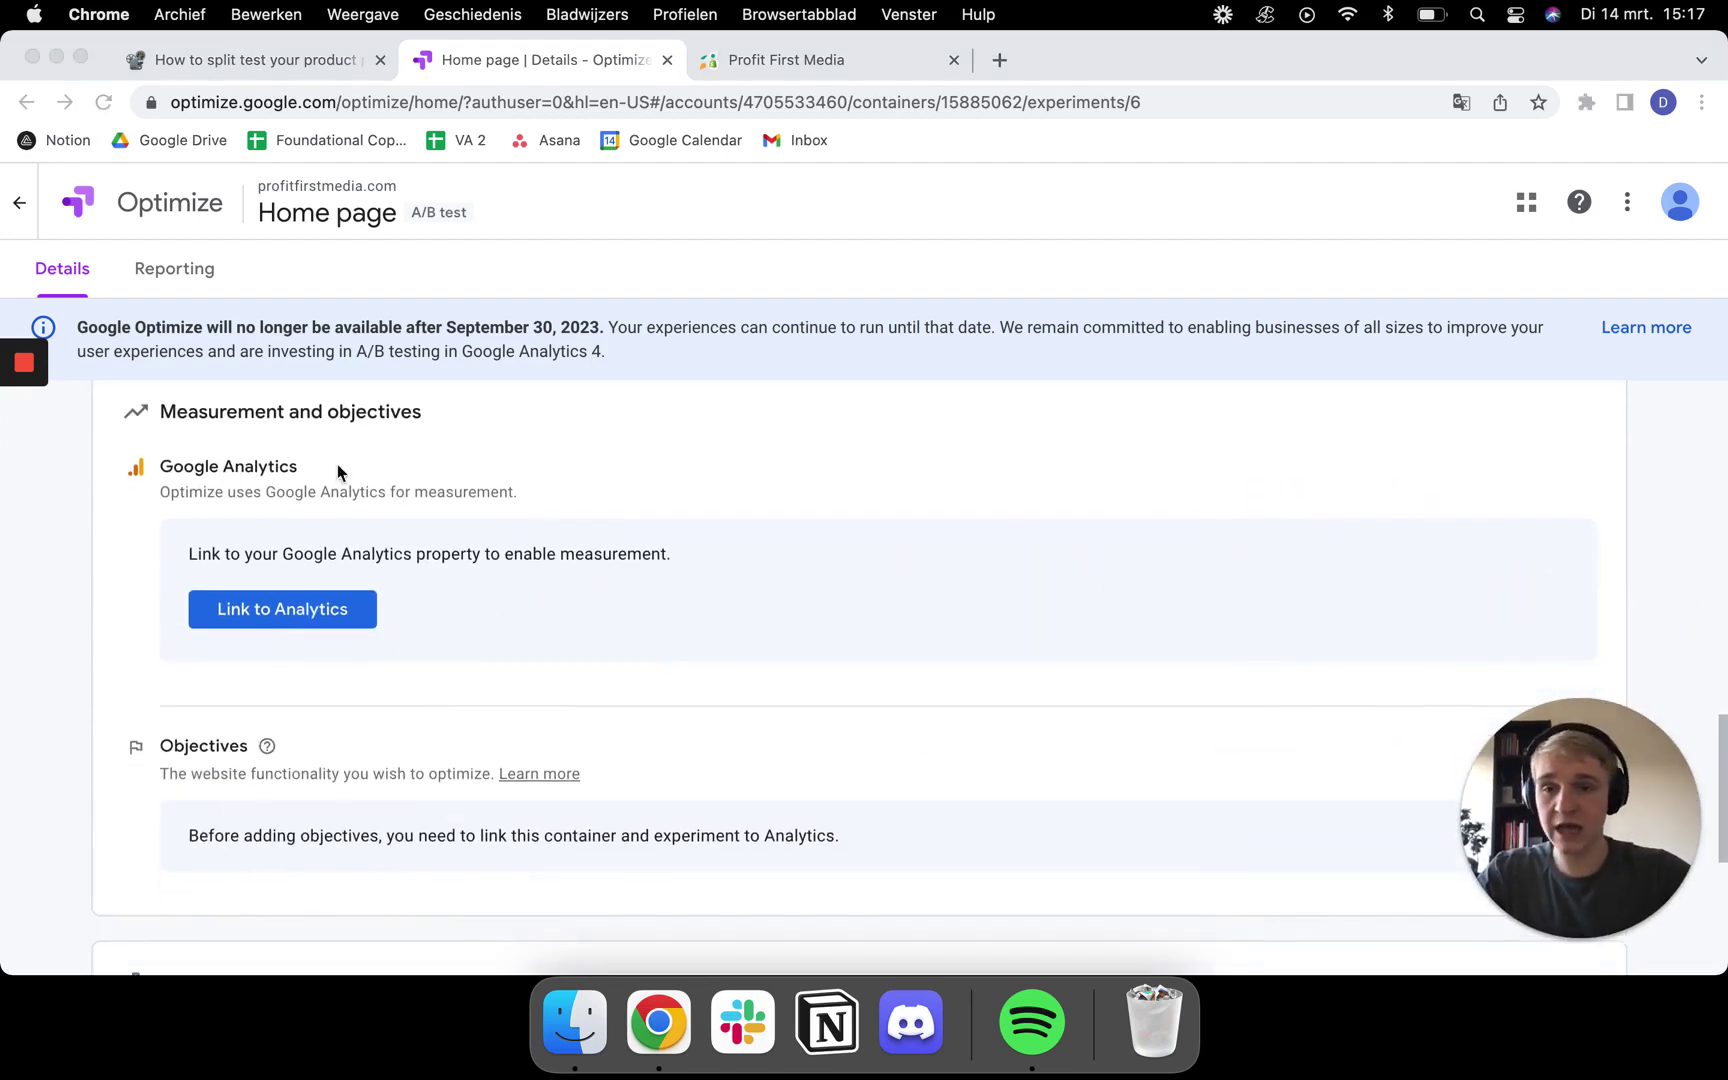
pyautogui.scroll(-2, 248, 618)
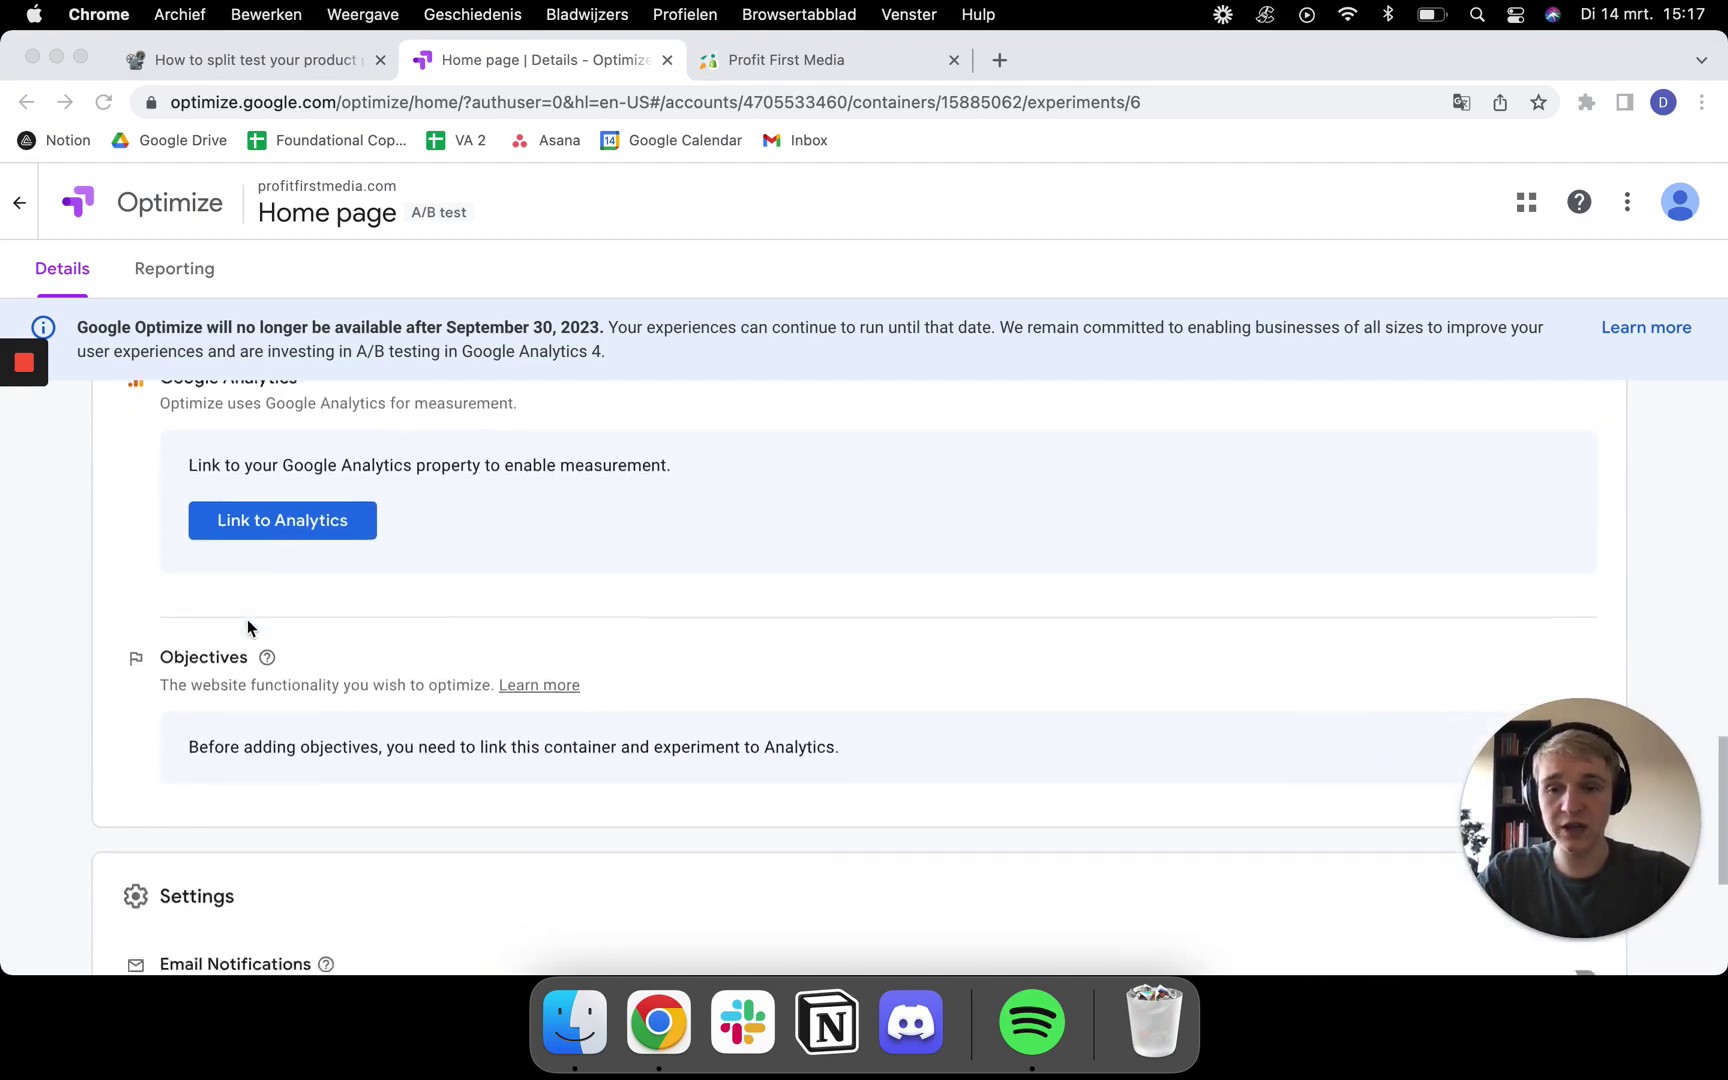
pyautogui.scroll(2, 247, 620)
pyautogui.click(241, 622)
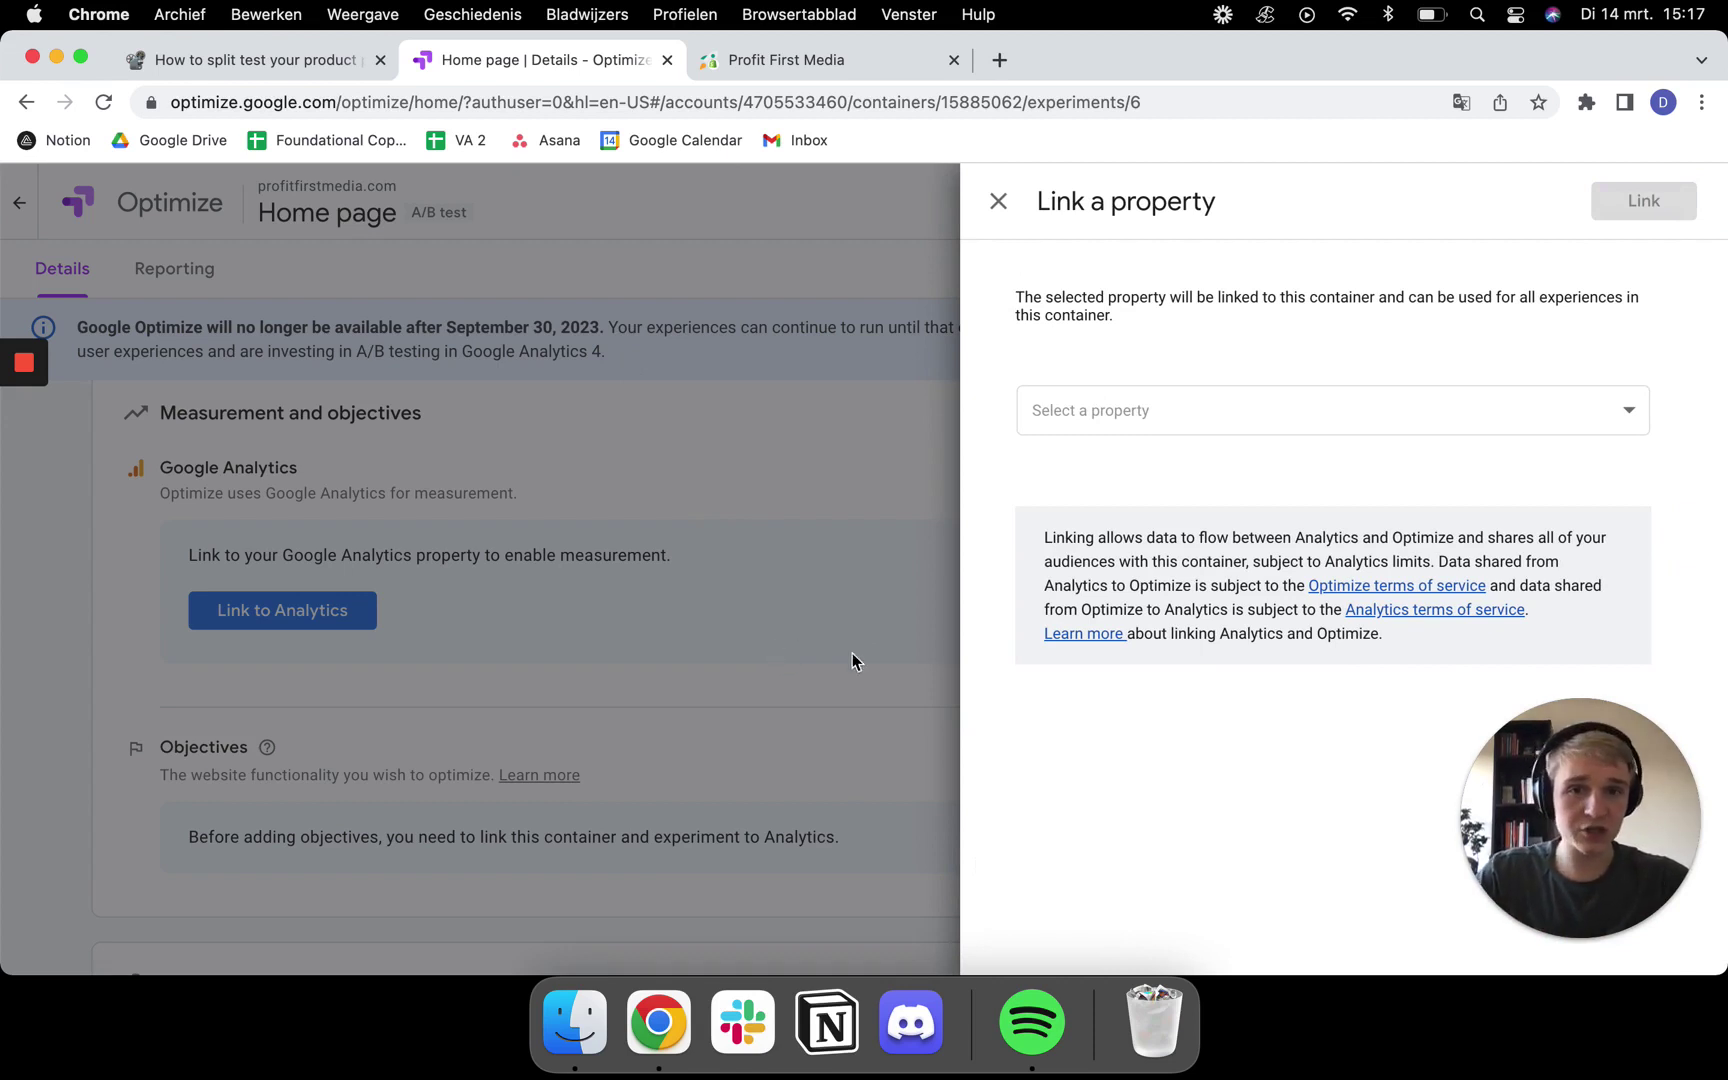
pyautogui.click(1097, 414)
pyautogui.click(1113, 656)
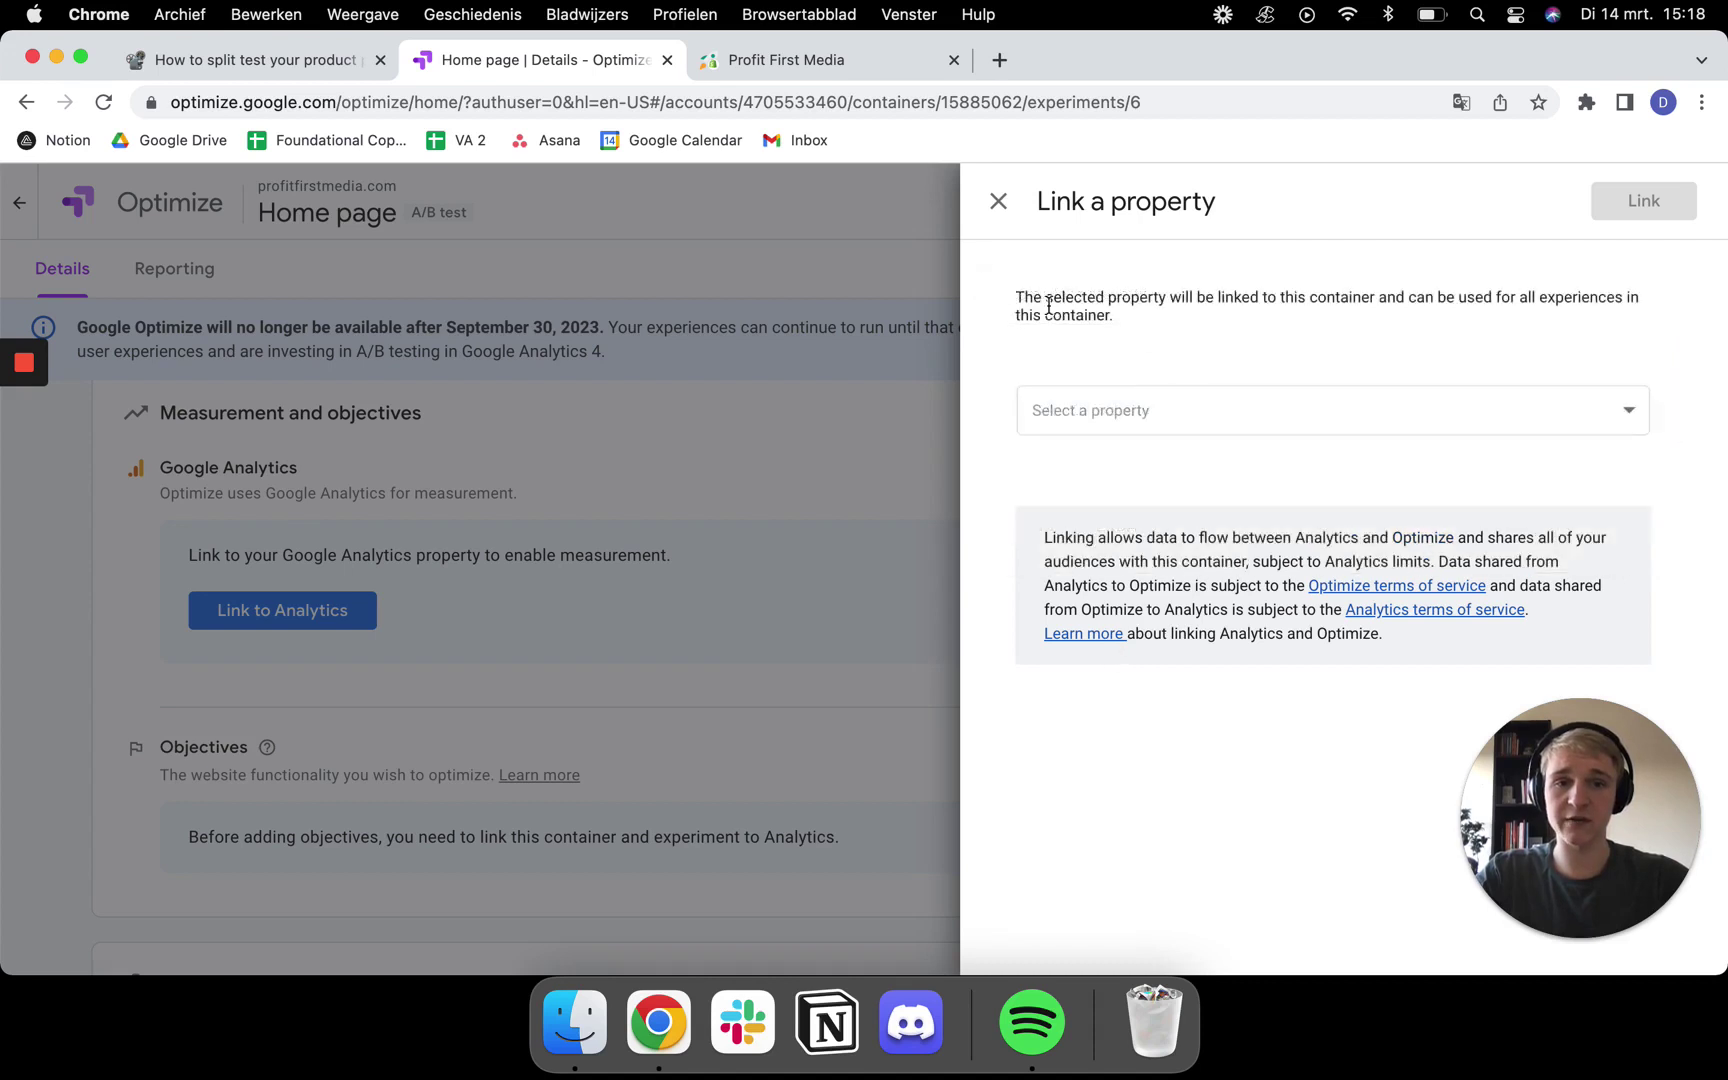
pyautogui.click(995, 205)
# Step: Read the Objectives section and its requirement for adding experiment objectives
pyautogui.scroll(-3, 398, 578)
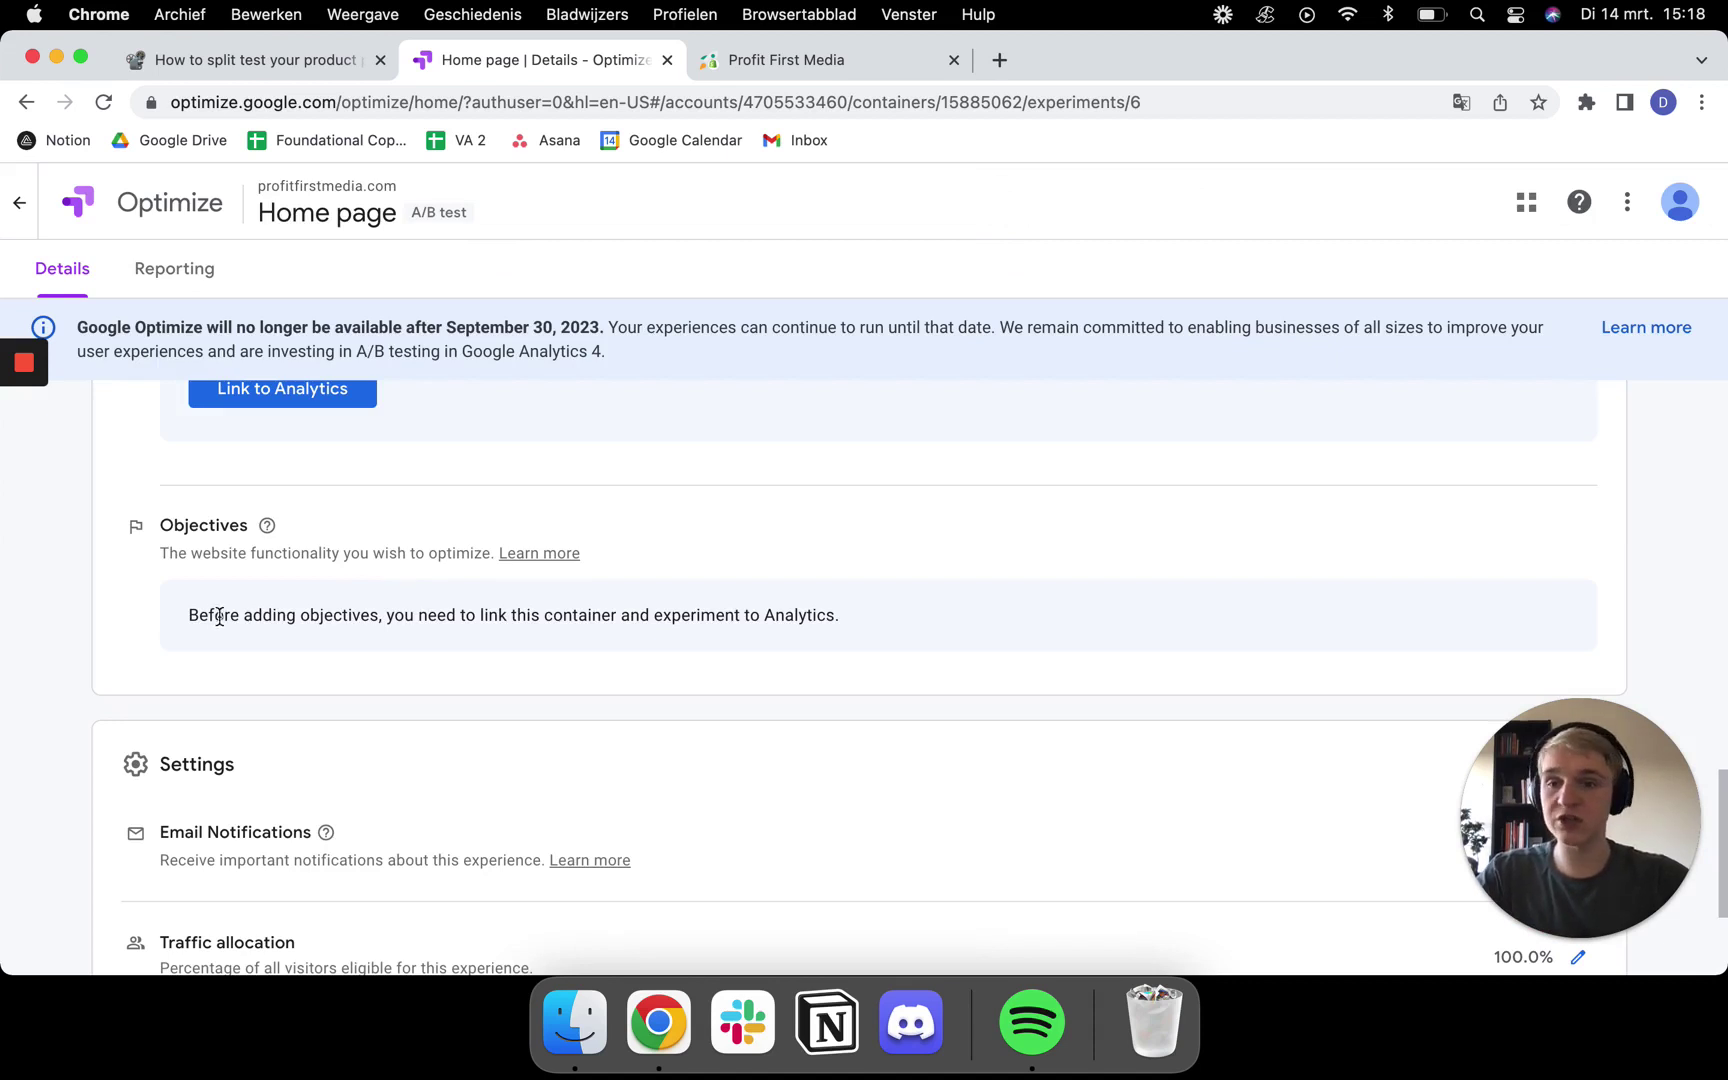
pyautogui.moveTo(214, 615); pyautogui.dragTo(347, 612)
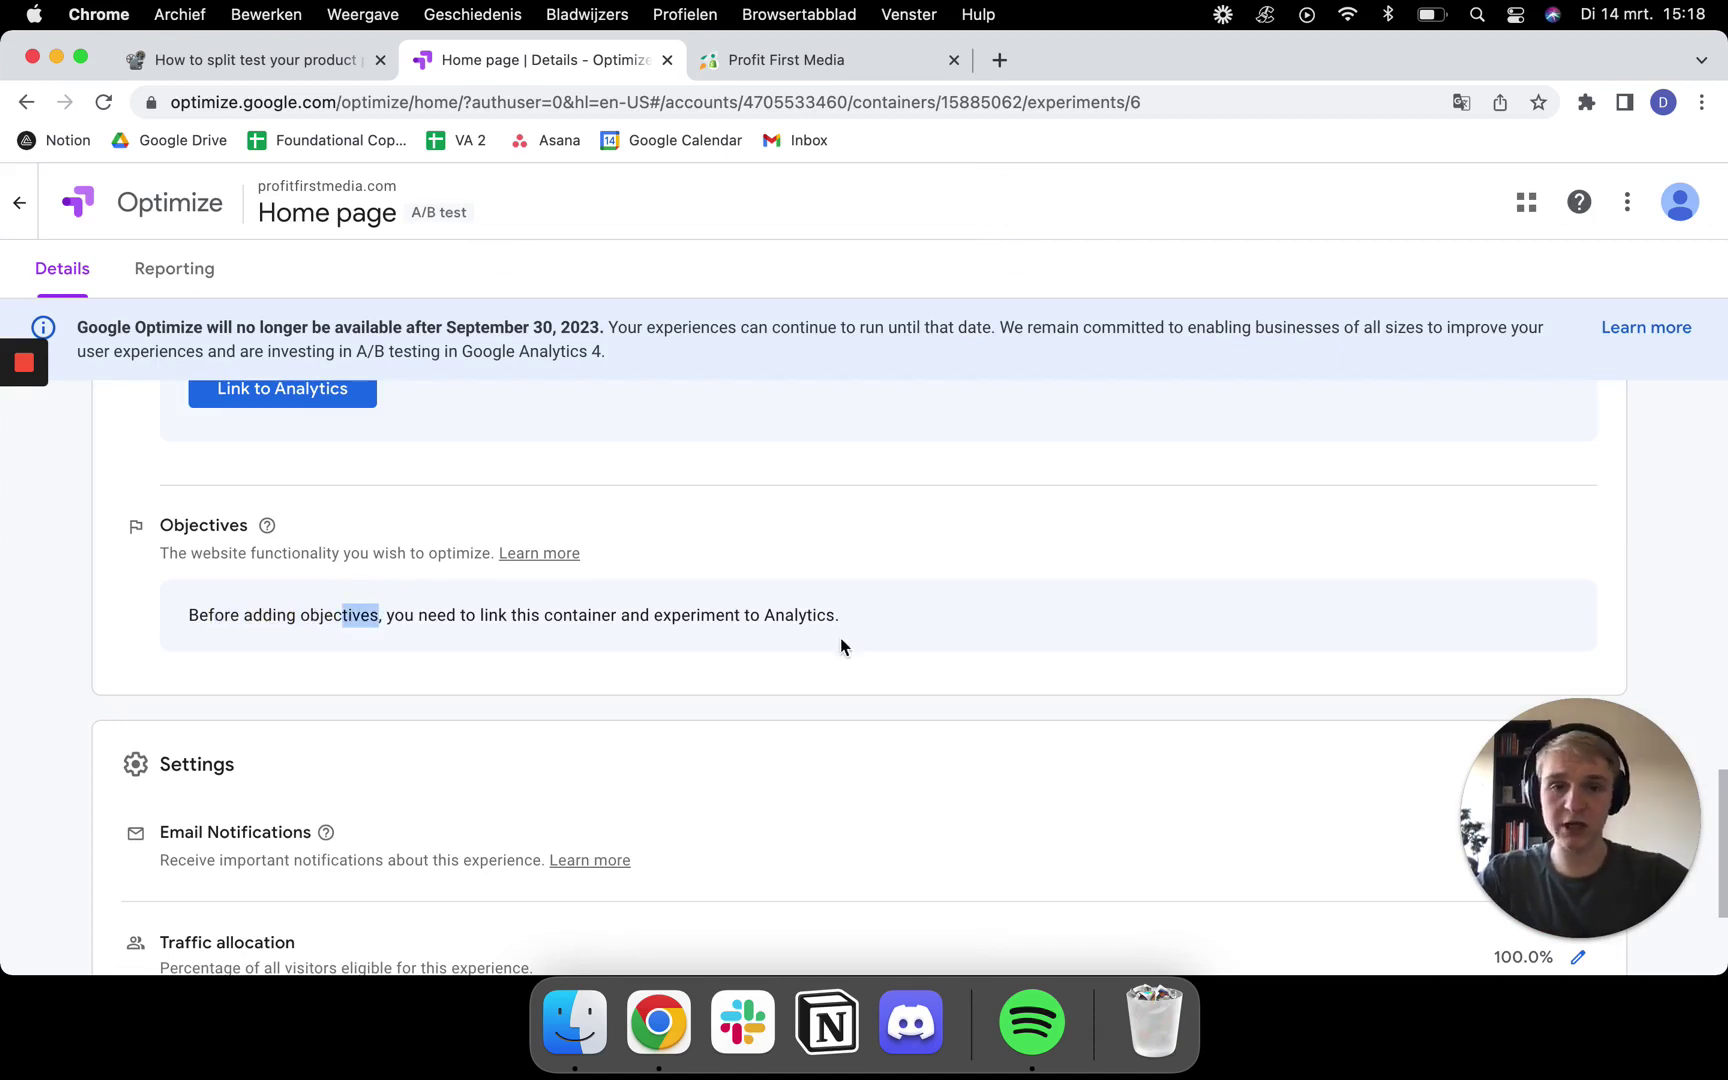
pyautogui.moveTo(841, 615); pyautogui.dragTo(312, 599)
pyautogui.scroll(2, 184, 416)
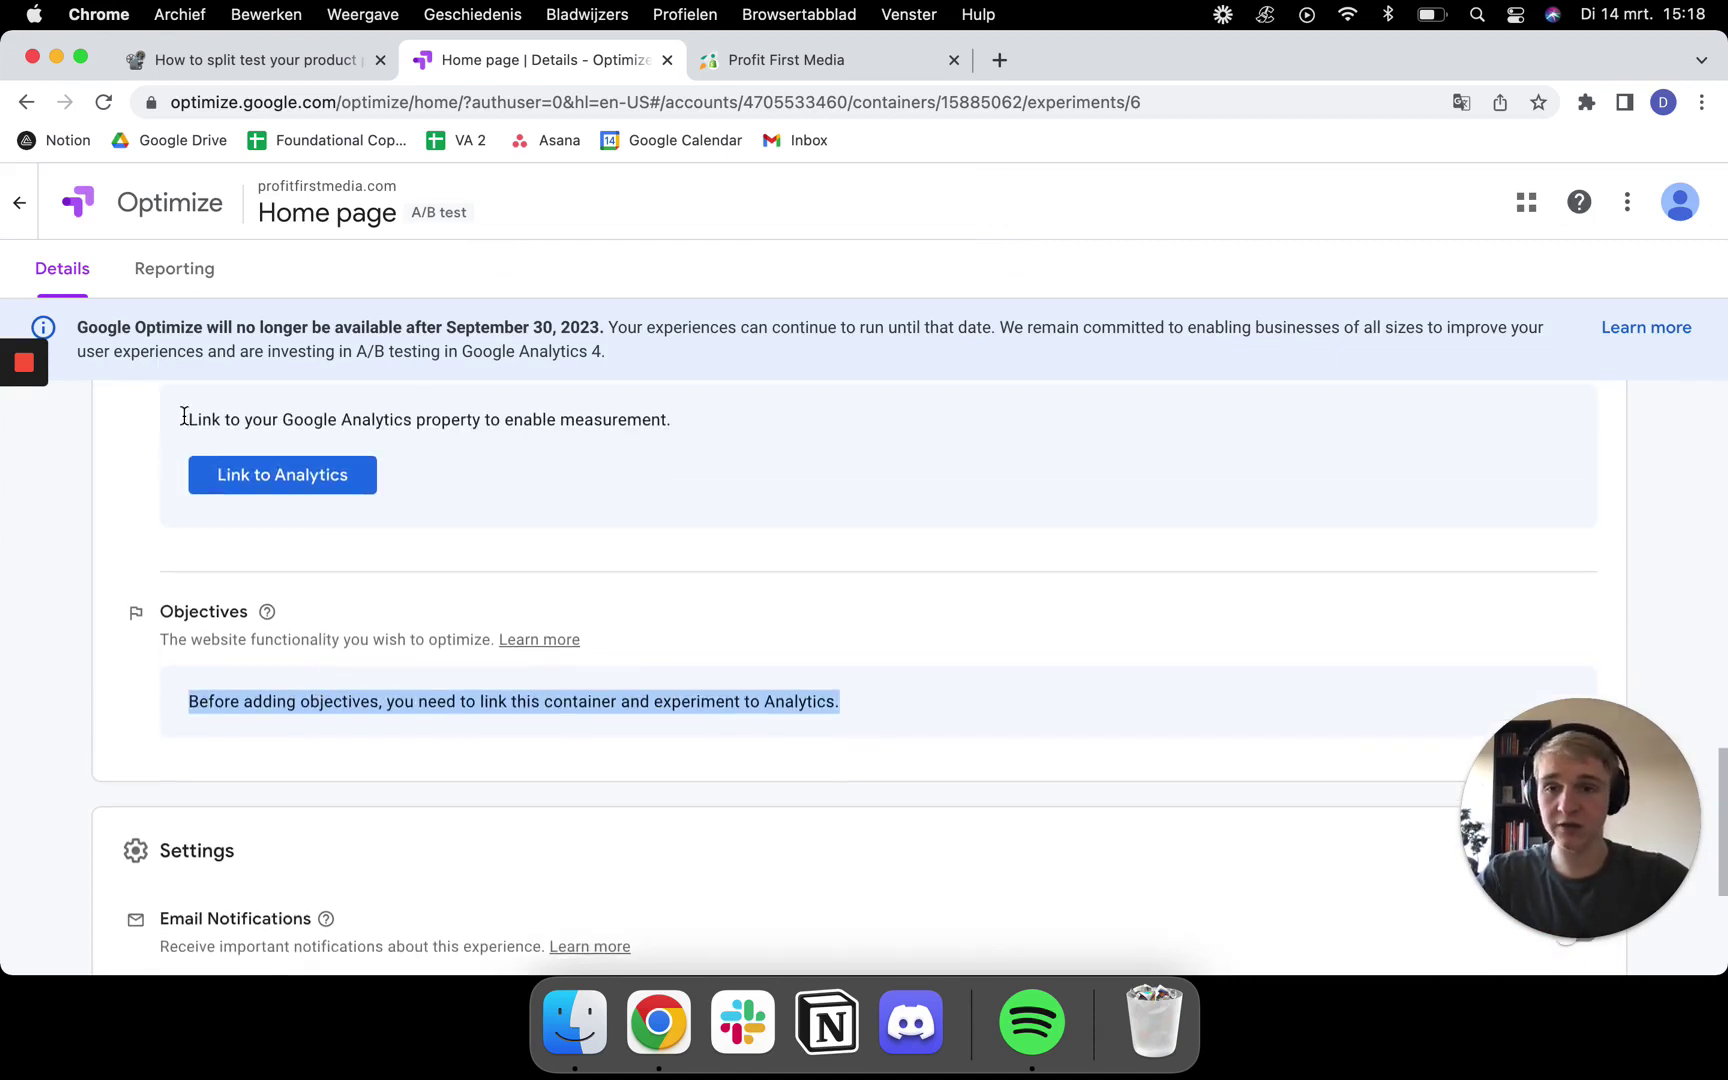
pyautogui.moveTo(845, 703); pyautogui.dragTo(199, 710)
pyautogui.click(700, 742)
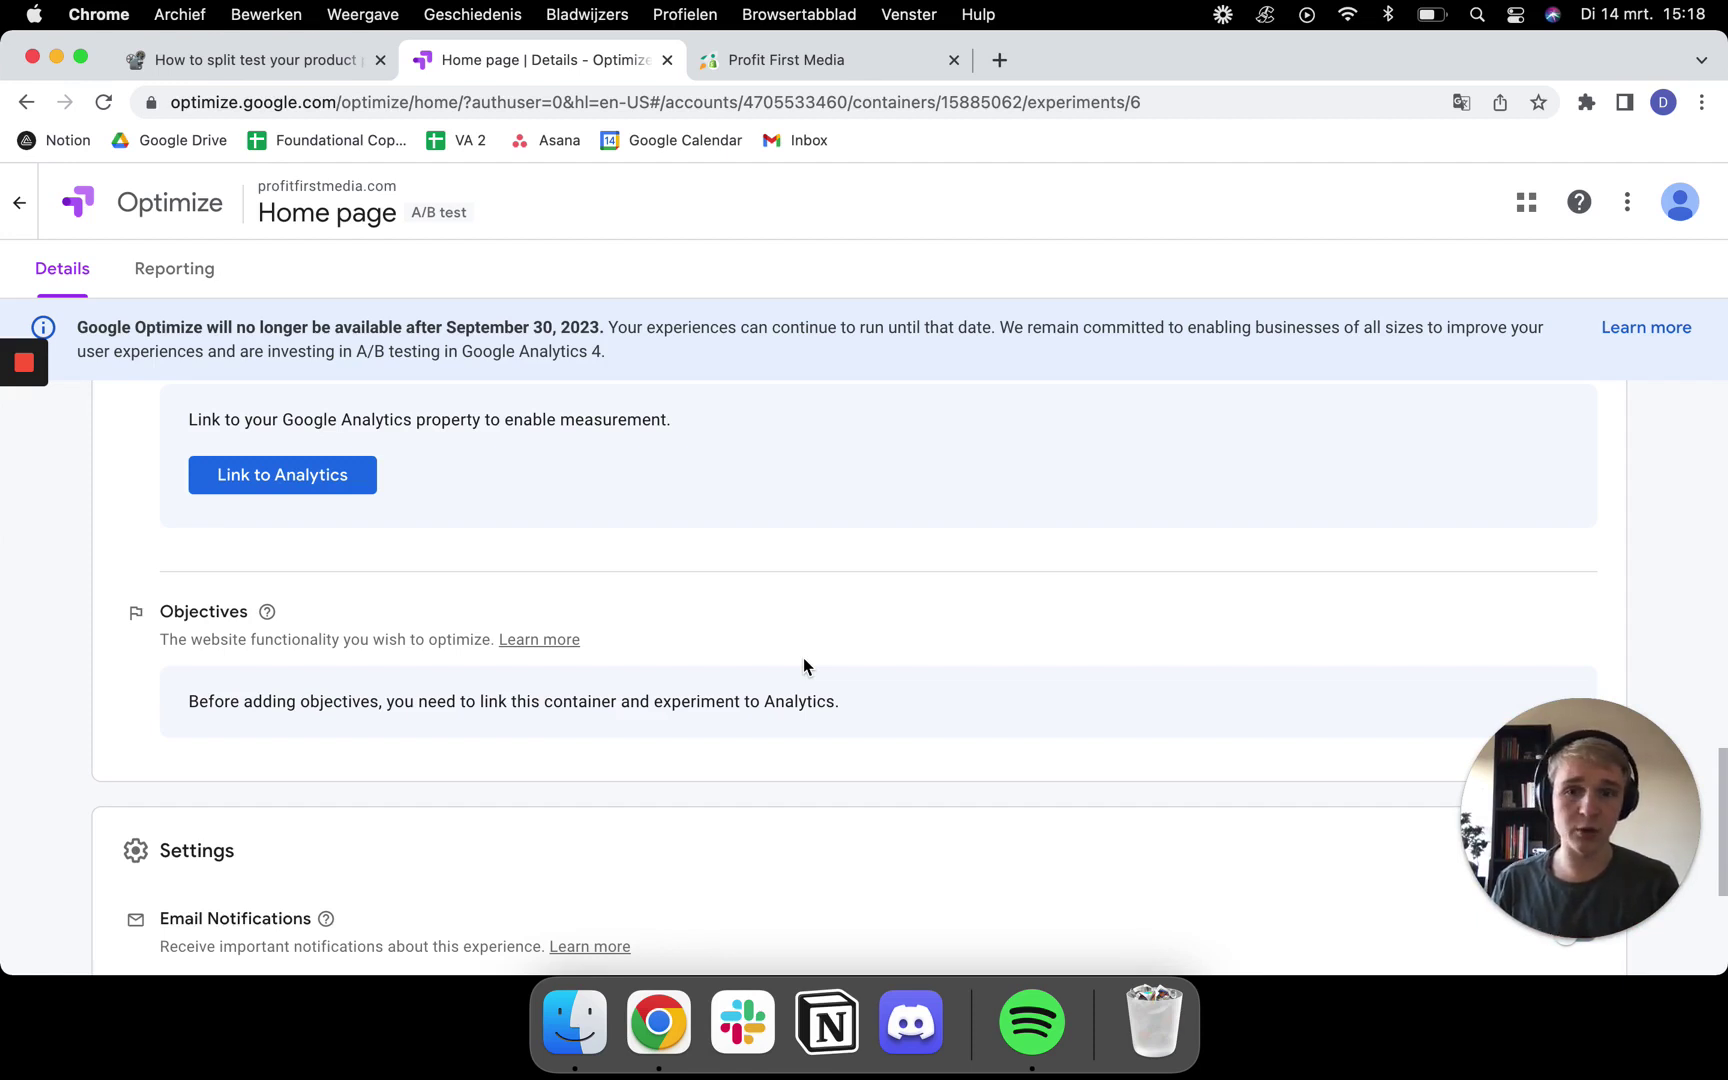
pyautogui.moveTo(161, 611); pyautogui.dragTo(269, 641)
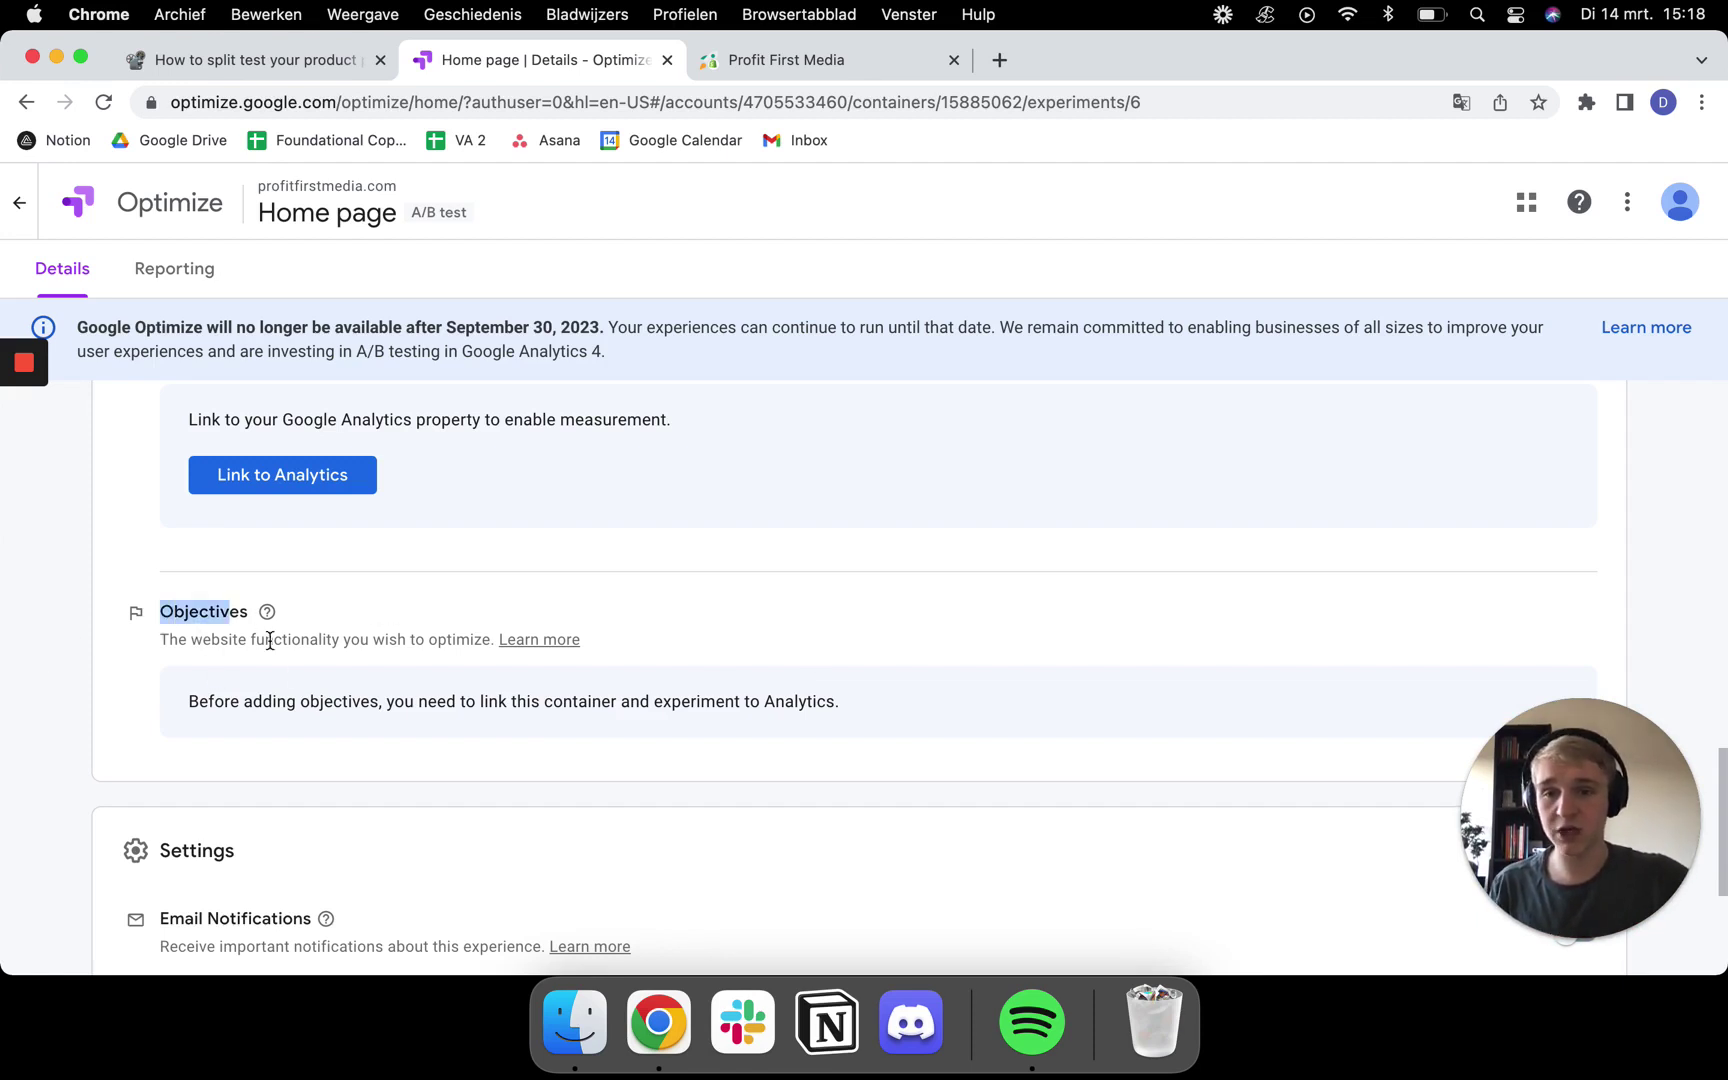
pyautogui.moveTo(204, 700); pyautogui.dragTo(944, 710)
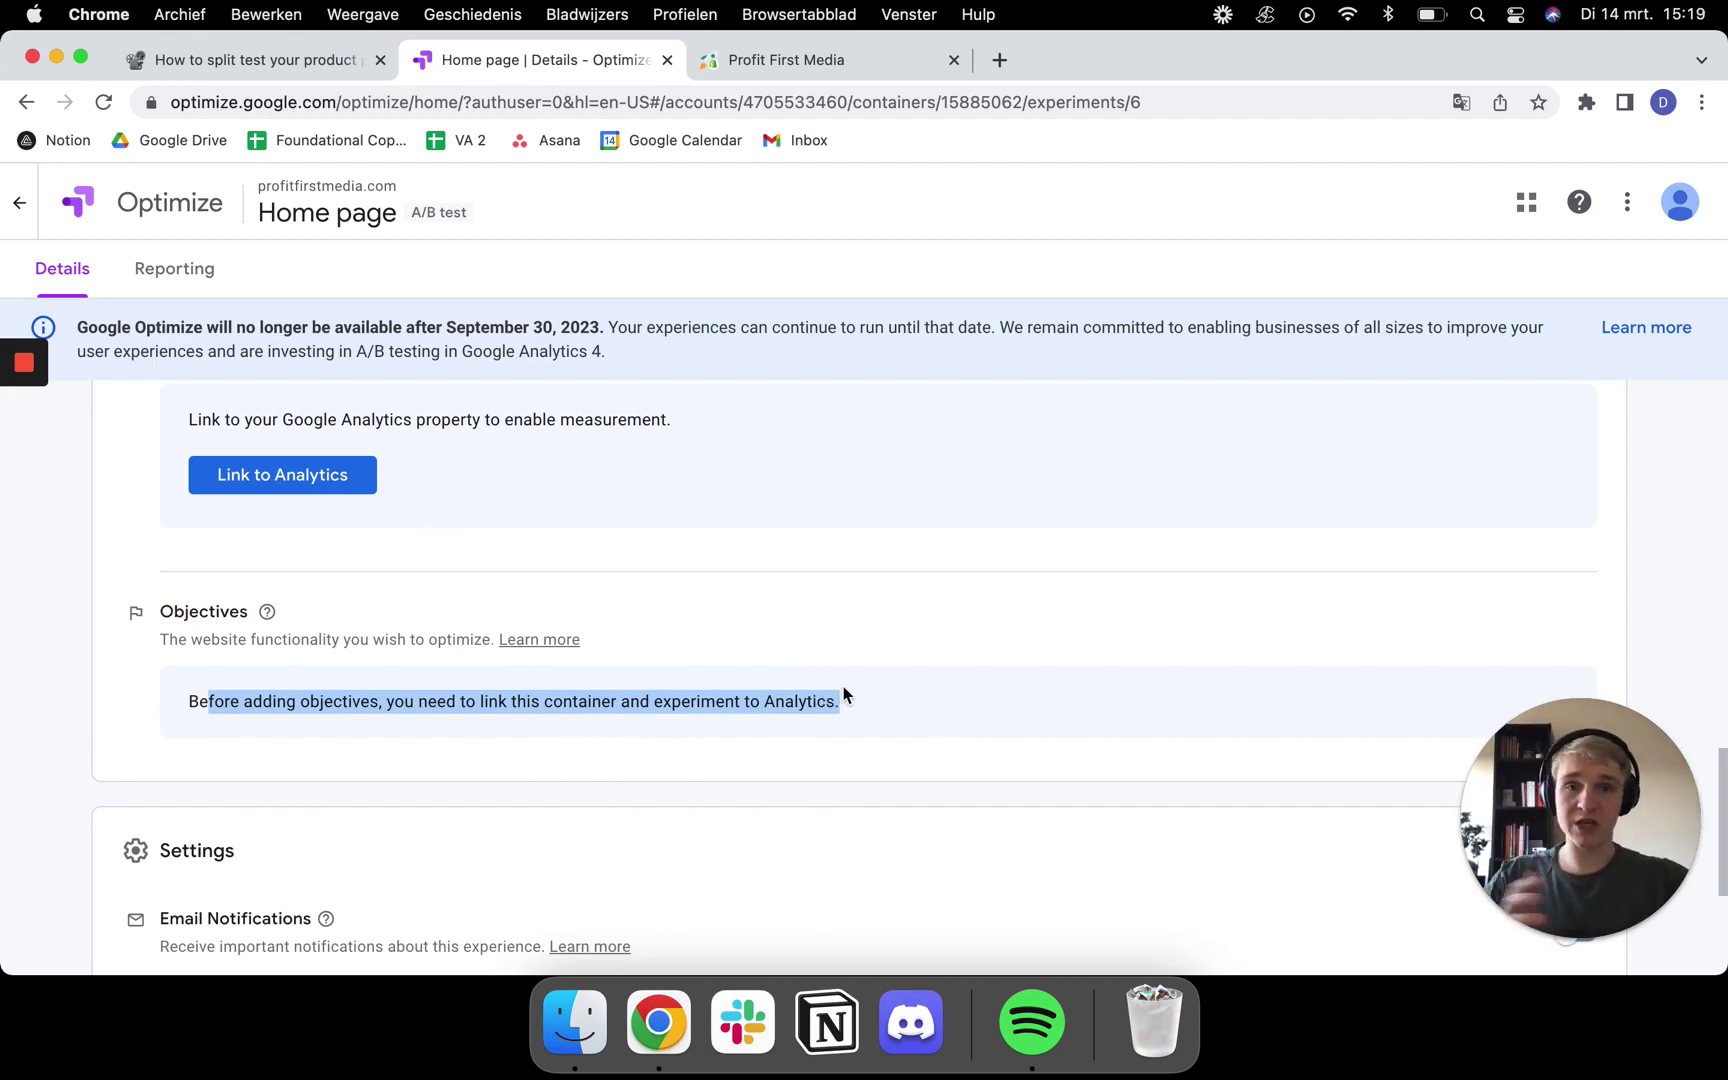
pyautogui.click(911, 703)
# Step: Review the experiment's email notification, traffic allocation and activation event settings, rechecking the objectives note above them
pyautogui.scroll(-5, 910, 710)
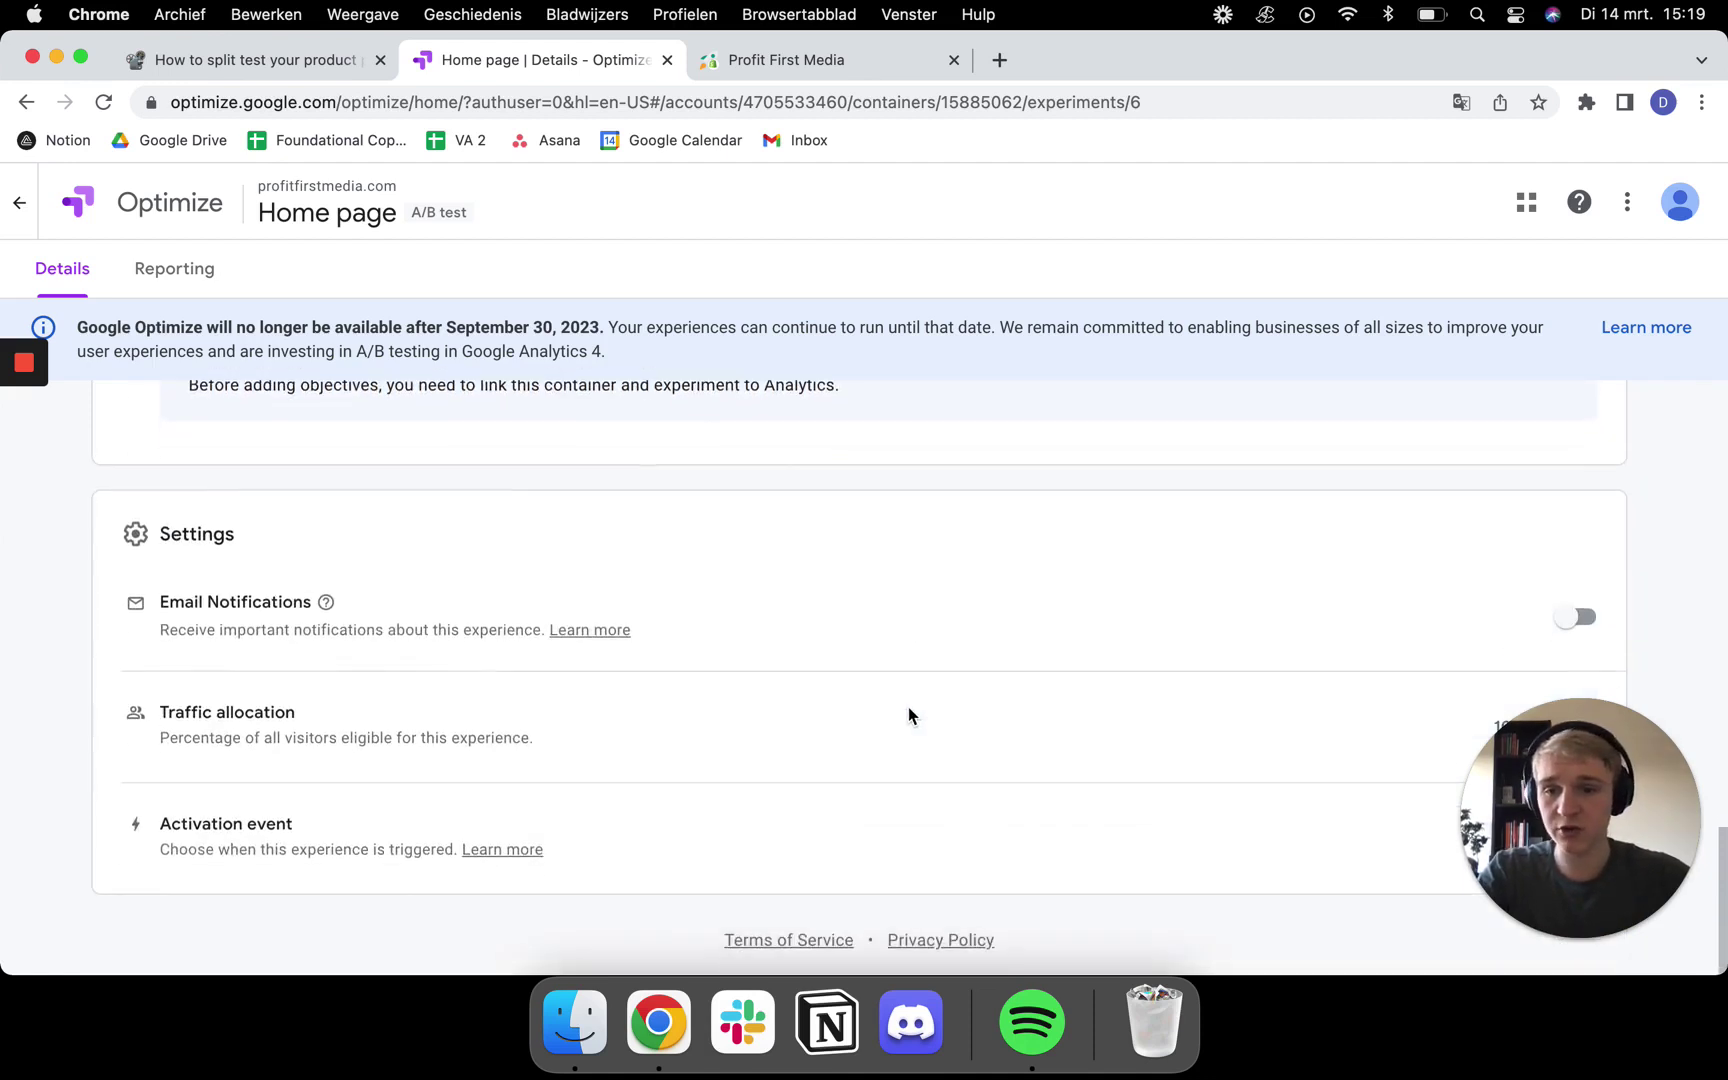
pyautogui.scroll(1, 700, 465)
pyautogui.moveTo(842, 458); pyautogui.dragTo(230, 457)
pyautogui.scroll(1, 455, 484)
pyautogui.scroll(-1, 605, 690)
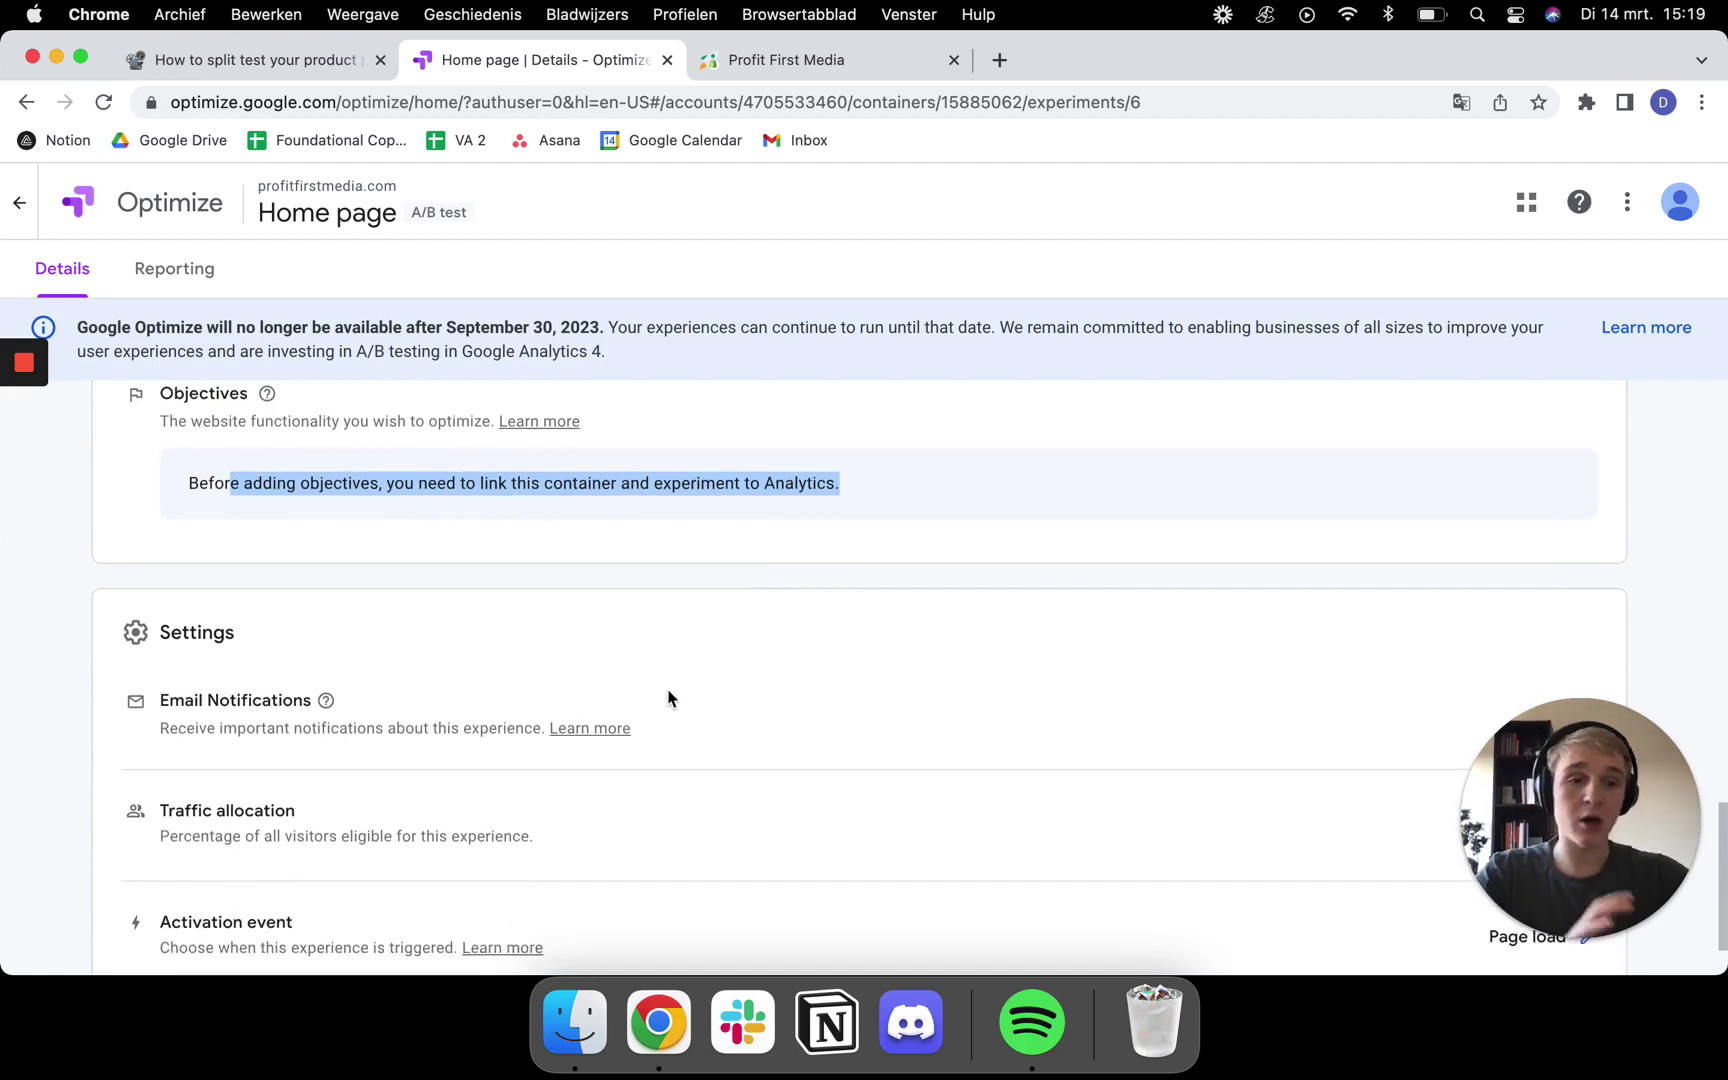
pyautogui.scroll(-2, 665, 700)
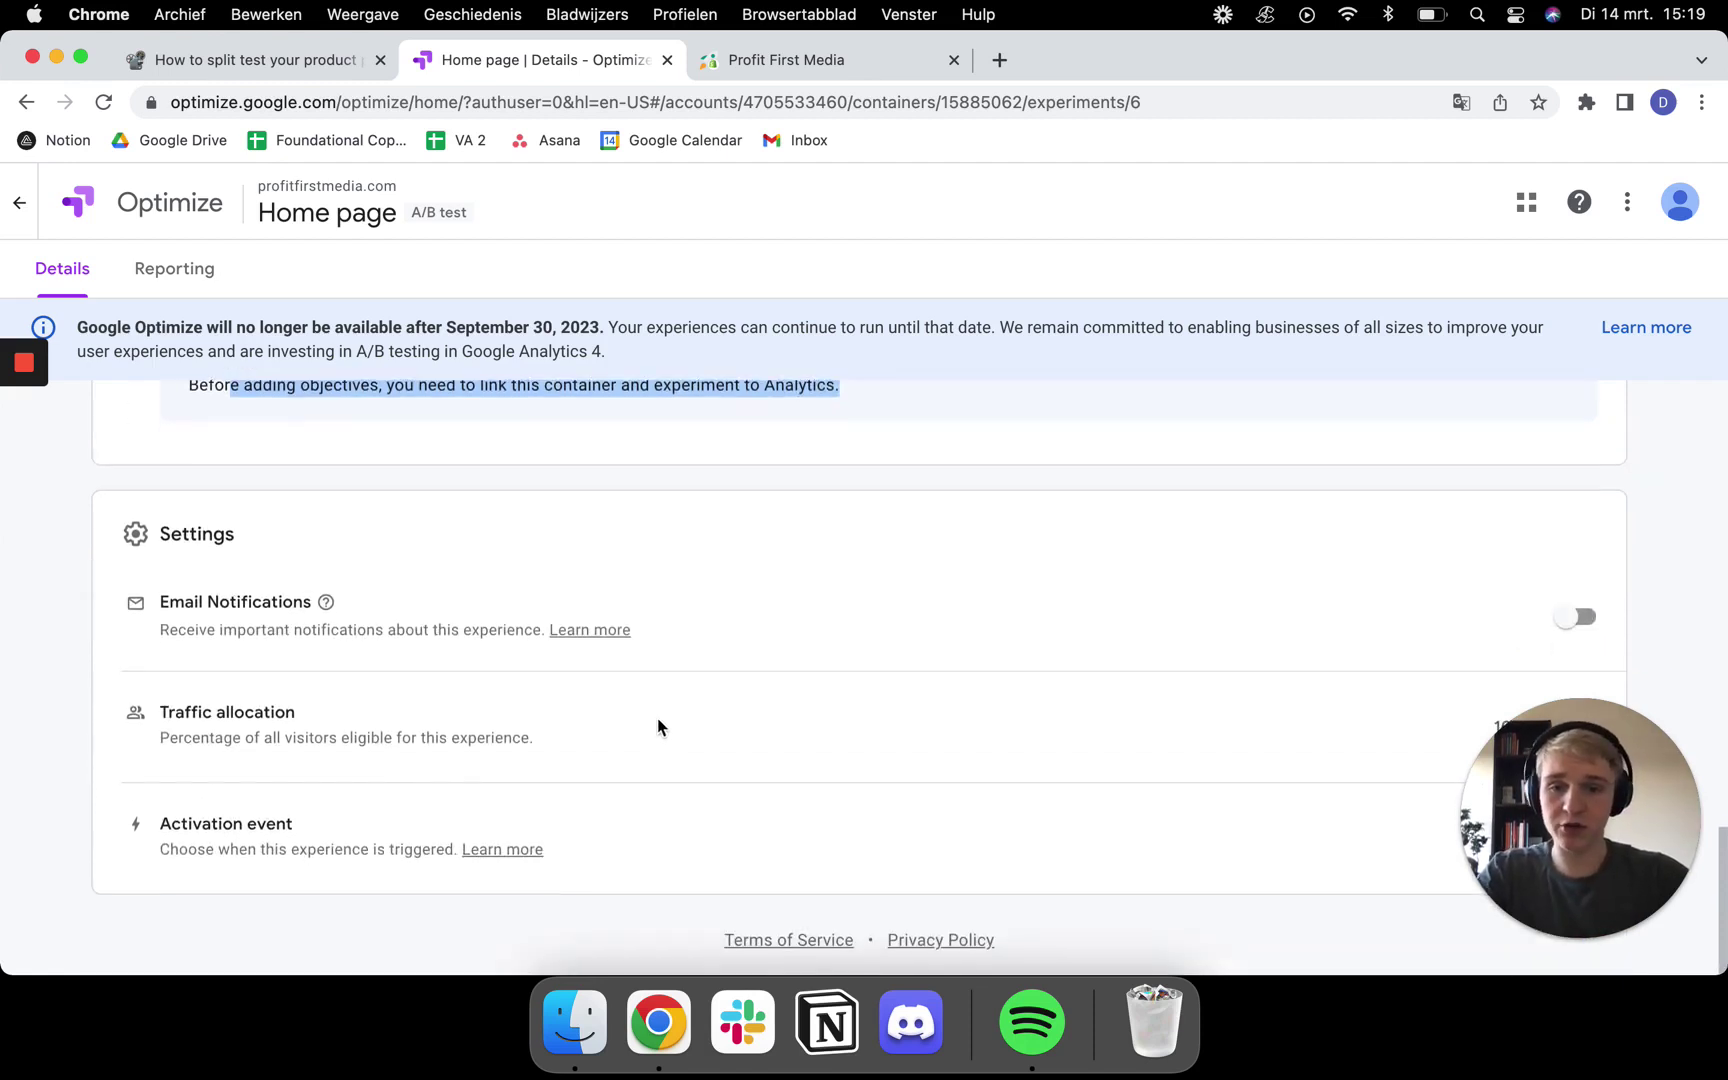
# Step: Set the experiment's traffic allocation to 20% of eligible visitors and save it
pyautogui.click(853, 500)
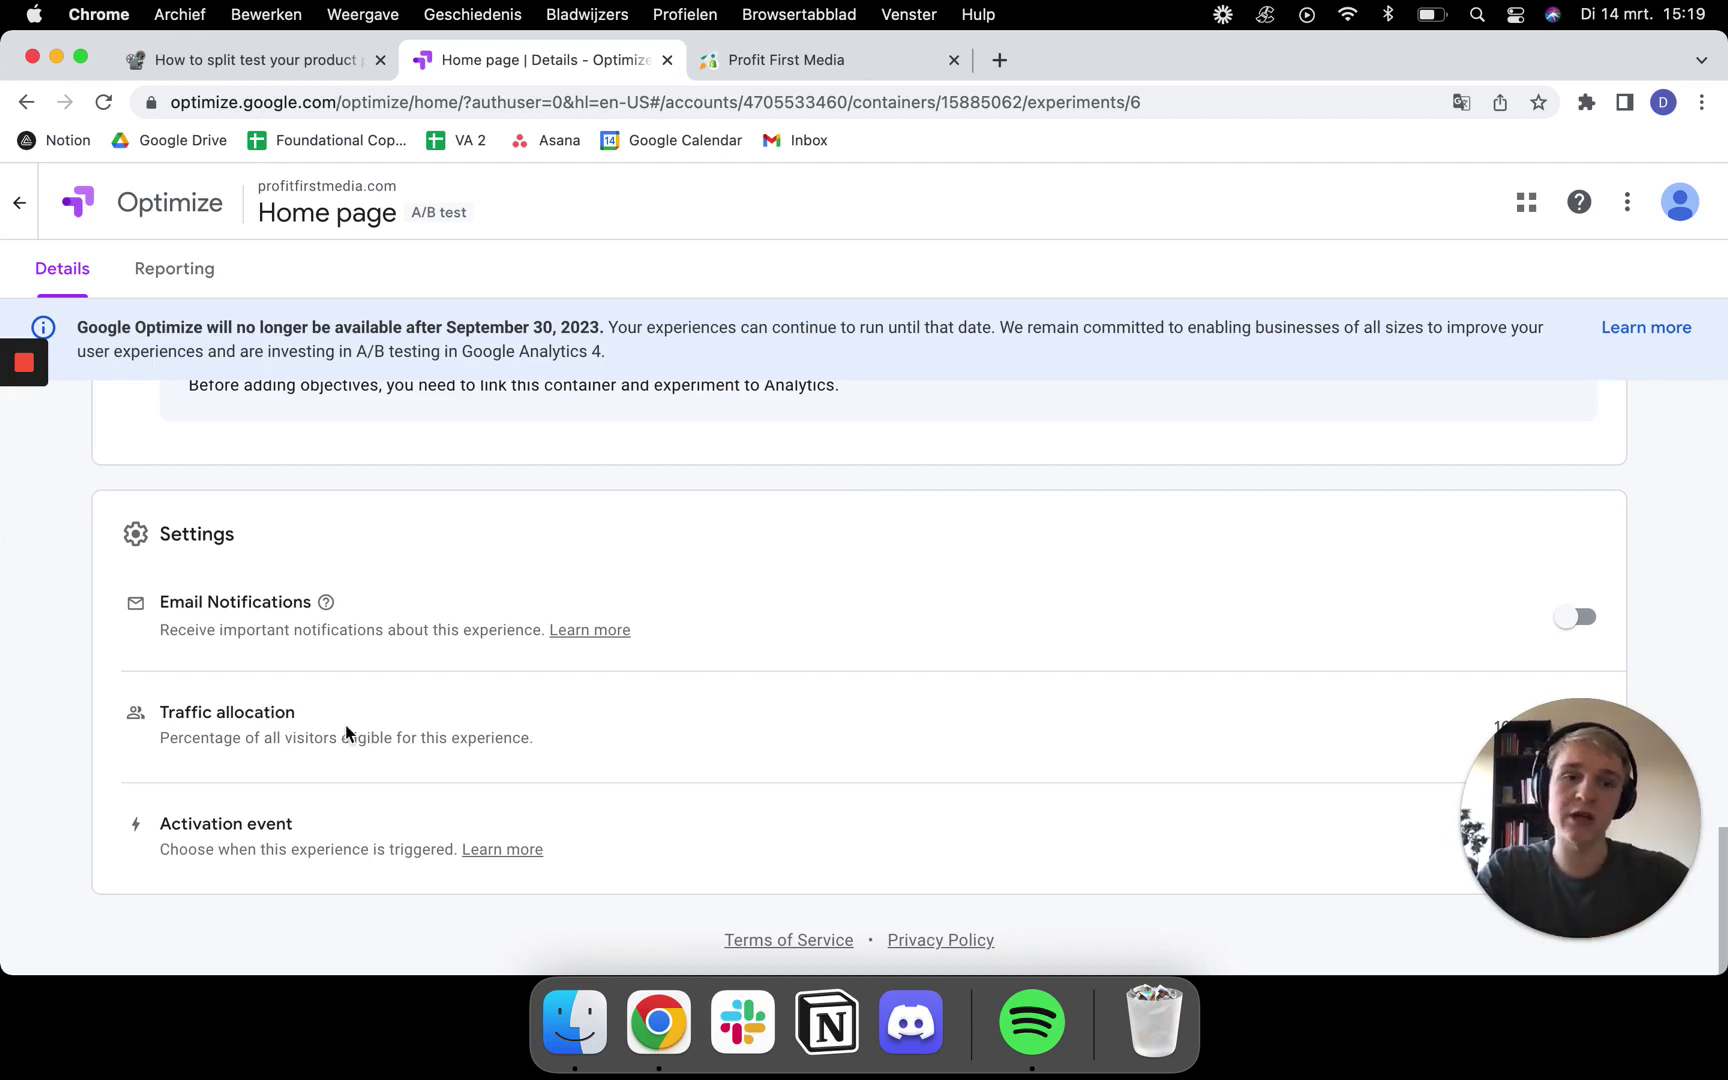
pyautogui.moveTo(1565, 782)
pyautogui.moveTo(1565, 782); pyautogui.dragTo(133, 774)
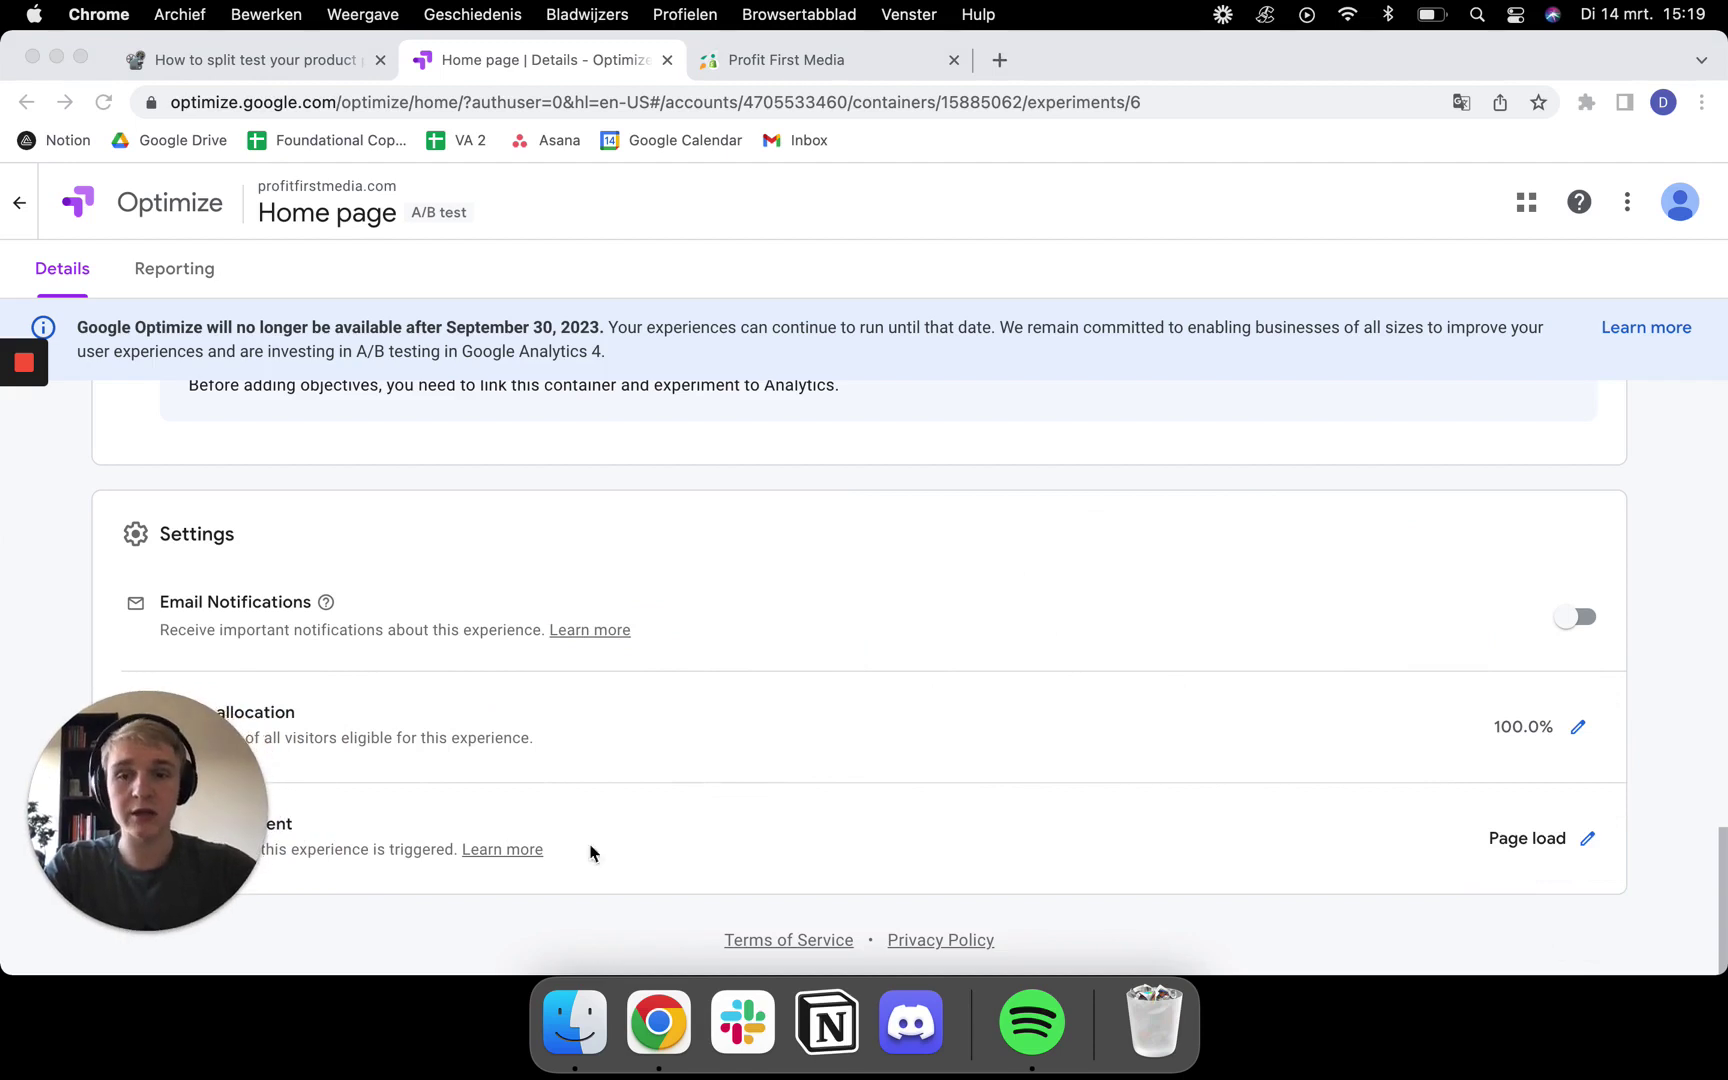
pyautogui.click(1579, 729)
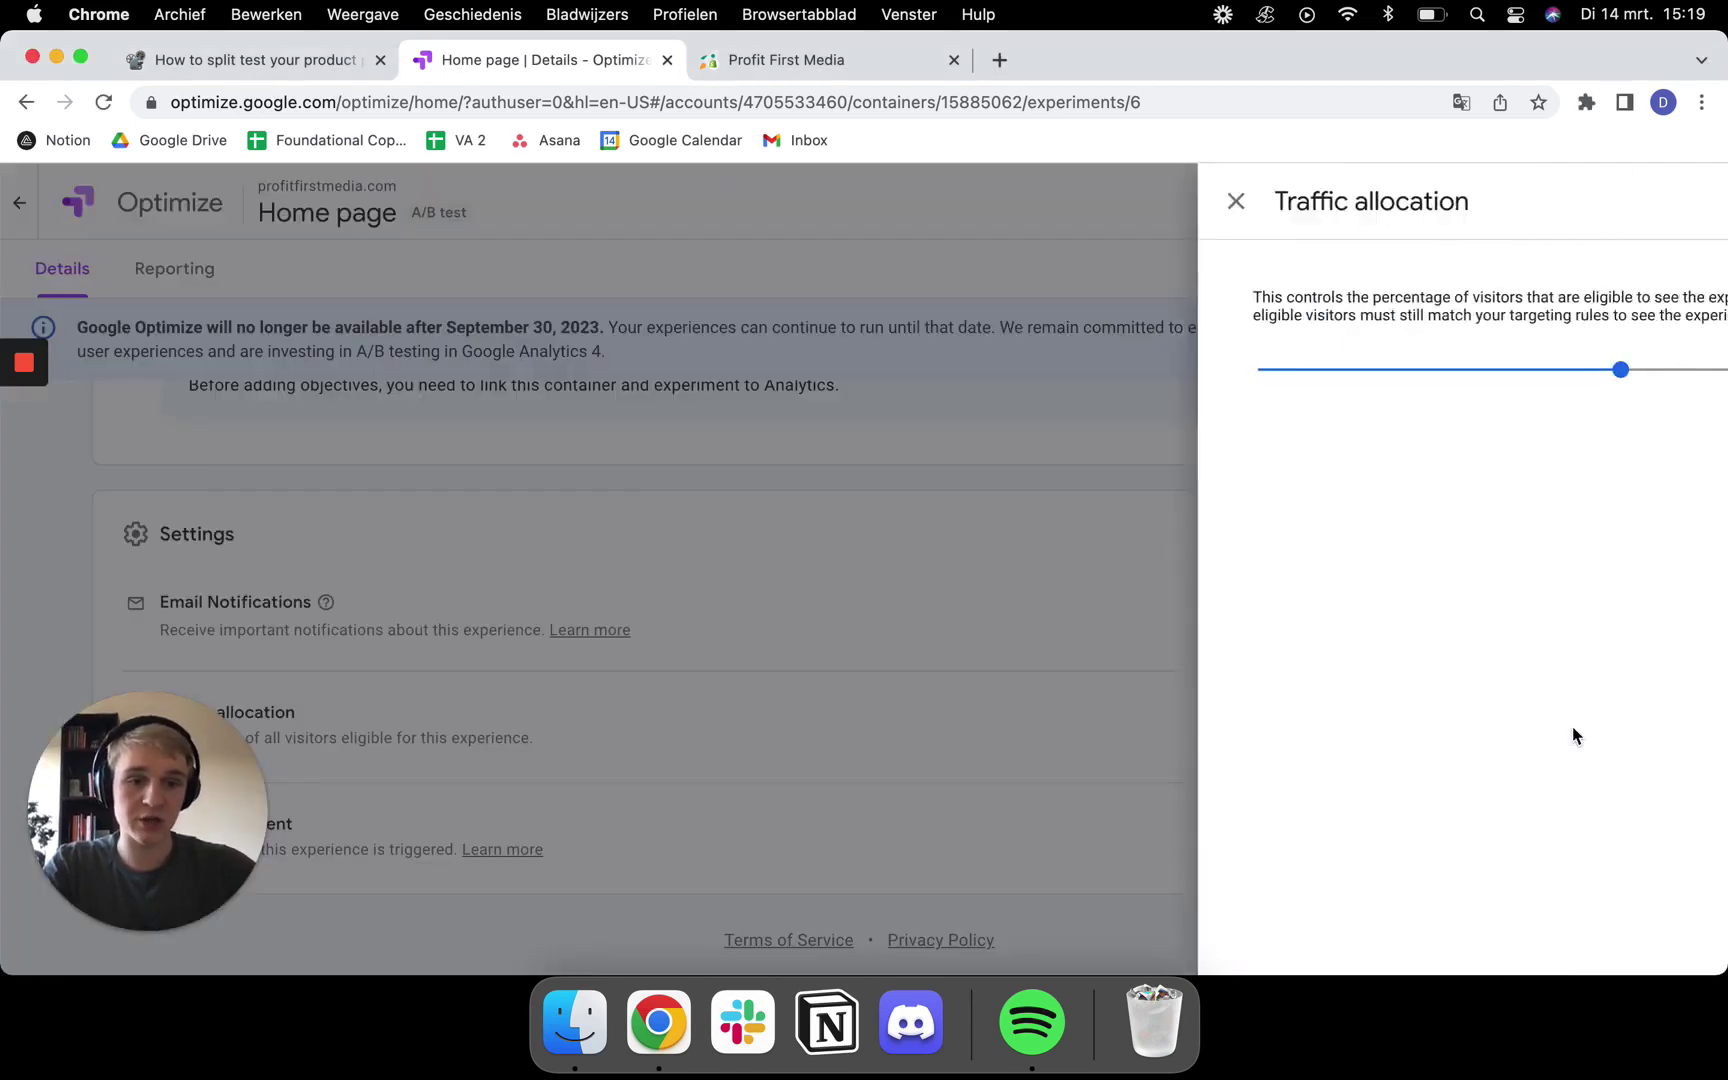
pyautogui.moveTo(1543, 370); pyautogui.dragTo(1107, 400)
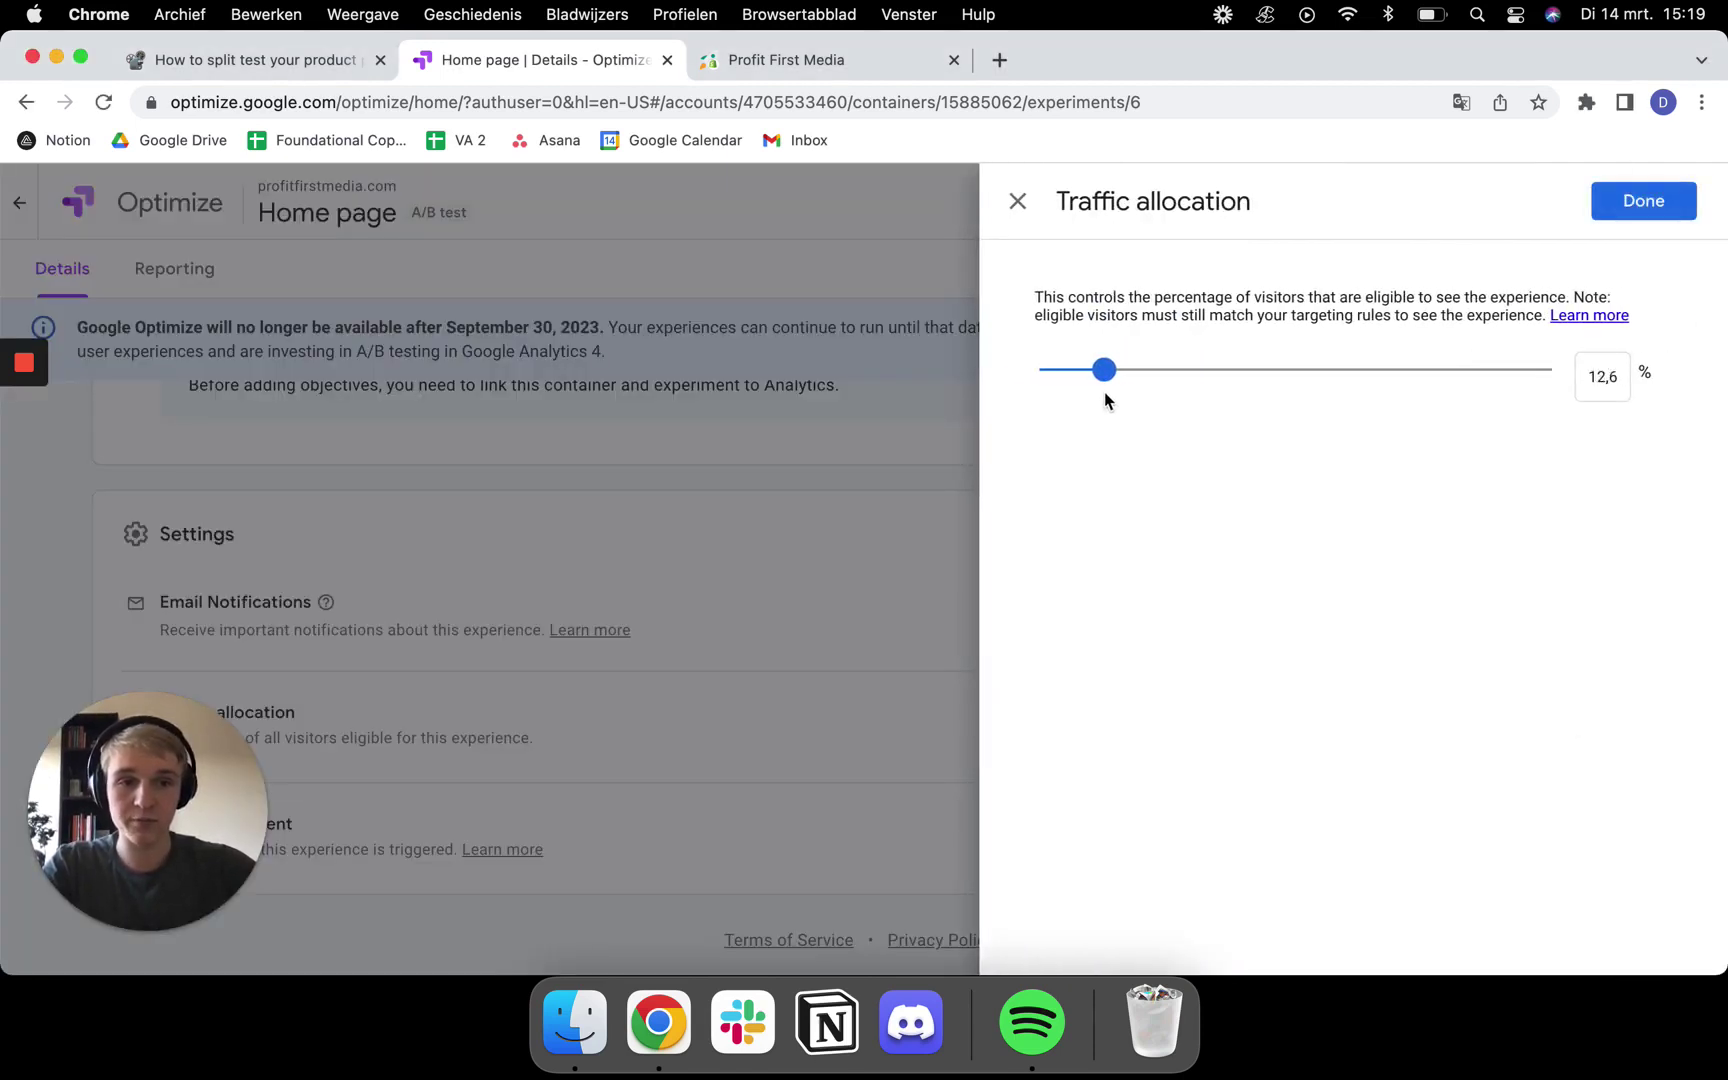
pyautogui.doubleClick(1601, 374)
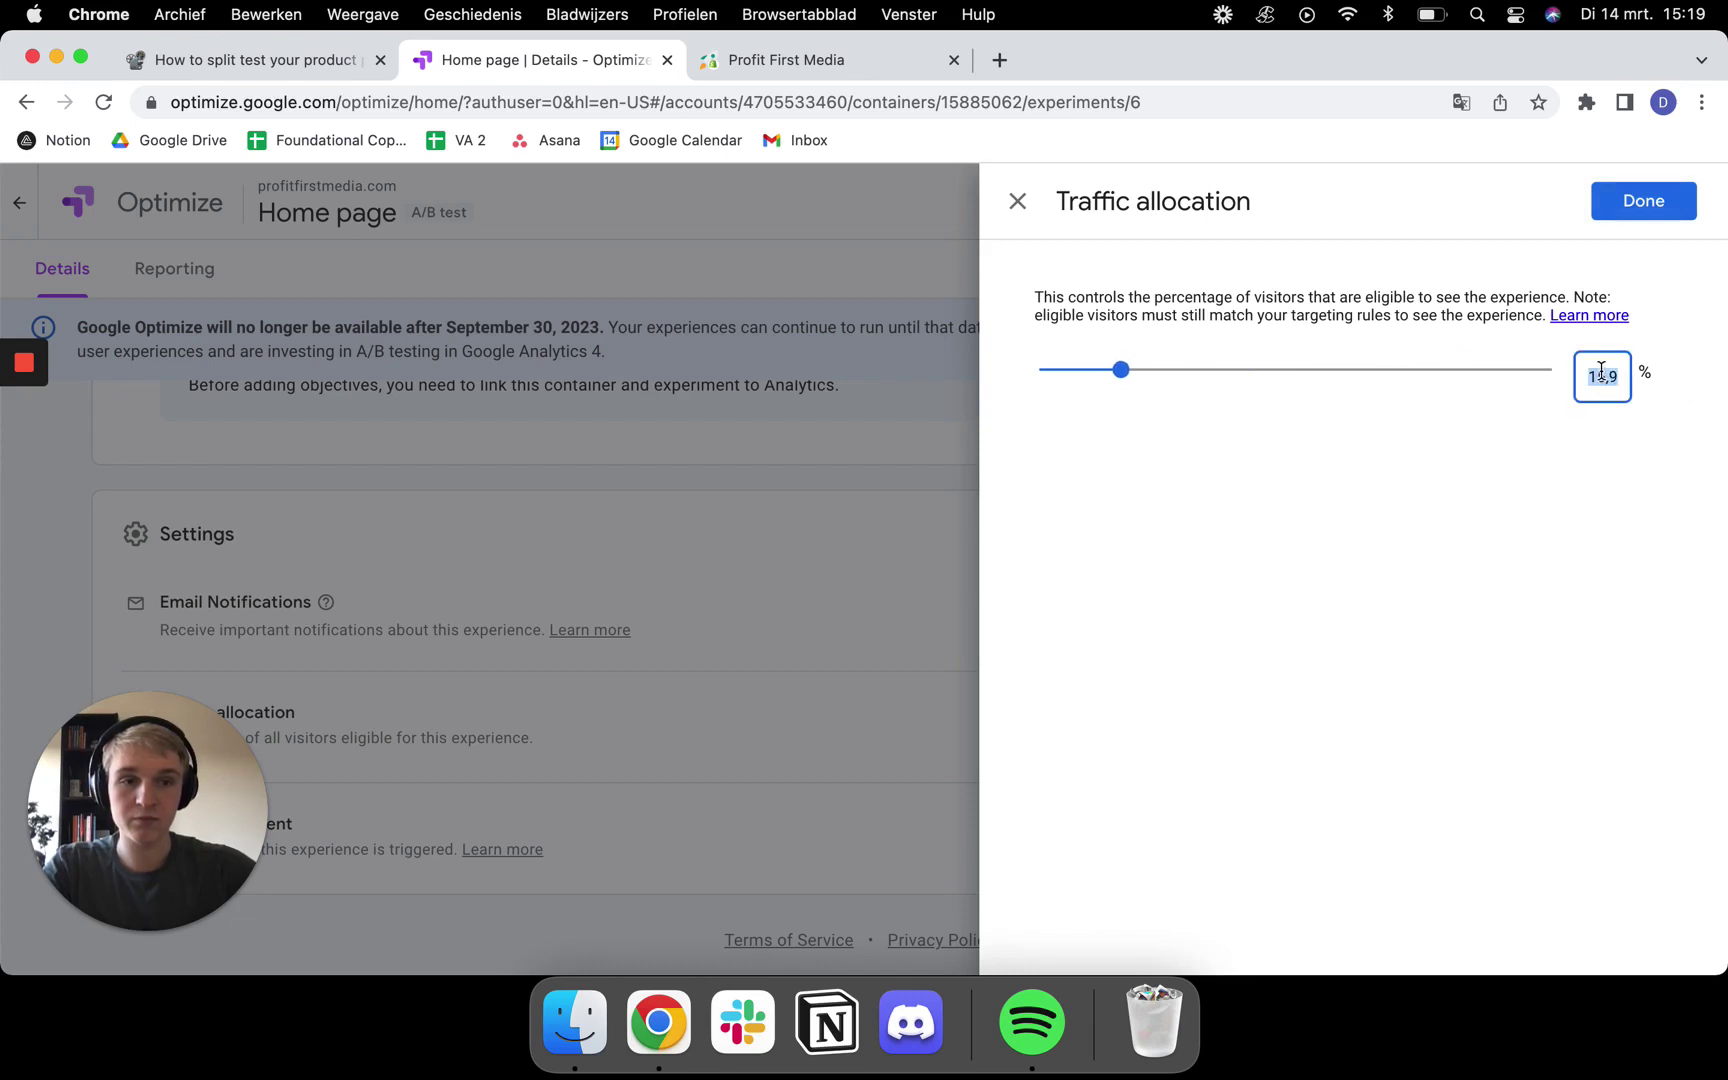
pyautogui.write('20')
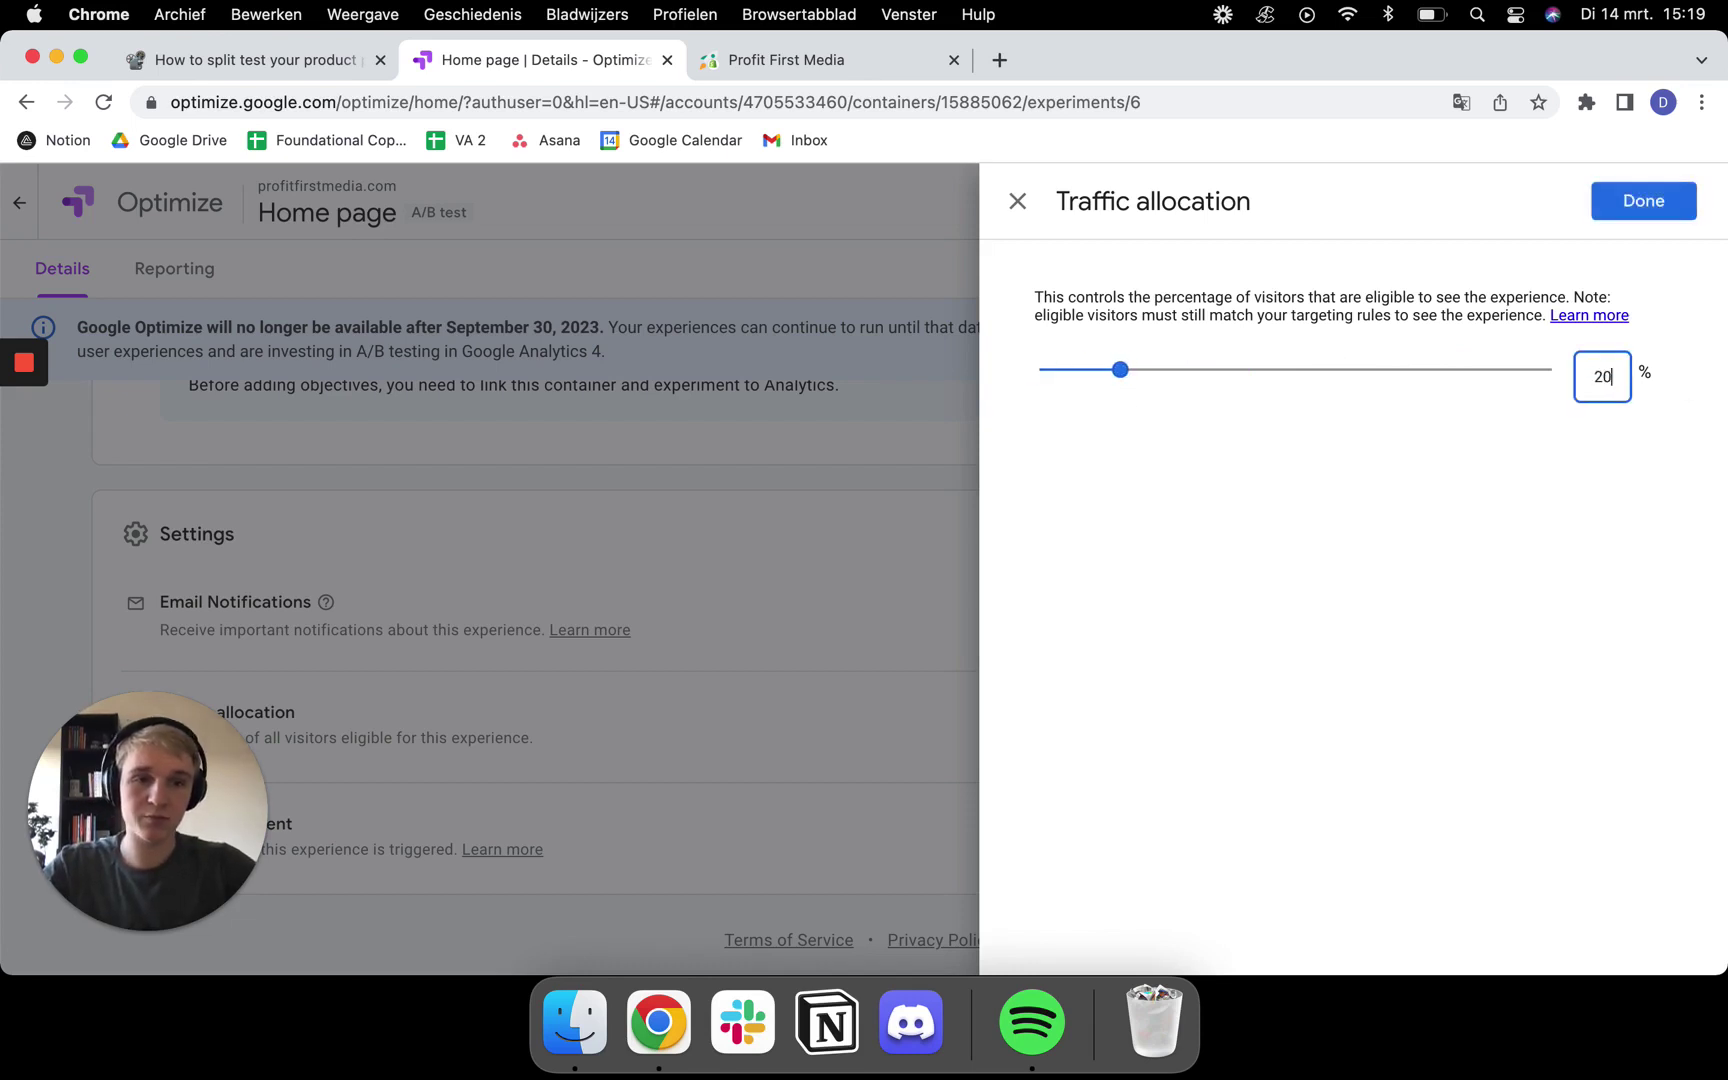
pyautogui.click(1643, 200)
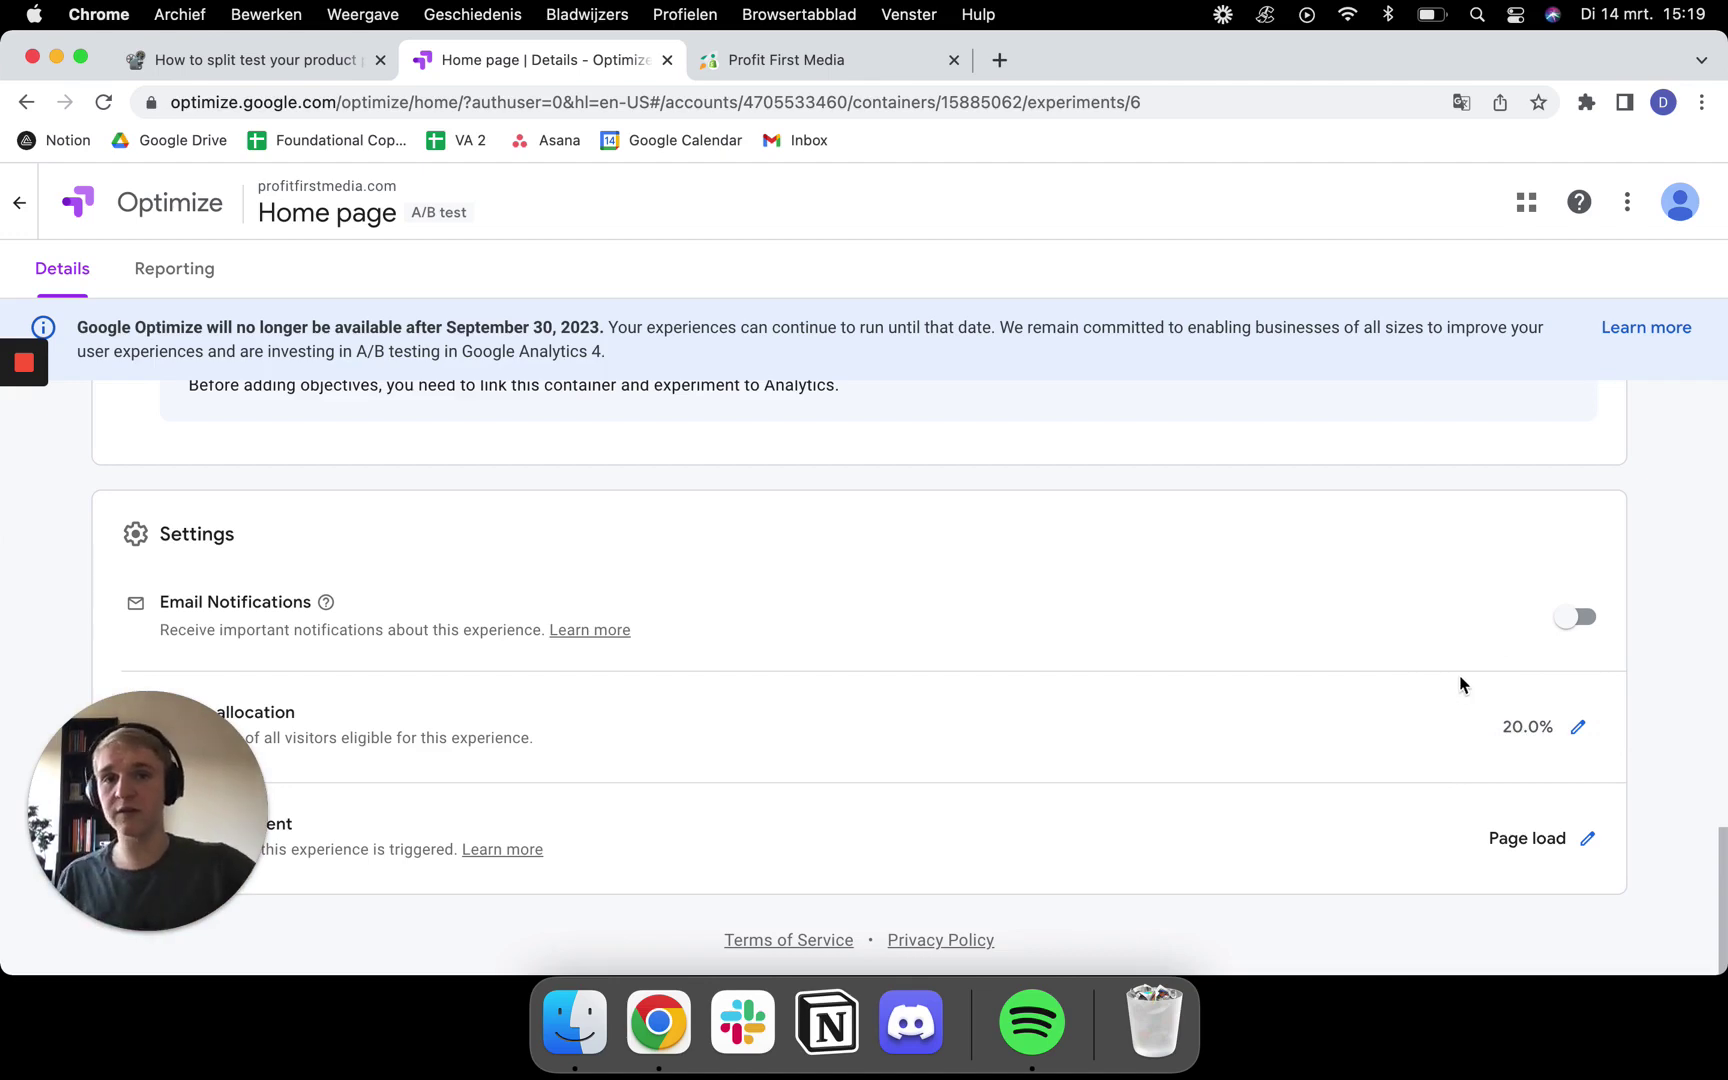
# Step: Review the home page experiment's setup, comparing the variants' weights and page targeting with the traffic allocation in its settings
pyautogui.scroll(15, 478, 590)
pyautogui.scroll(-3, 443, 679)
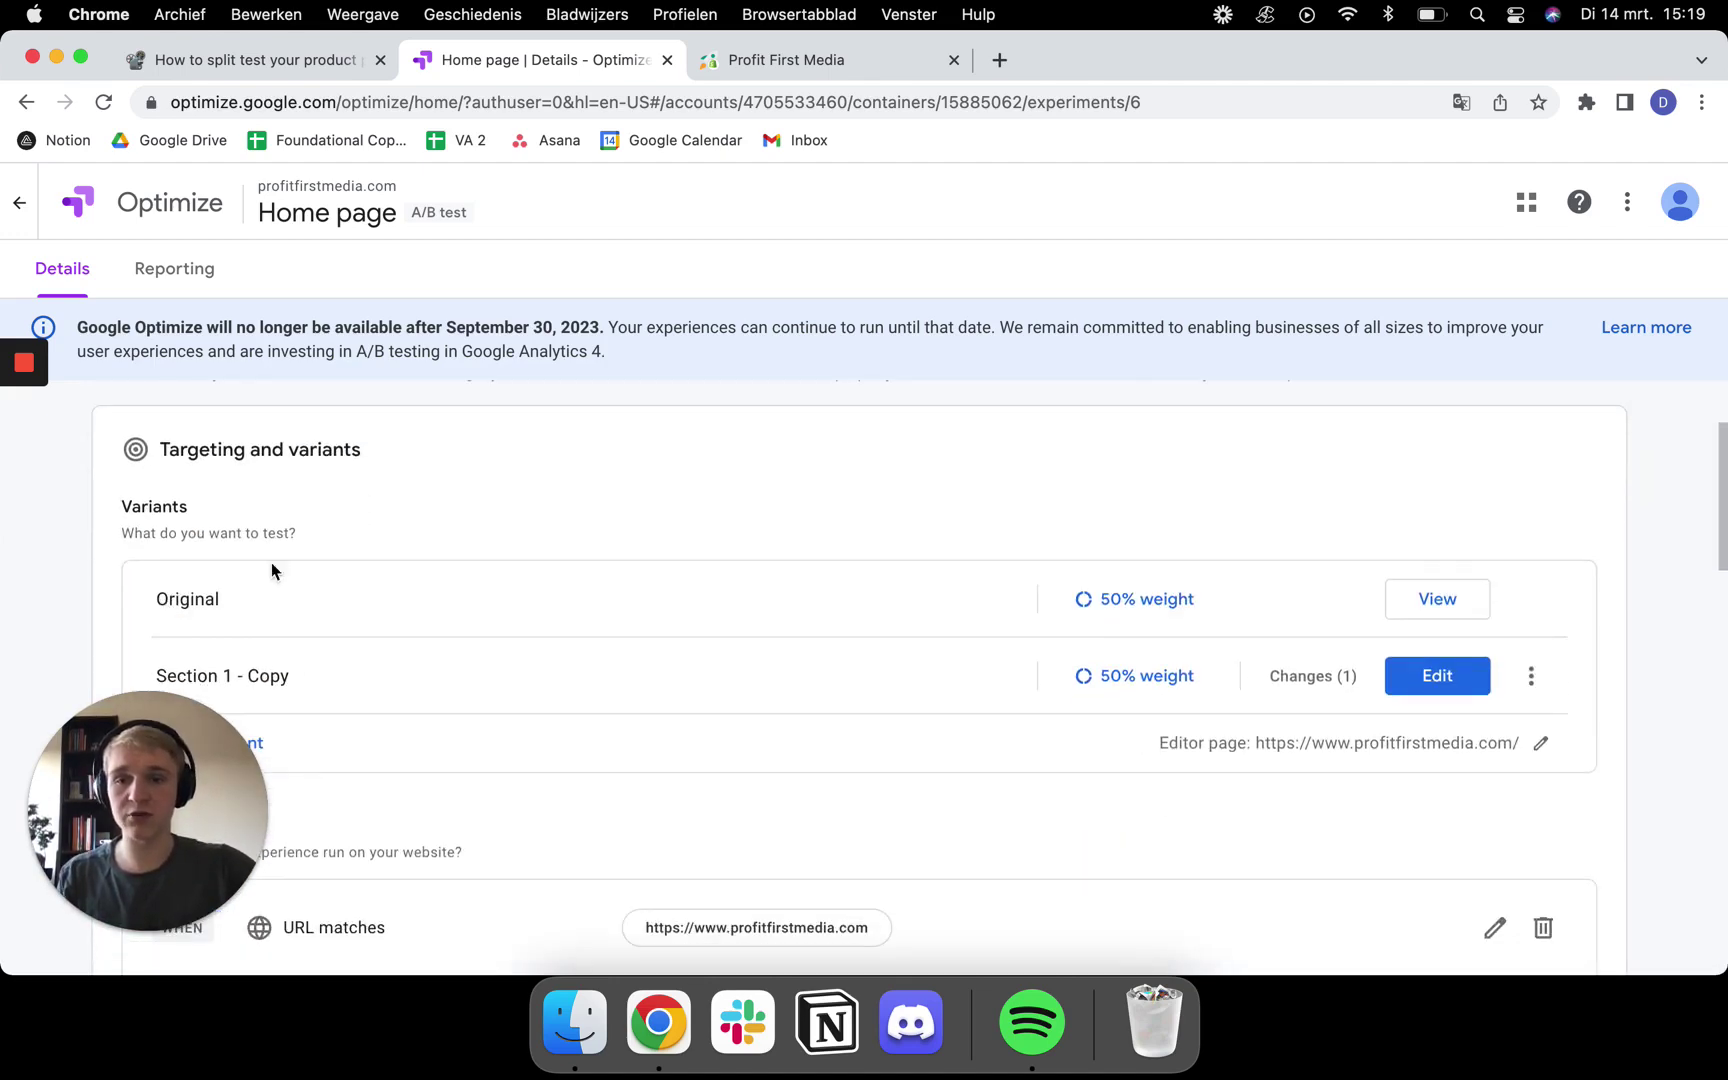
pyautogui.scroll(-10, 536, 617)
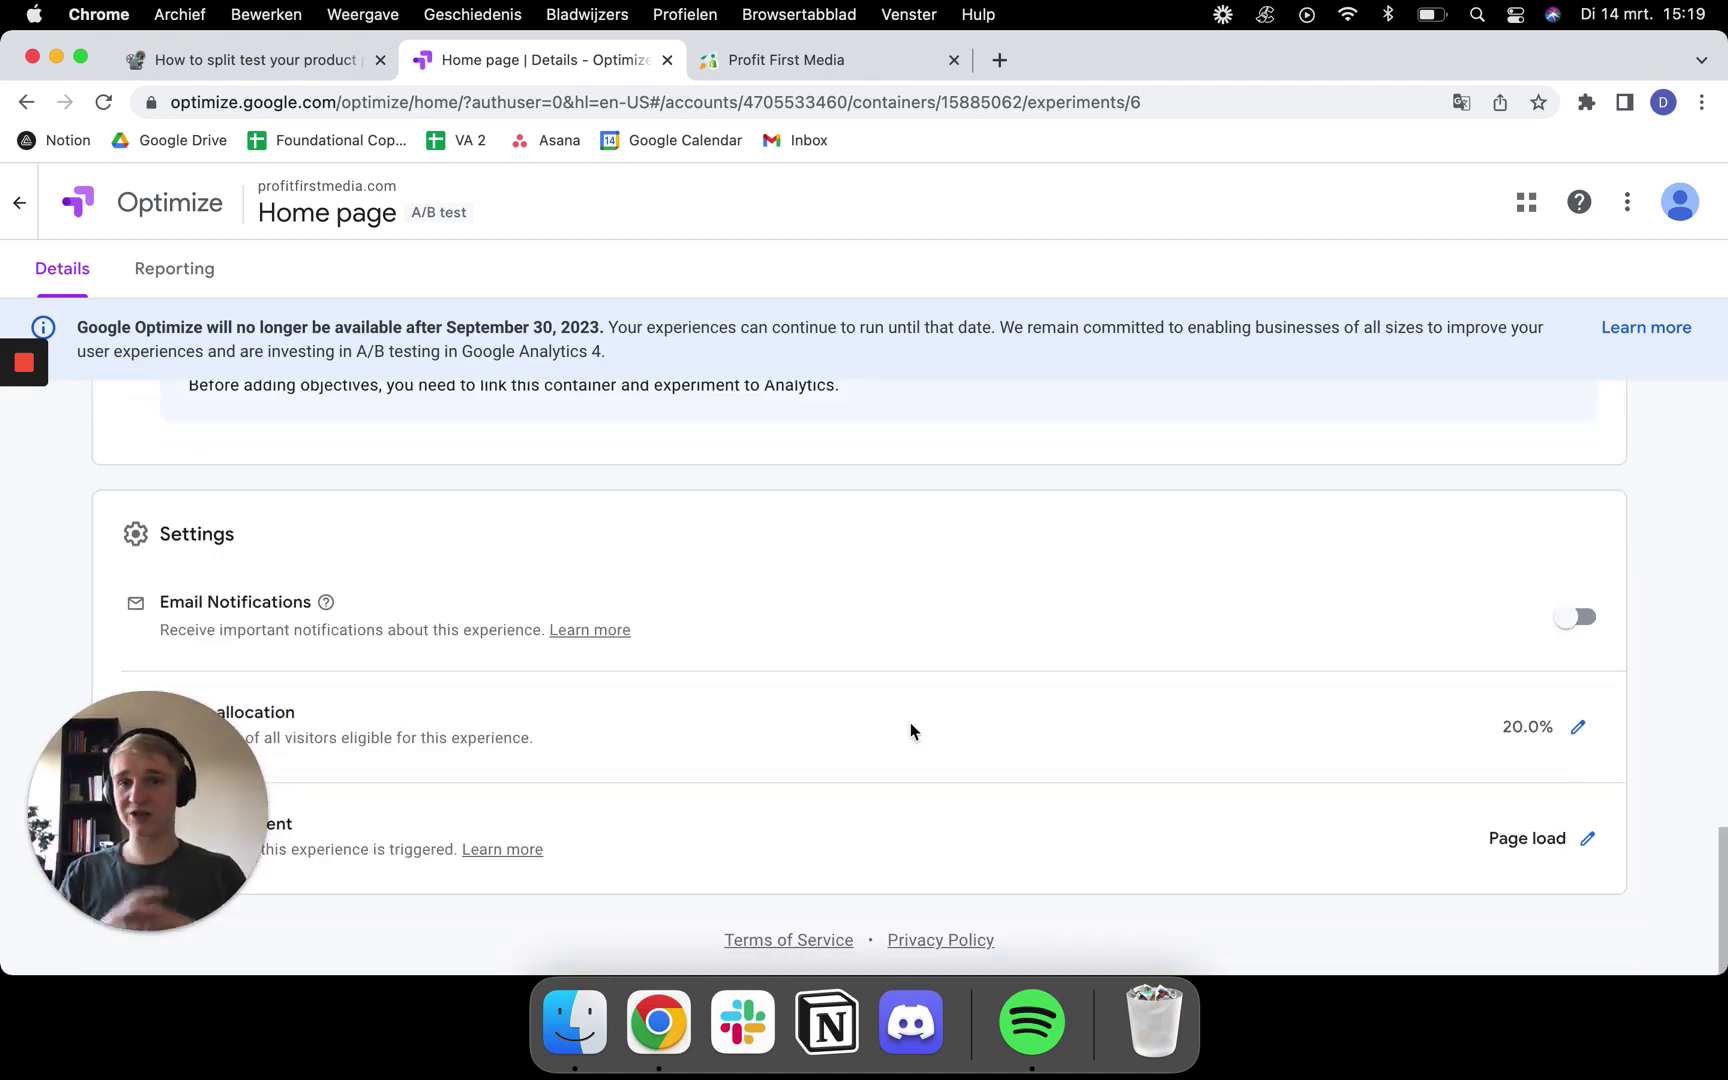
pyautogui.scroll(12, 910, 722)
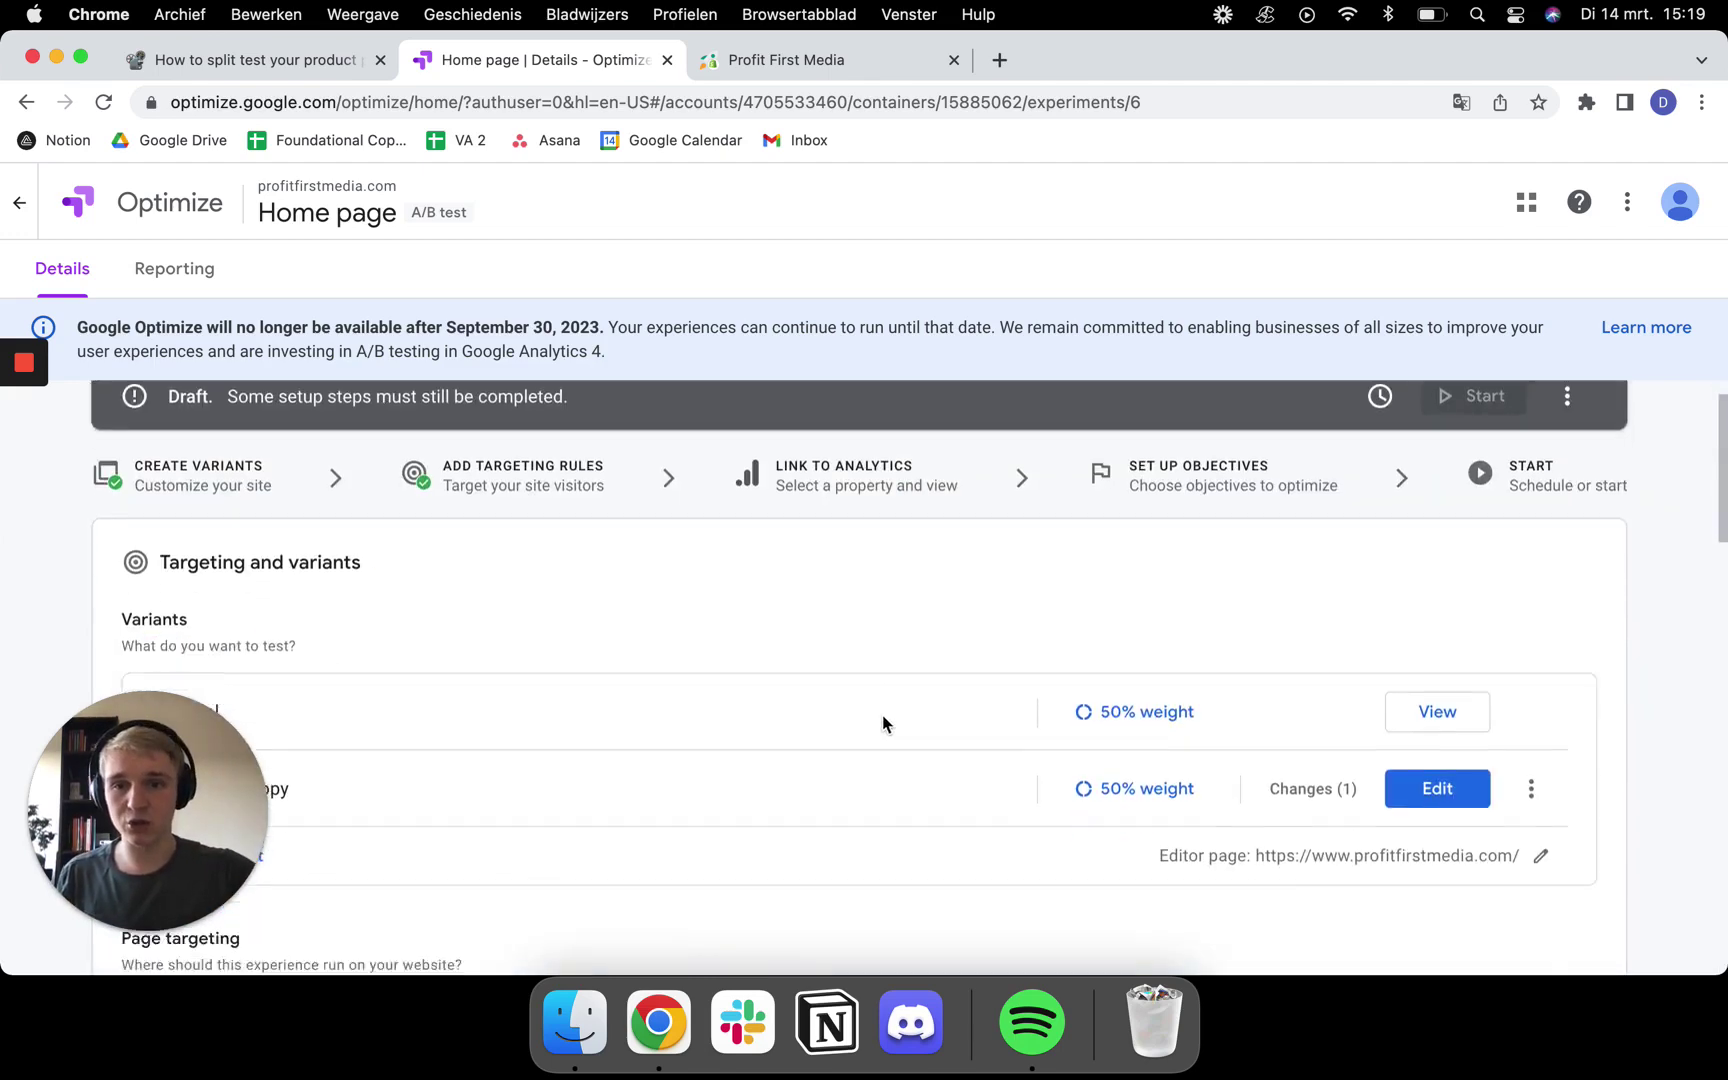
pyautogui.scroll(-3, 882, 716)
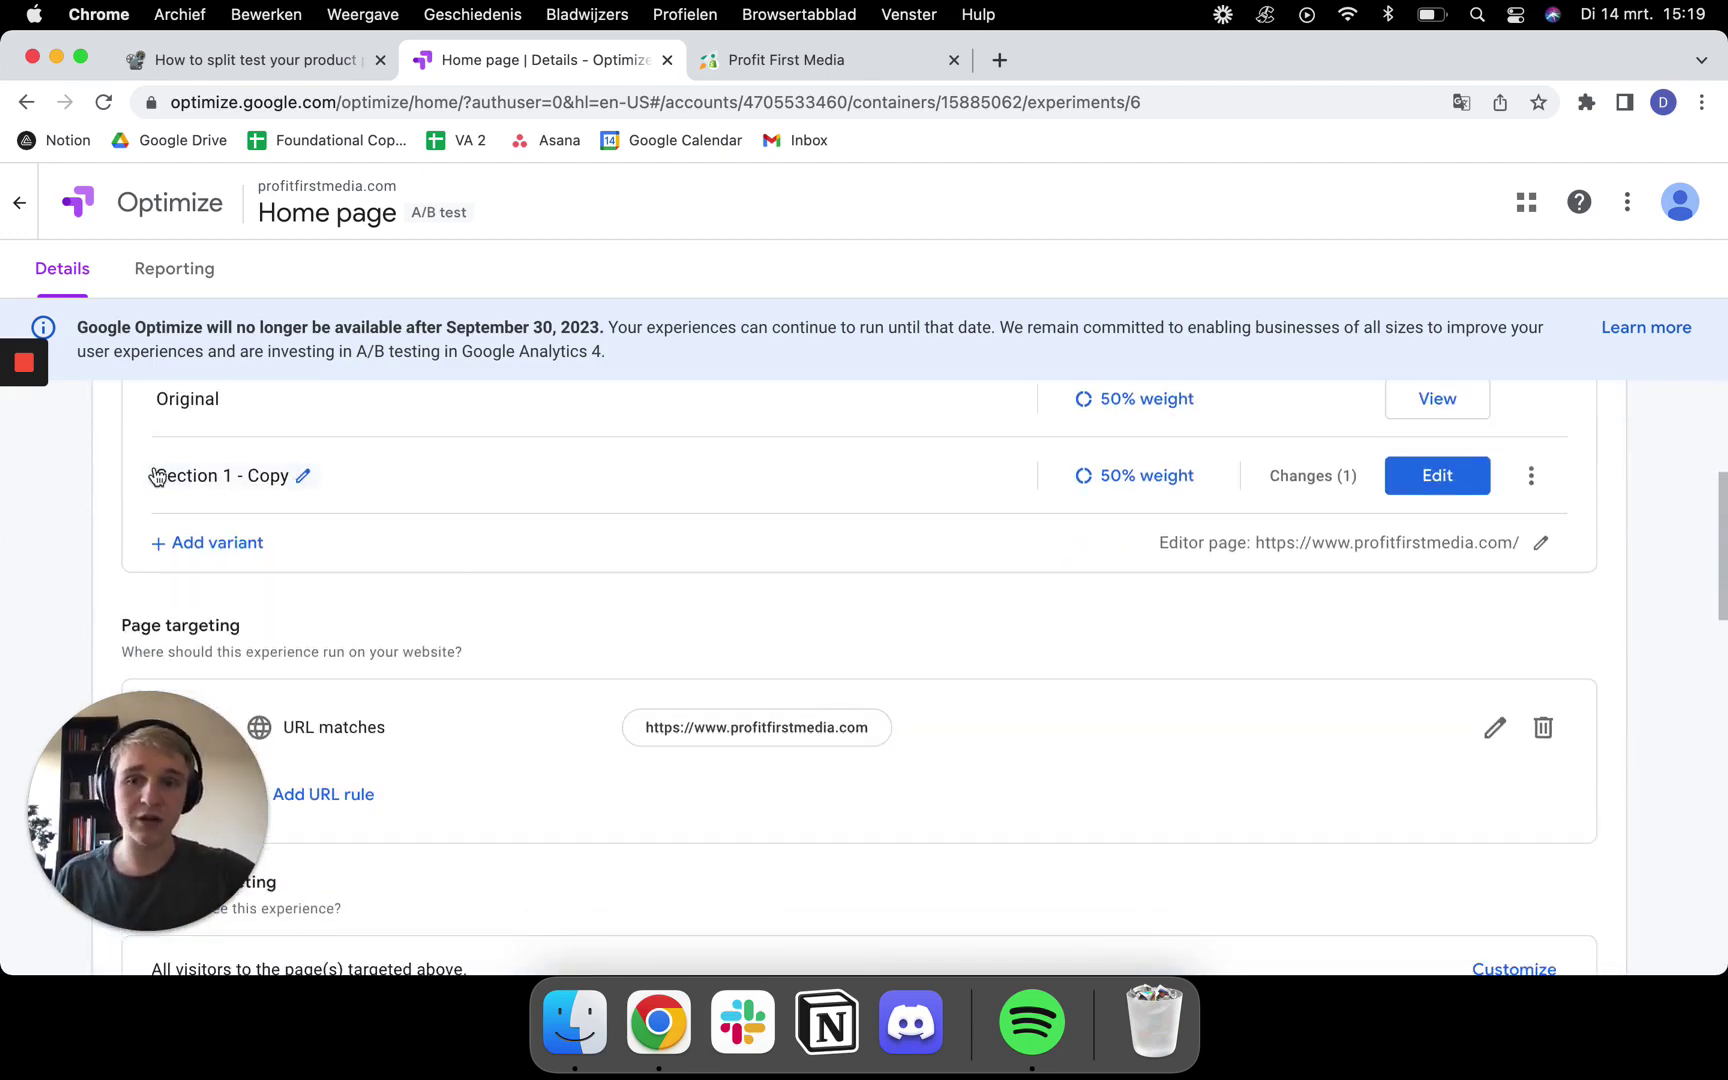
pyautogui.scroll(-10, 710, 721)
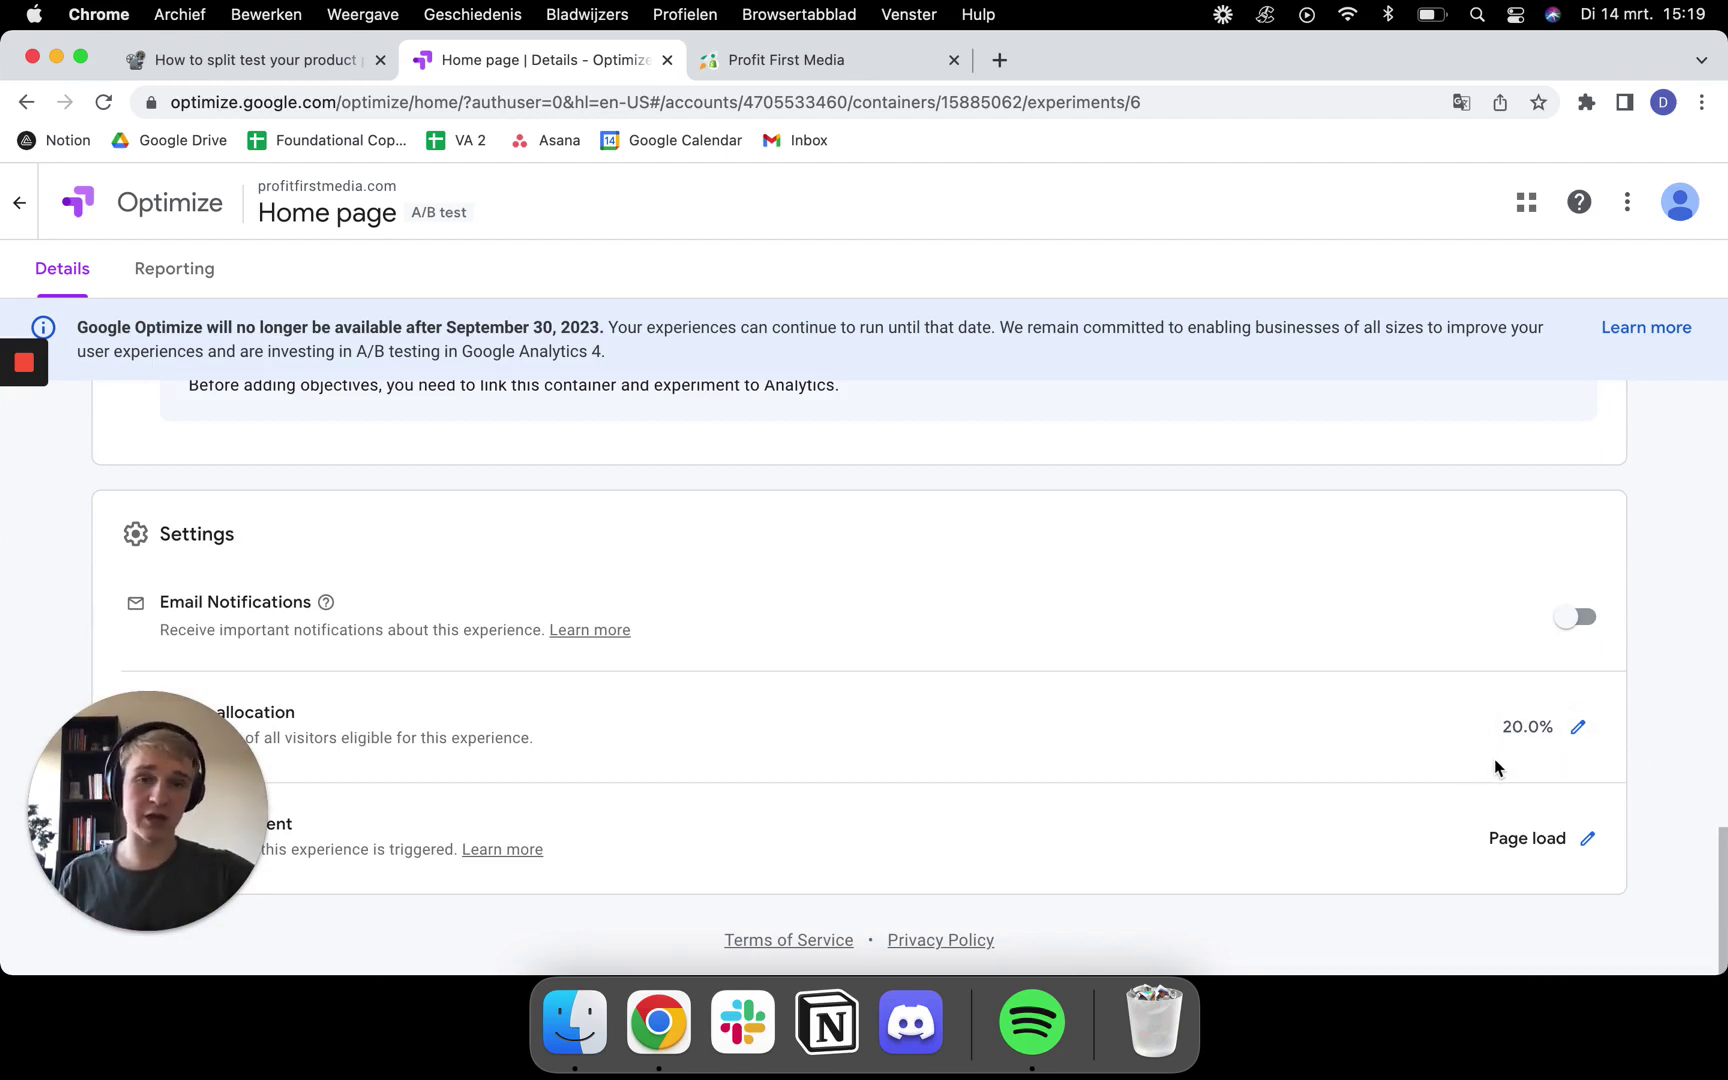
pyautogui.scroll(15, 477, 518)
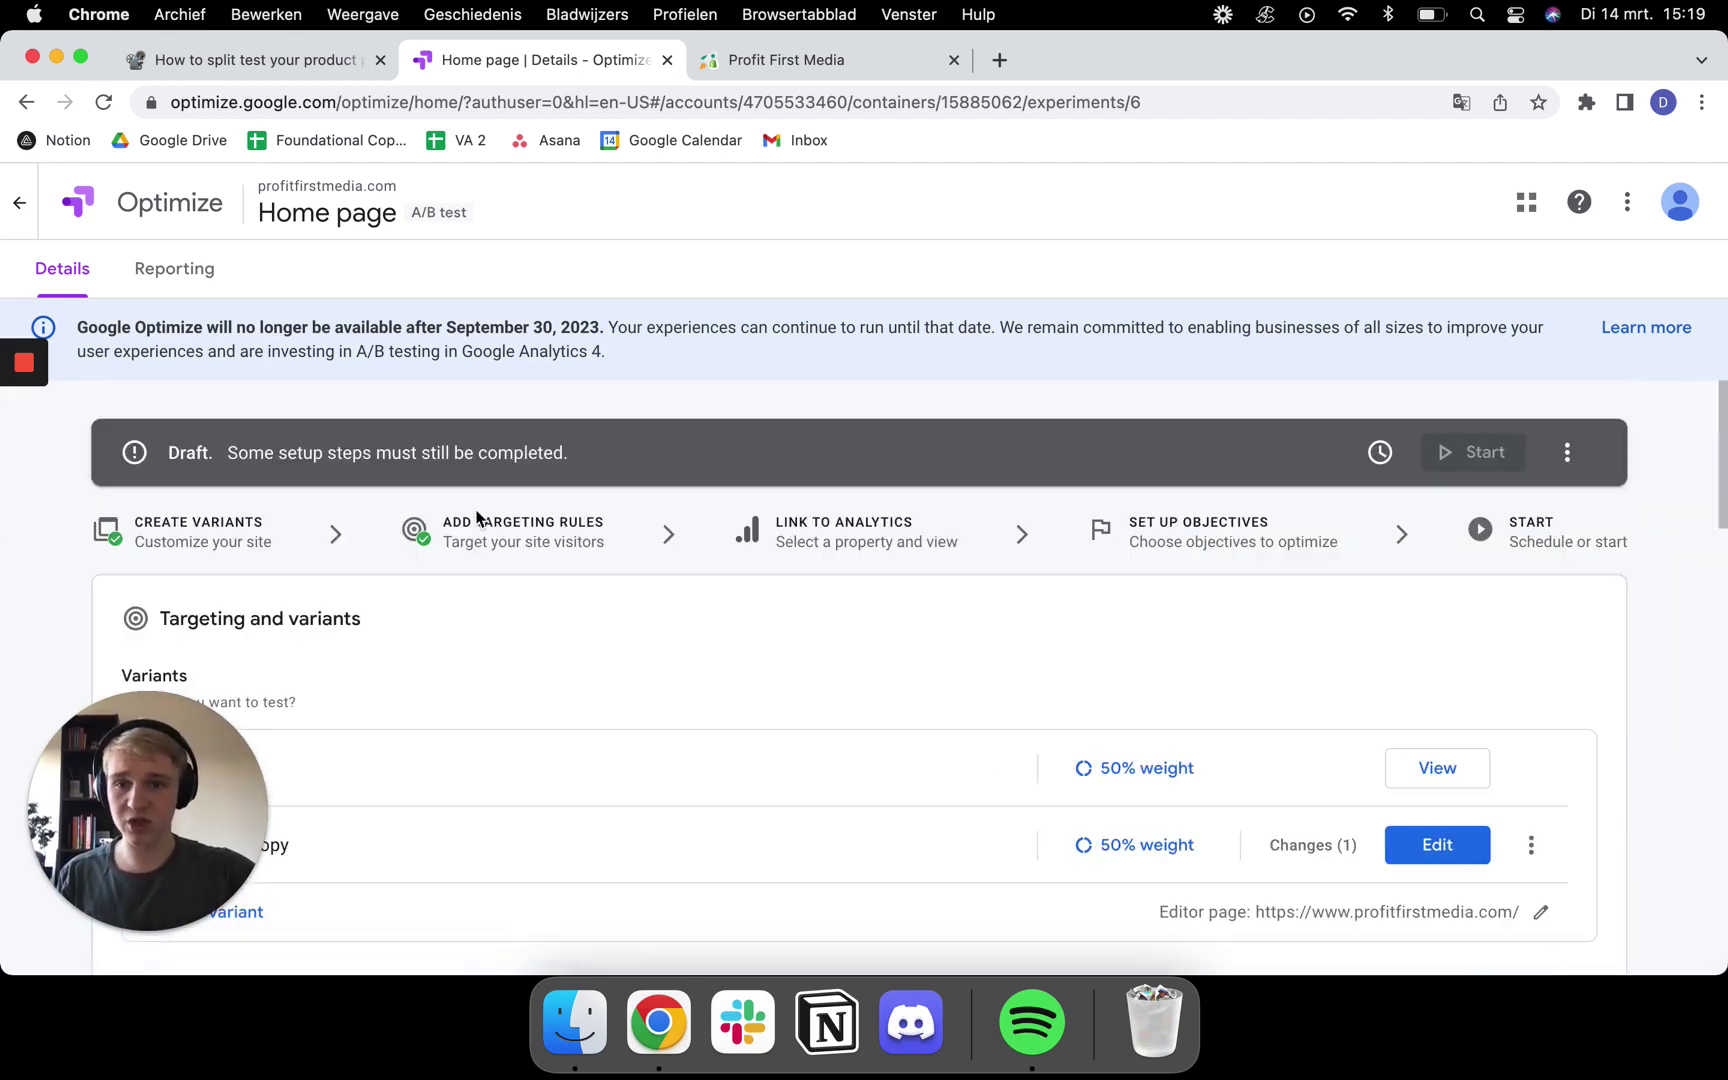
pyautogui.scroll(-15, 477, 518)
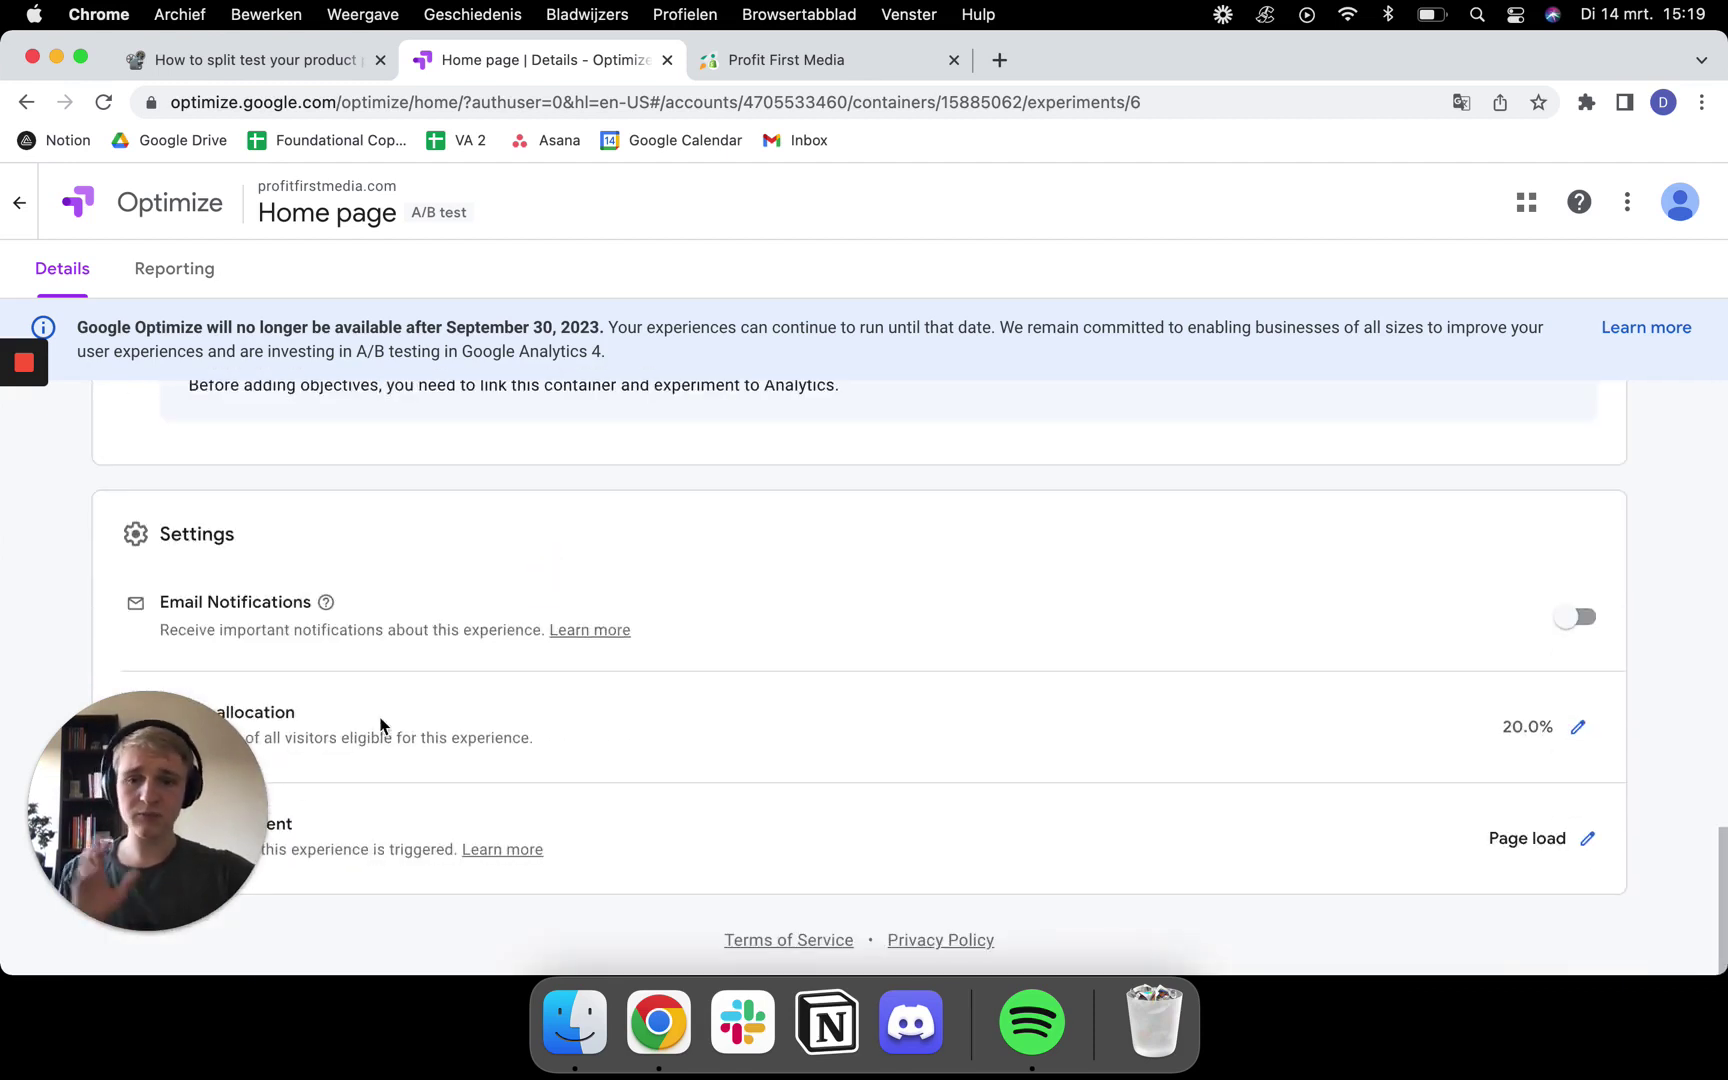
pyautogui.moveTo(250, 772); pyautogui.dragTo(1700, 782)
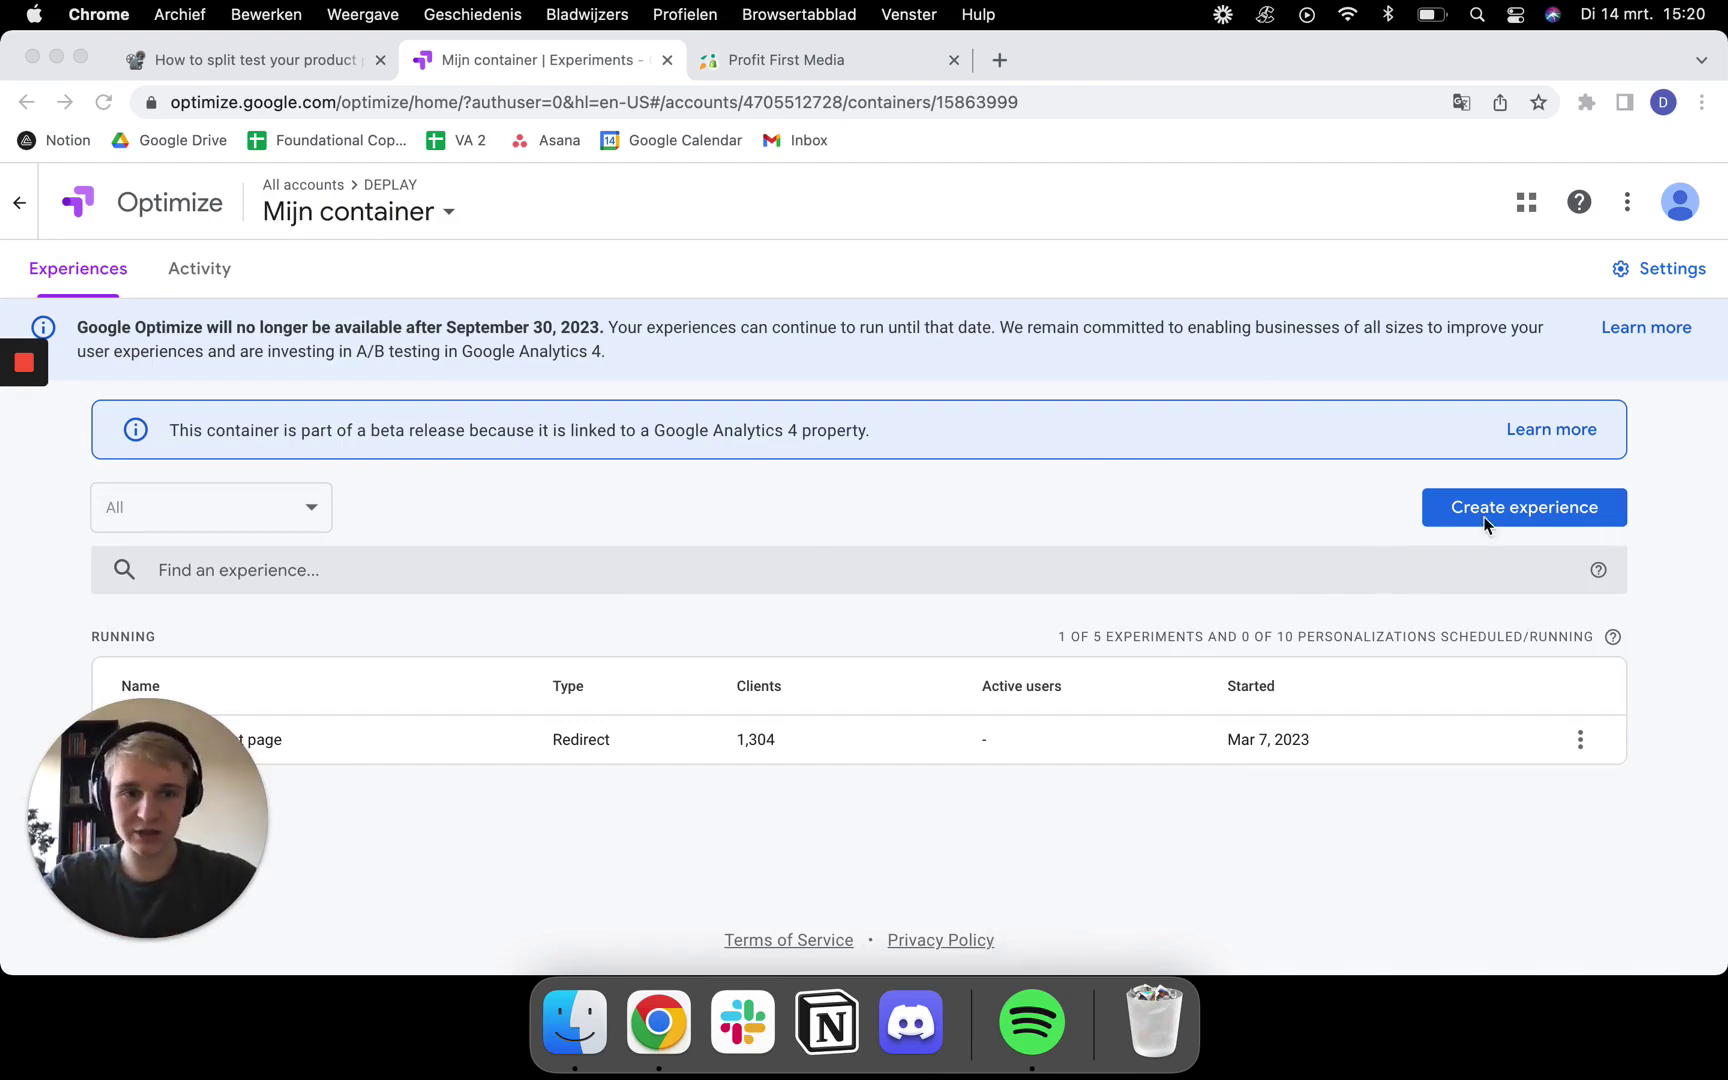
# Step: Create an A/B test experience named "product page 2 - test" in Mijn container, keeping the suggested deplay.nl product page as editor page
pyautogui.click(1540, 515)
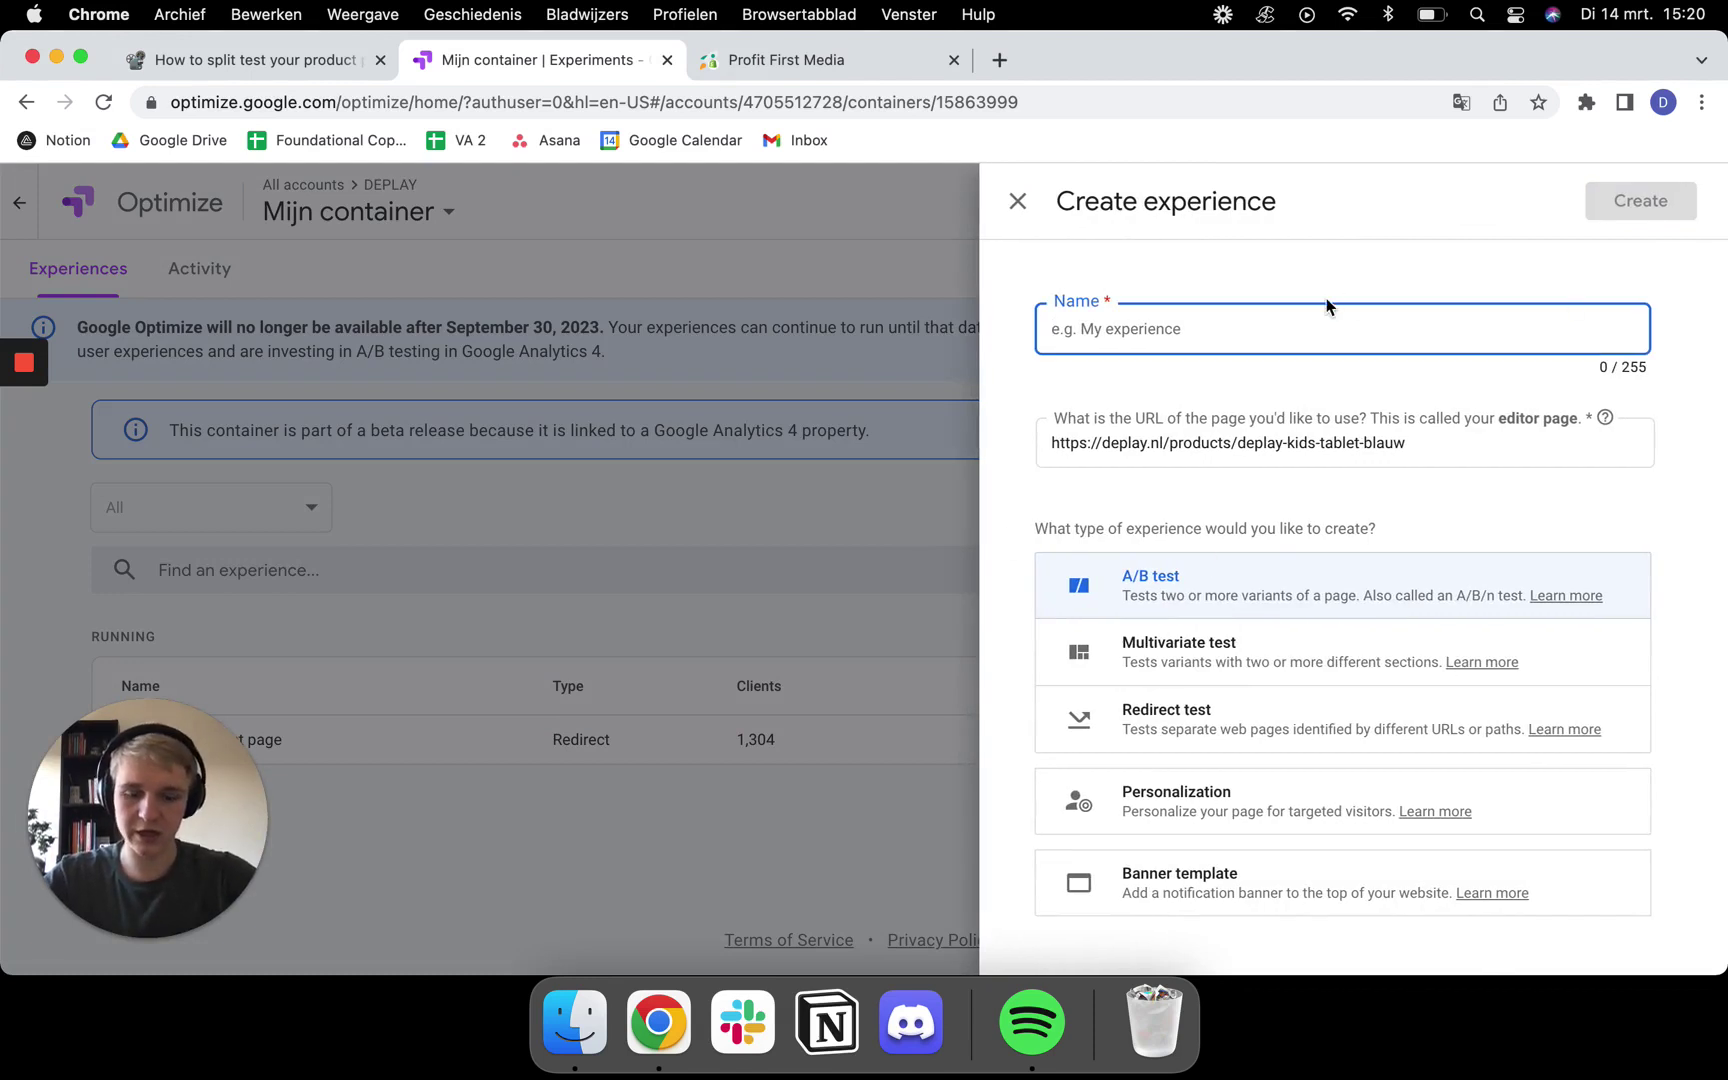
pyautogui.write('product')
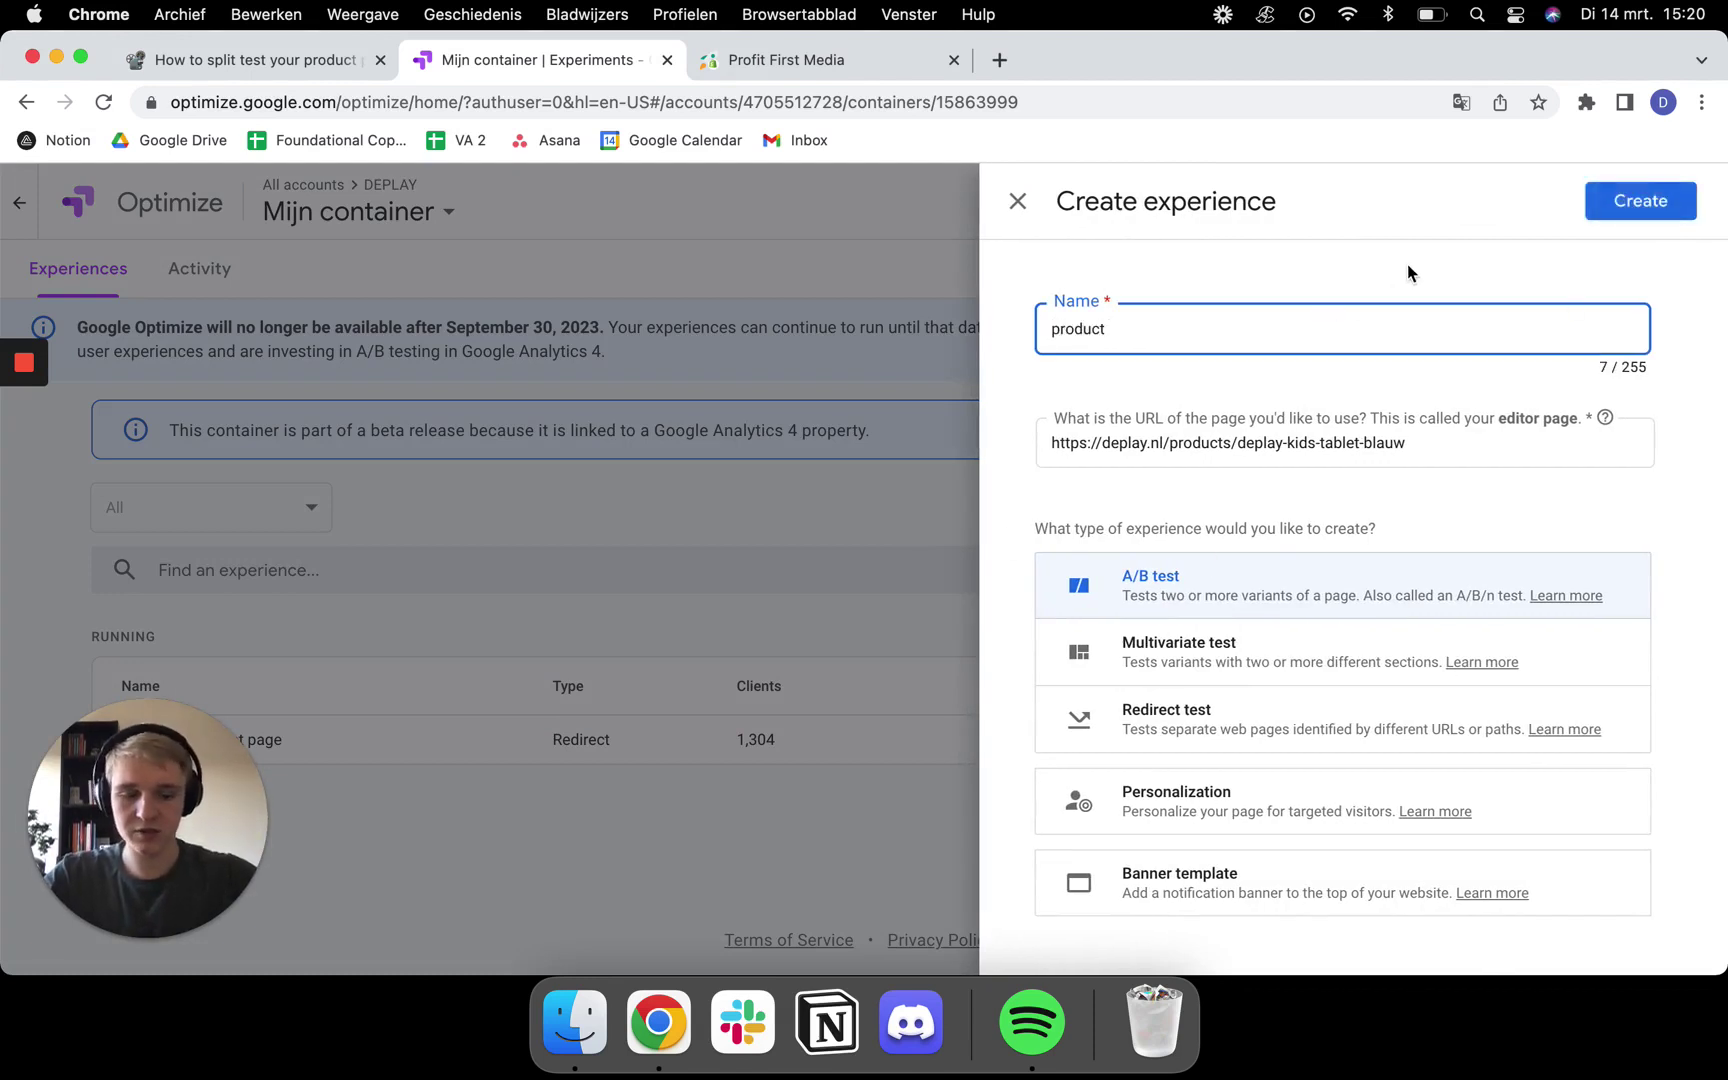
pyautogui.write(' page 2 - test')
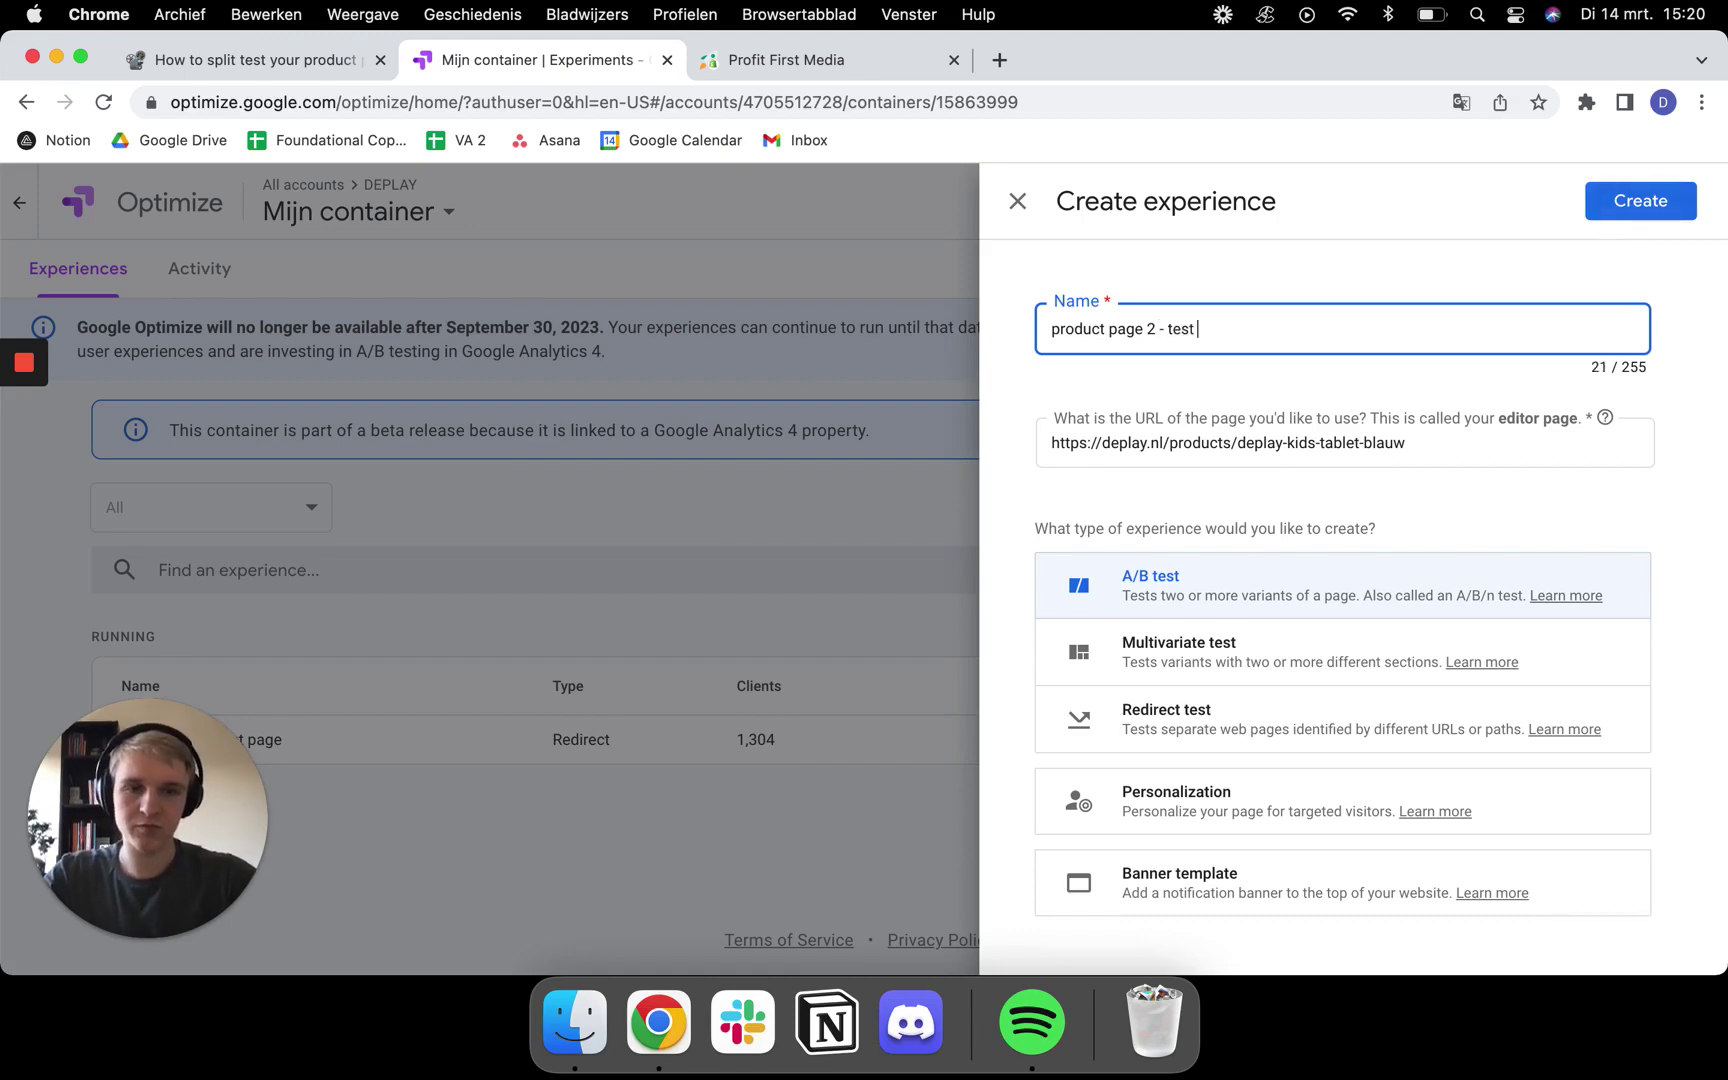
pyautogui.click(1662, 204)
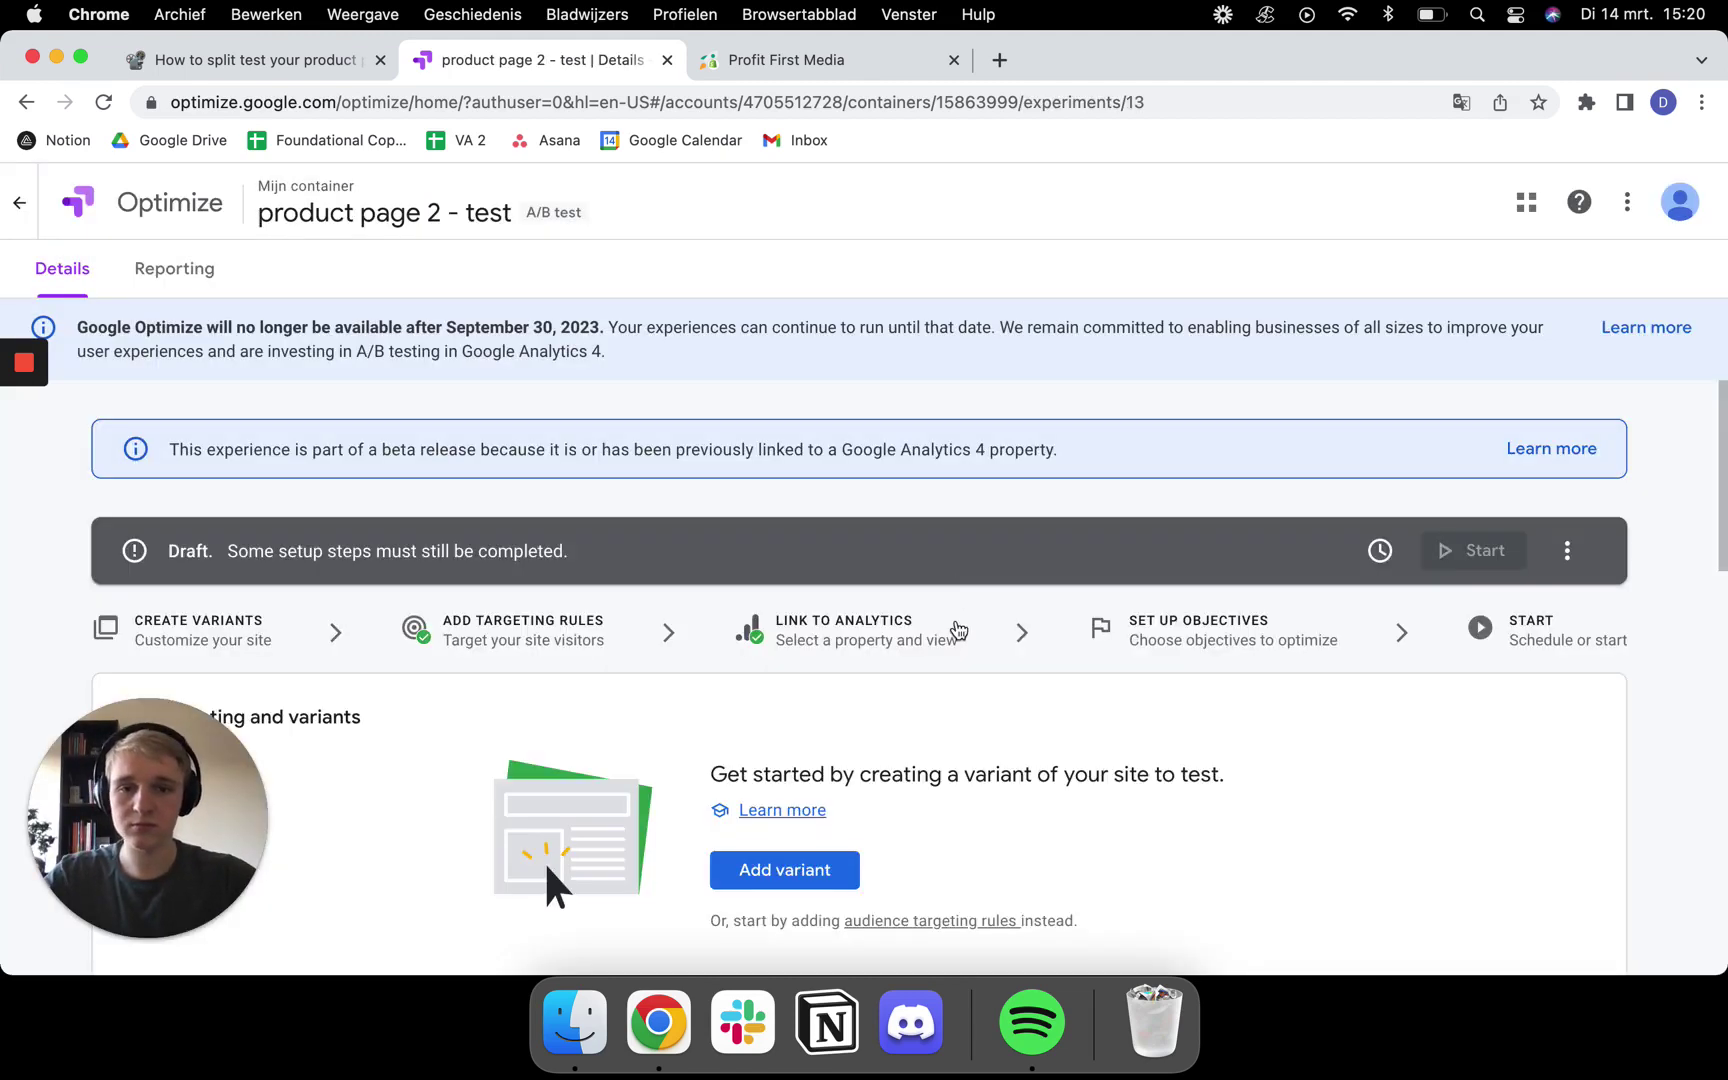
# Step: Review the new experience's settings and the Google Analytics property details under Measurement and objectives
pyautogui.scroll(-2, 955, 610)
pyautogui.scroll(1, 600, 570)
pyautogui.scroll(-10, 501, 571)
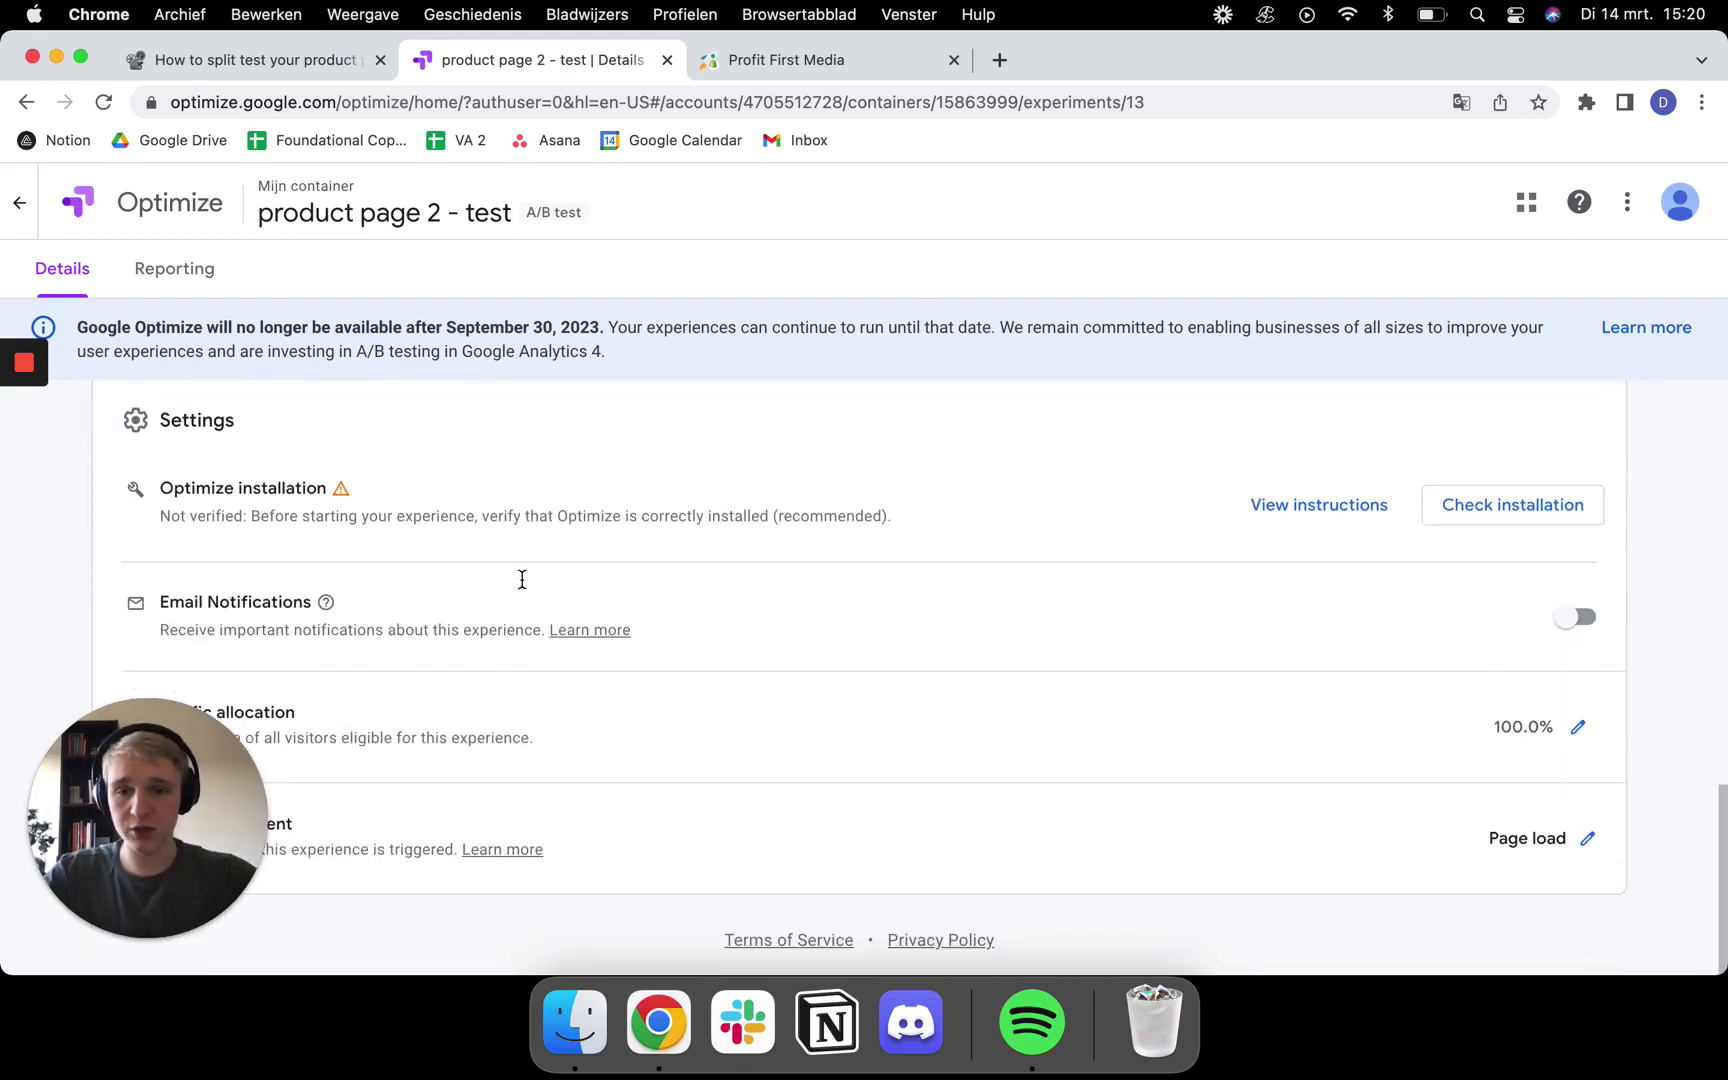
pyautogui.scroll(3, 525, 586)
pyautogui.moveTo(170, 840); pyautogui.dragTo(1602, 843)
pyautogui.scroll(3, 1300, 700)
pyautogui.click(174, 657)
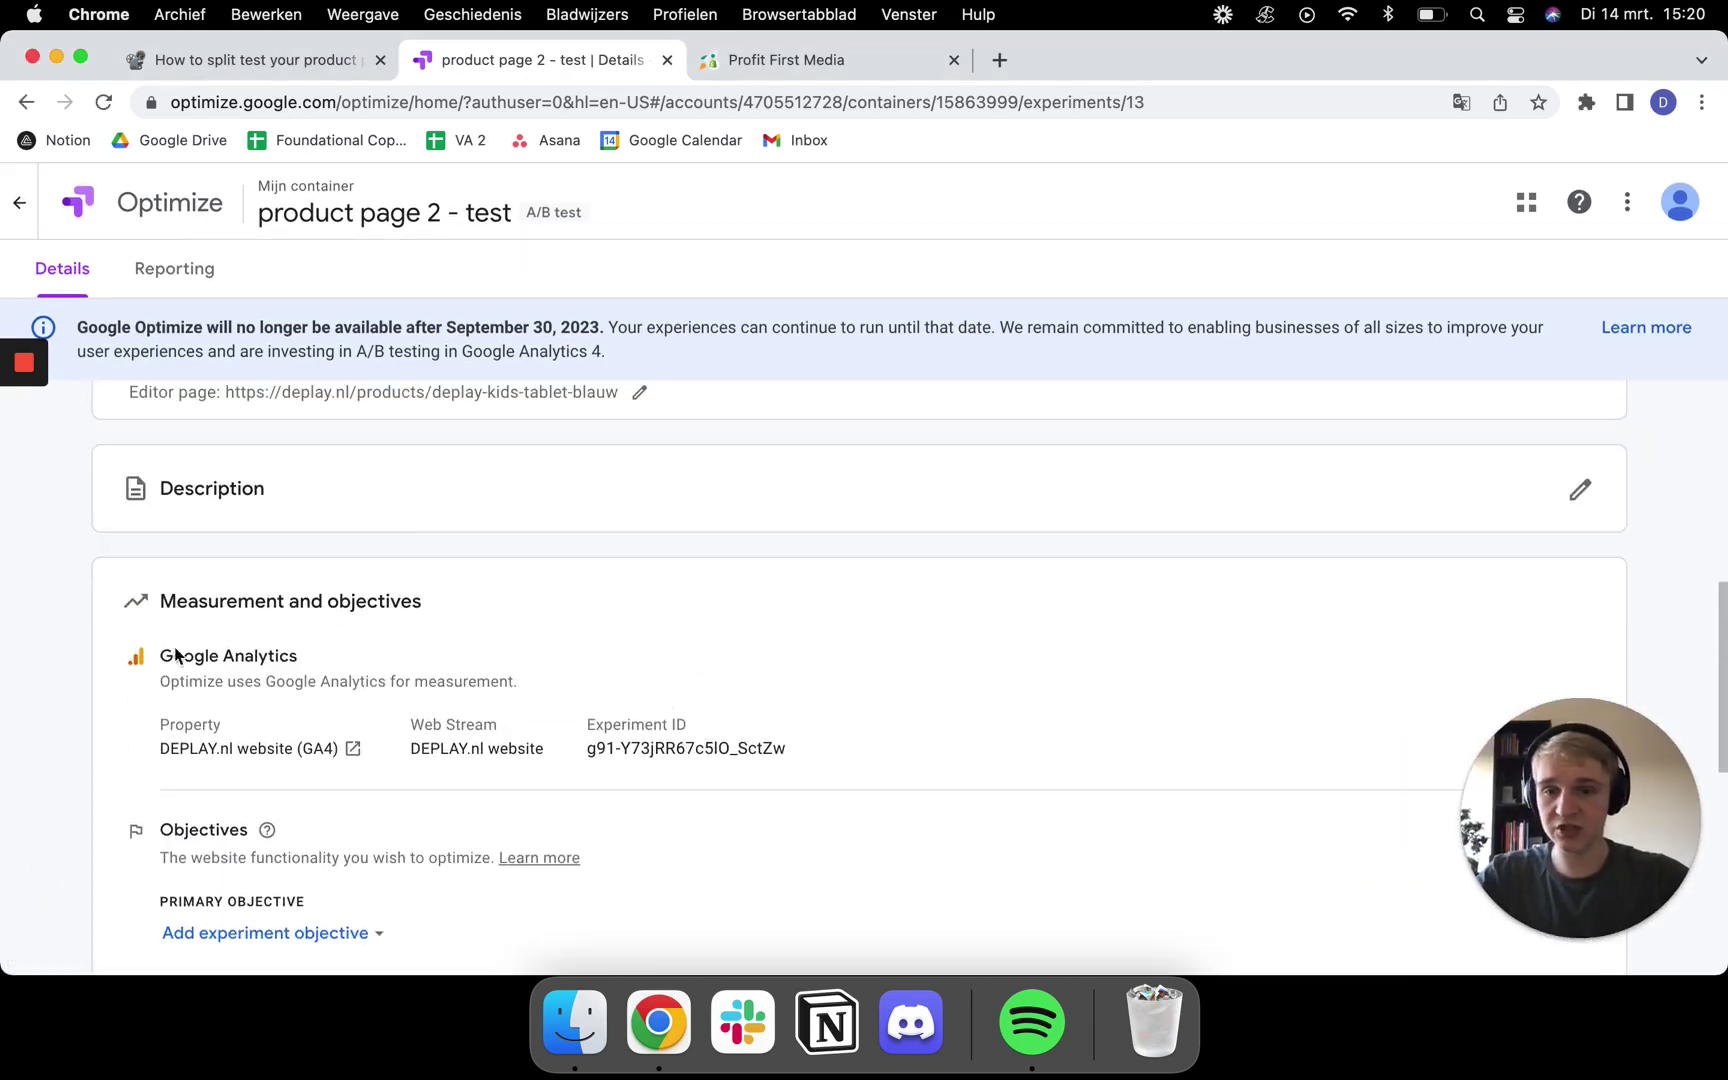
pyautogui.scroll(-1, 304, 667)
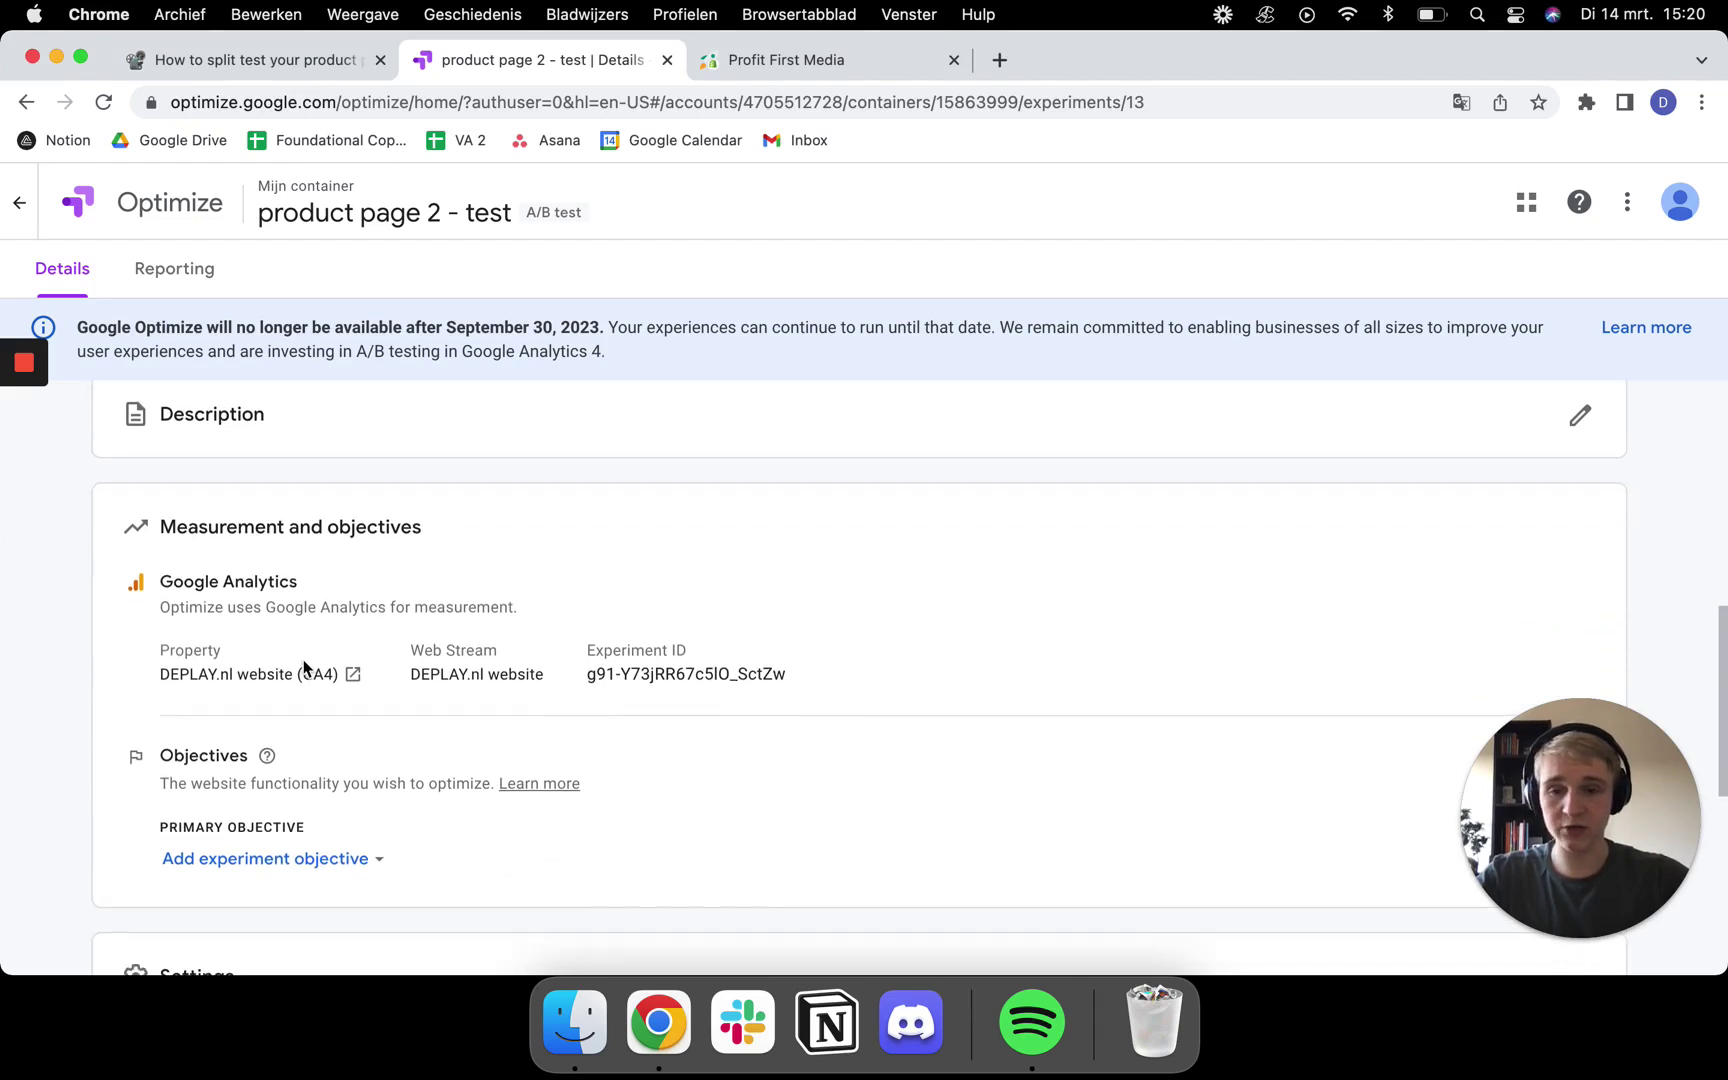
# Step: Add the Ecommerce objective Purchases from the predefined list as the experiment's primary objective
pyautogui.click(323, 859)
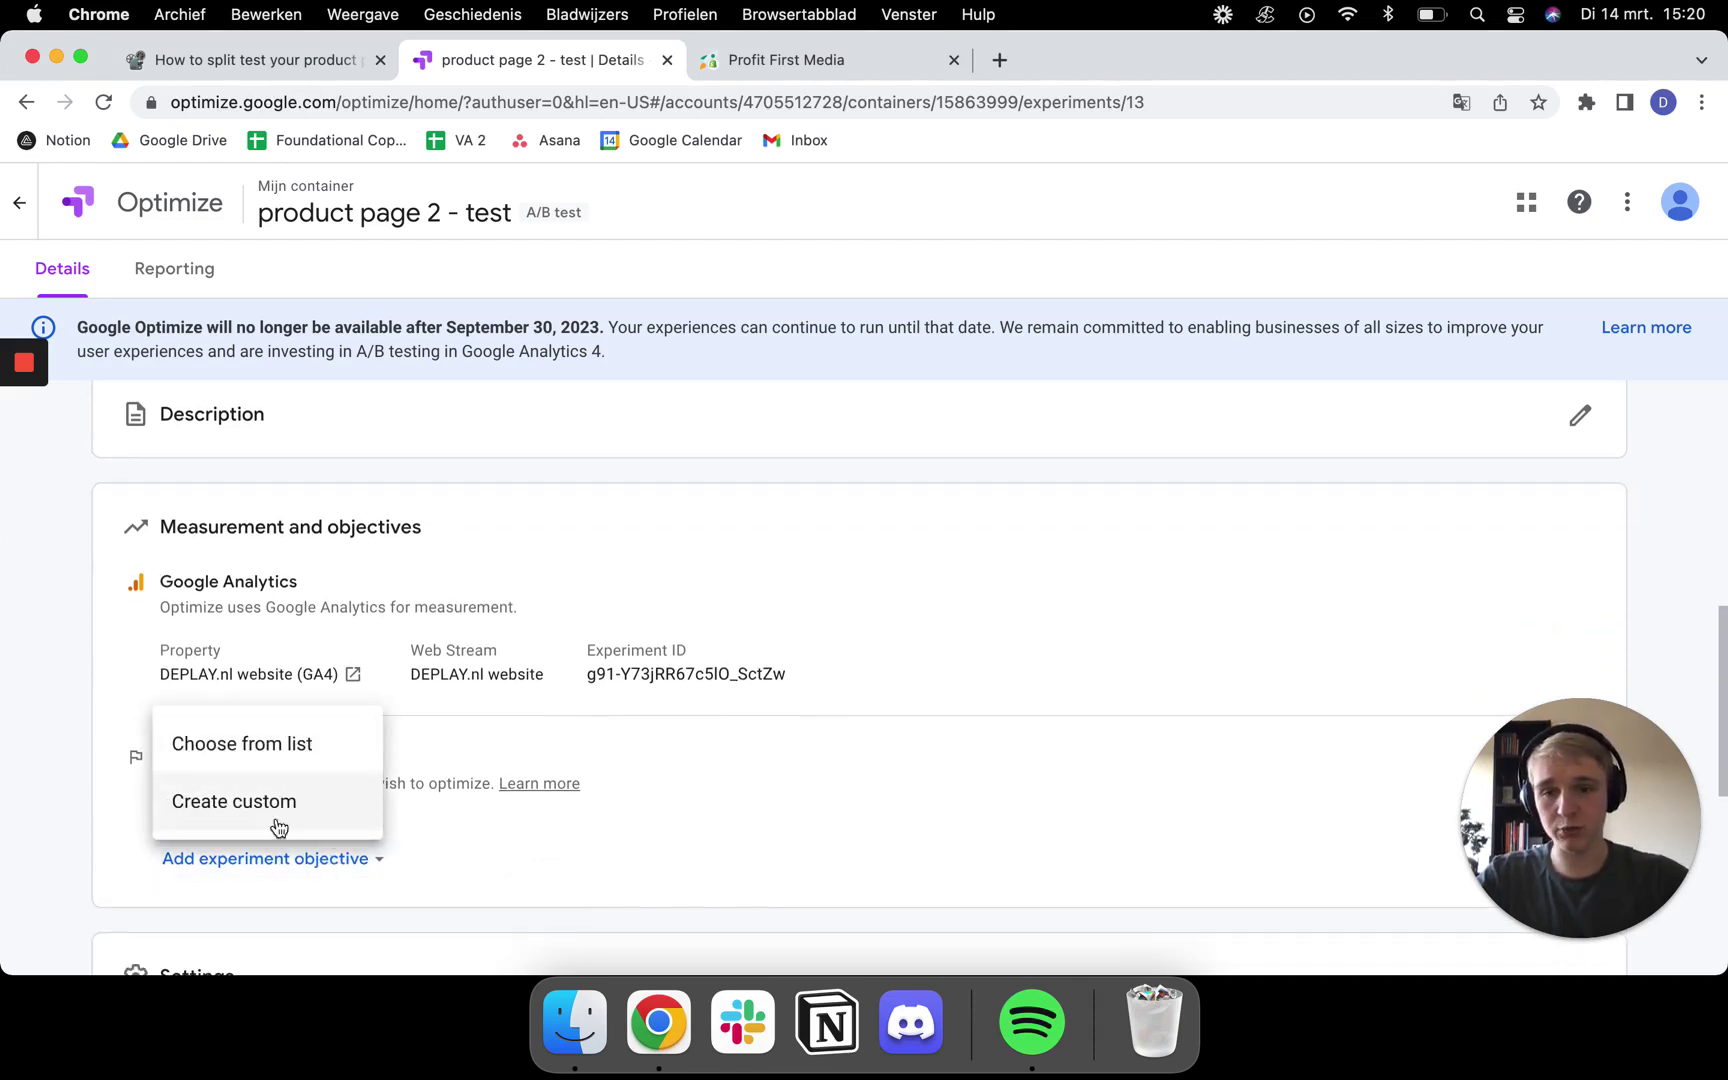
pyautogui.click(283, 745)
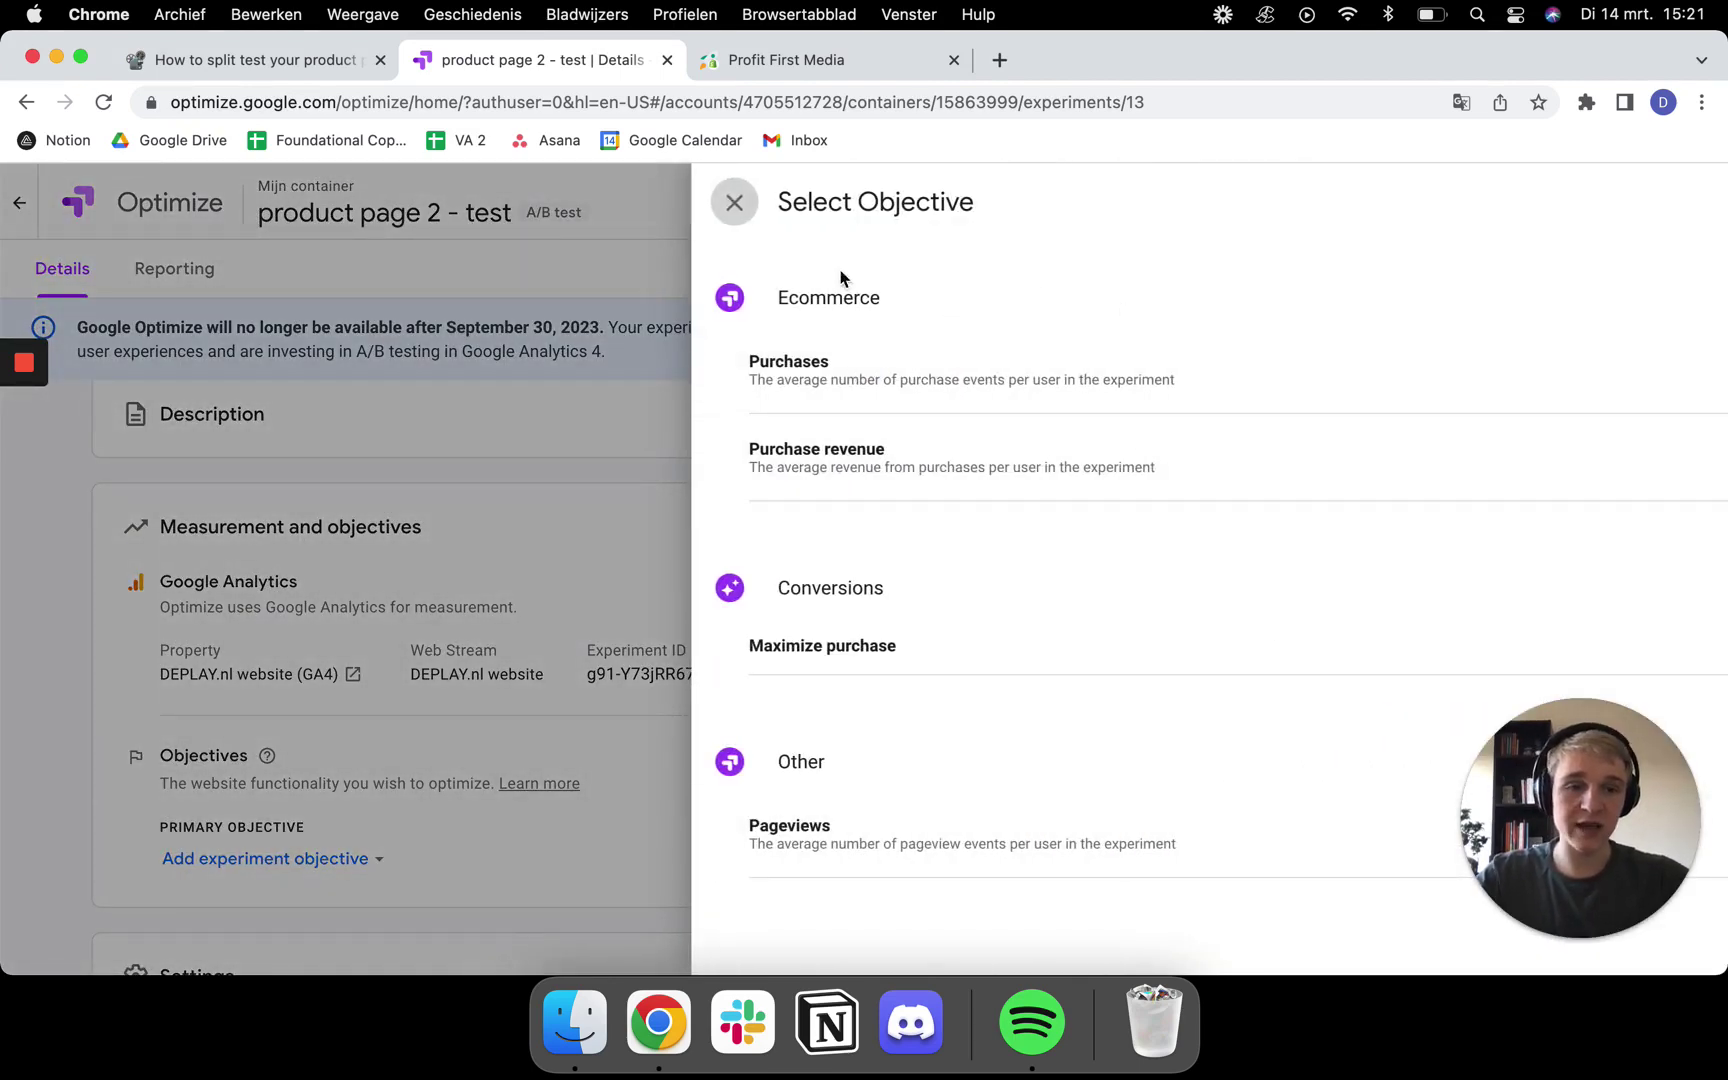
pyautogui.moveTo(985, 203); pyautogui.dragTo(879, 203)
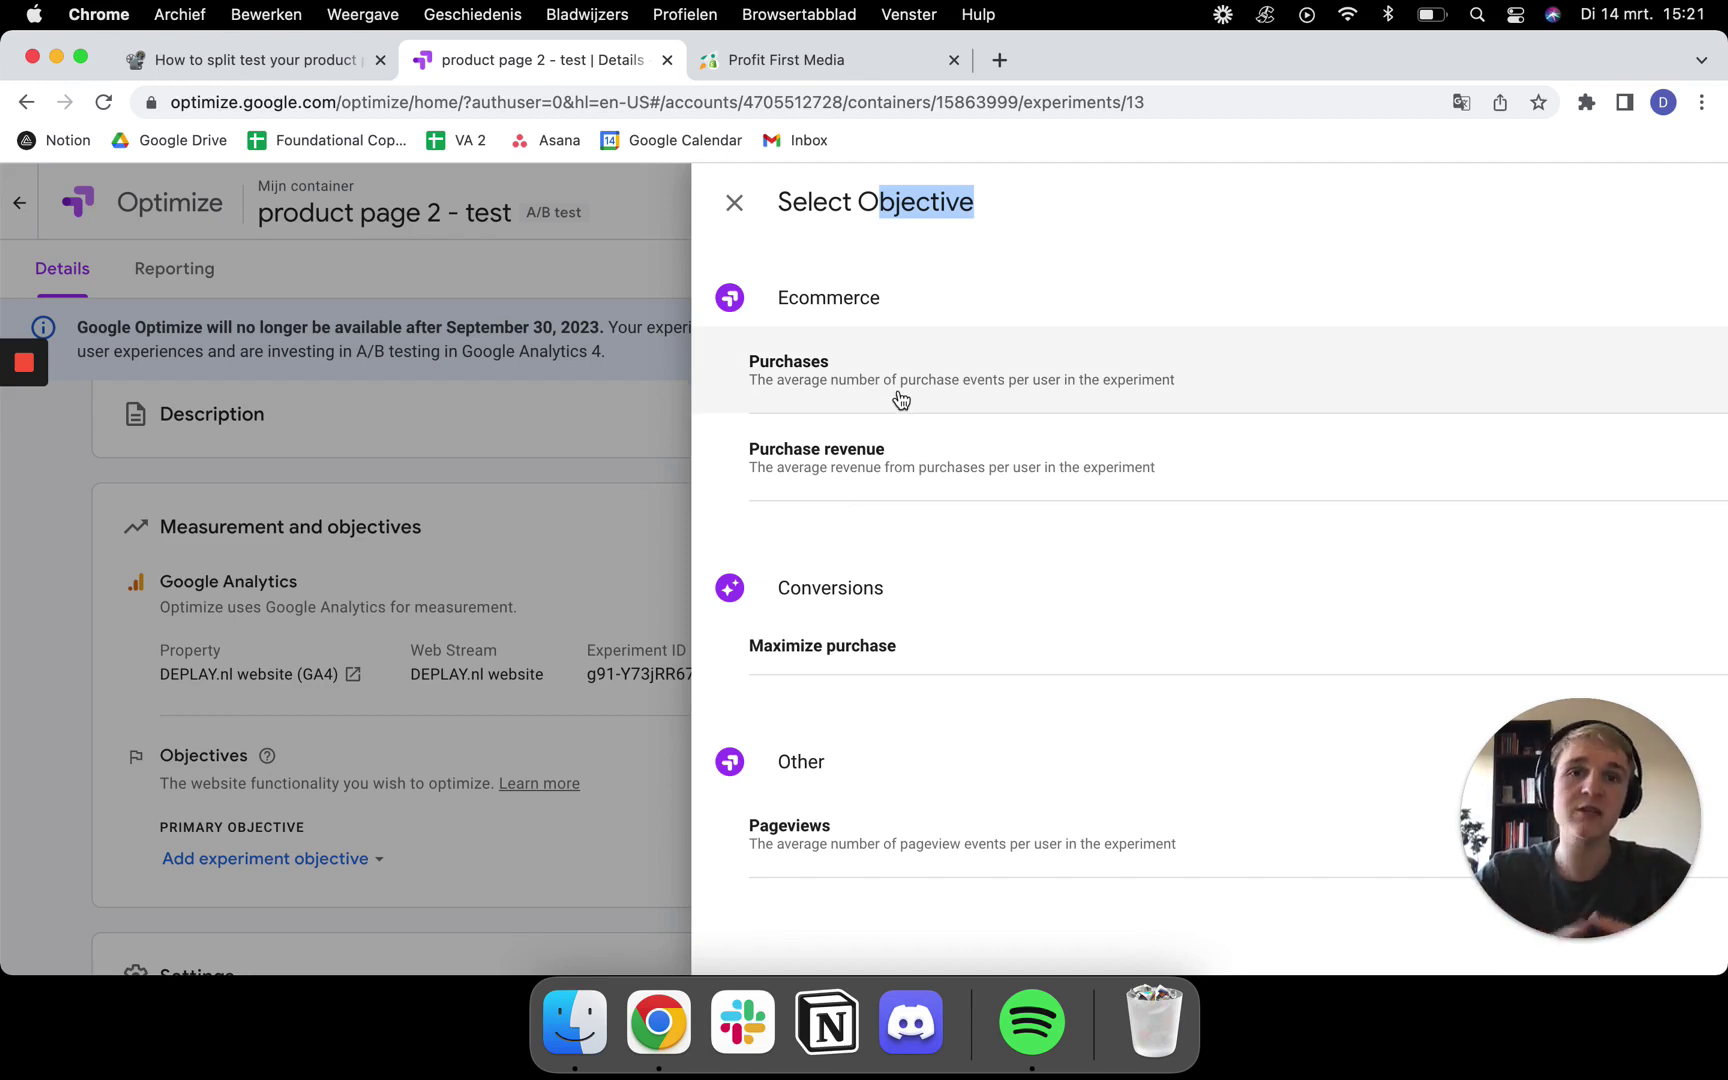
pyautogui.click(798, 370)
pyautogui.scroll(-5, 484, 772)
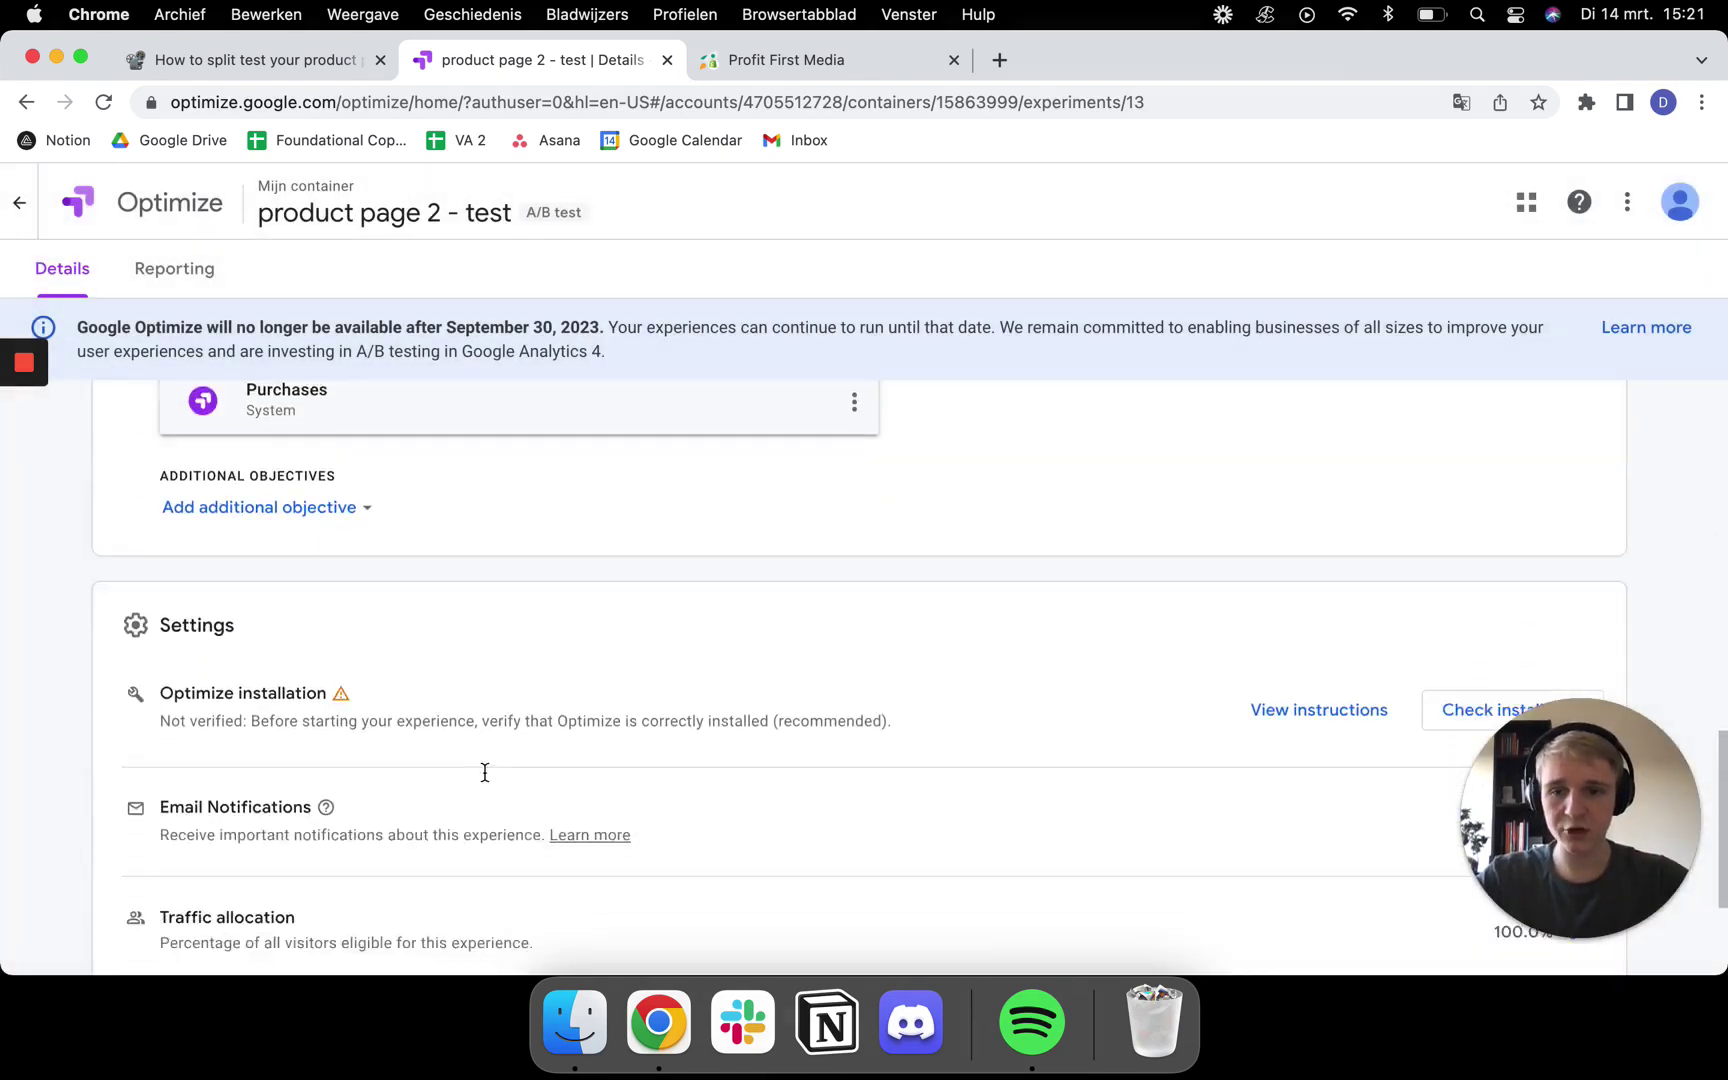
pyautogui.scroll(4, 995, 563)
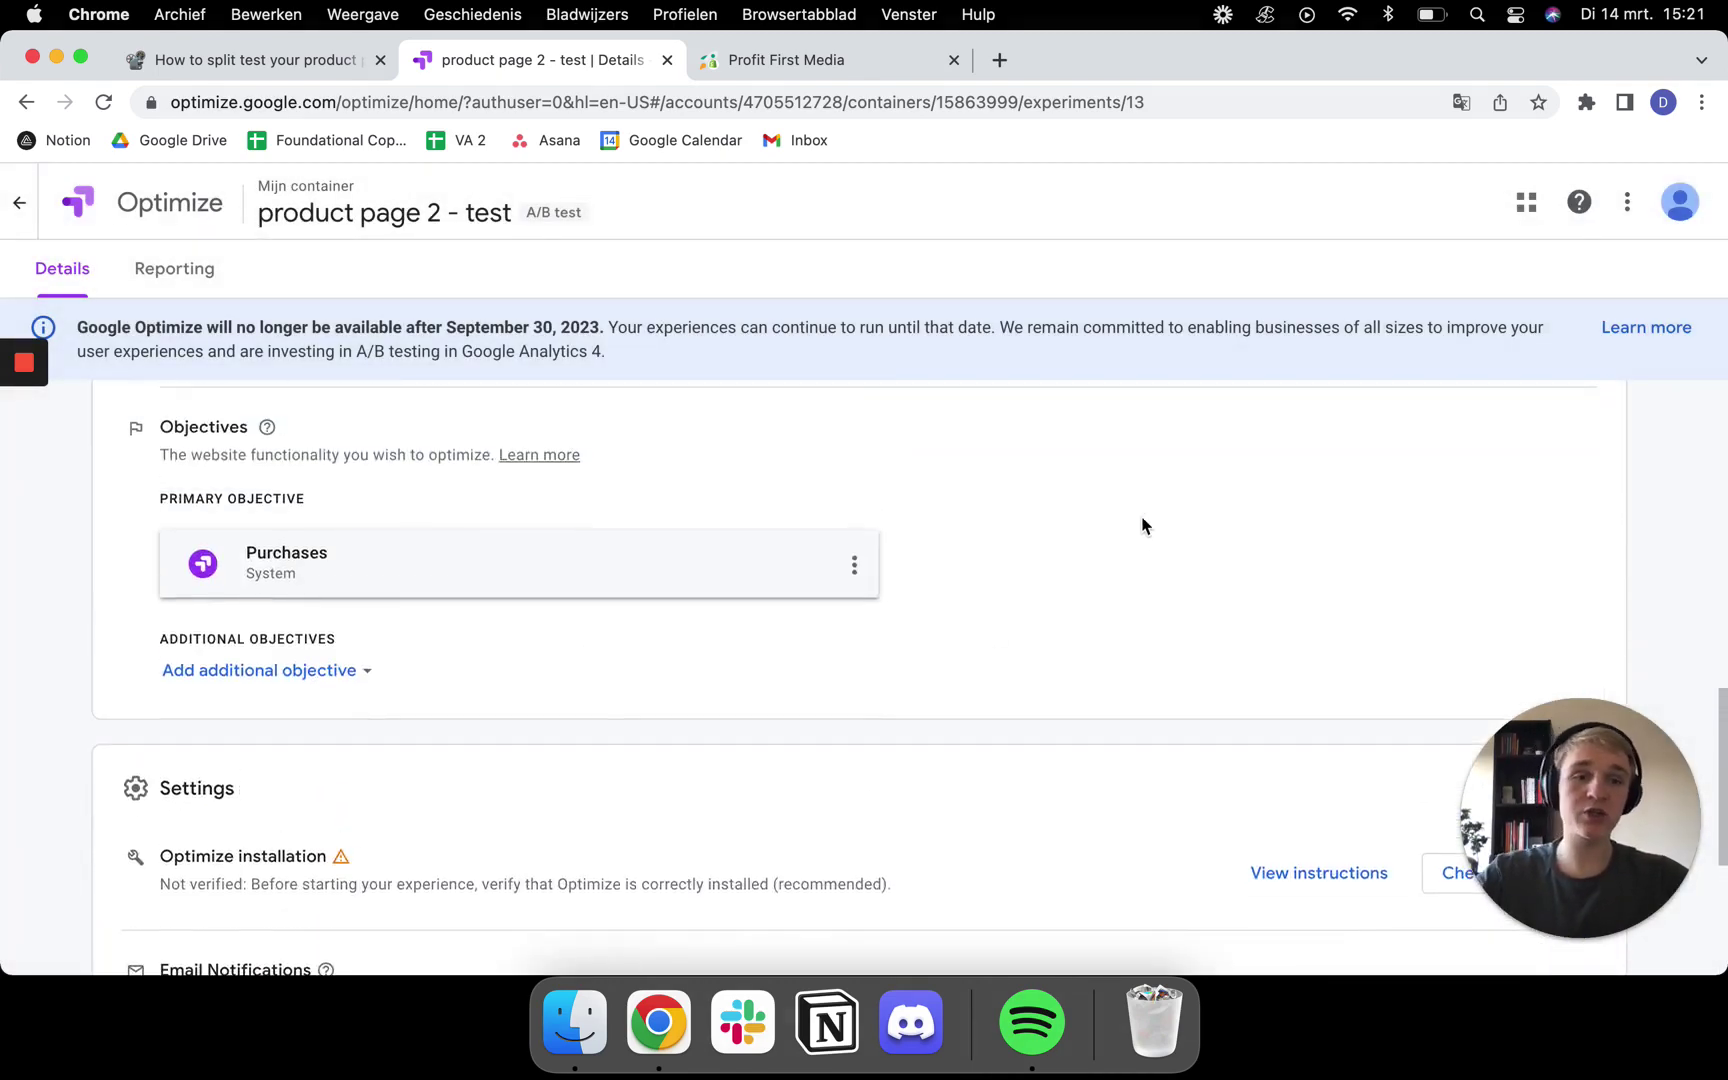
# Step: Check the Optimize installation on the product page, read the diagnostics and return to the experience details
pyautogui.scroll(-5, 1142, 544)
pyautogui.moveTo(1068, 571); pyautogui.dragTo(123, 560)
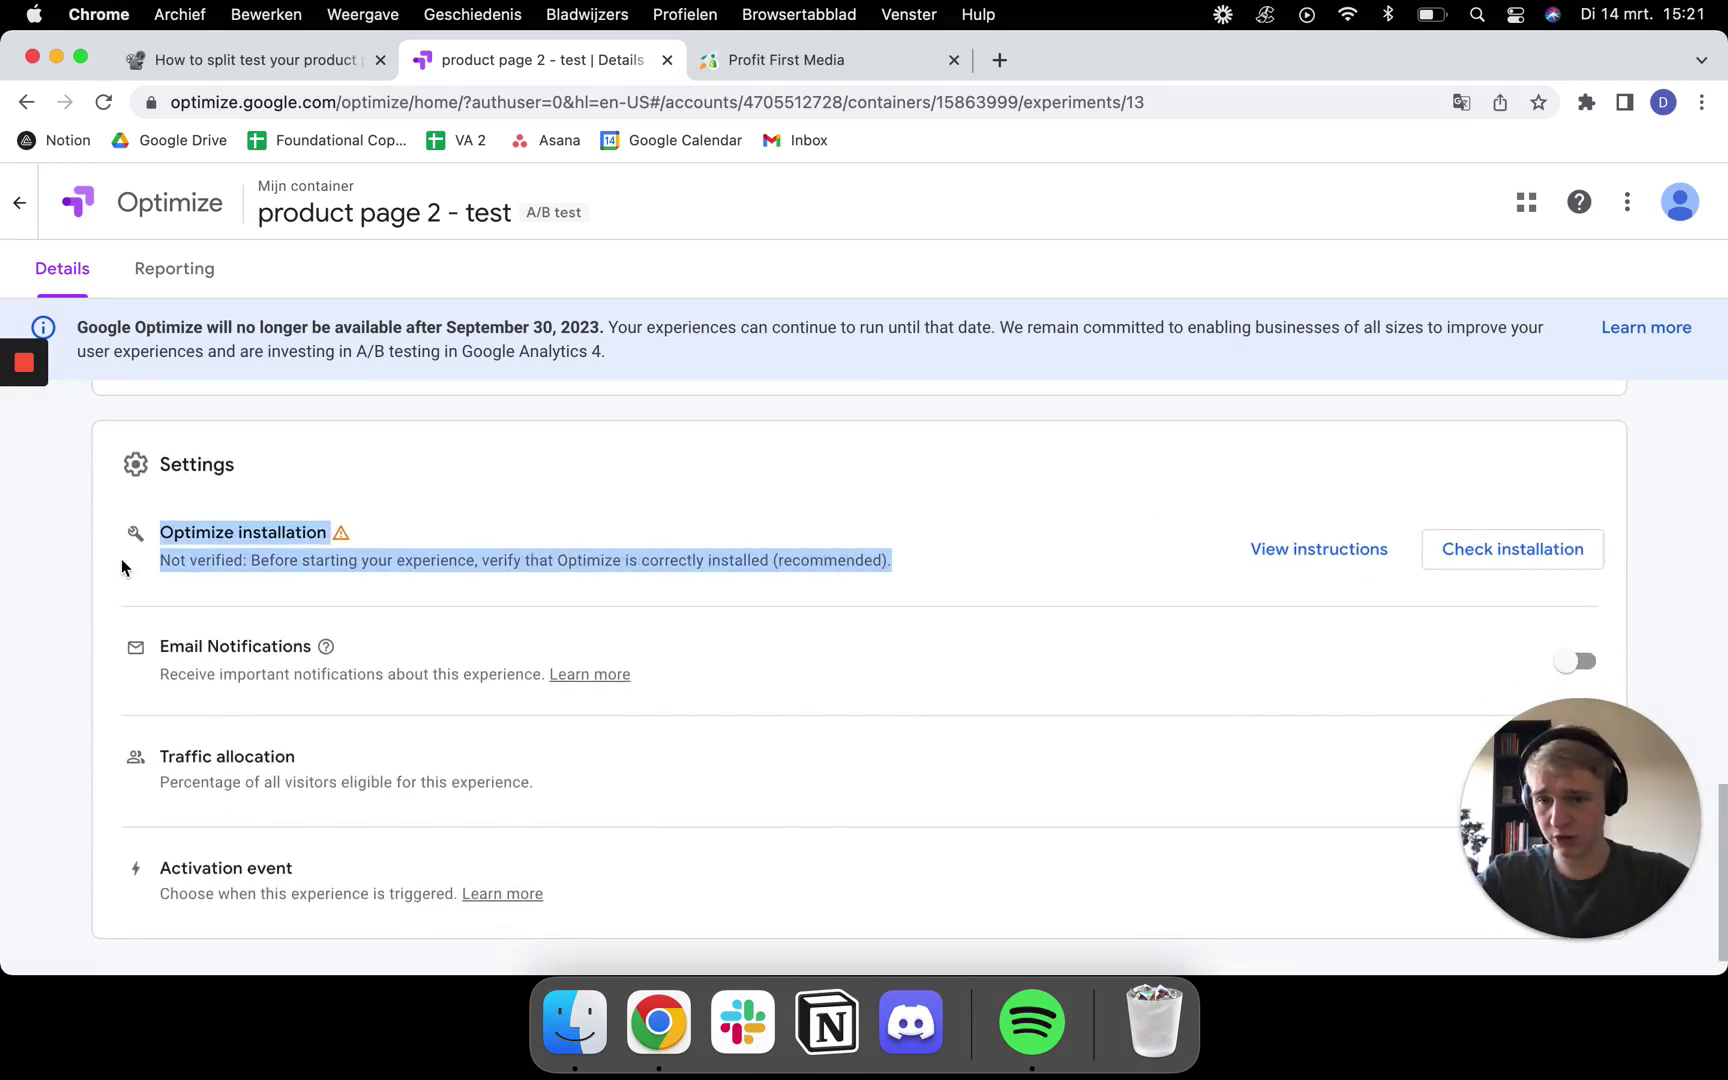
pyautogui.click(1512, 562)
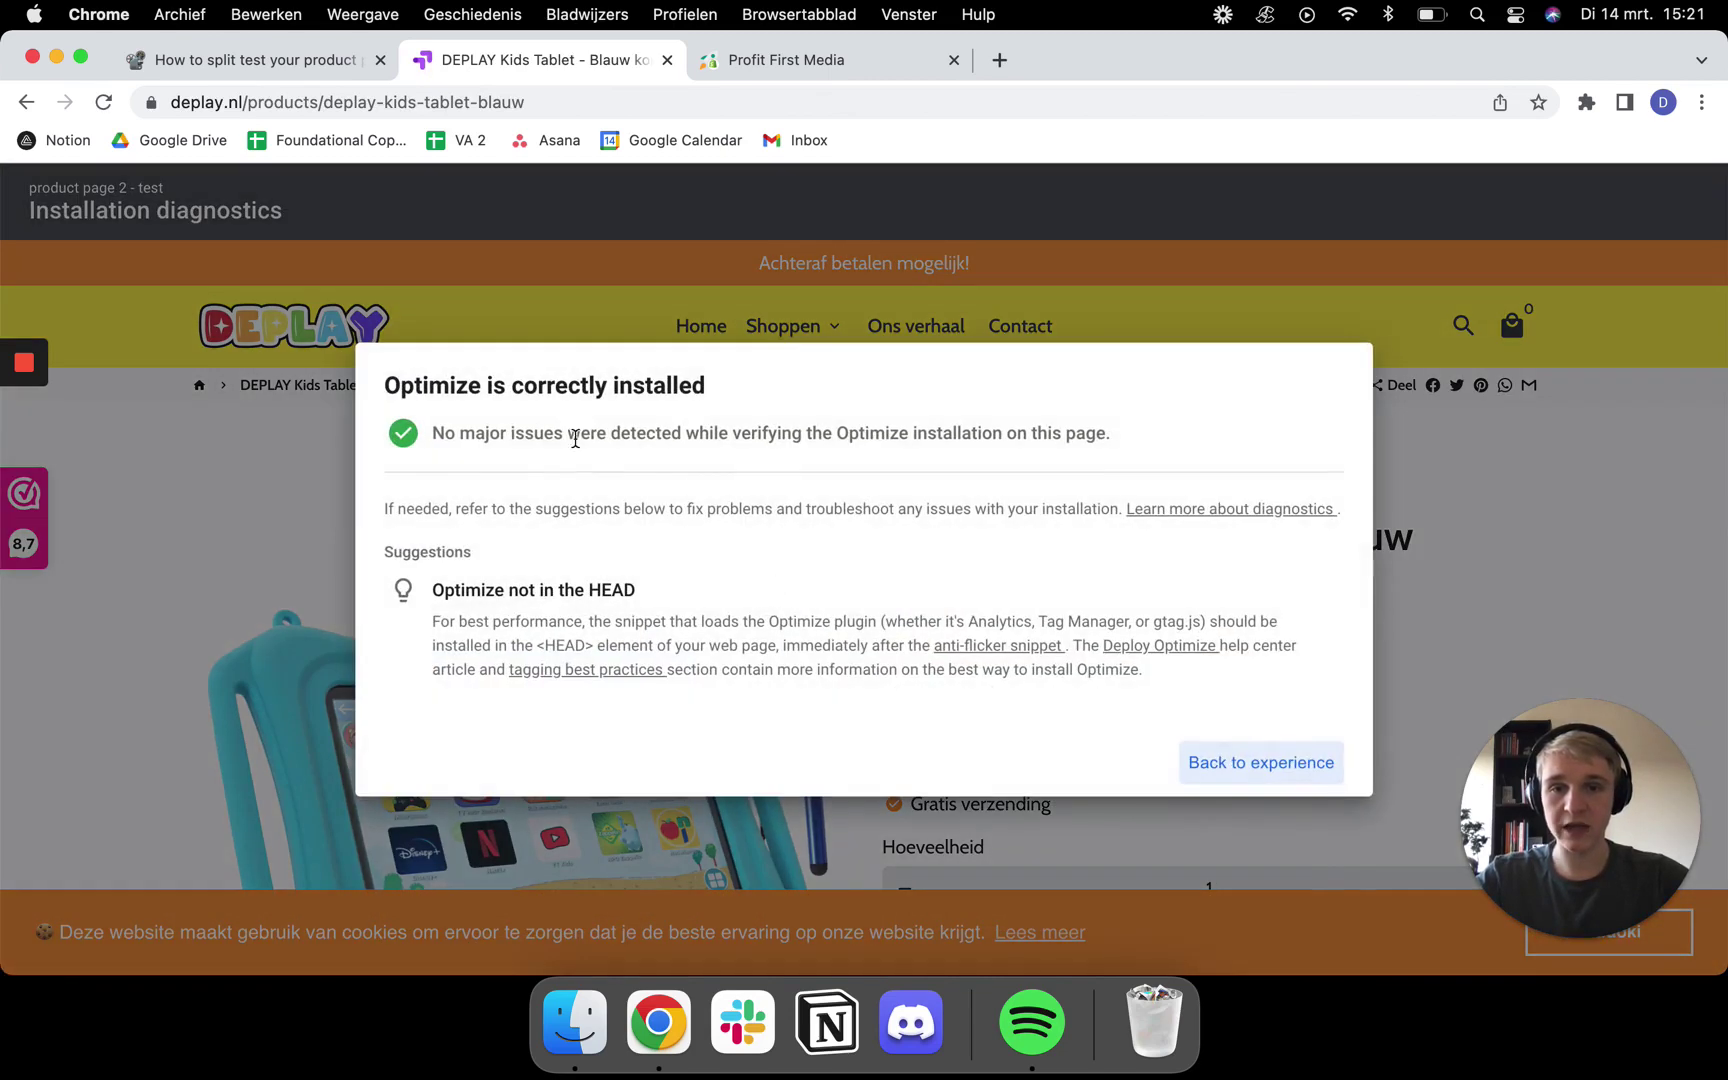
pyautogui.moveTo(710, 392); pyautogui.dragTo(372, 393)
pyautogui.moveTo(1112, 438); pyautogui.dragTo(378, 444)
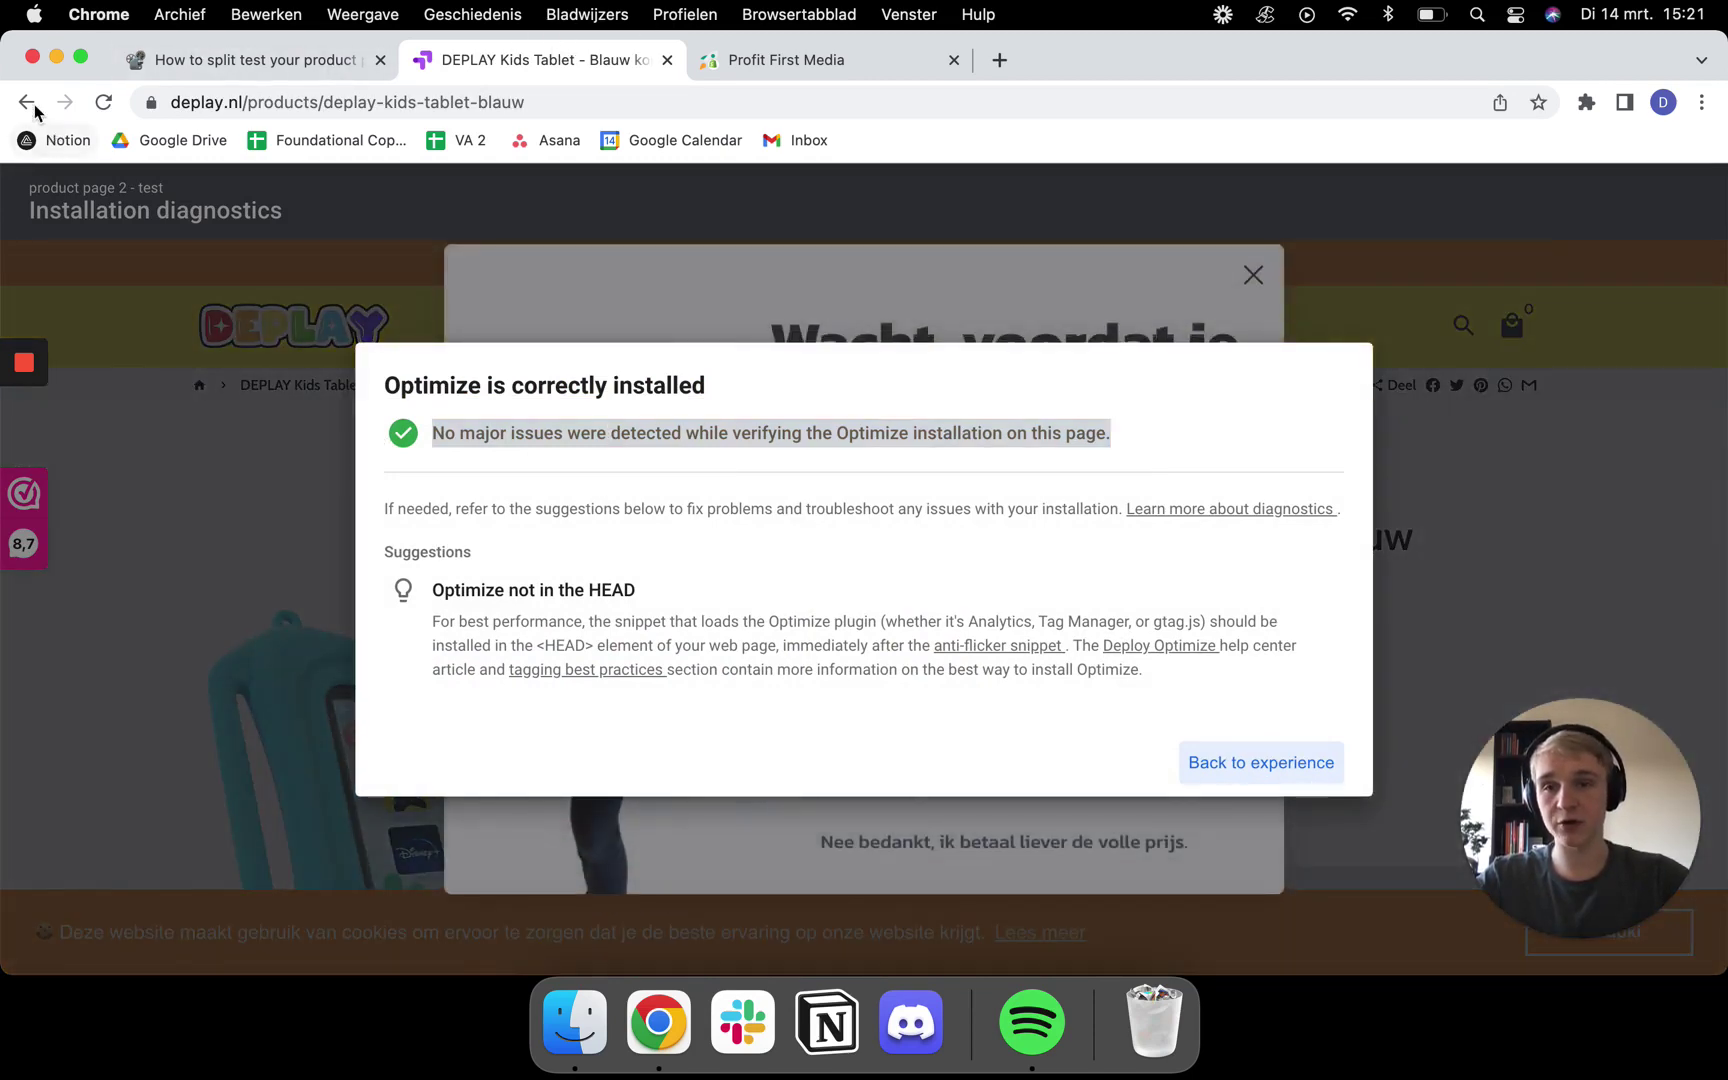
pyautogui.click(26, 102)
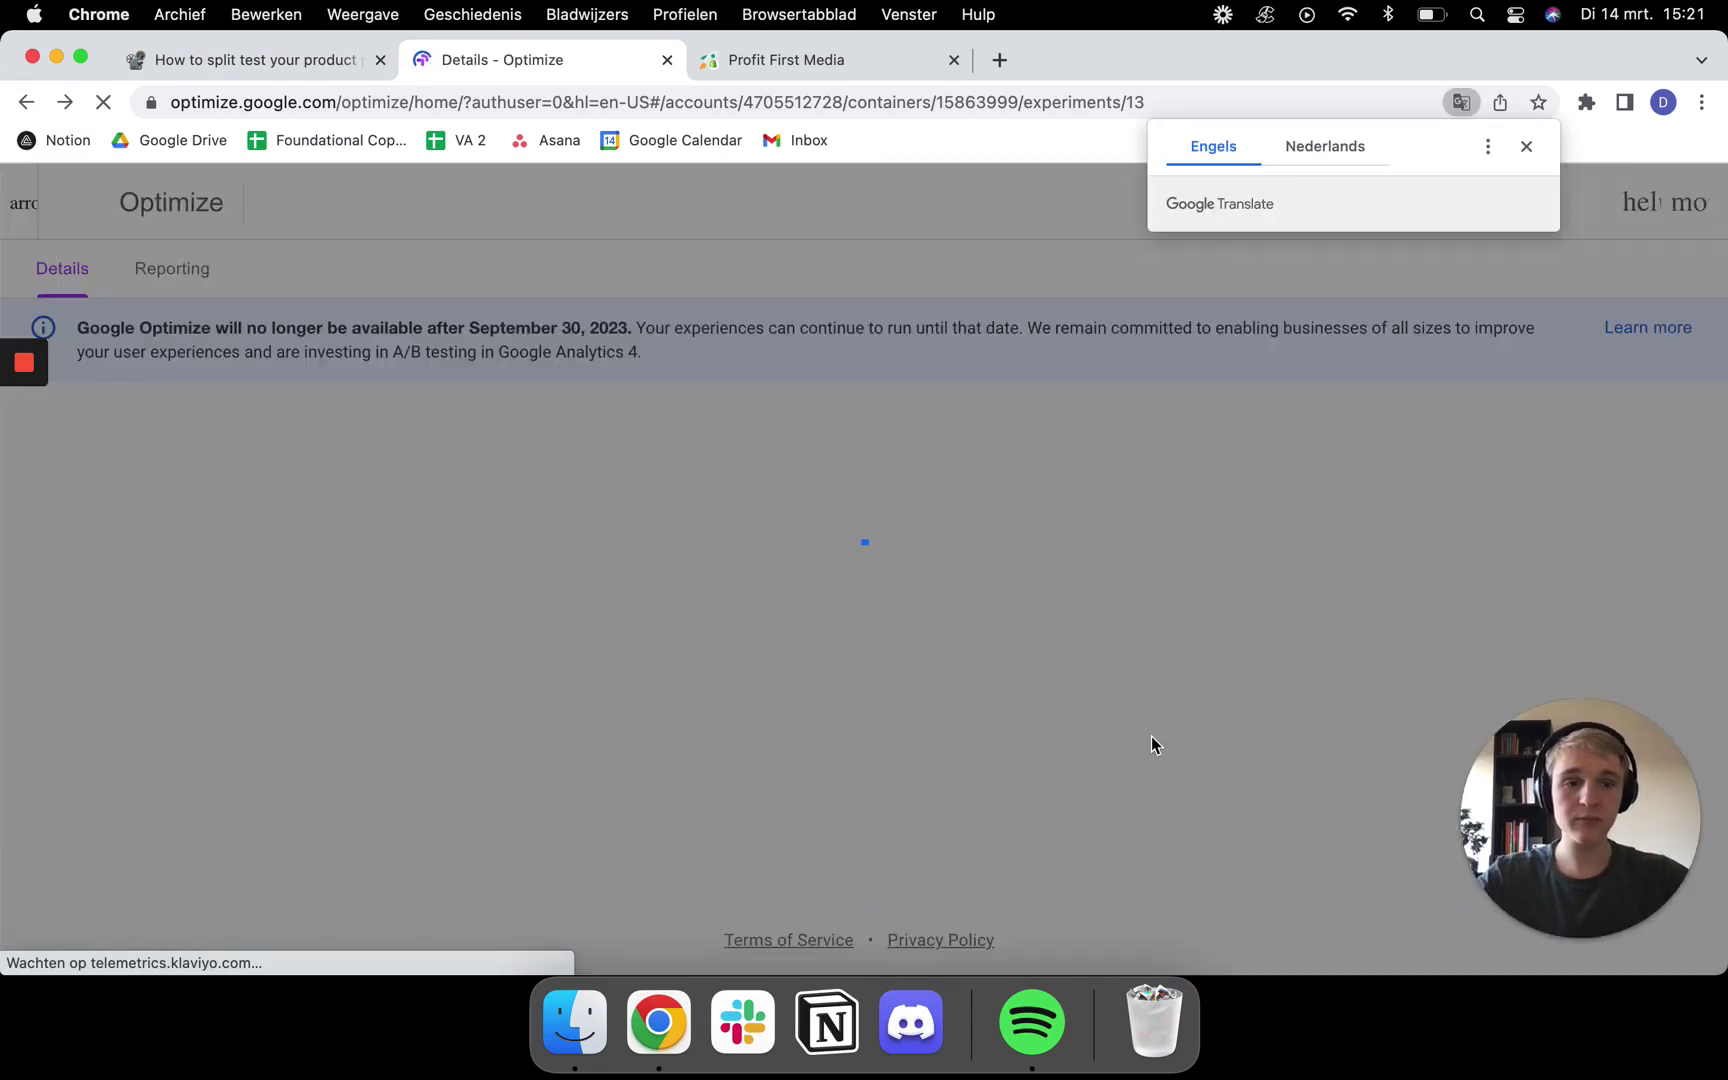
pyautogui.click(1523, 143)
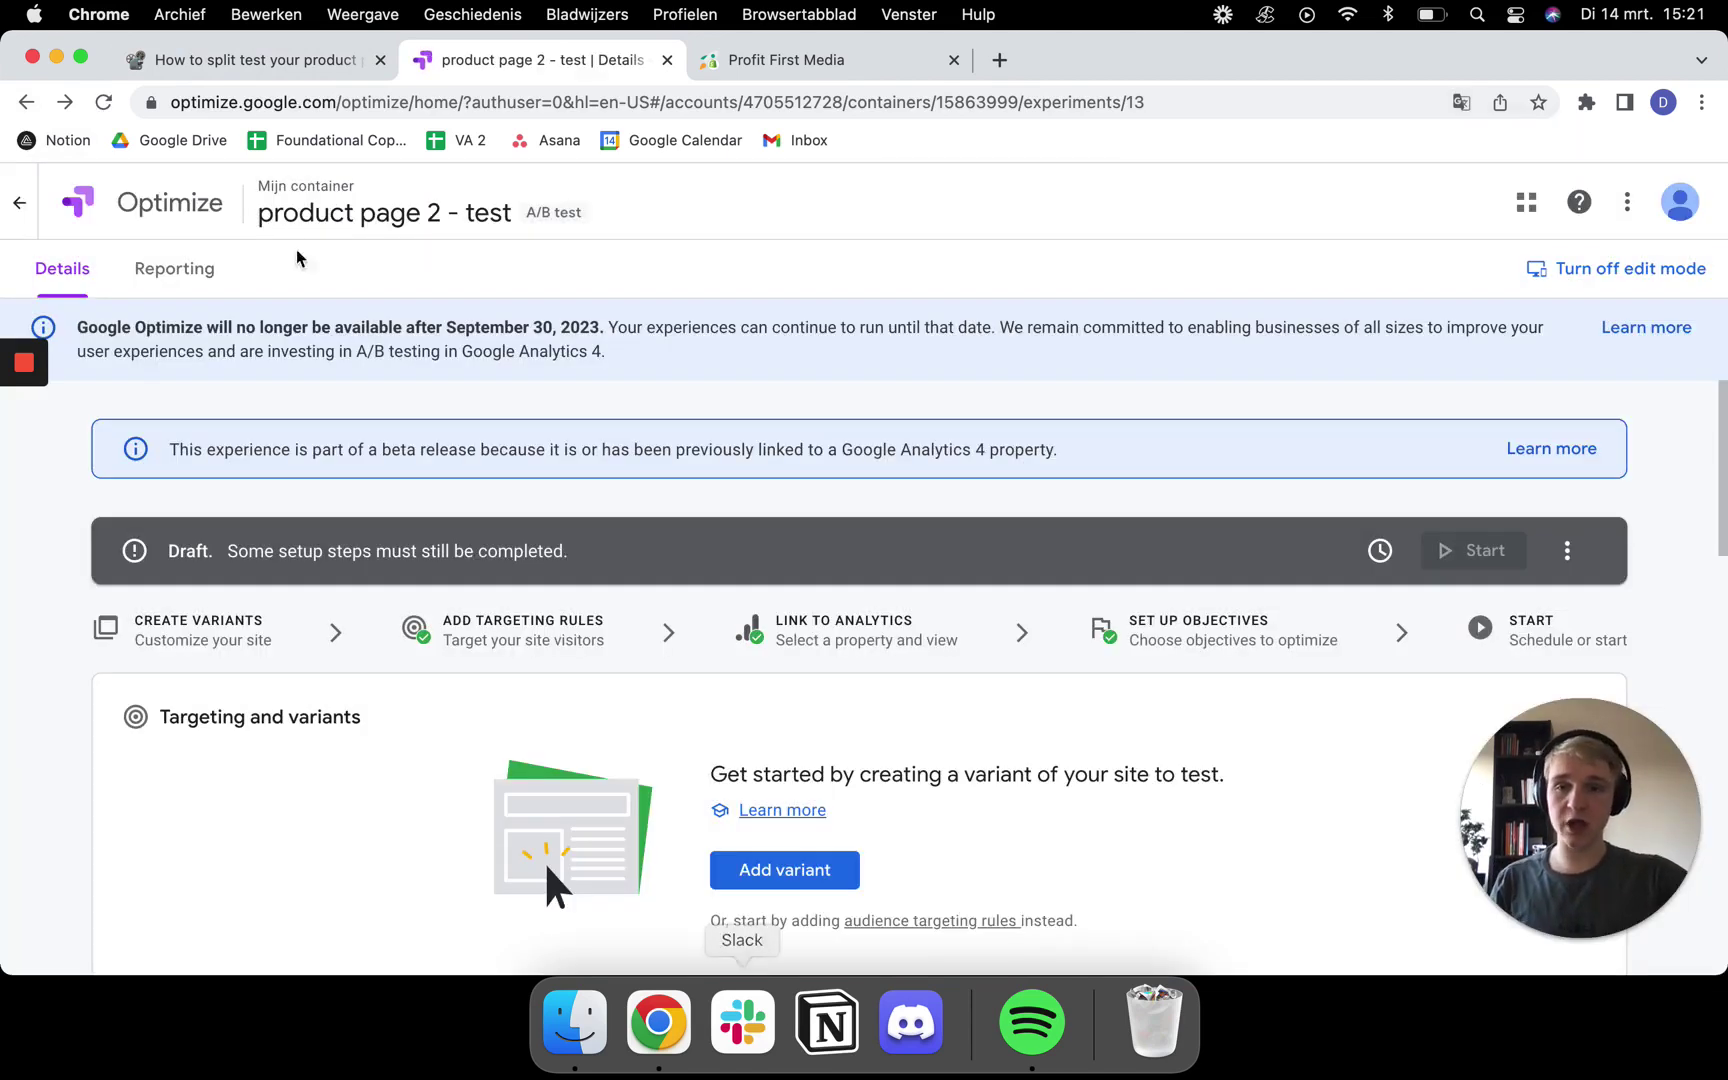
# Step: Switch to the Notion page on split testing a product page and read its closing paragraphs about the campaign setup and newsletter
pyautogui.click(262, 59)
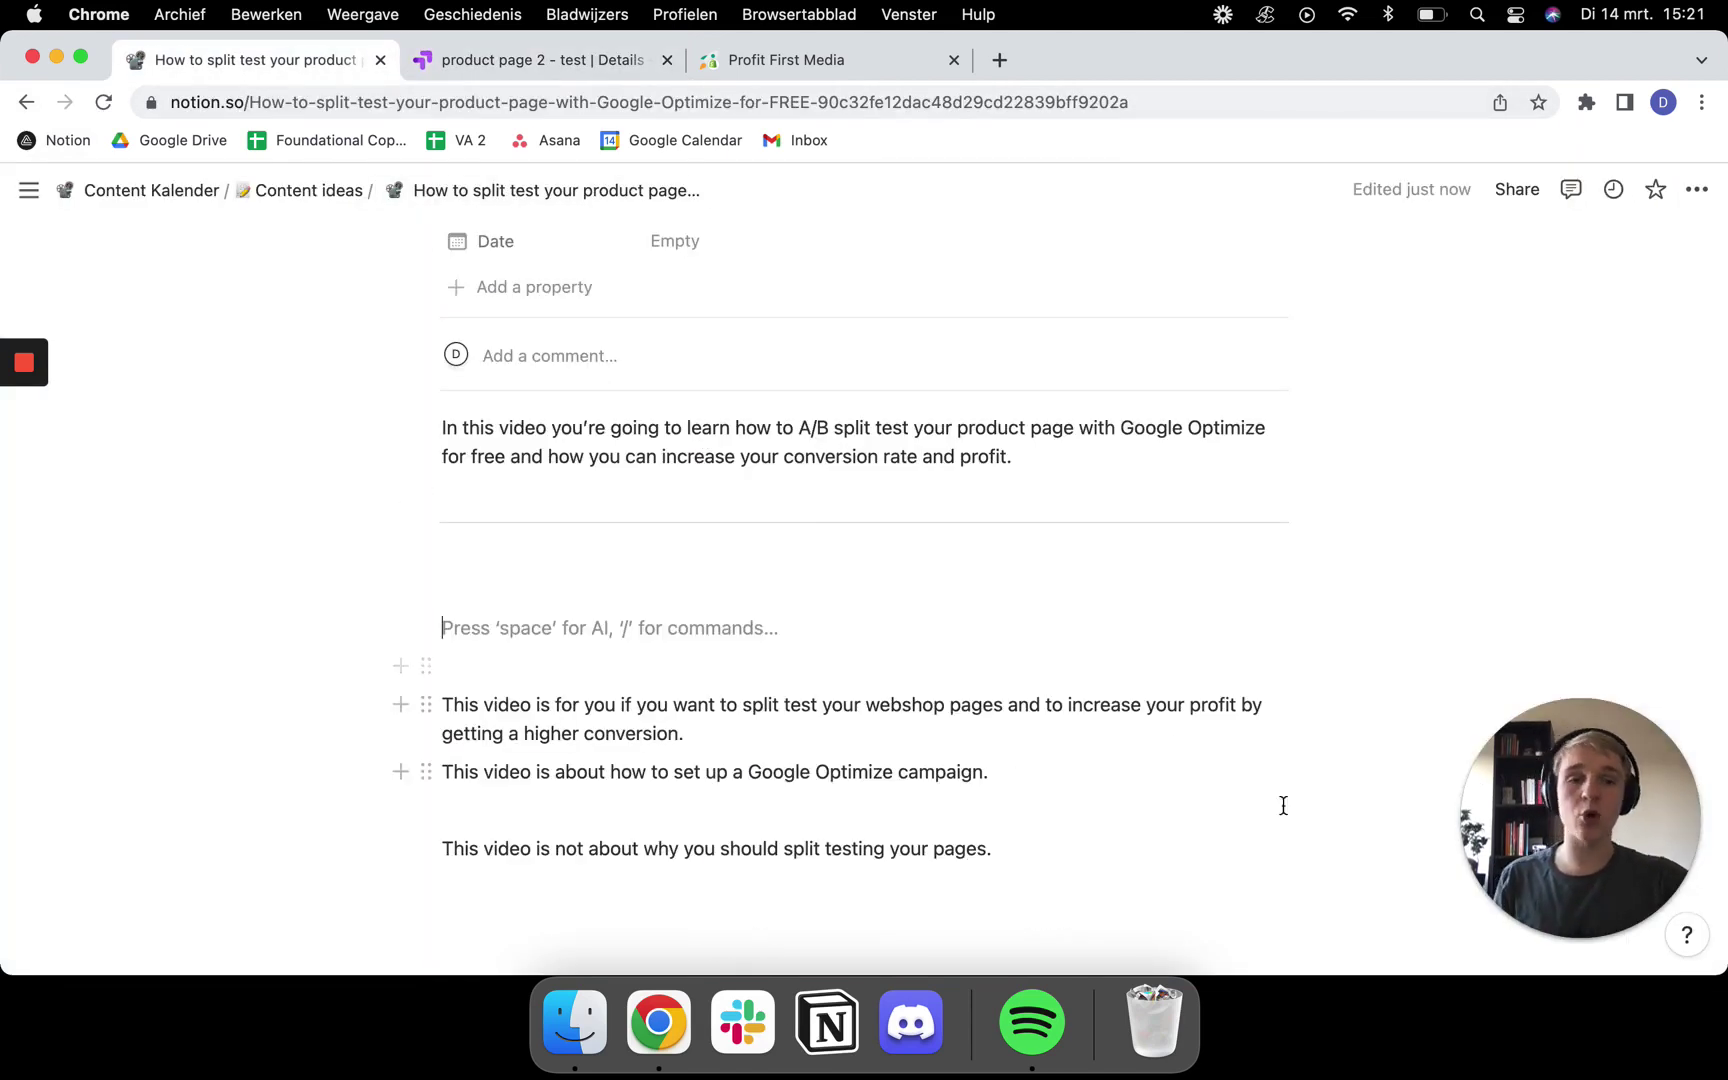
pyautogui.moveTo(1520, 815); pyautogui.dragTo(540, 760)
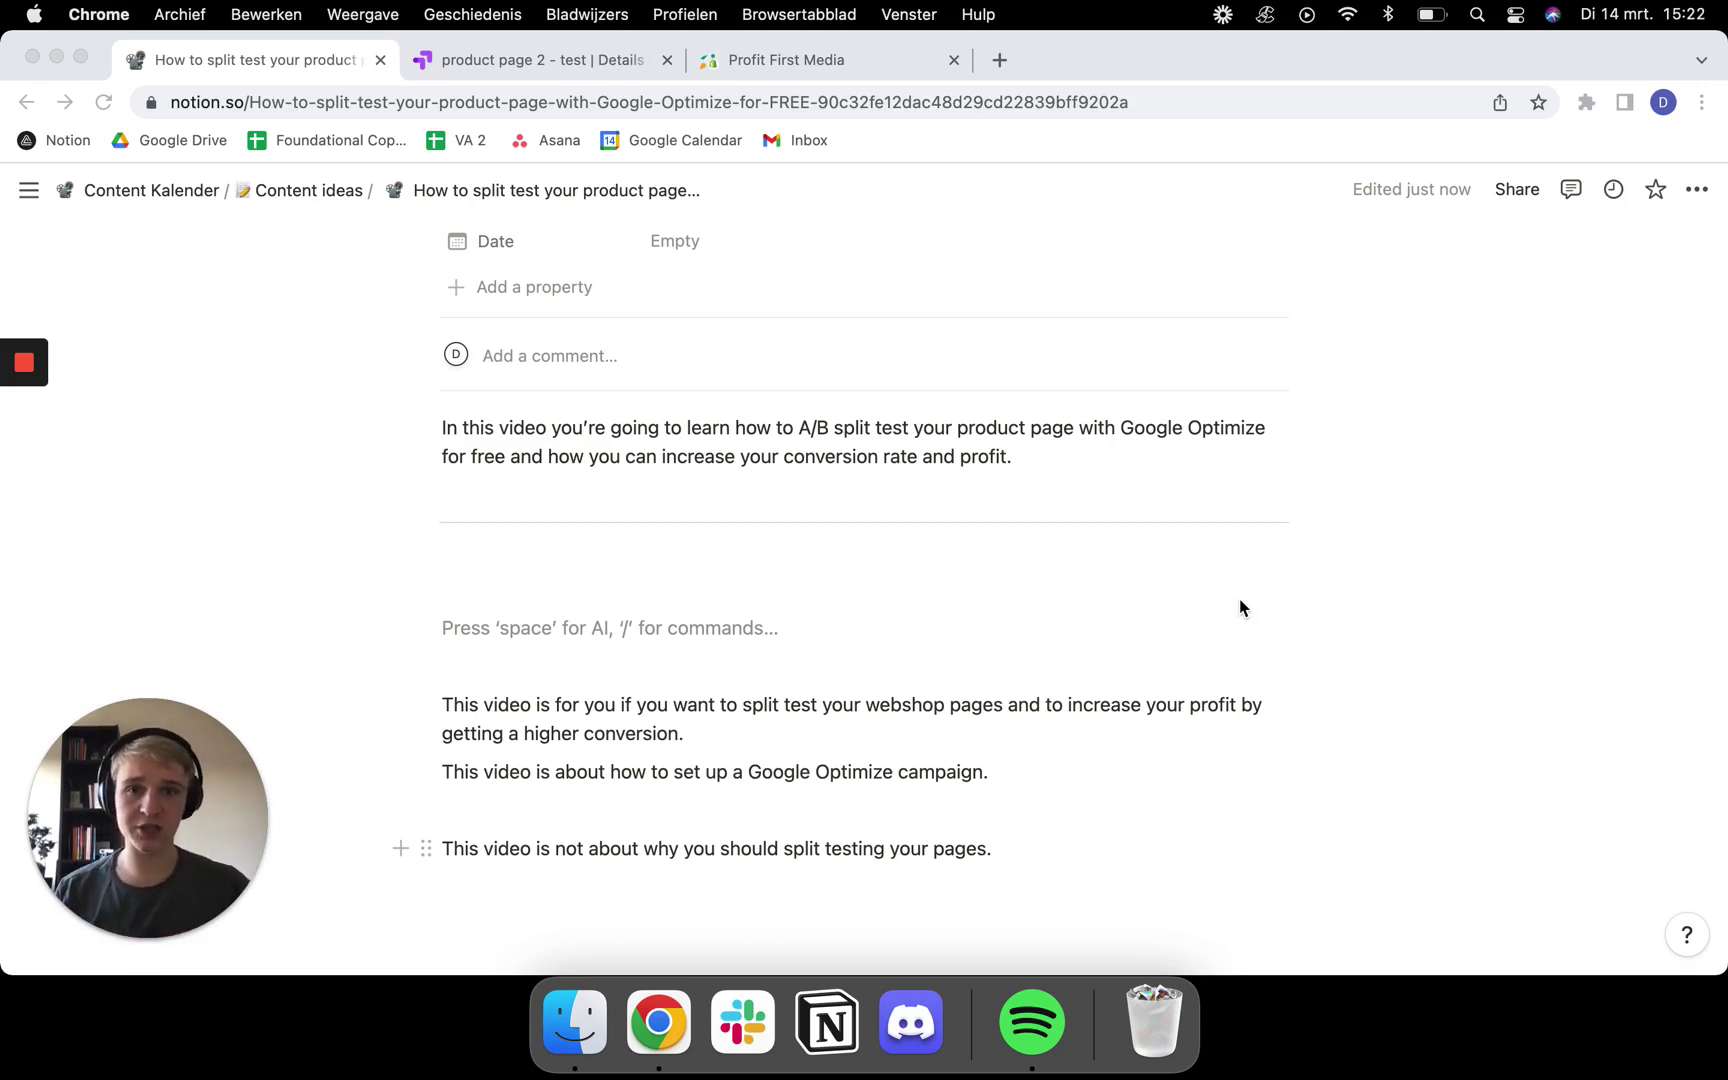
pyautogui.scroll(-10, 1145, 695)
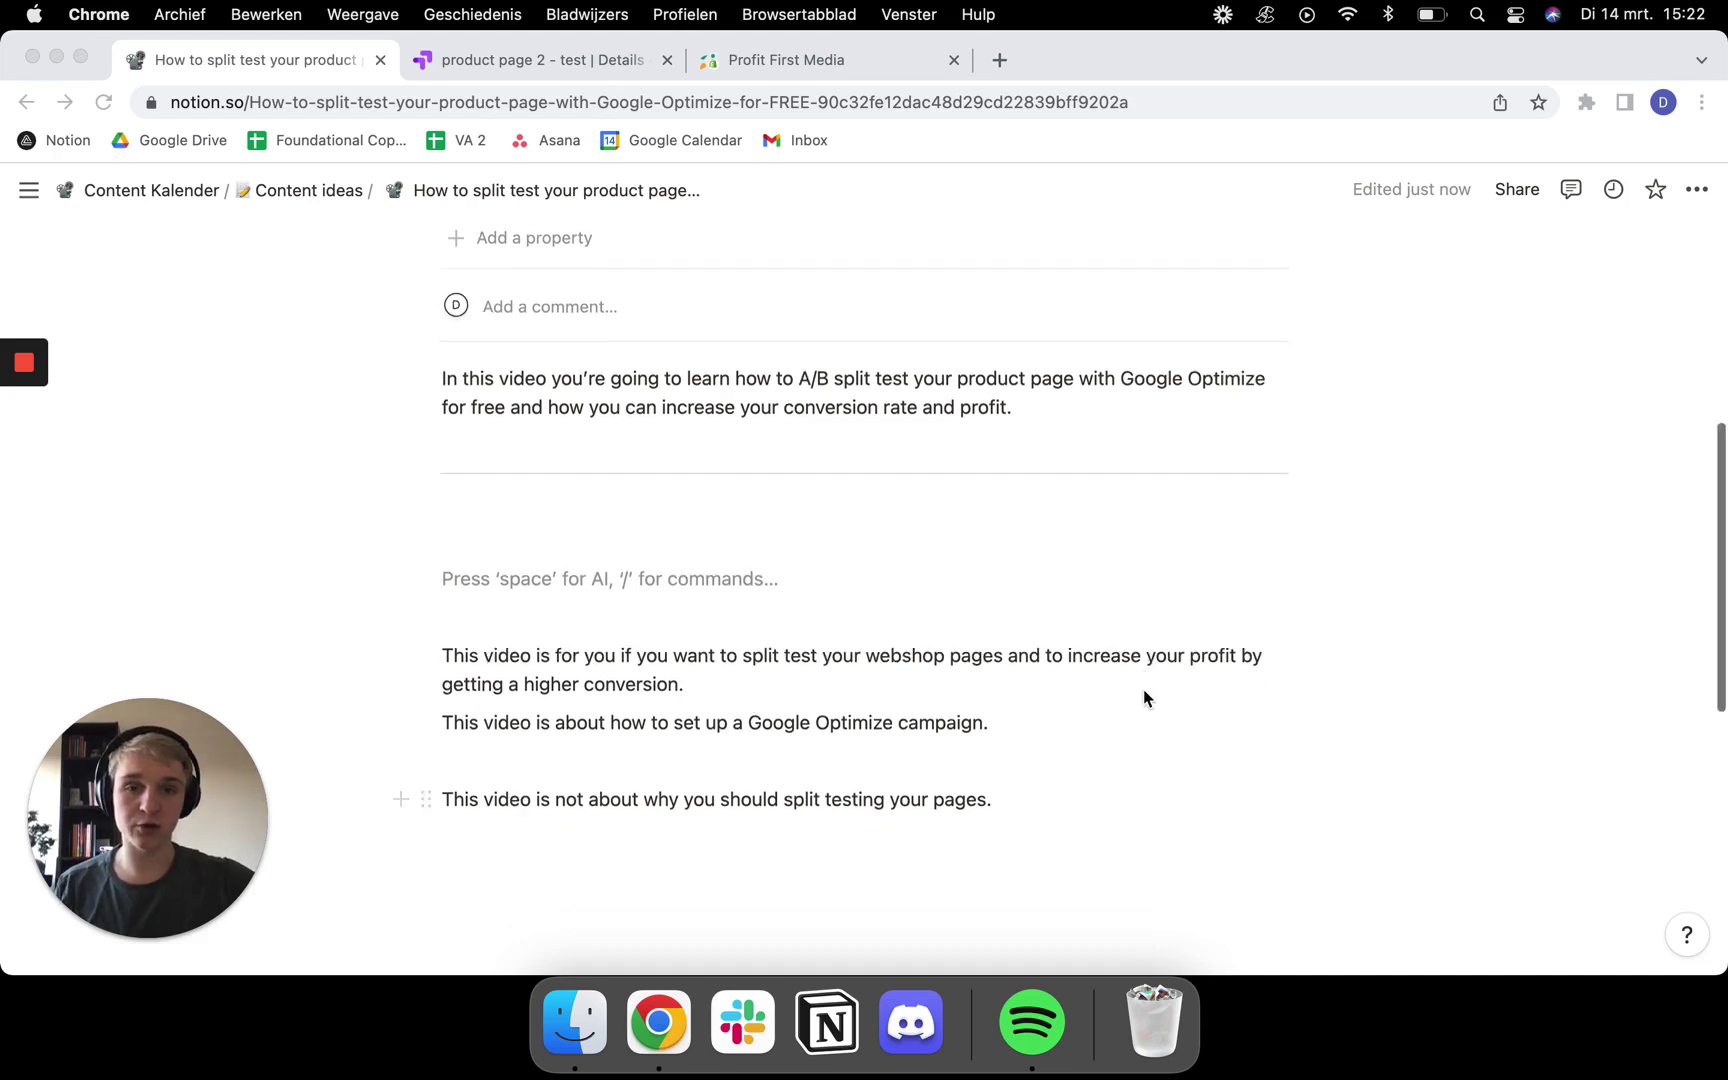
pyautogui.click(464, 751)
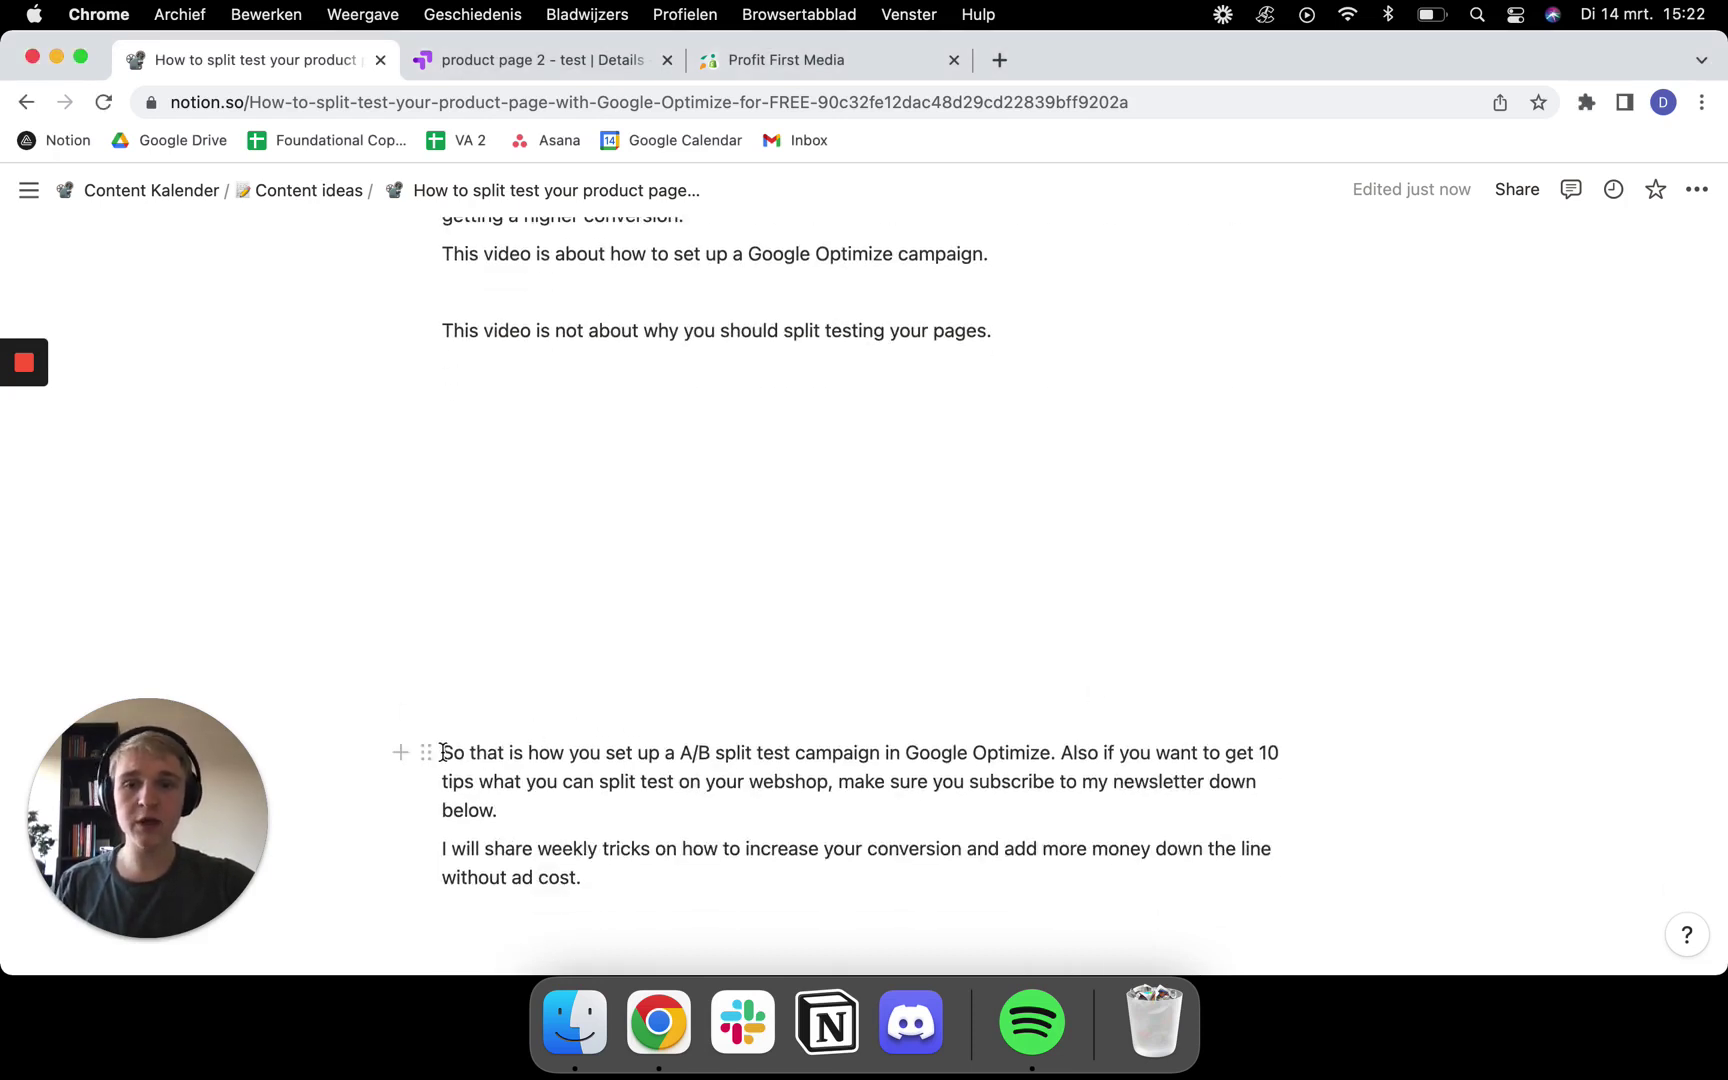
pyautogui.moveTo(441, 752); pyautogui.dragTo(790, 766)
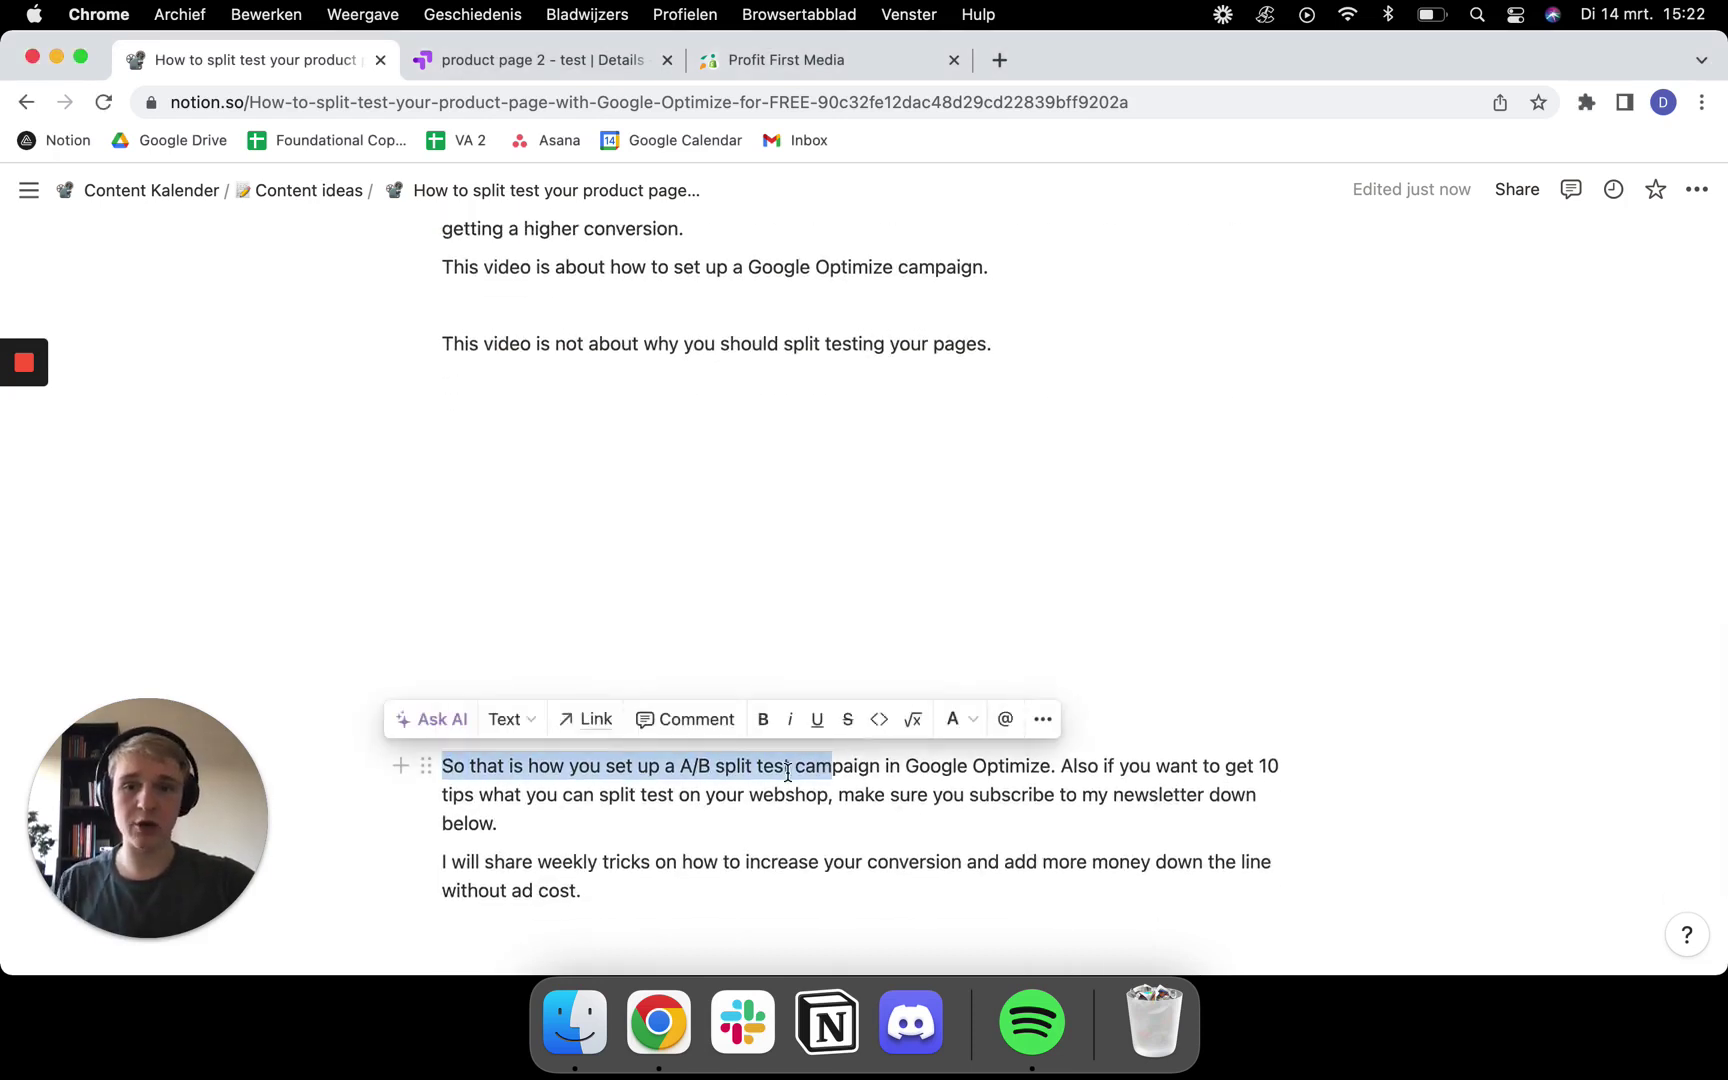
pyautogui.click(790, 766)
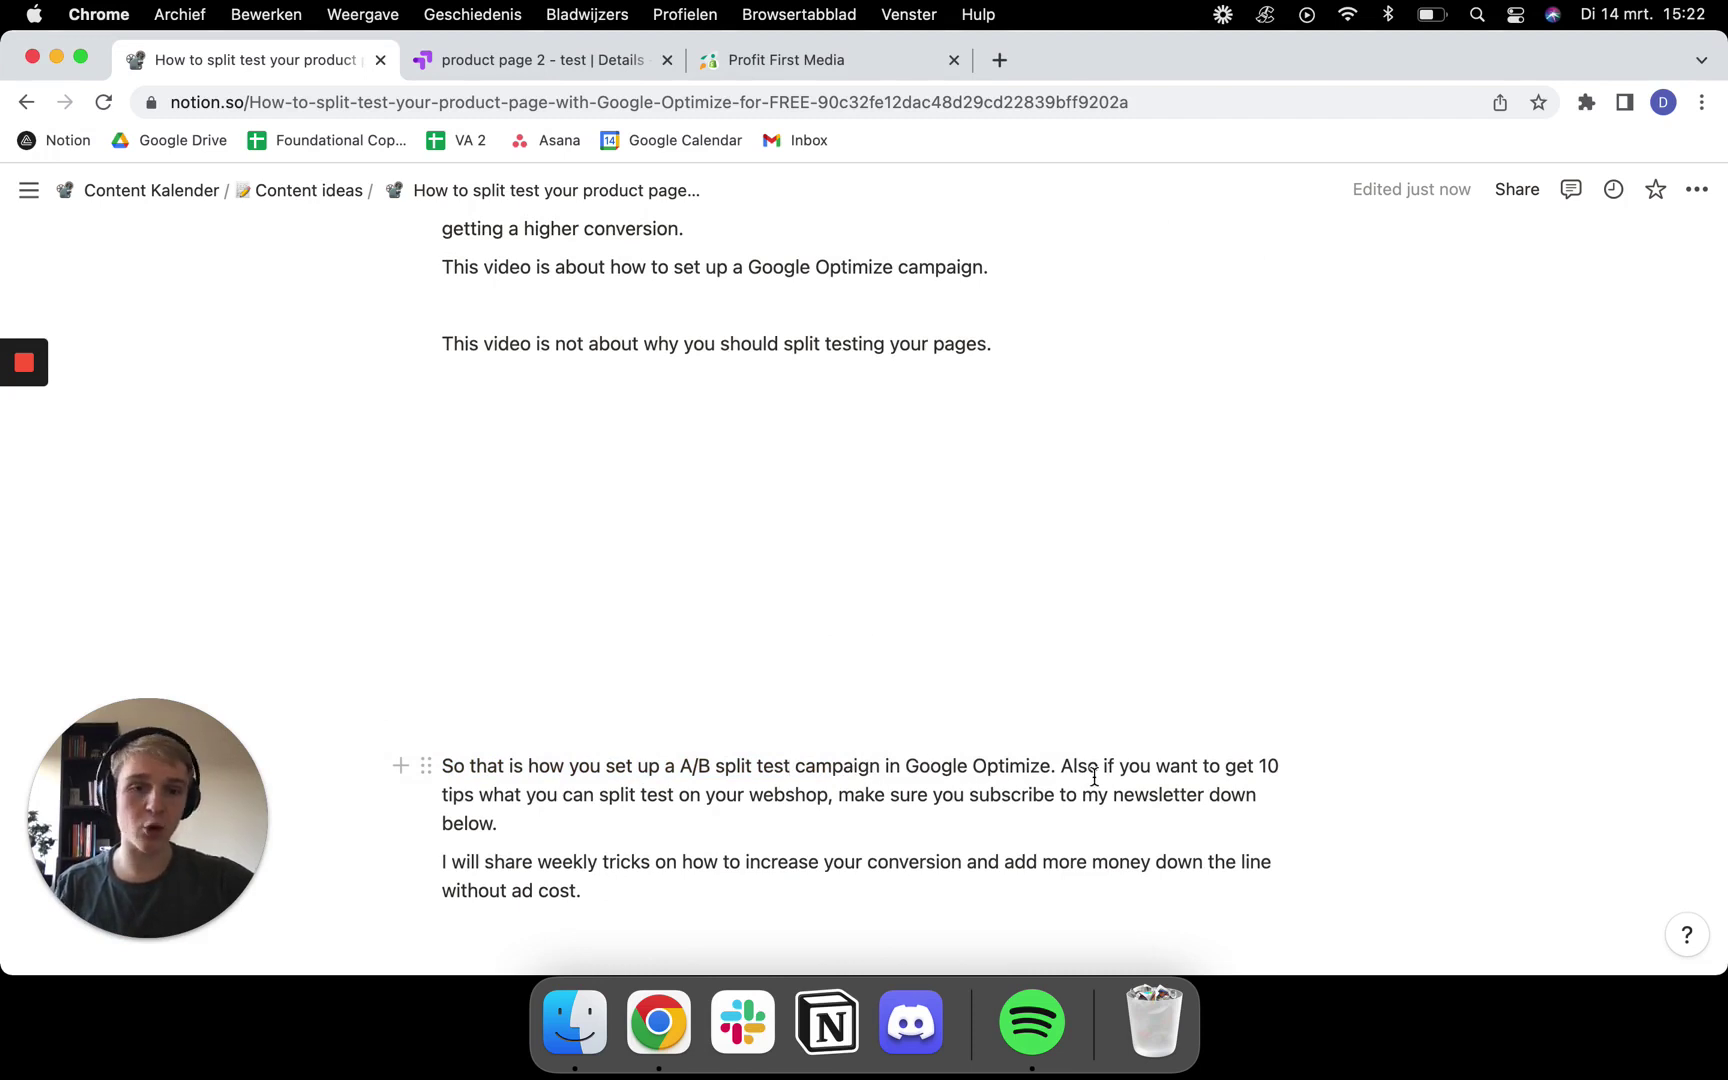
pyautogui.moveTo(1050, 766); pyautogui.dragTo(1268, 766)
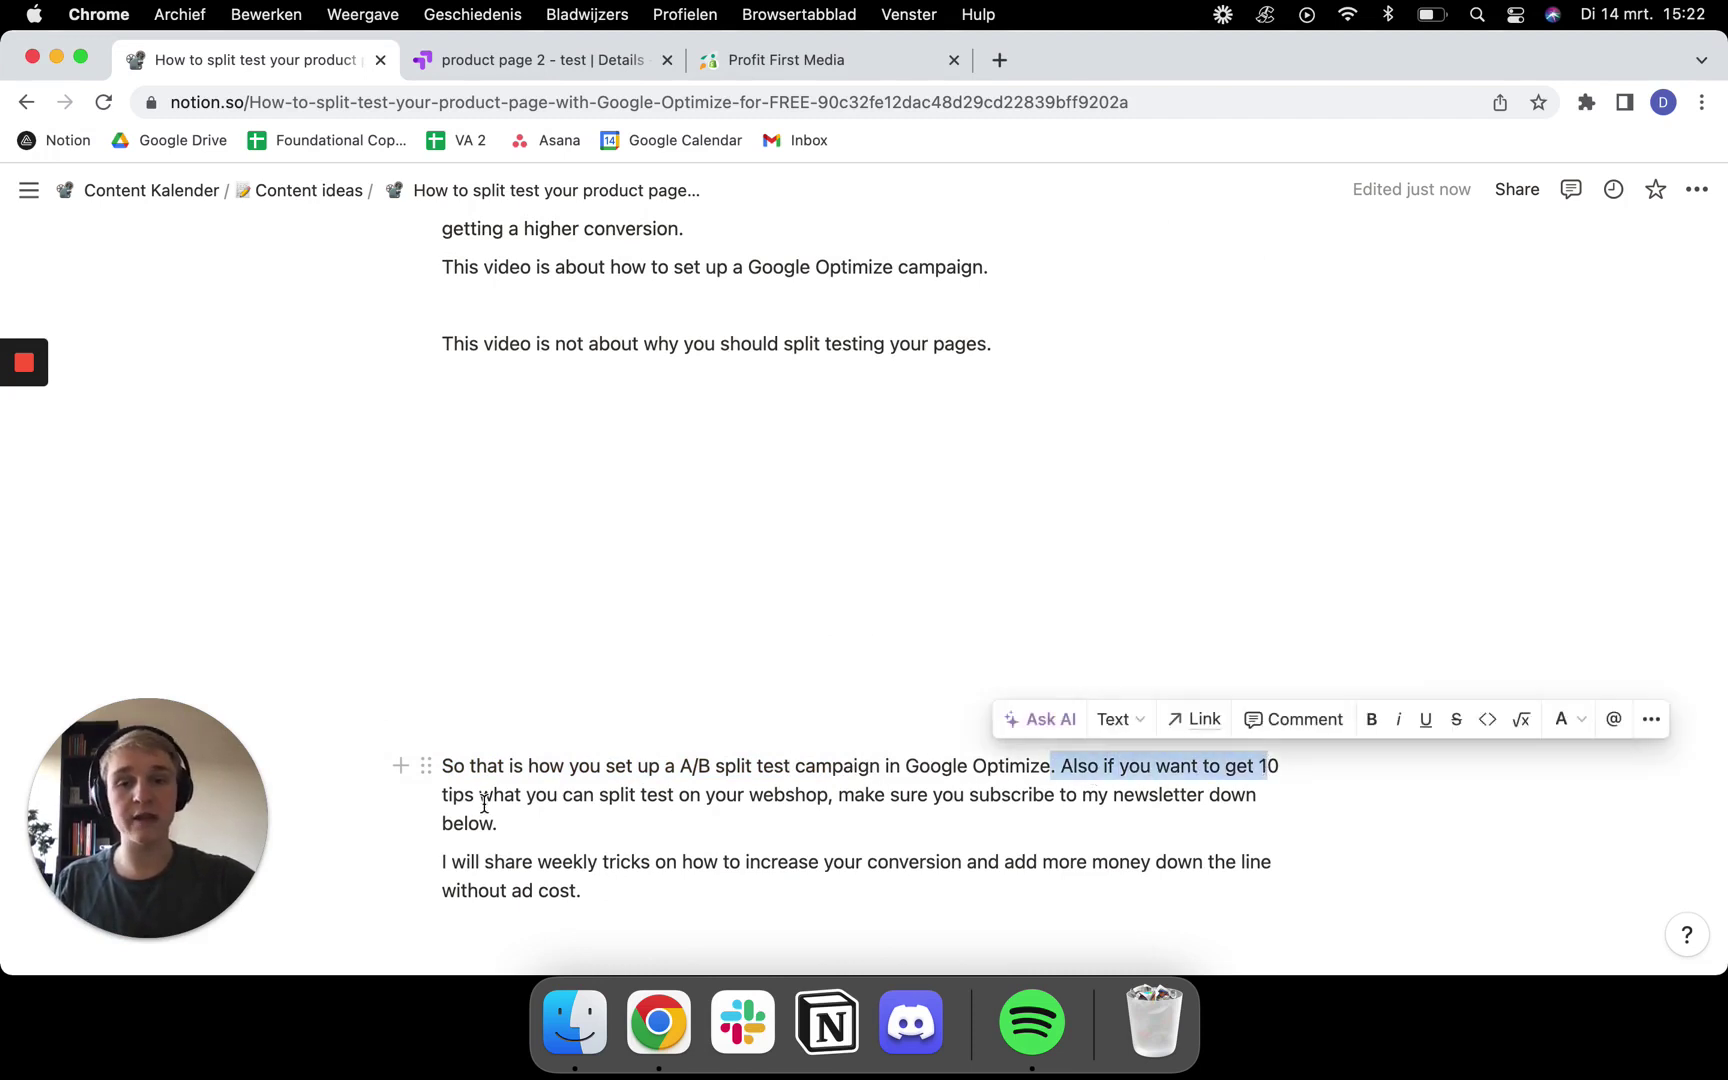
pyautogui.click(631, 832)
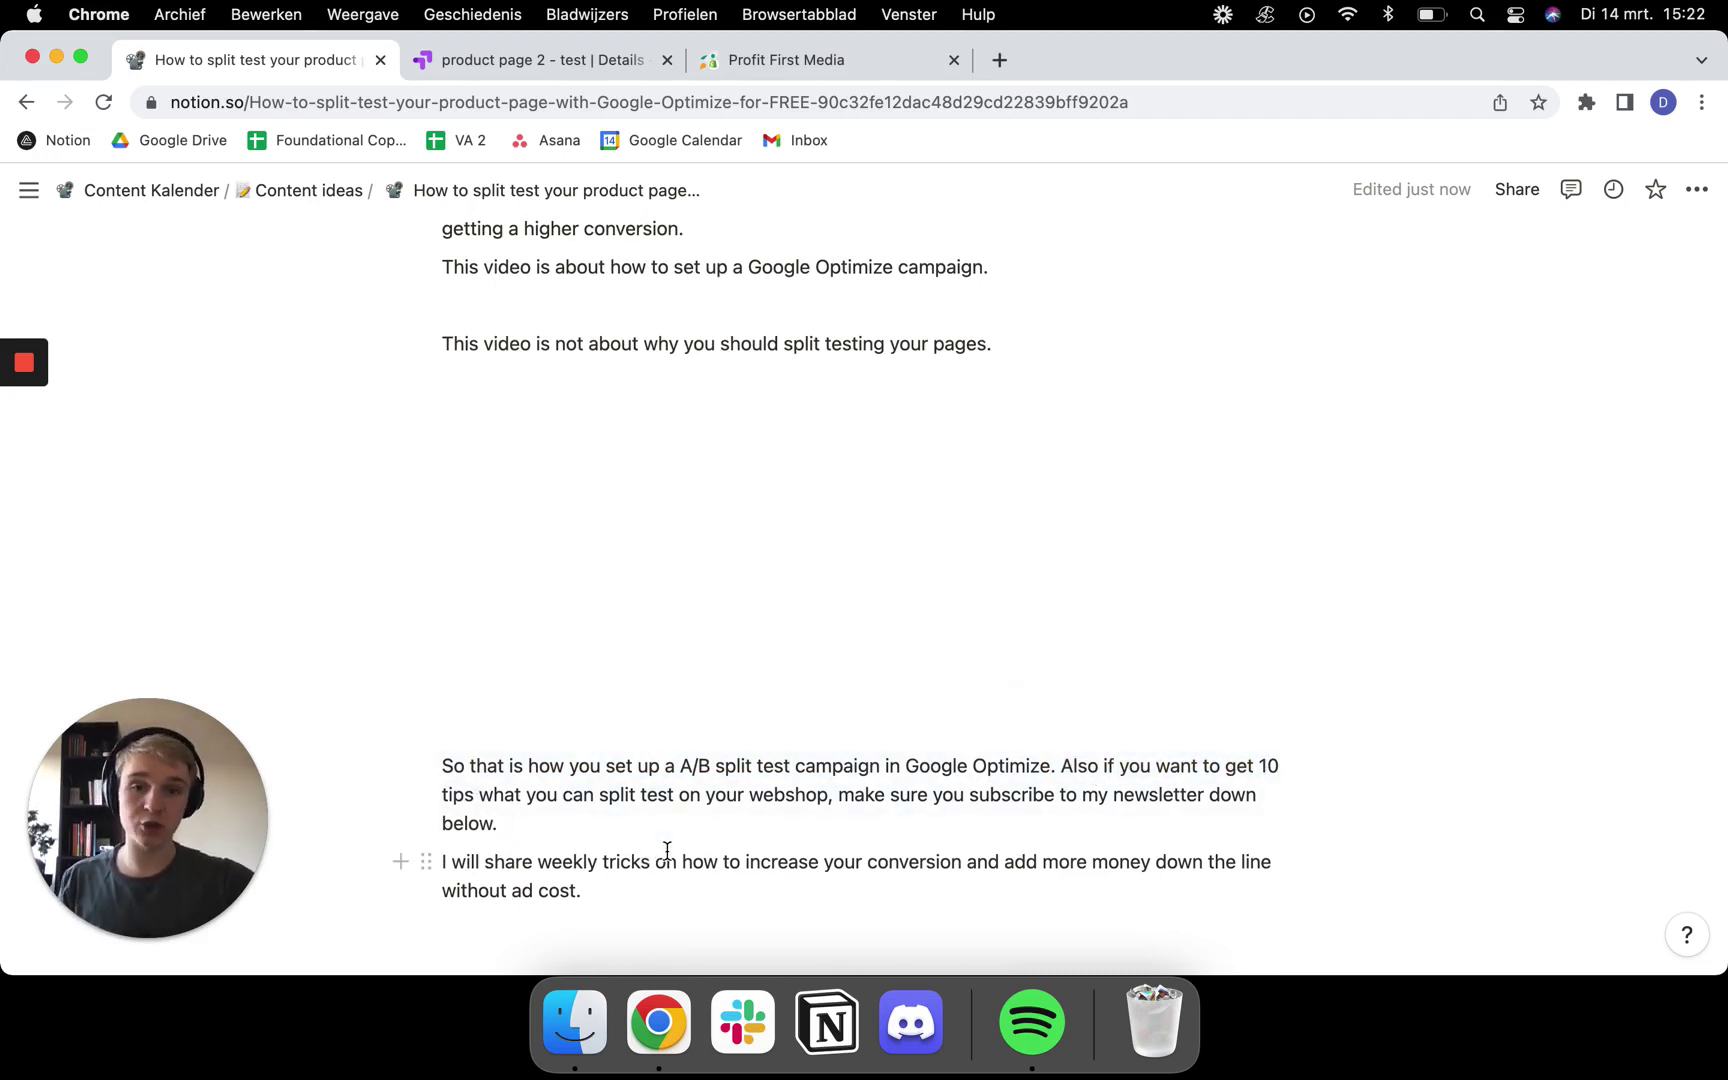